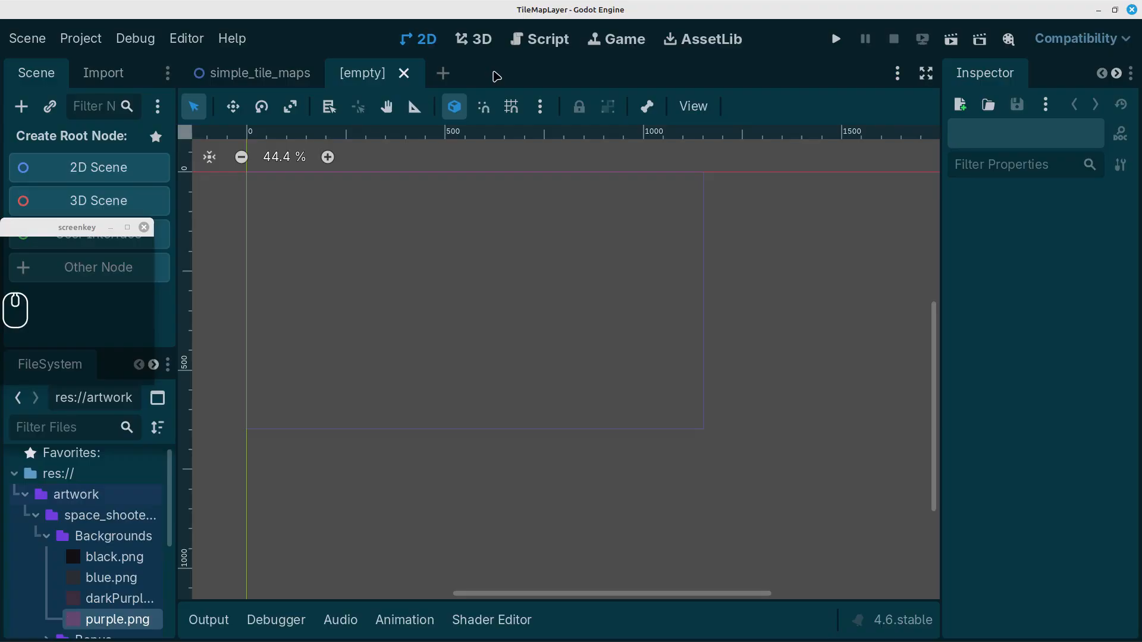
# Create a CPUParticles2D root node in the empty scene and rename it Twinkle
pyautogui.click(88, 274)
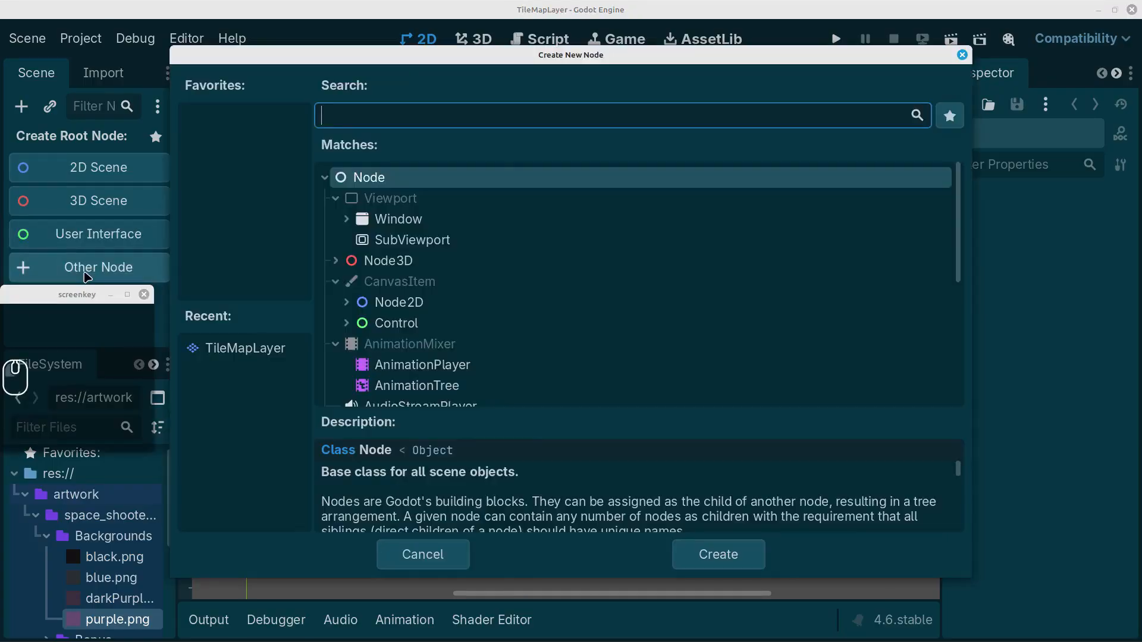
pyautogui.write('partic')
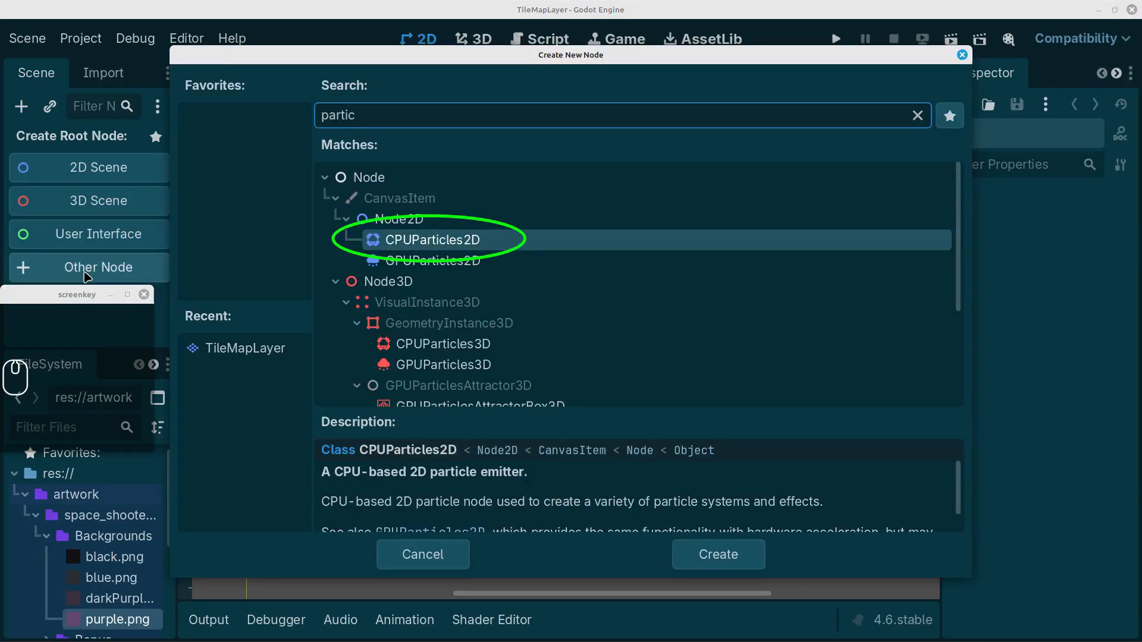
pyautogui.click(718, 553)
pyautogui.doubleClick(94, 143)
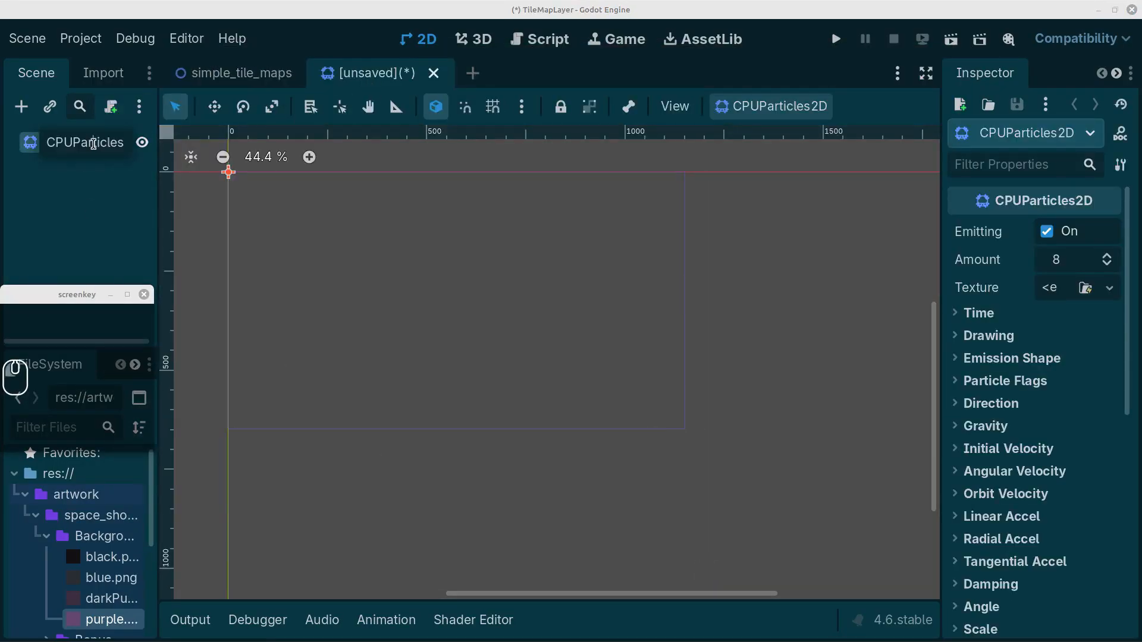
pyautogui.write('Twinkle')
pyautogui.press('Return')
# Set the Twinkle emitter's particle amount to 20 and its lifetime to 2 s
pyautogui.click(1080, 265)
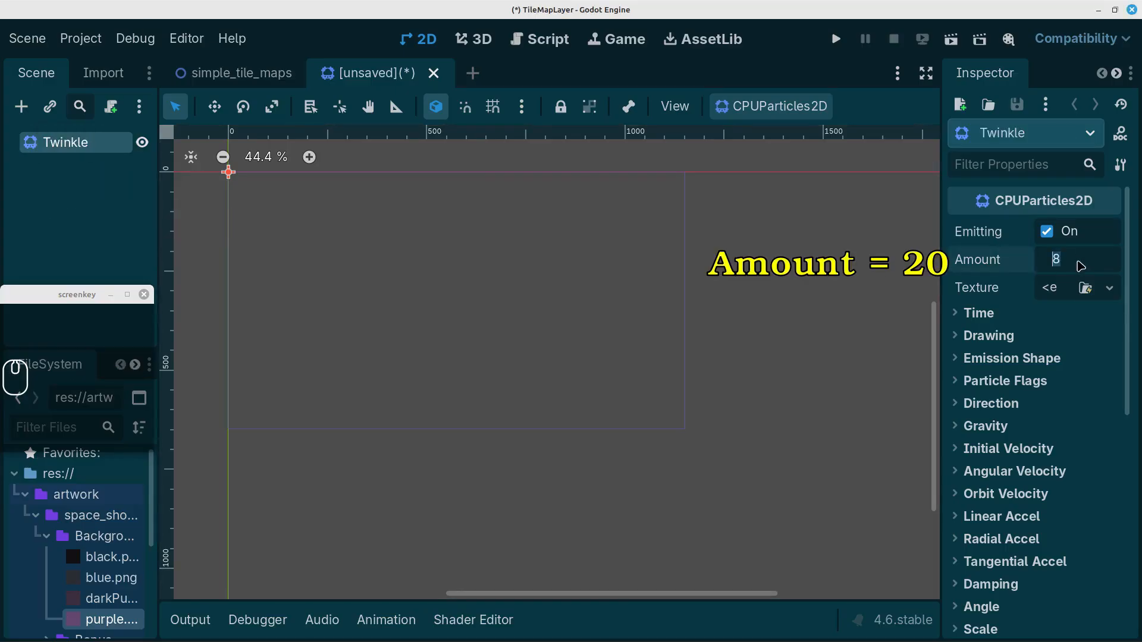
pyautogui.write('20')
pyautogui.press('KP_Enter')
pyautogui.click(1001, 319)
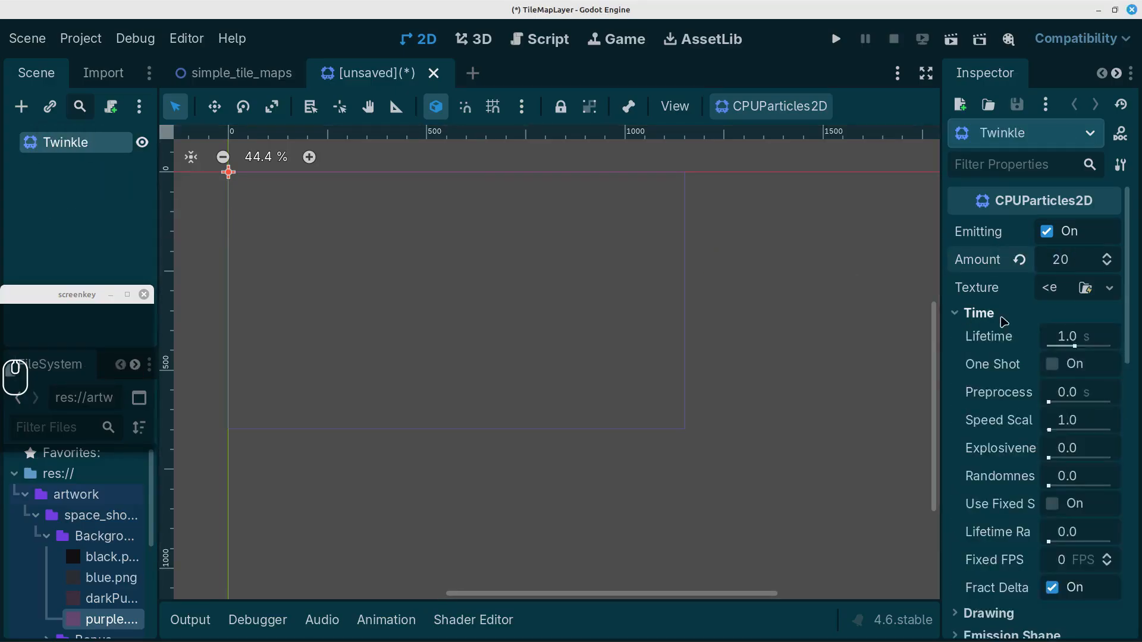
pyautogui.scroll(-1, 1005, 320)
pyautogui.click(1072, 282)
pyautogui.write('2')
pyautogui.press('KP_Enter')
# Set the emitter's explosiveness, randomness and lifetime randomness each to 1.0
pyautogui.moveTo(1048, 403); pyautogui.dragTo(1112, 403)
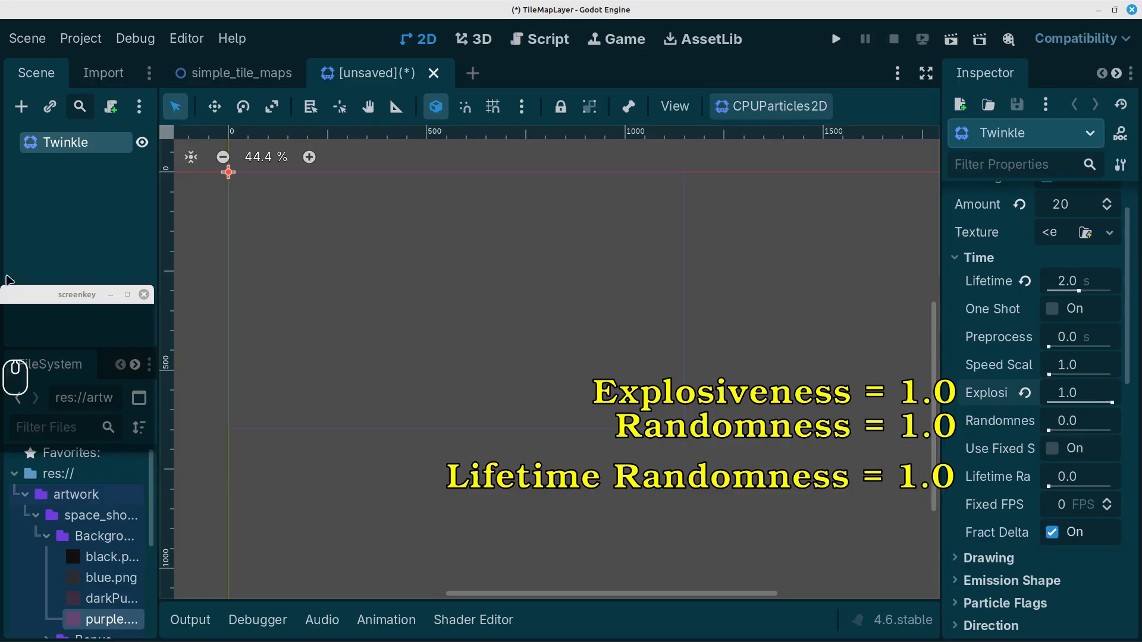
pyautogui.moveTo(1048, 430); pyautogui.dragTo(1112, 431)
pyautogui.moveTo(1048, 486); pyautogui.dragTo(1112, 487)
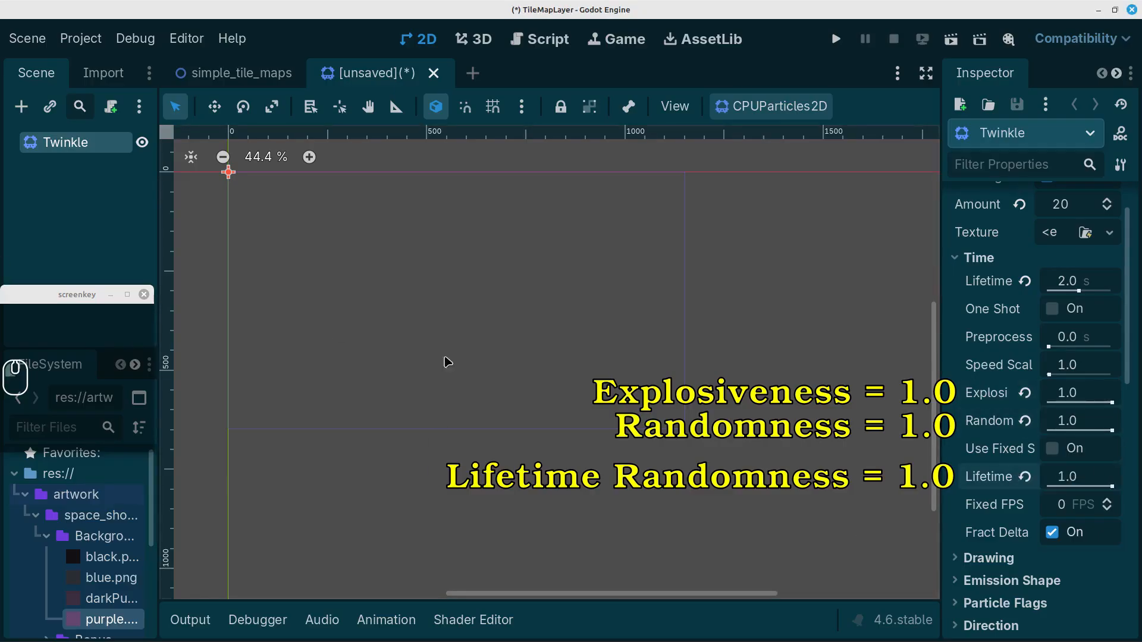
# Set the y component of the Twinkle particles' gravity to 0
pyautogui.scroll(-2, 1034, 368)
pyautogui.click(1033, 470)
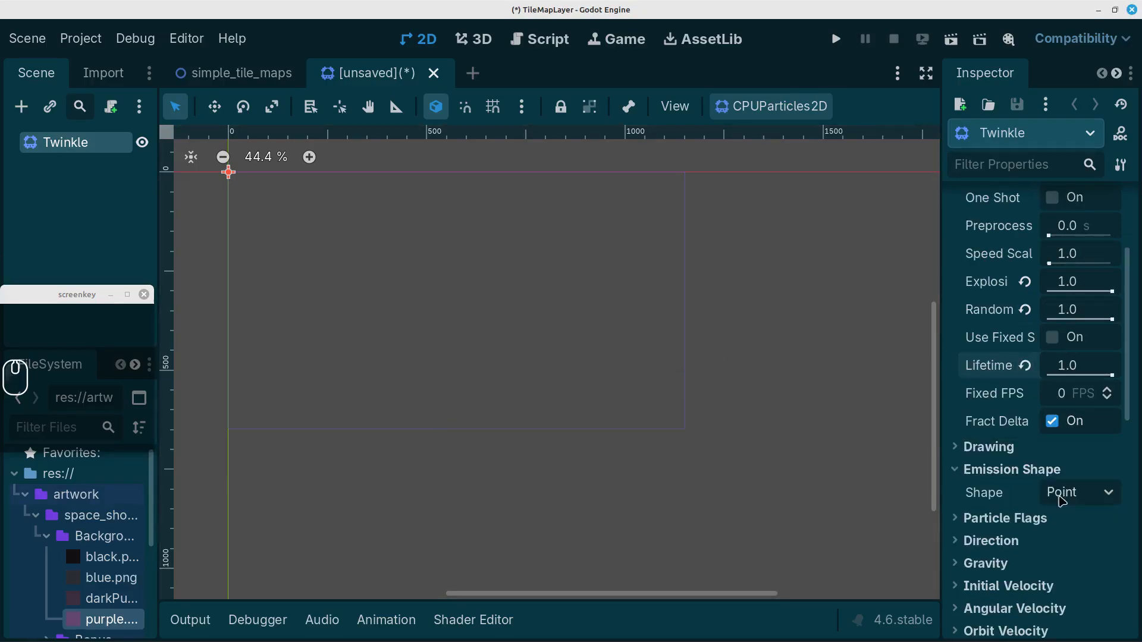
pyautogui.scroll(-3, 1049, 412)
pyautogui.scroll(11, 242, 222)
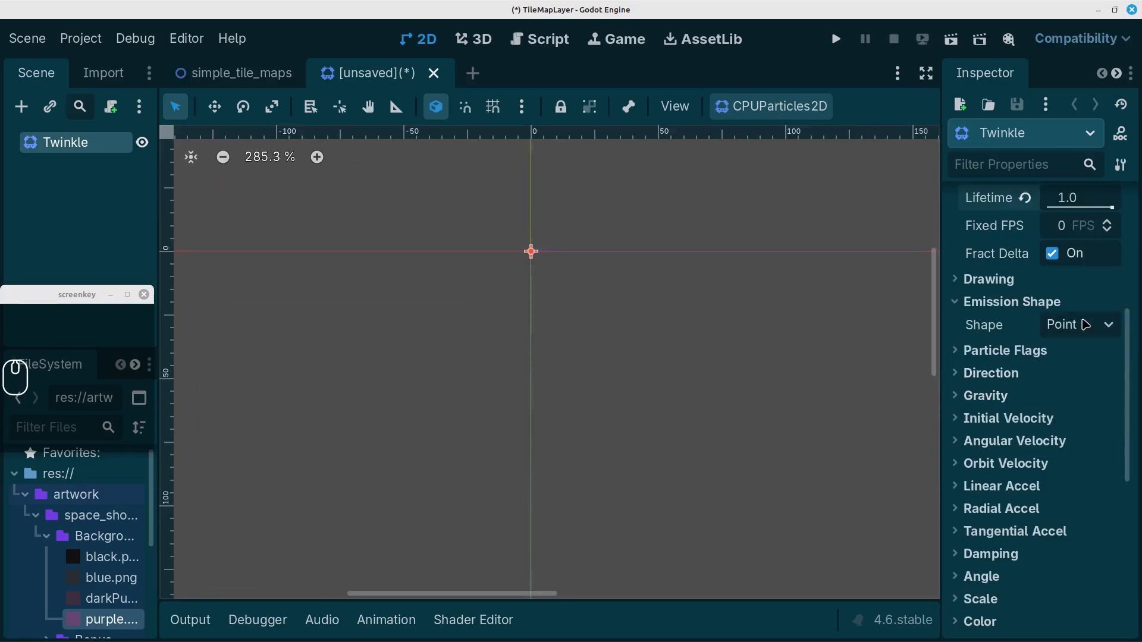
pyautogui.click(991, 373)
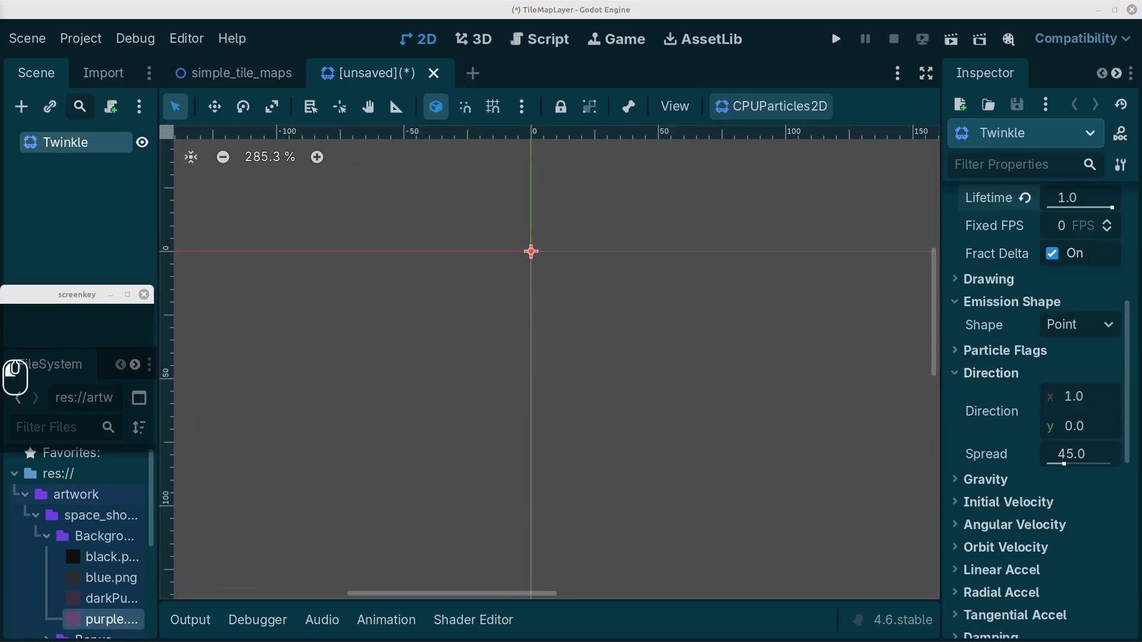
pyautogui.click(956, 373)
pyautogui.click(956, 396)
pyautogui.scroll(-1, 966, 402)
pyautogui.click(1070, 394)
pyautogui.write('0')
pyautogui.press('Return')
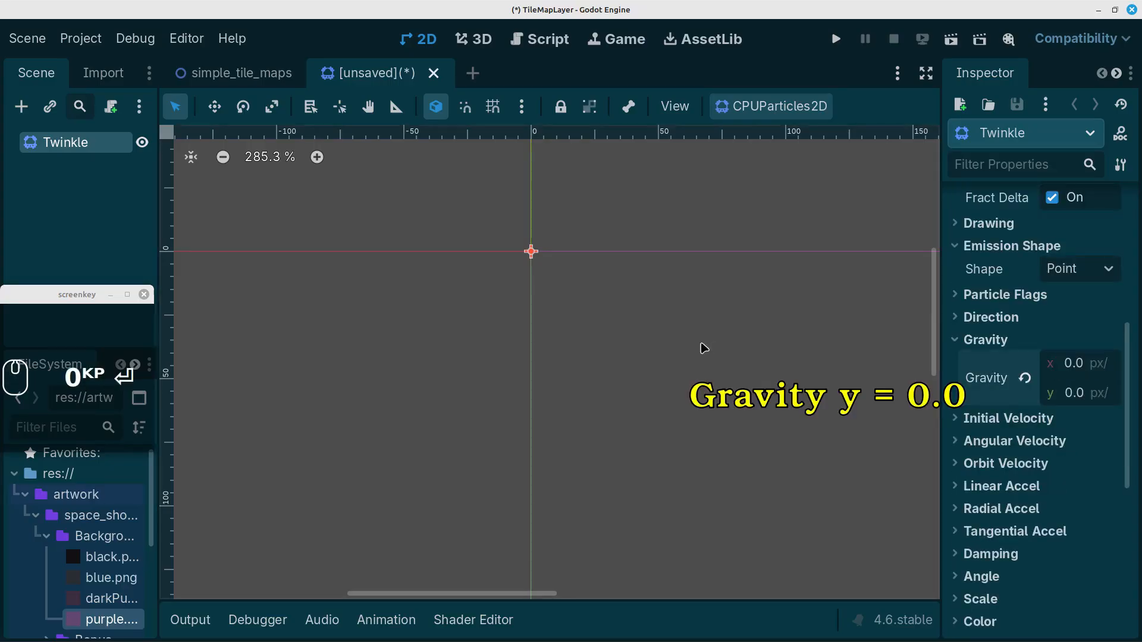
# Set the particles' maximum angular velocity to 20
pyautogui.scroll(20, 532, 251)
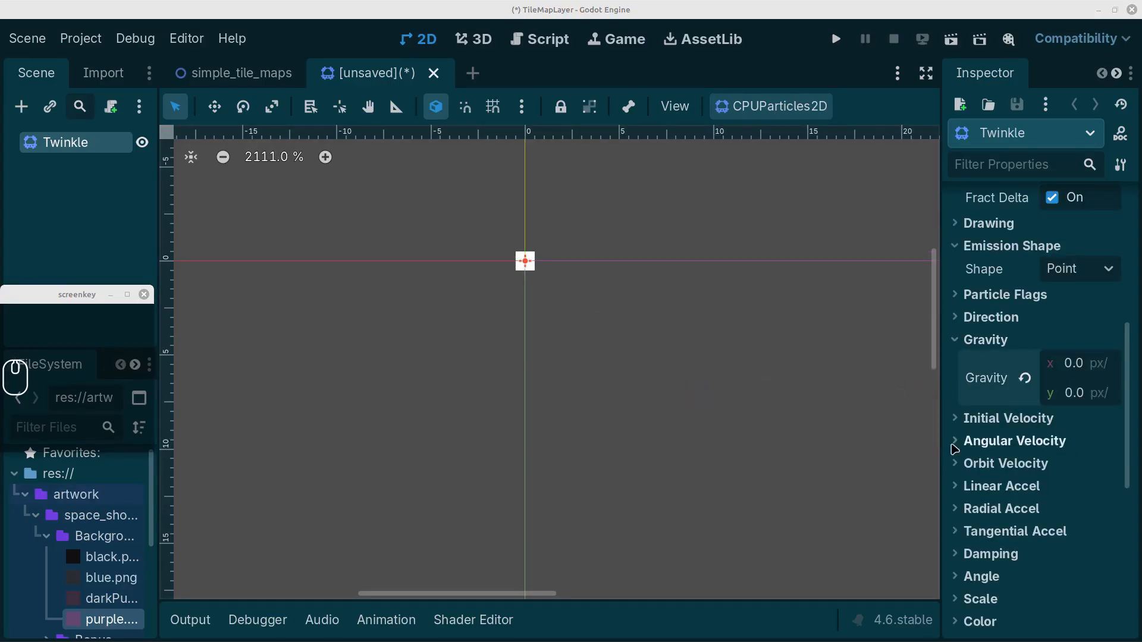
pyautogui.click(1011, 440)
pyautogui.scroll(-2, 1011, 417)
pyautogui.click(1076, 381)
pyautogui.write('20')
pyautogui.press('Return')
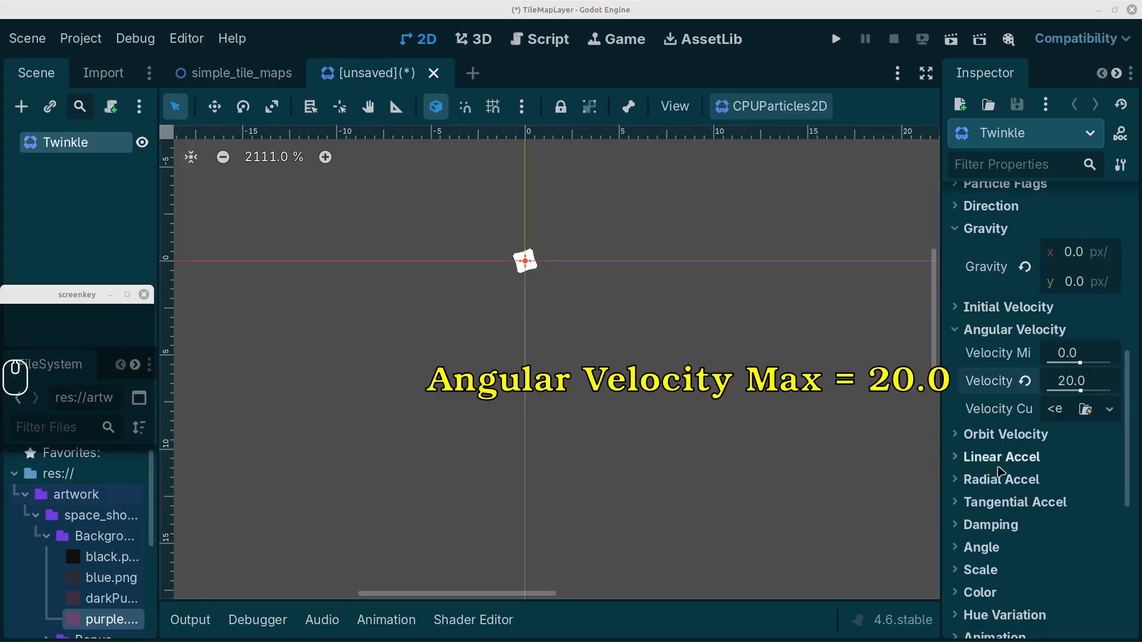
# Set the particles' maximum scale amount to 3
pyautogui.scroll(-4, 1035, 416)
pyautogui.click(980, 458)
pyautogui.click(1049, 503)
pyautogui.write('3')
pyautogui.press('Return')
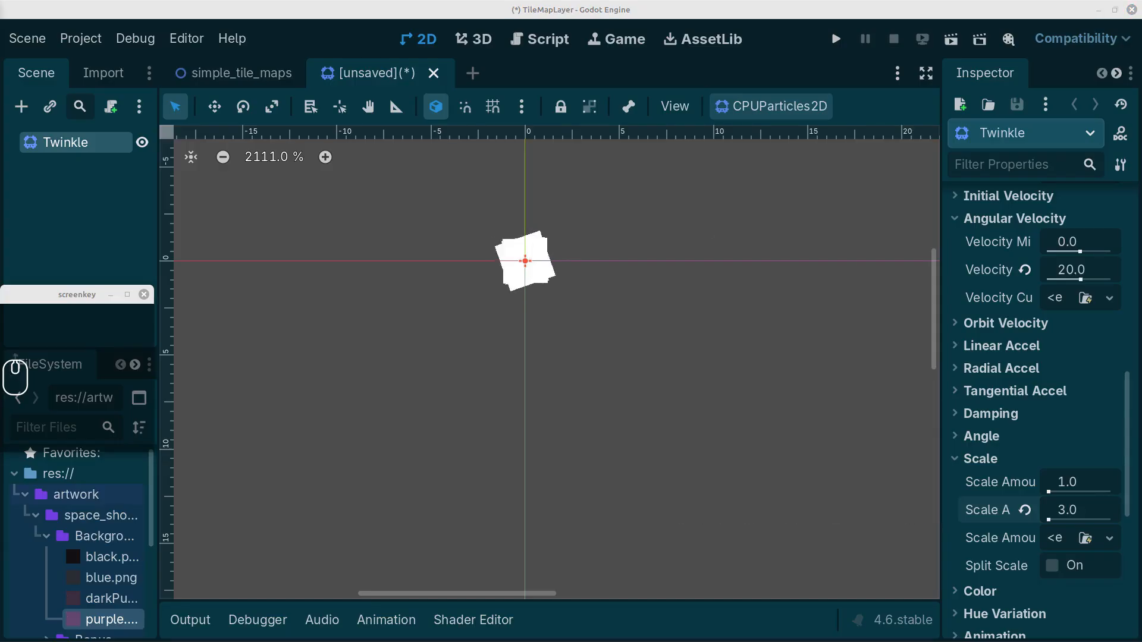
# Set the emitter's time speed scale to 3
pyautogui.scroll(3, 997, 347)
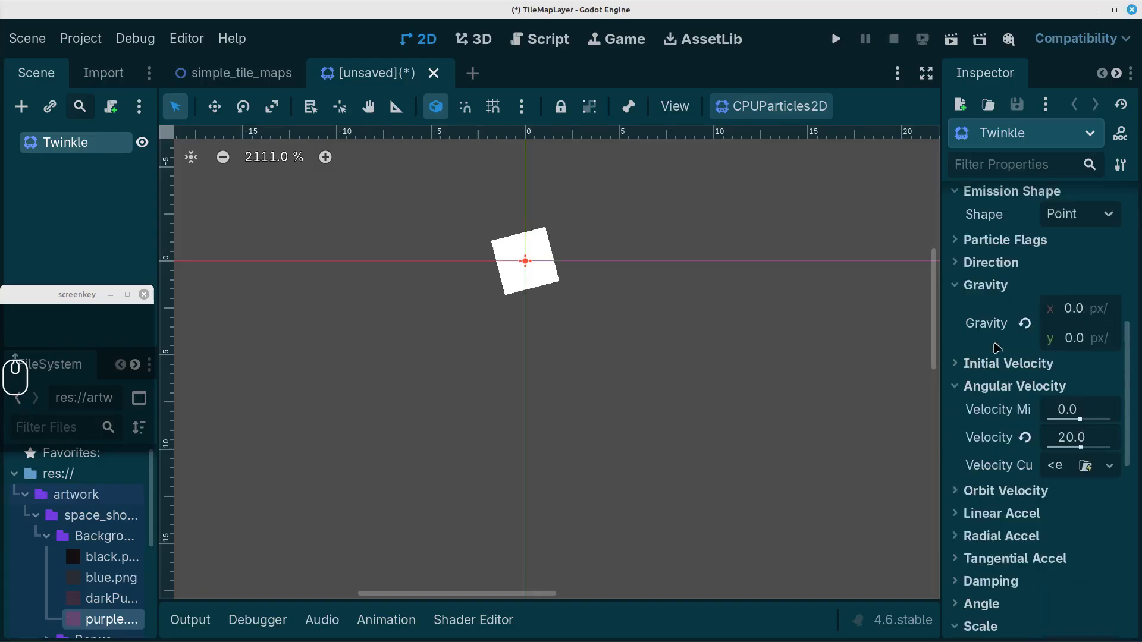
pyautogui.scroll(-11, 565, 336)
pyautogui.scroll(7, 1062, 381)
pyautogui.click(1068, 366)
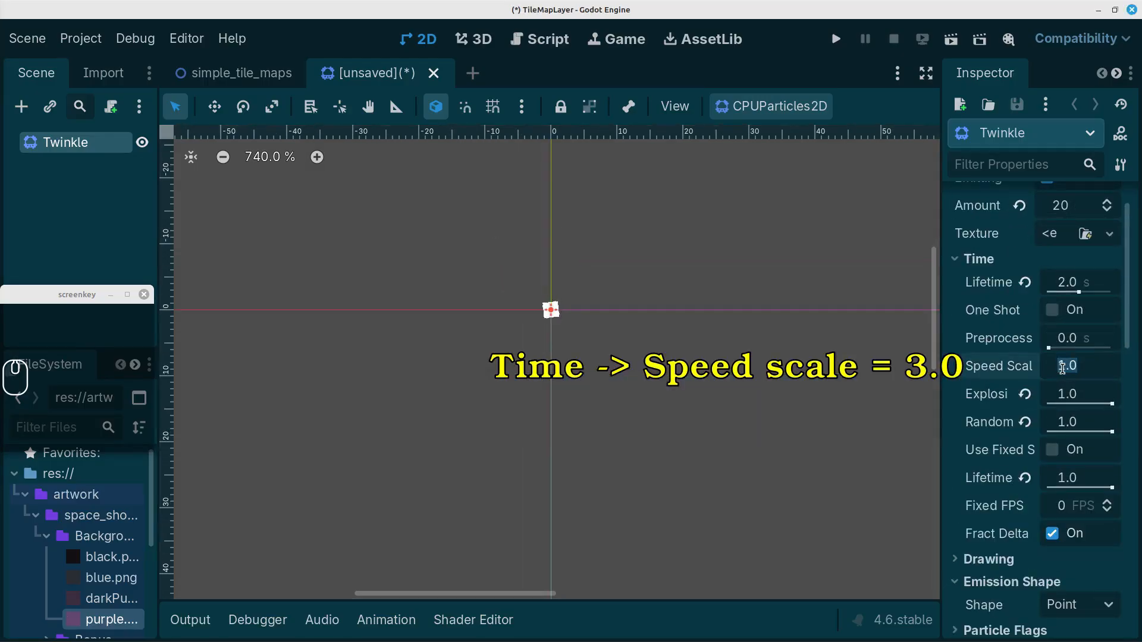
pyautogui.write('3')
pyautogui.press('KP_Enter')
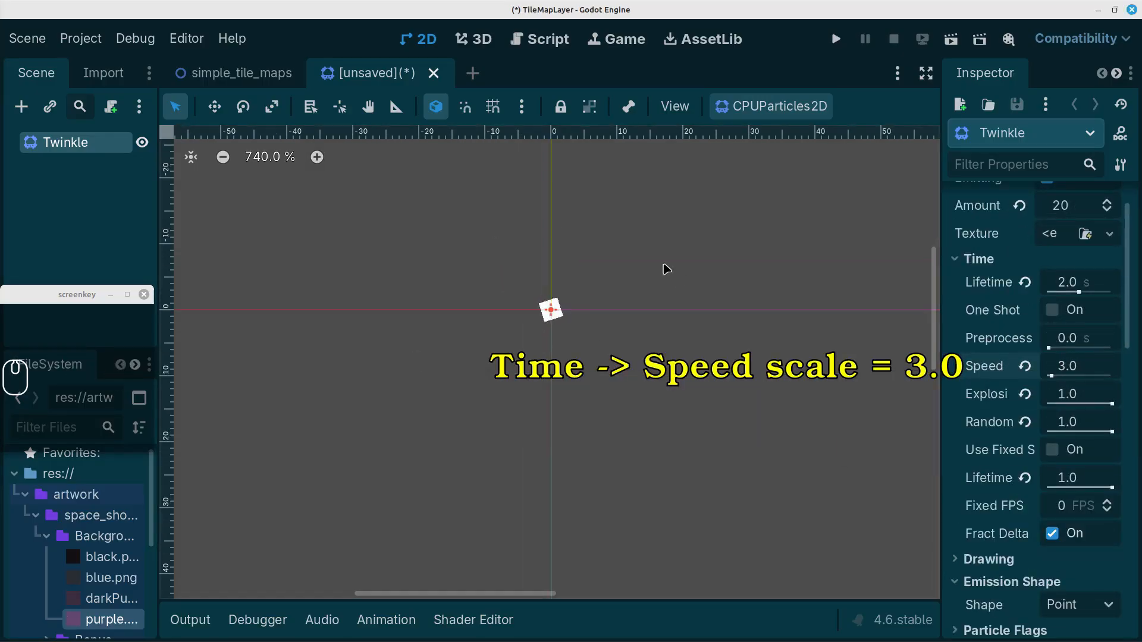
# Save the scene as twinkle.tscn inside a new project folder named Scenes
pyautogui.hotkey('ctrl', 'shift', 's')
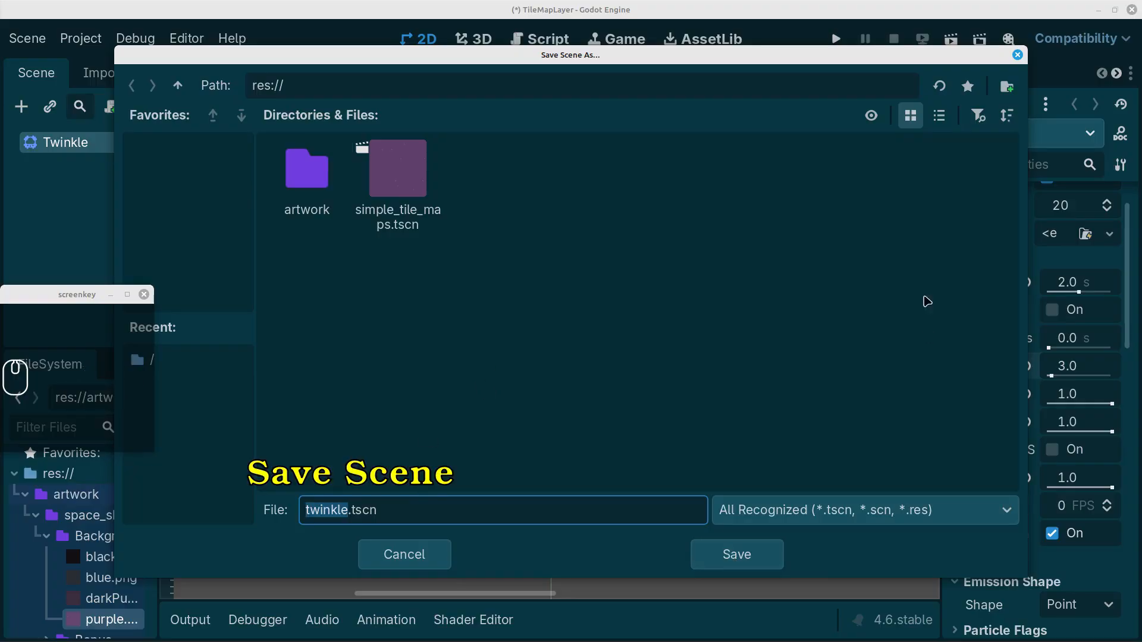
pyautogui.click(1006, 86)
pyautogui.write('Scenes')
pyautogui.press('Return')
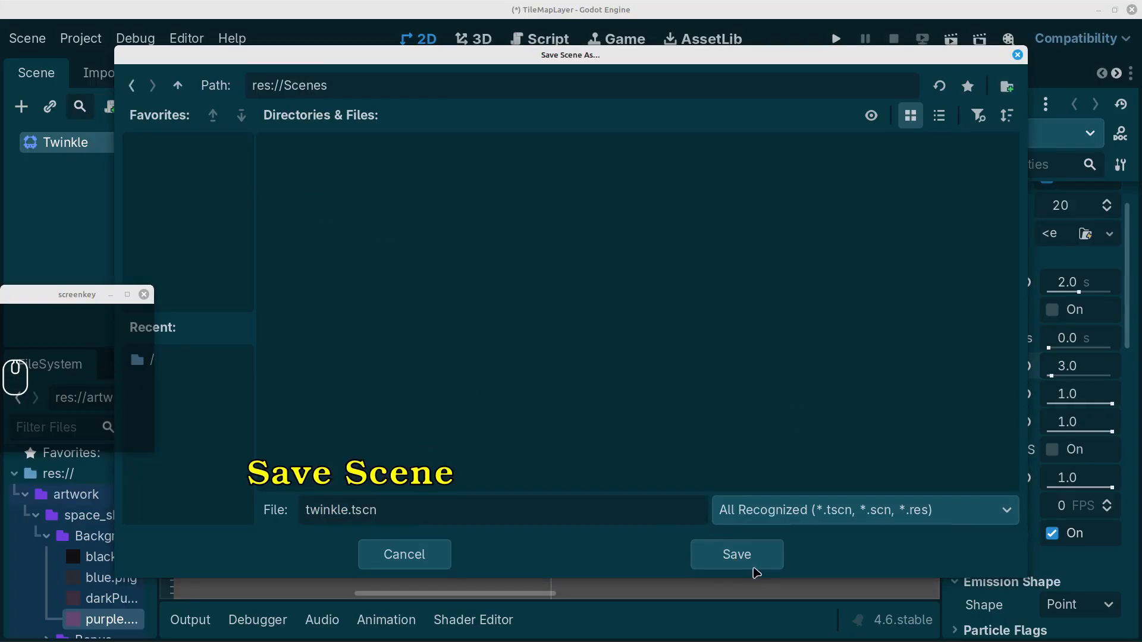
pyautogui.click(748, 554)
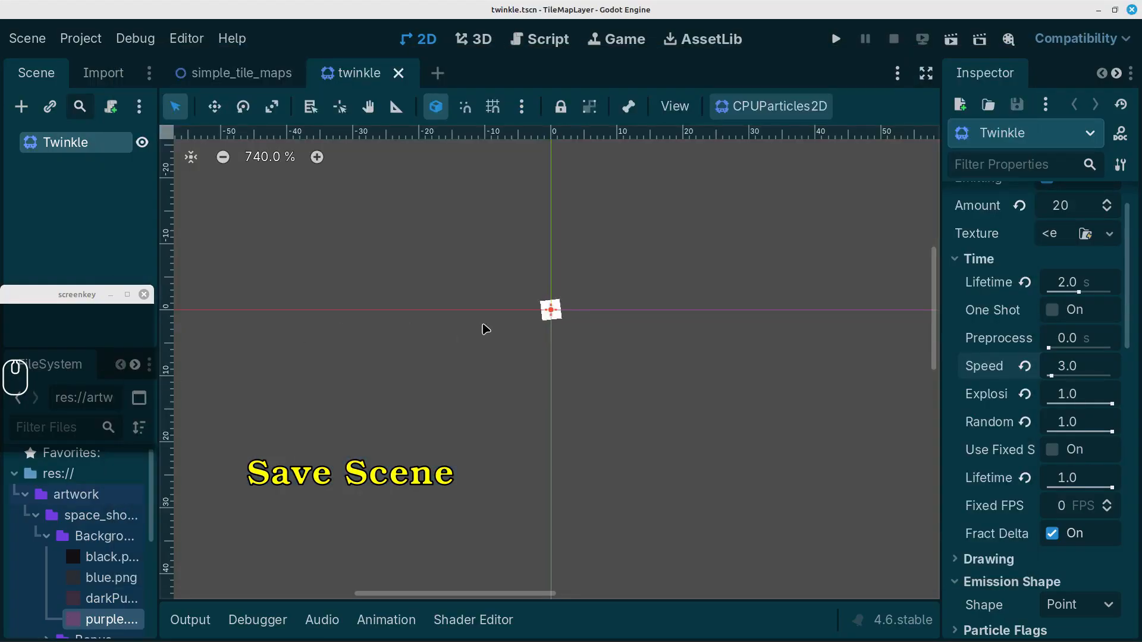
# Tidy the project files by collapsing the artwork folder and moving the simple_tile_maps scene file into the Scenes folder
pyautogui.hotkey('ctrl', 'shift', 'r')
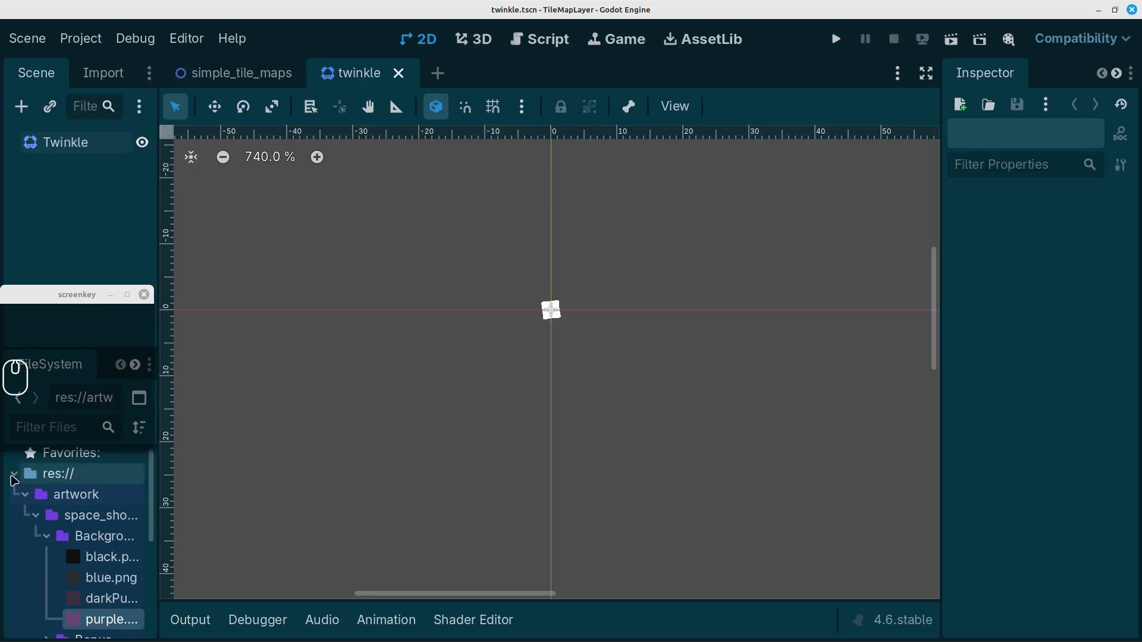
pyautogui.click(25, 494)
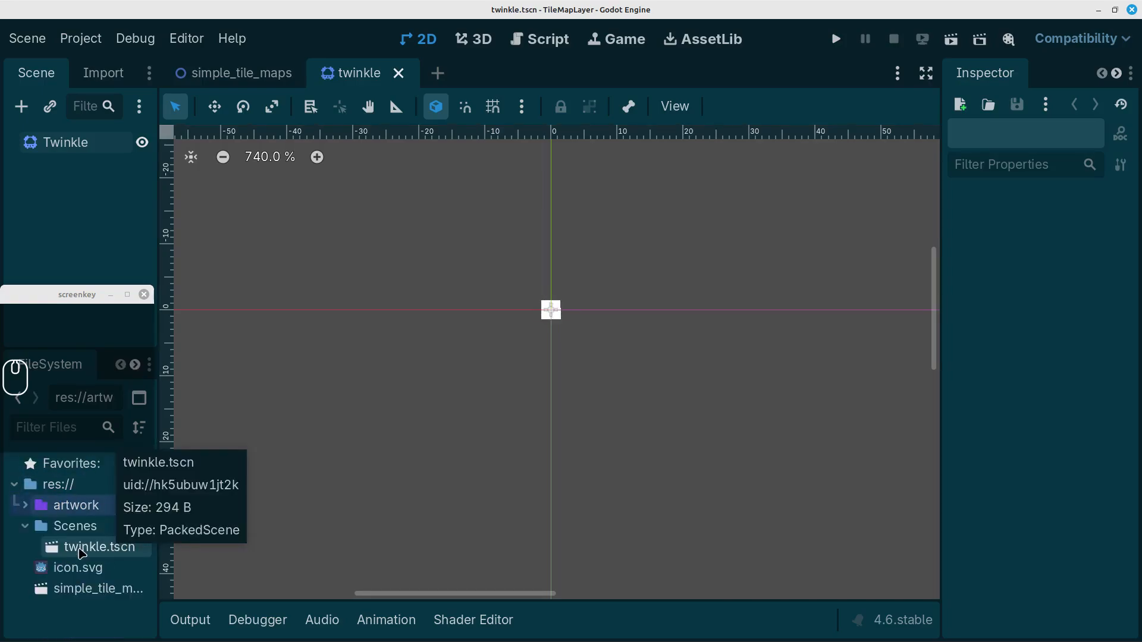
pyautogui.scroll(-8, 595, 344)
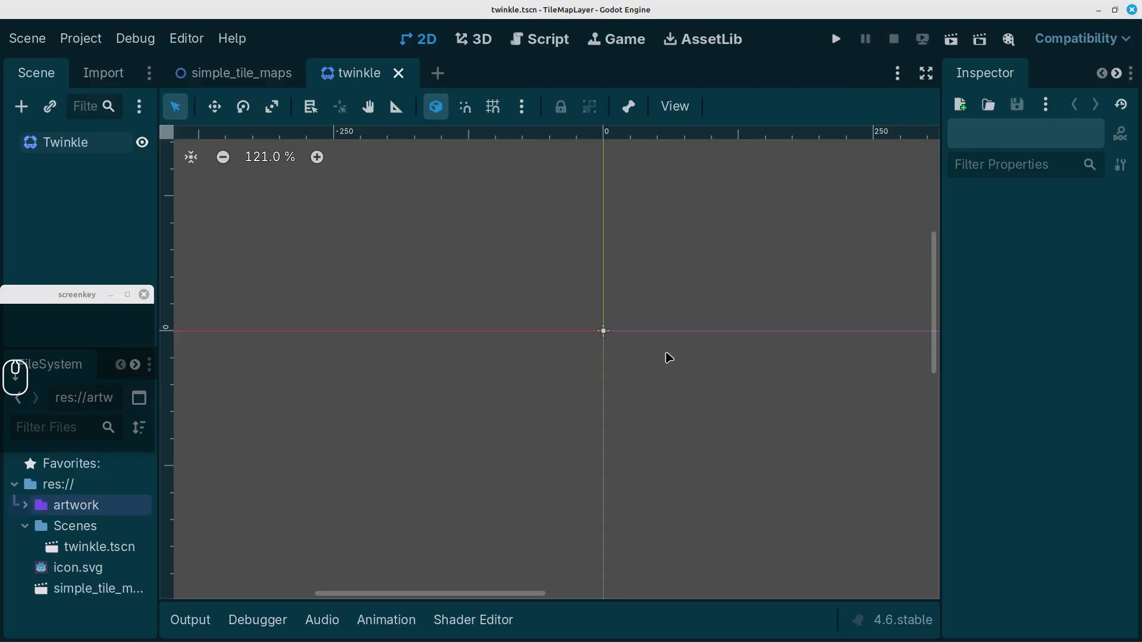
pyautogui.scroll(3, 676, 361)
pyautogui.scroll(4, 631, 363)
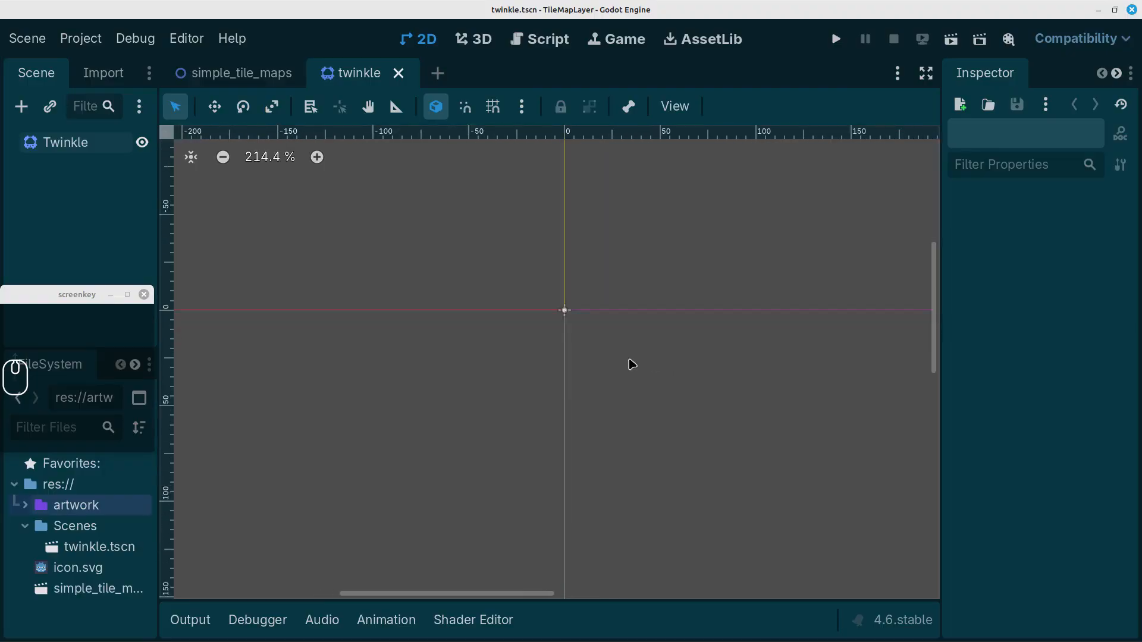
pyautogui.scroll(-18, 559, 307)
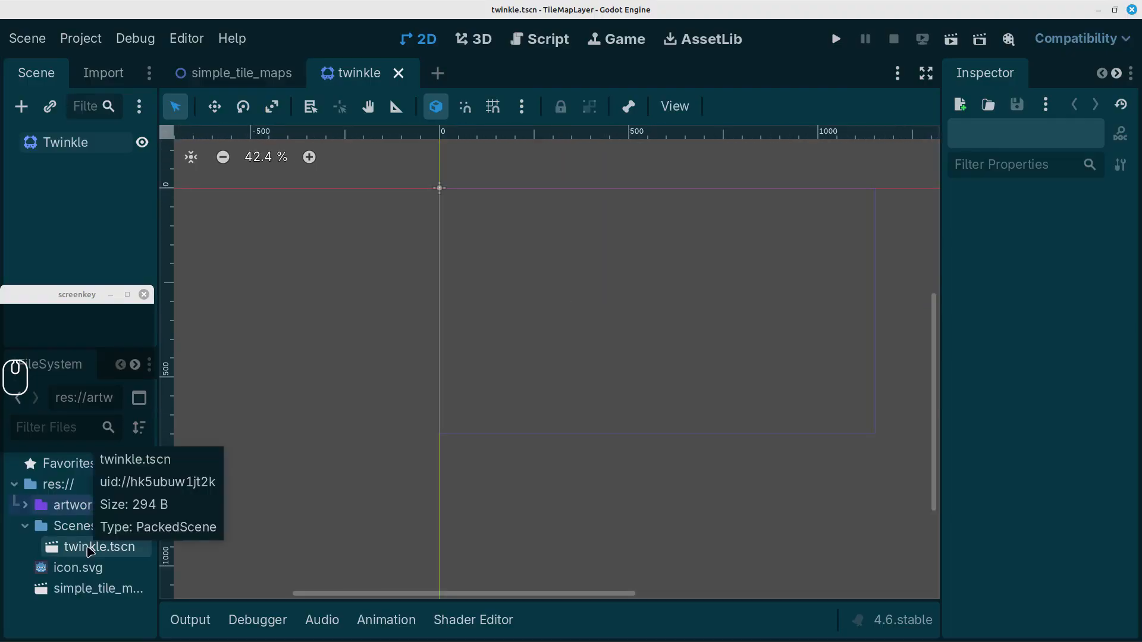
pyautogui.click(72, 590)
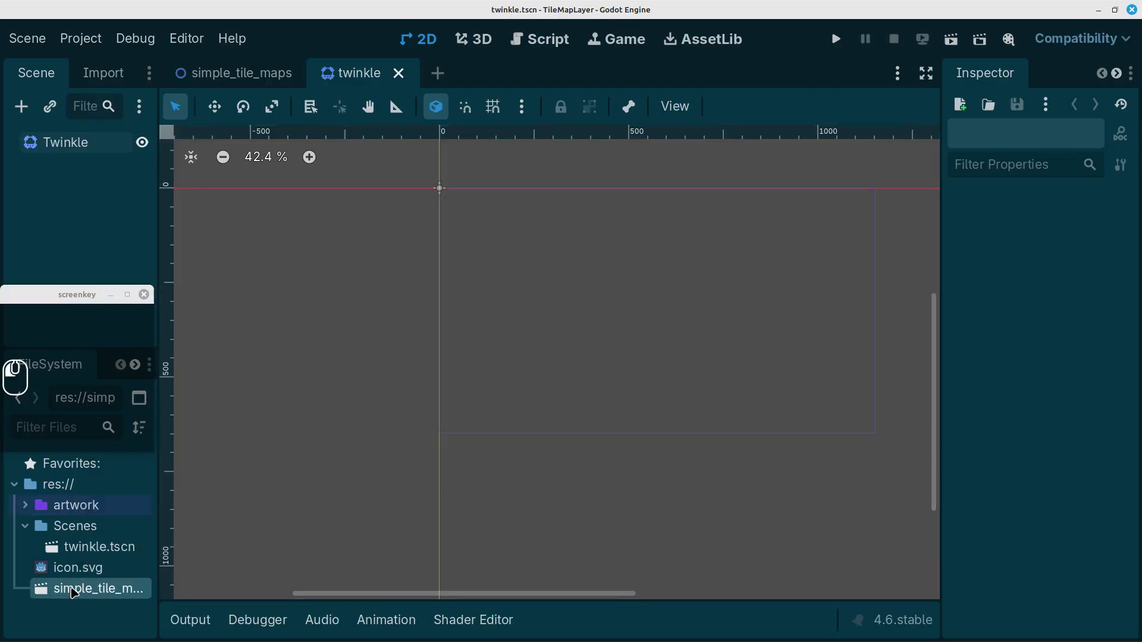
pyautogui.moveTo(71, 590); pyautogui.dragTo(119, 539)
pyautogui.click(627, 336)
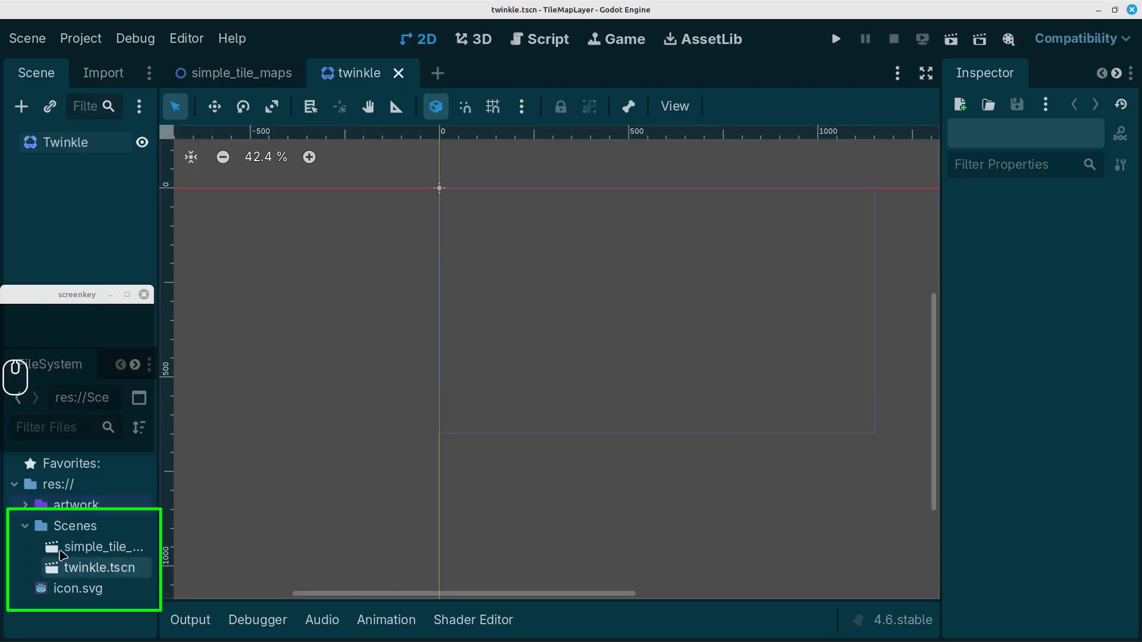
pyautogui.click(23, 528)
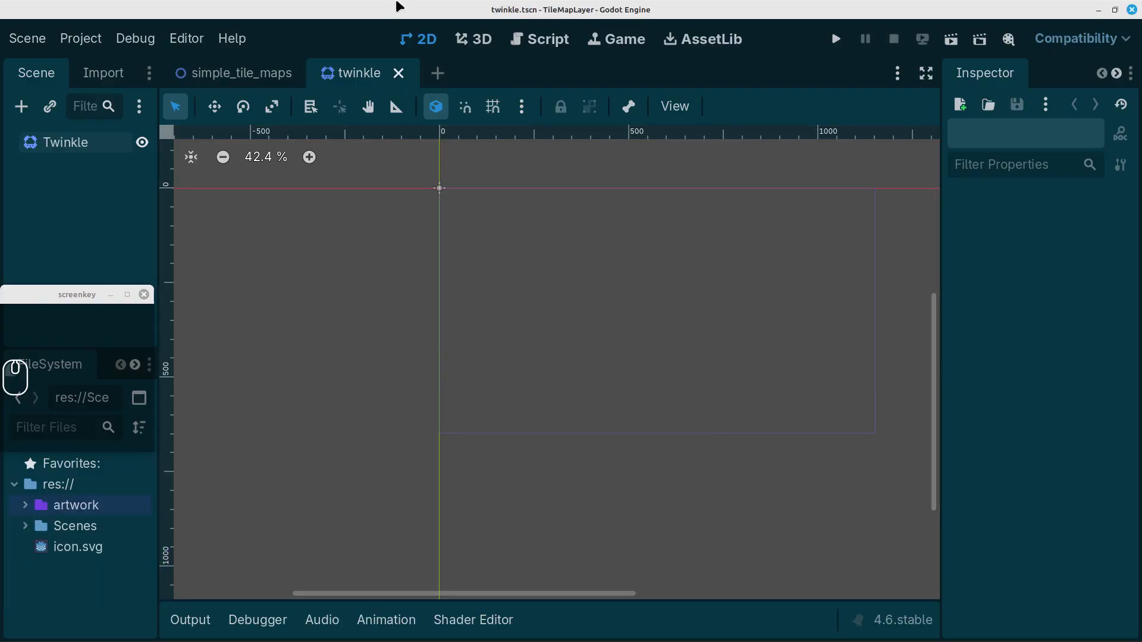
# In the simple_tile_maps scene, add a second TileMapLayer under the root node and name it twinkleLayer
pyautogui.click(226, 73)
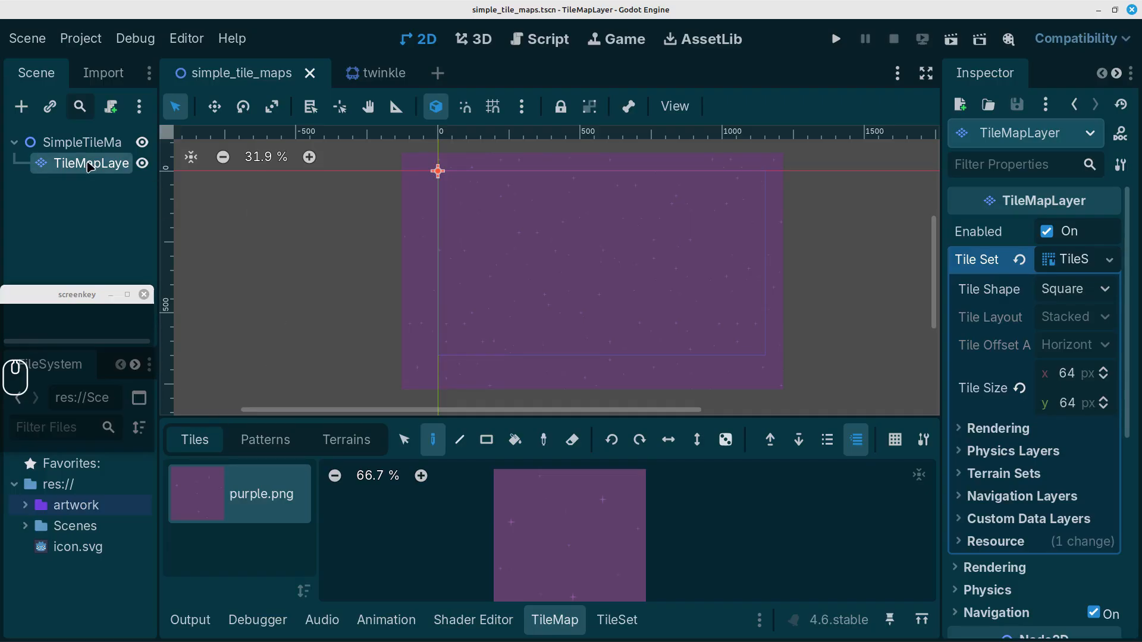
pyautogui.click(74, 143)
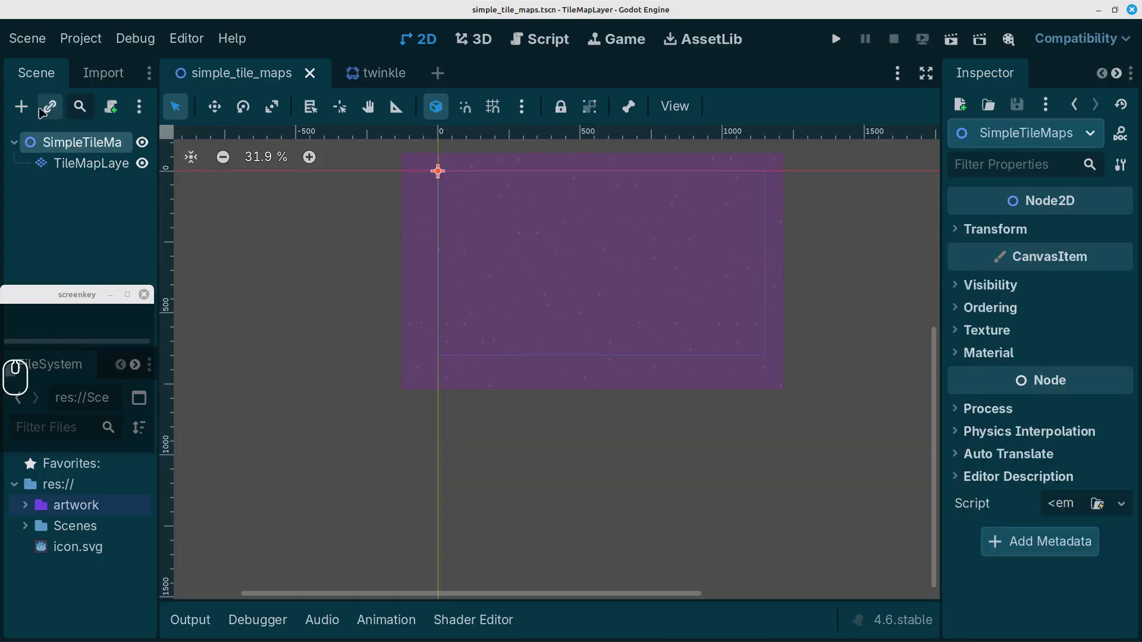
pyautogui.click(21, 107)
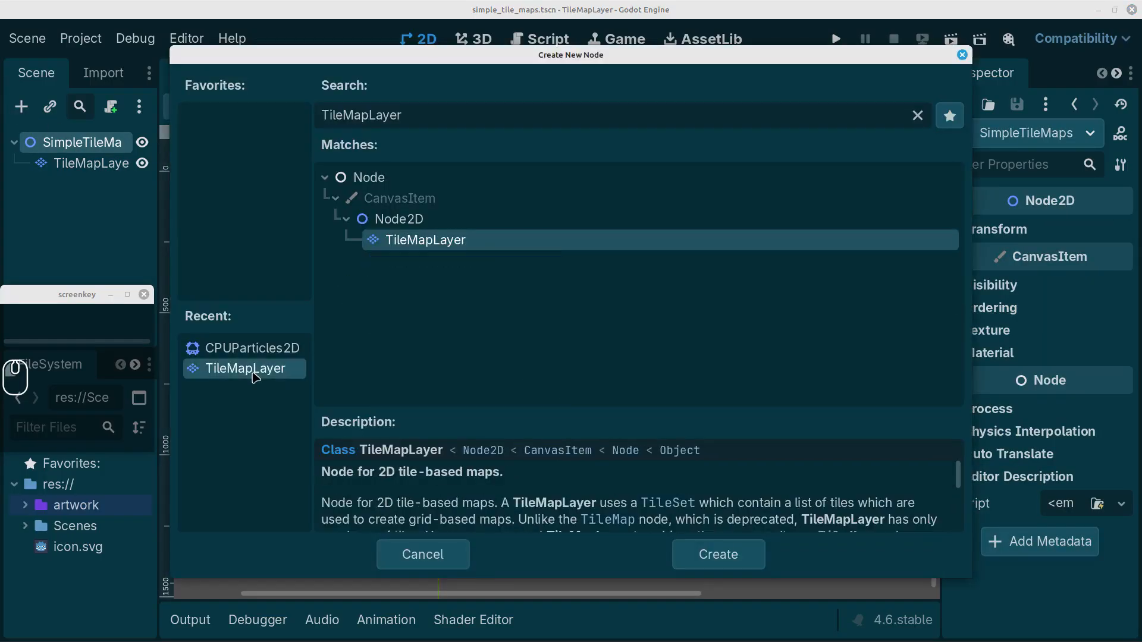
pyautogui.click(709, 558)
pyautogui.doubleClick(100, 185)
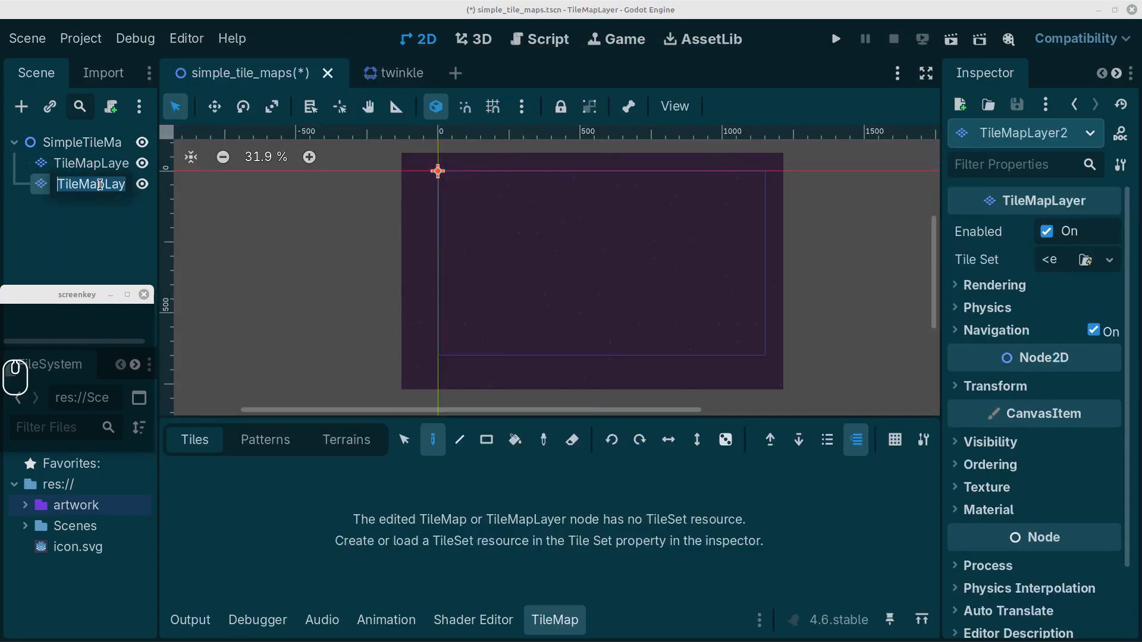
pyautogui.write('twin')
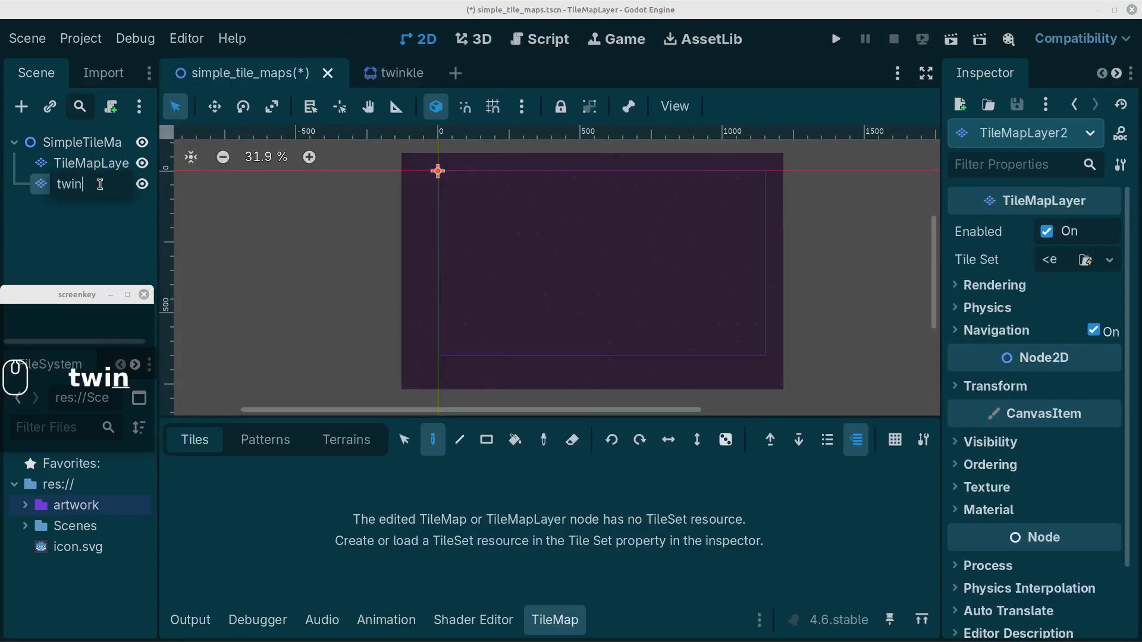
pyautogui.write('kle')
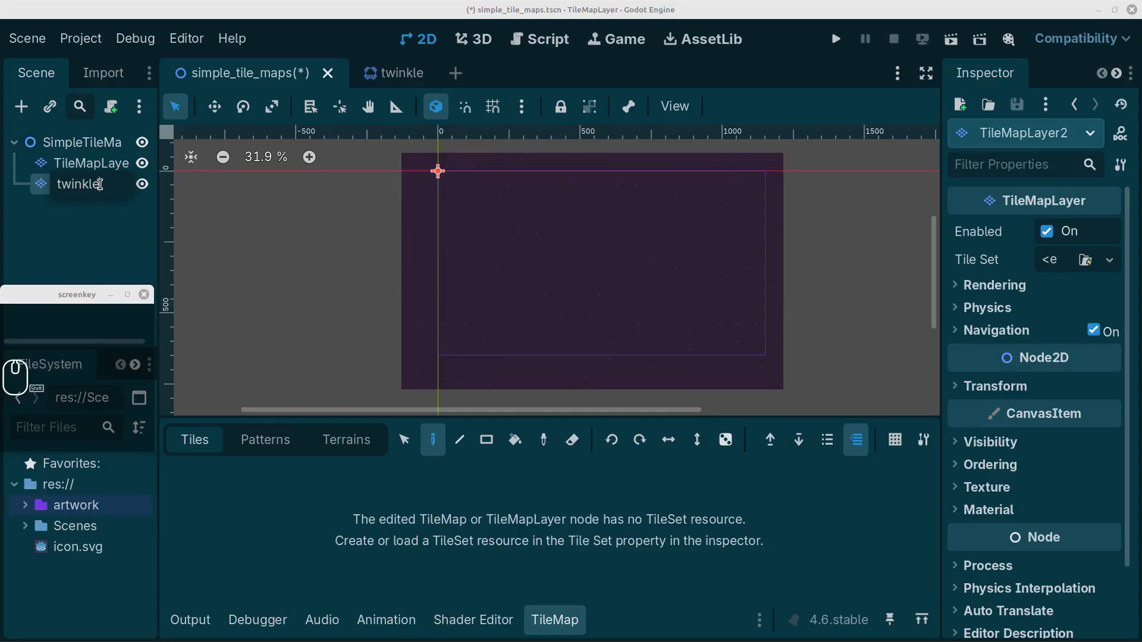
pyautogui.write('Layer')
pyautogui.press('Return')
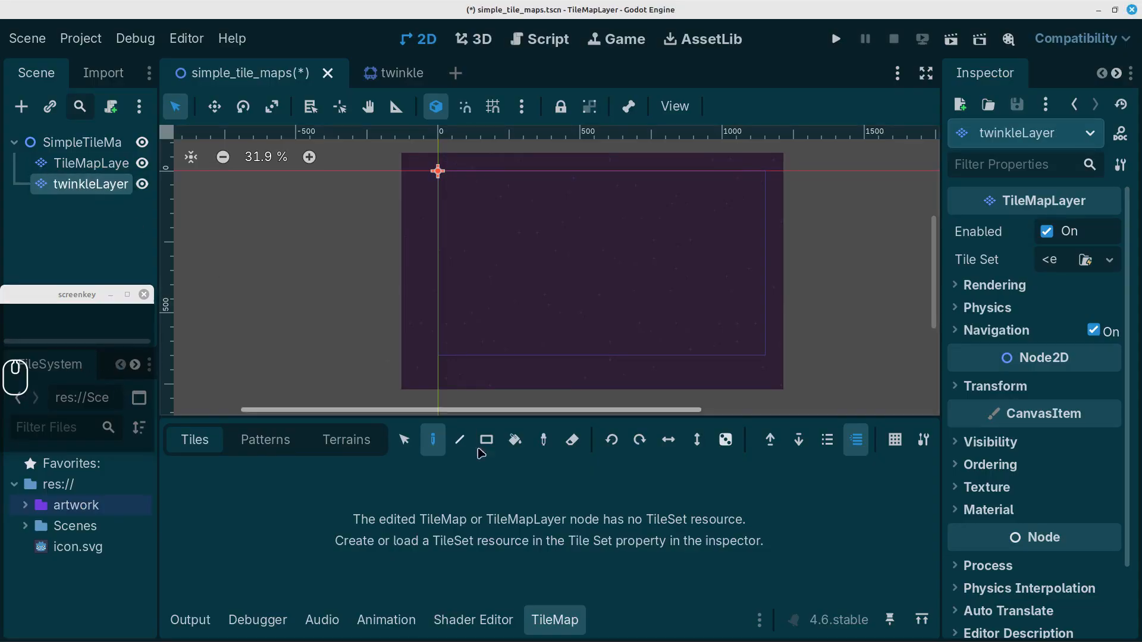
# Assign a new TileSet resource to twinkleLayer and collapse its settings
pyautogui.click(1051, 262)
pyautogui.click(1043, 312)
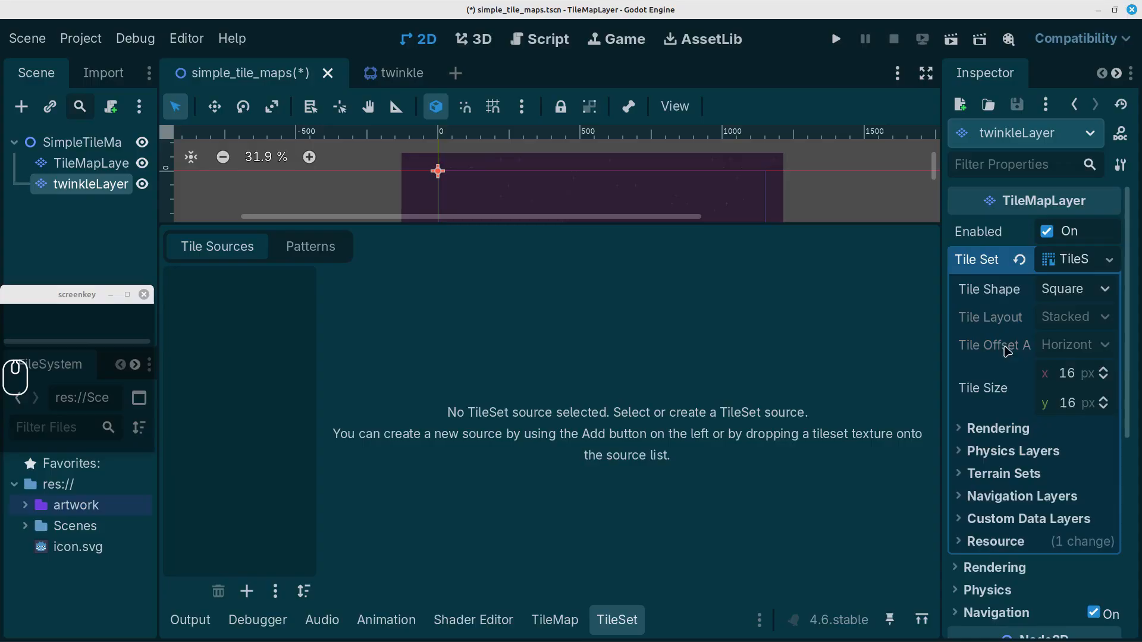
pyautogui.click(1073, 259)
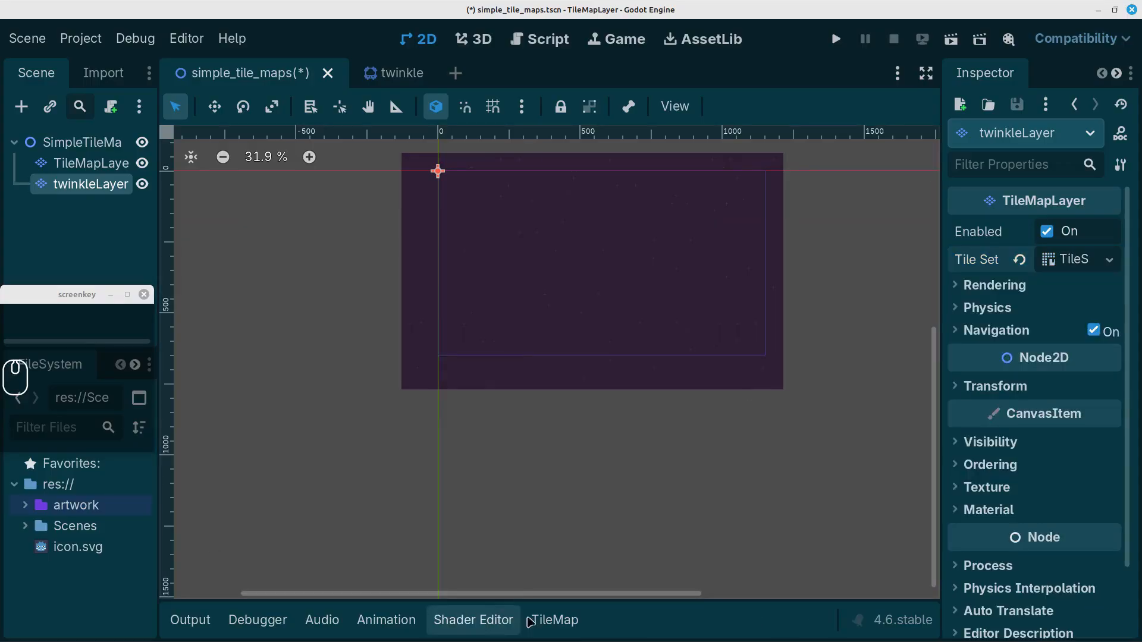
# Add a Scenes Collection source to twinkleLayer's TileSet and put twinkle.tscn from the Scenes folder into it
pyautogui.click(89, 163)
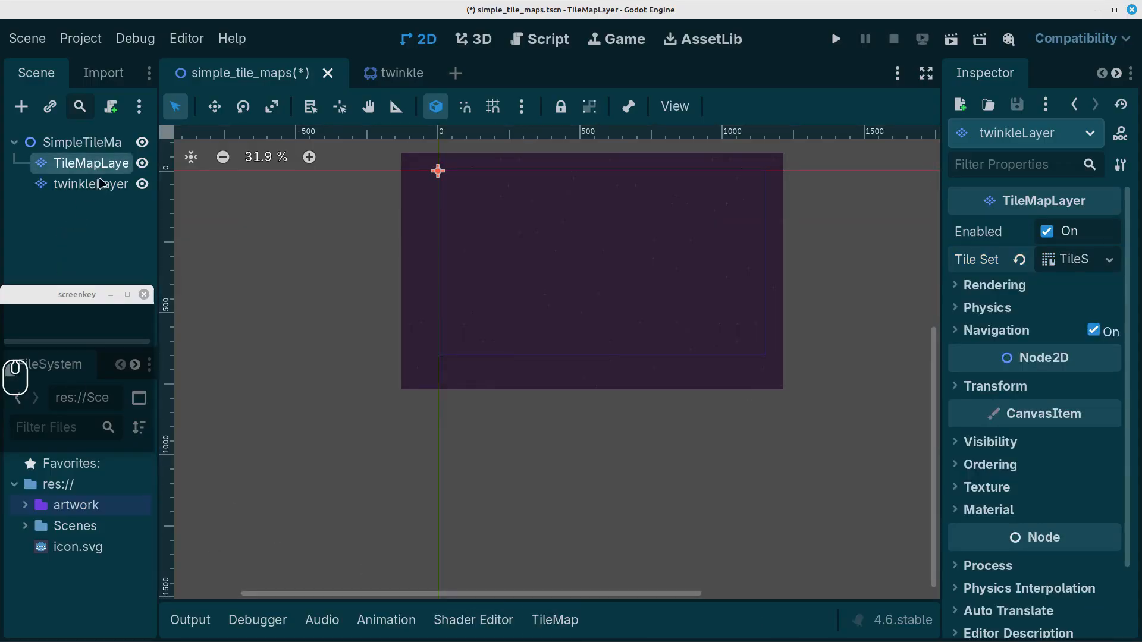
pyautogui.click(98, 188)
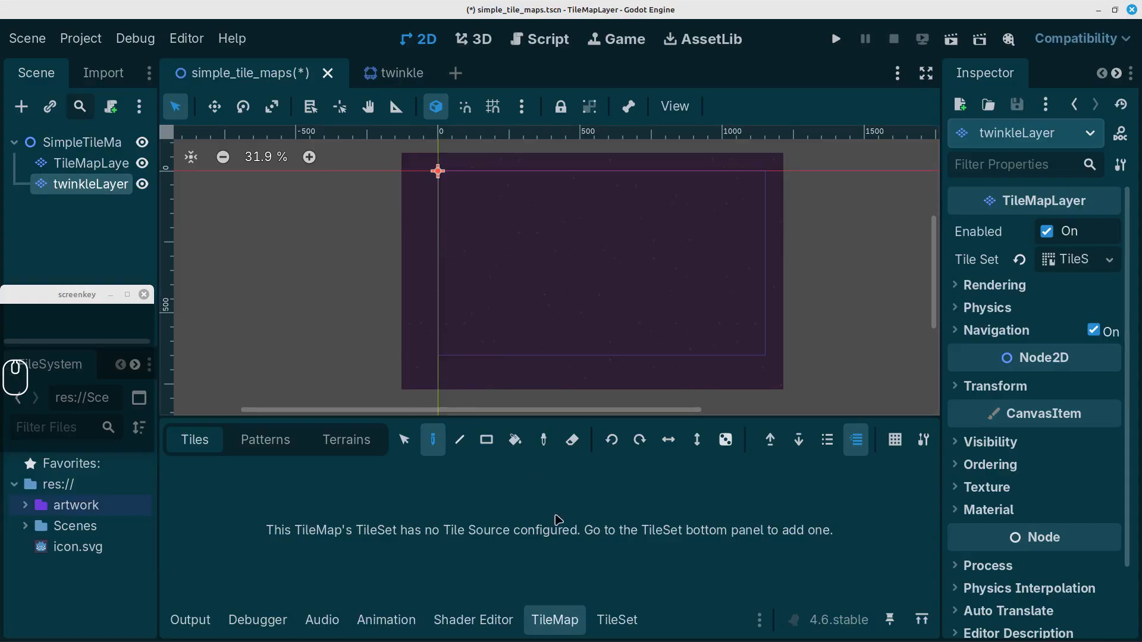
pyautogui.click(616, 620)
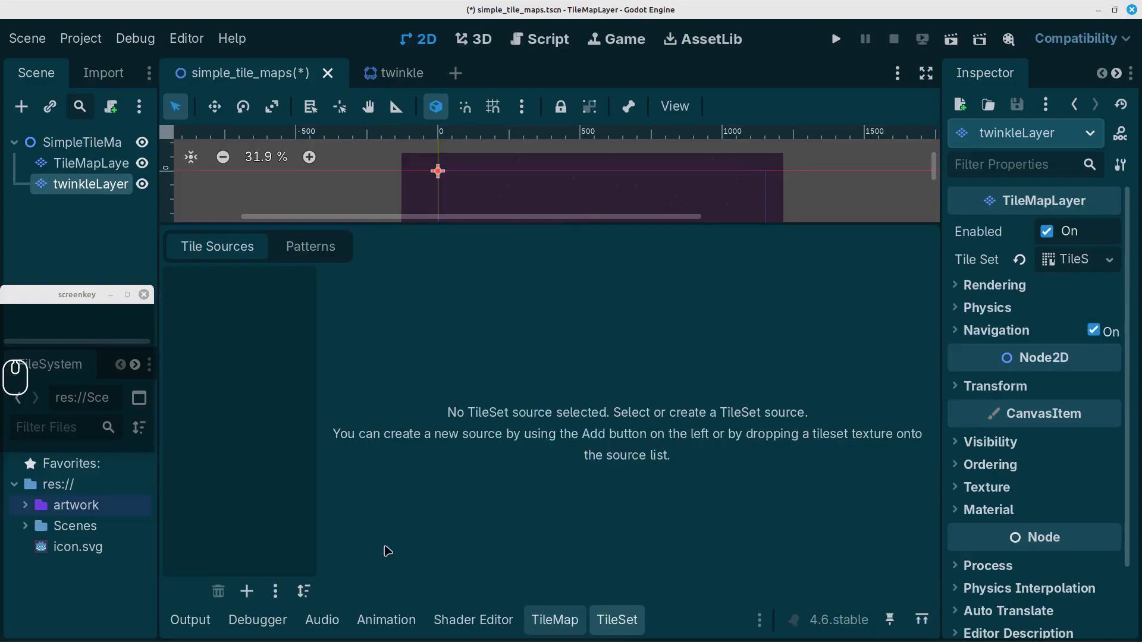
pyautogui.click(25, 525)
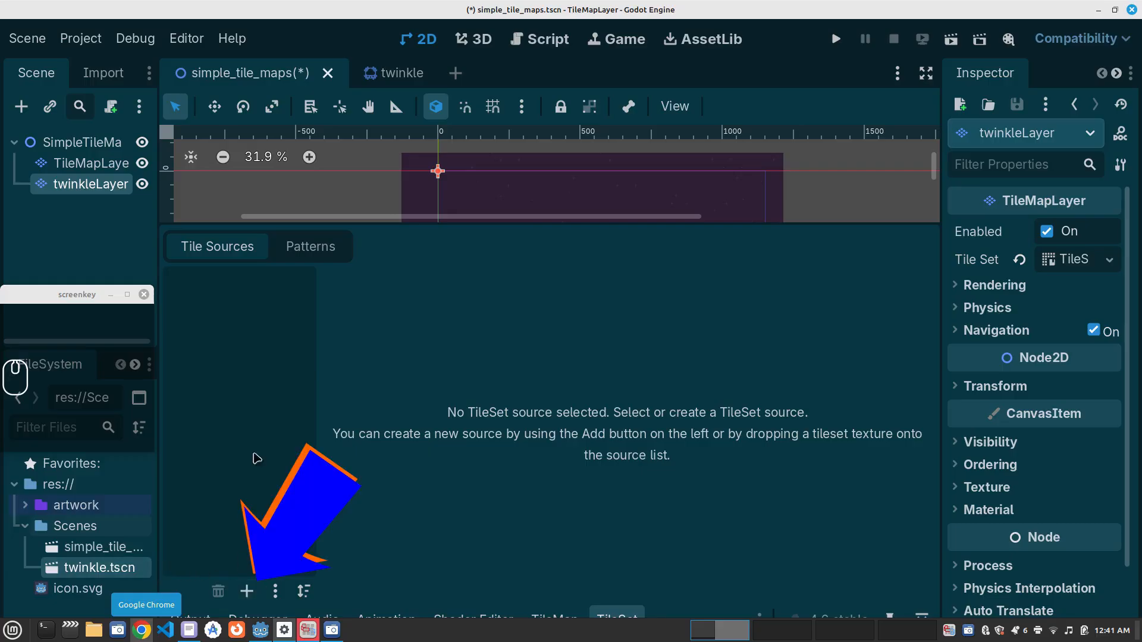
pyautogui.click(247, 591)
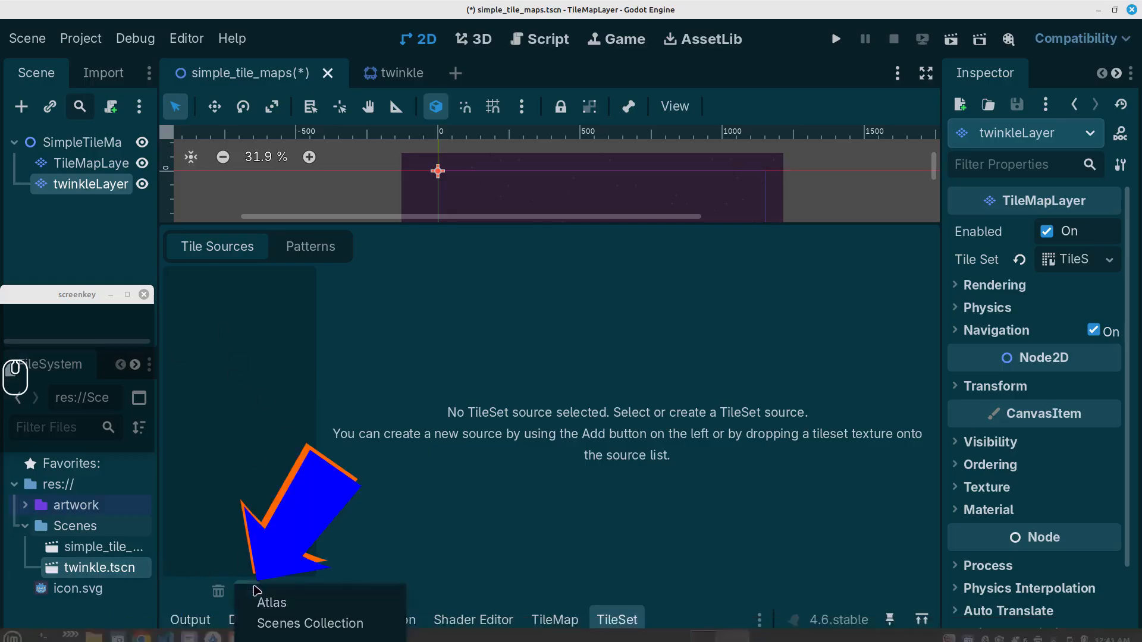
pyautogui.click(298, 625)
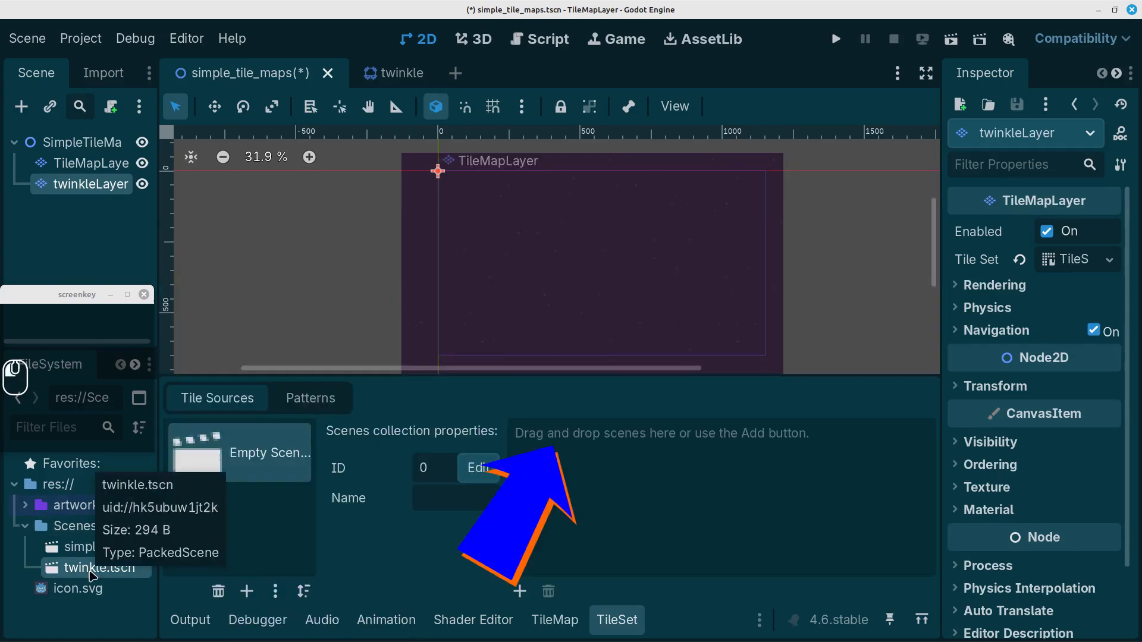
pyautogui.moveTo(95, 567); pyautogui.dragTo(627, 498)
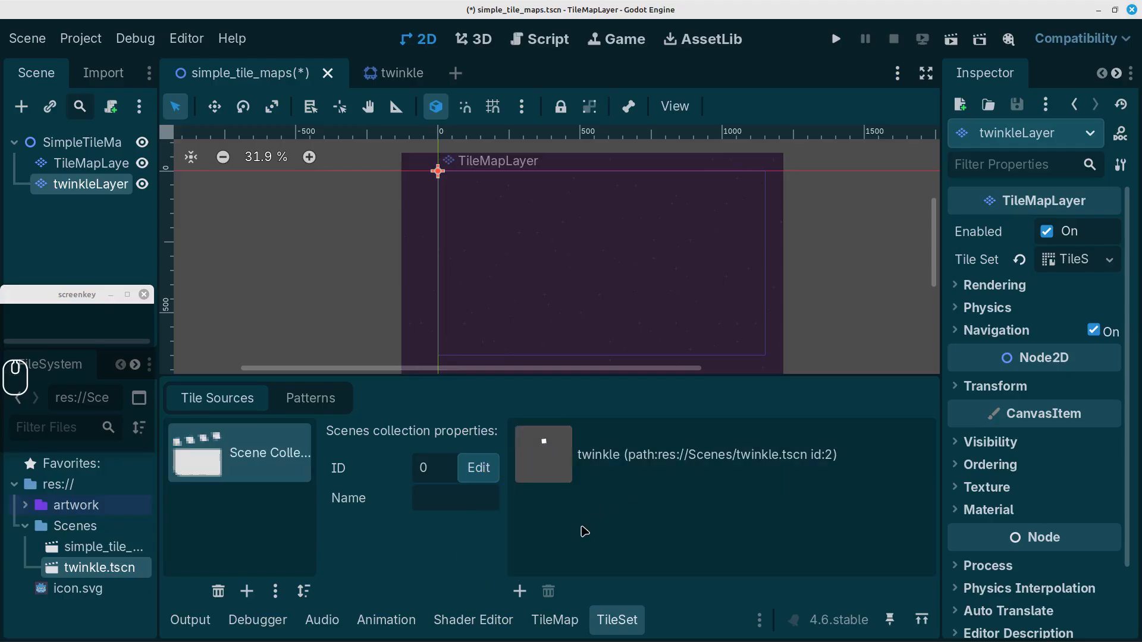
# Paint a filled rectangle of about 69x36 twinkle scene tiles over the viewport area on twinkleLayer
pyautogui.click(554, 619)
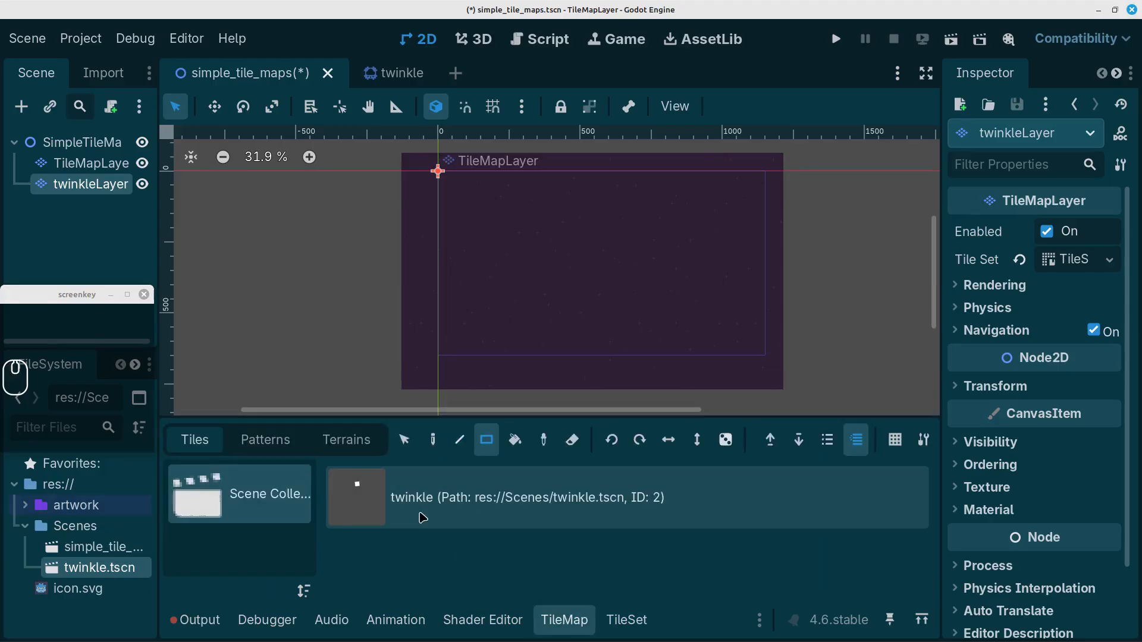
pyautogui.click(365, 501)
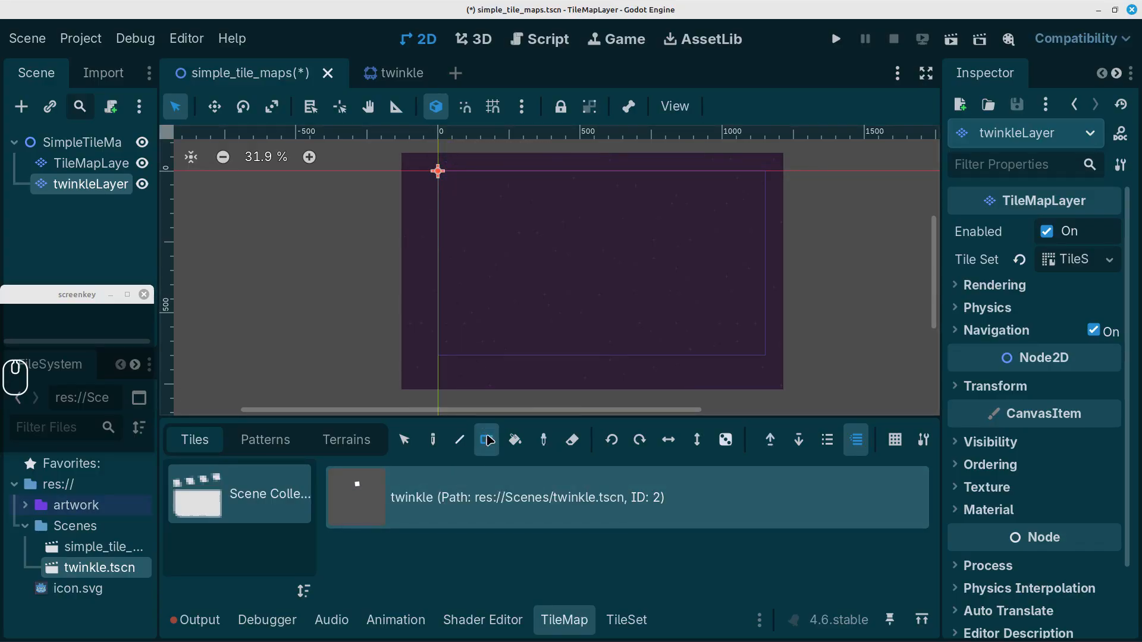
pyautogui.moveTo(446, 185)
pyautogui.mouseDown()
pyautogui.moveTo(518, 247)
pyautogui.moveTo(760, 346)
pyautogui.mouseUp()
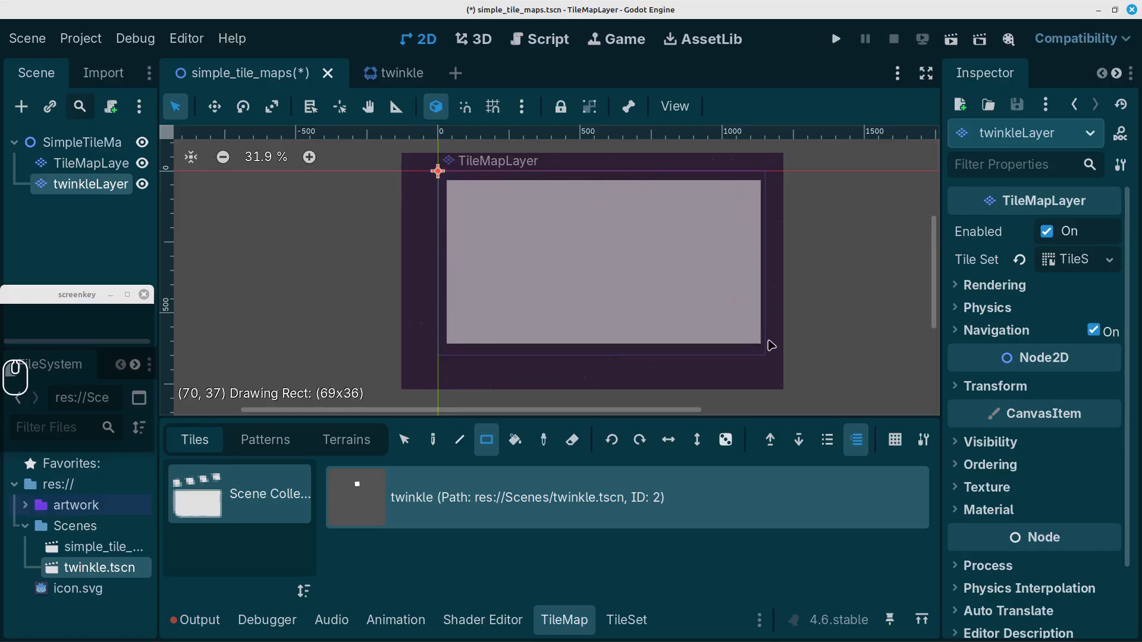
pyautogui.moveTo(831, 319); pyautogui.dragTo(832, 319)
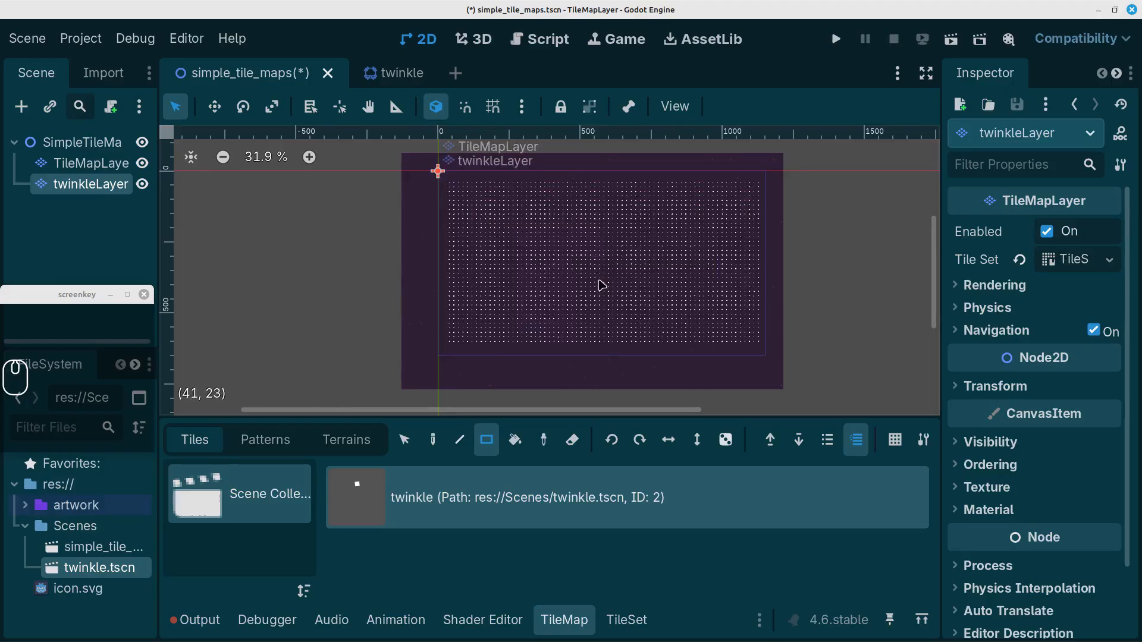
pyautogui.scroll(4, 599, 285)
pyautogui.scroll(1, 599, 284)
pyautogui.scroll(3, 600, 285)
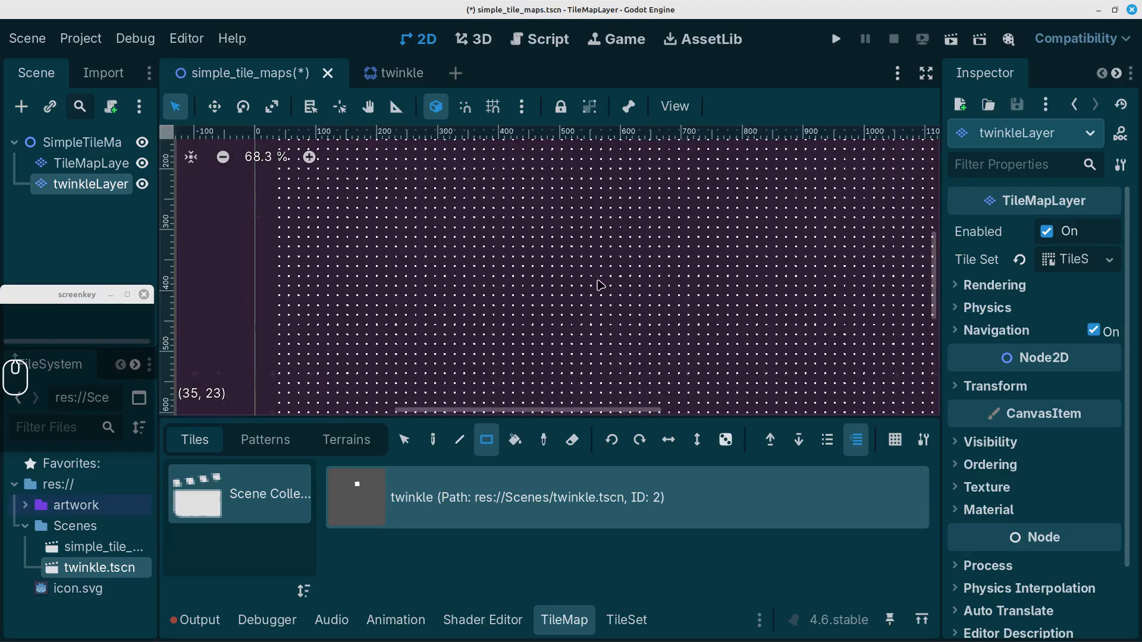
pyautogui.scroll(-5, 599, 285)
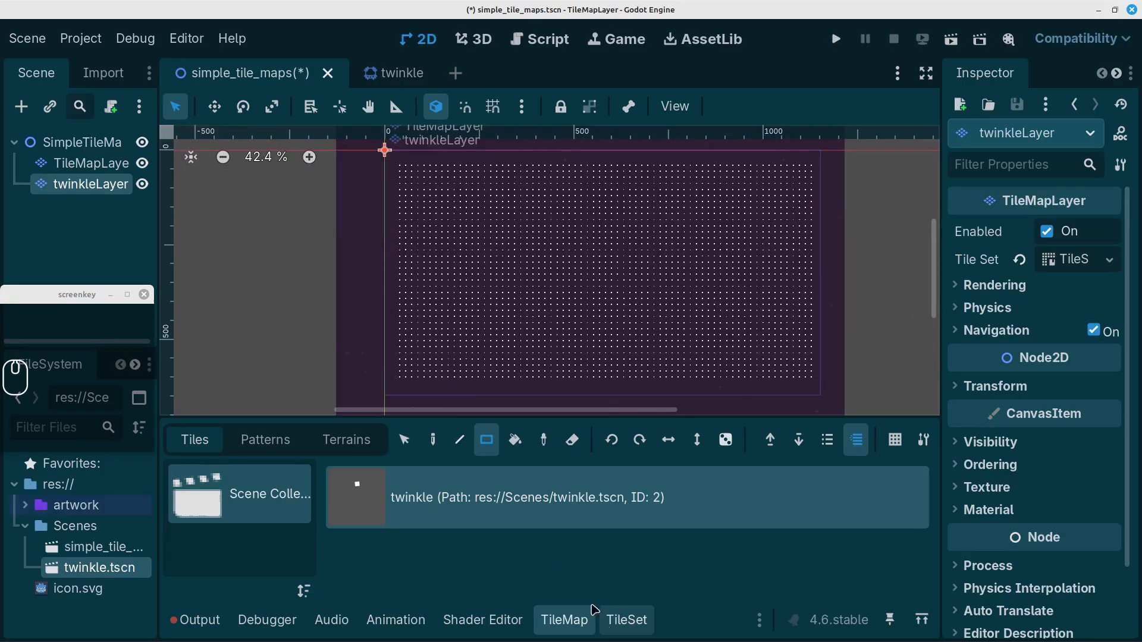
# Check twinkleLayer's TileSet settings, then run the current scene to preview the twinkle grid and close the preview
pyautogui.click(1069, 262)
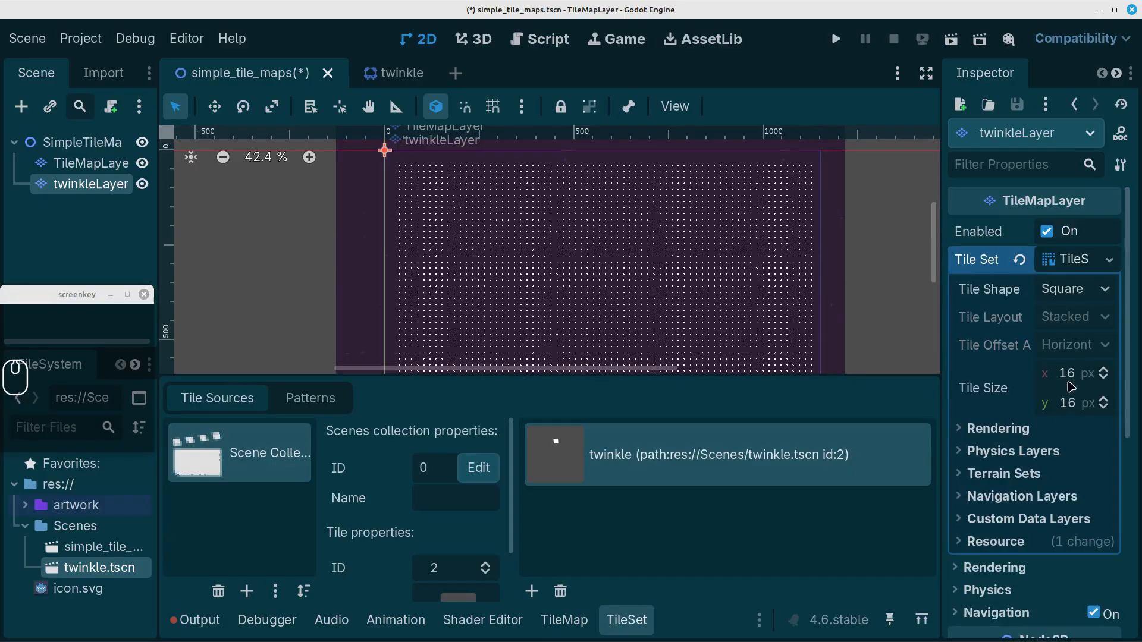
pyautogui.scroll(-5, 855, 325)
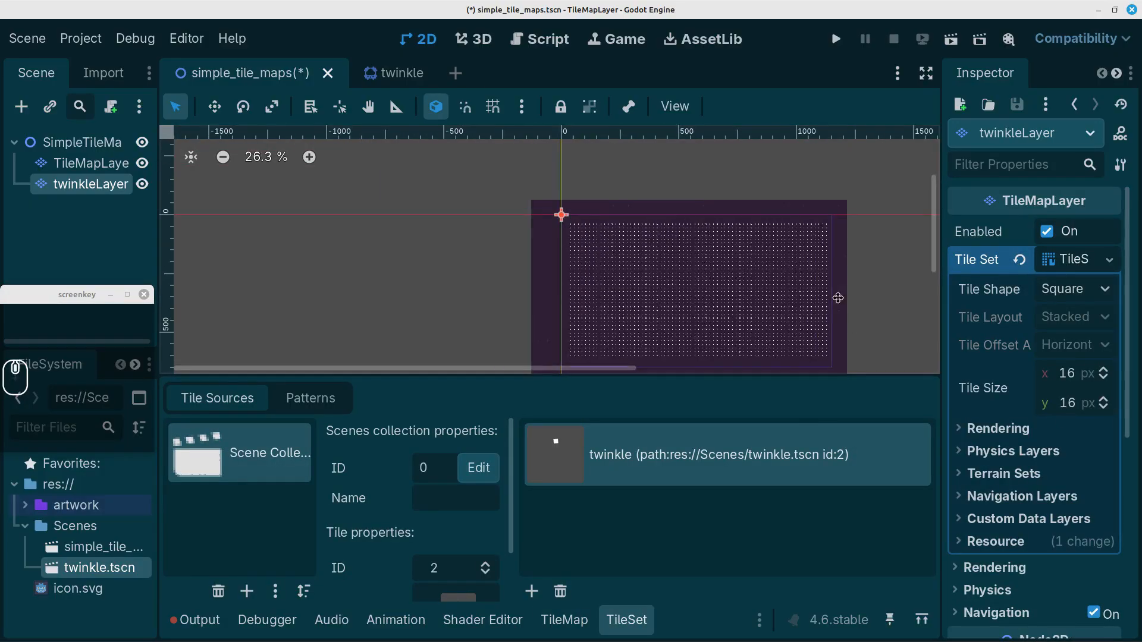
pyautogui.moveTo(837, 298); pyautogui.dragTo(767, 267, button='middle')
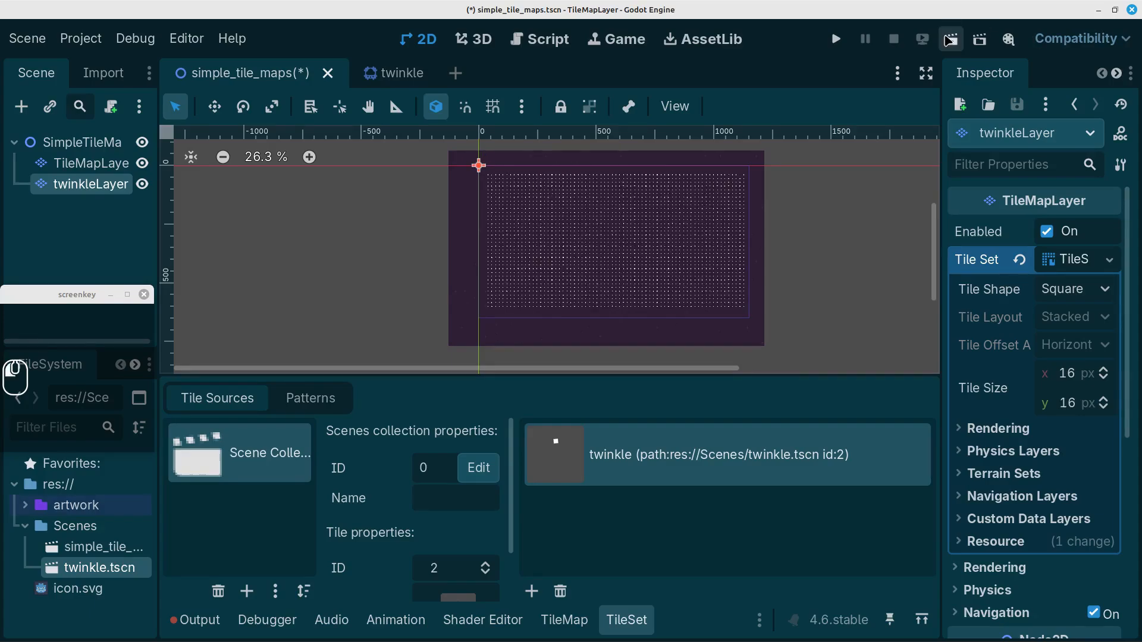
pyautogui.click(949, 40)
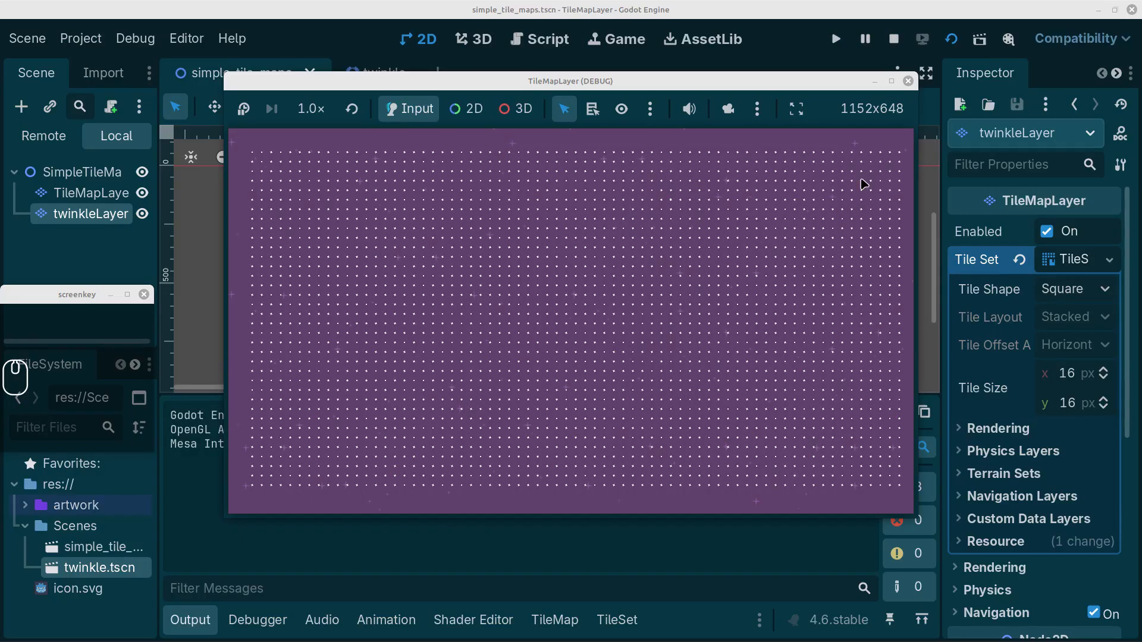
pyautogui.click(909, 81)
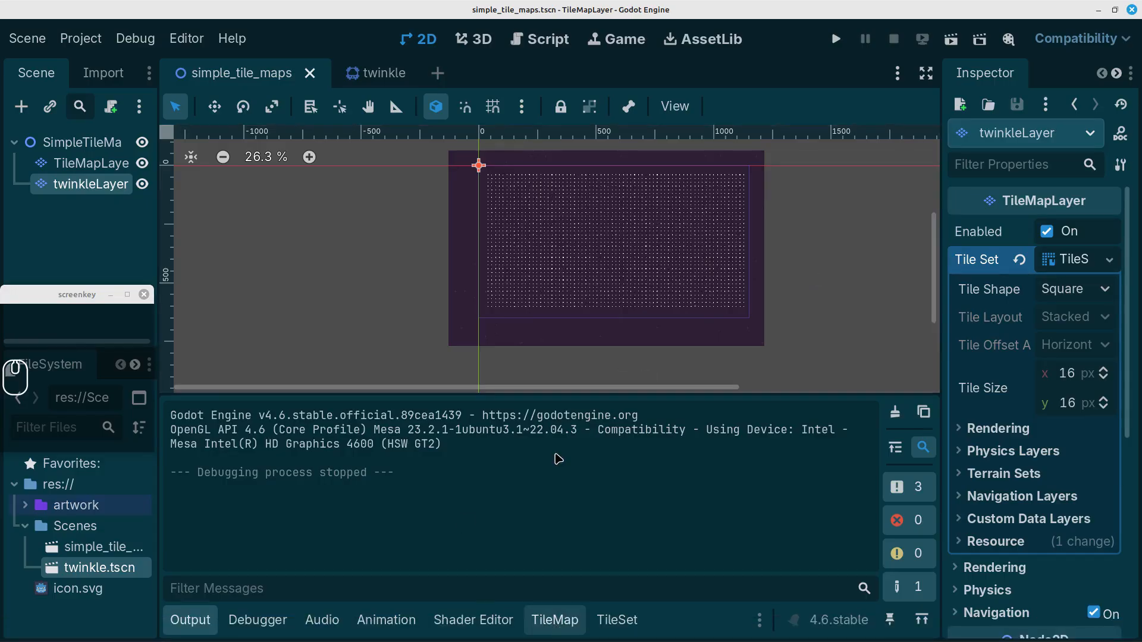
# Erase all the twinkle tiles from twinkleLayer with a rectangular eraser and save the scene
pyautogui.click(555, 620)
pyautogui.click(572, 440)
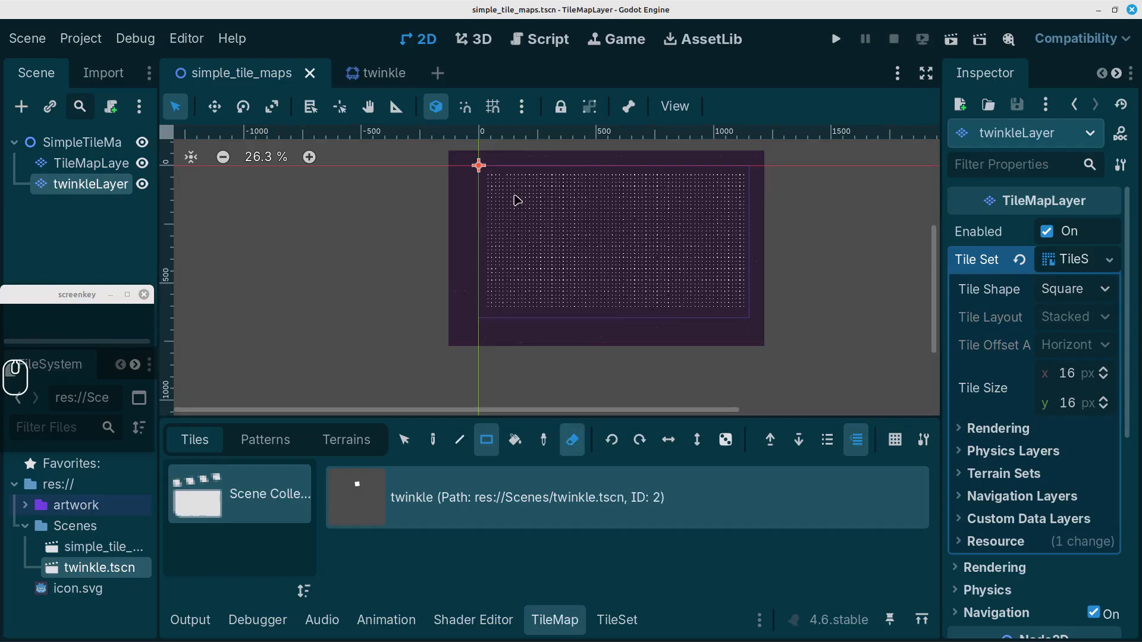
pyautogui.moveTo(656, 307); pyautogui.dragTo(760, 346)
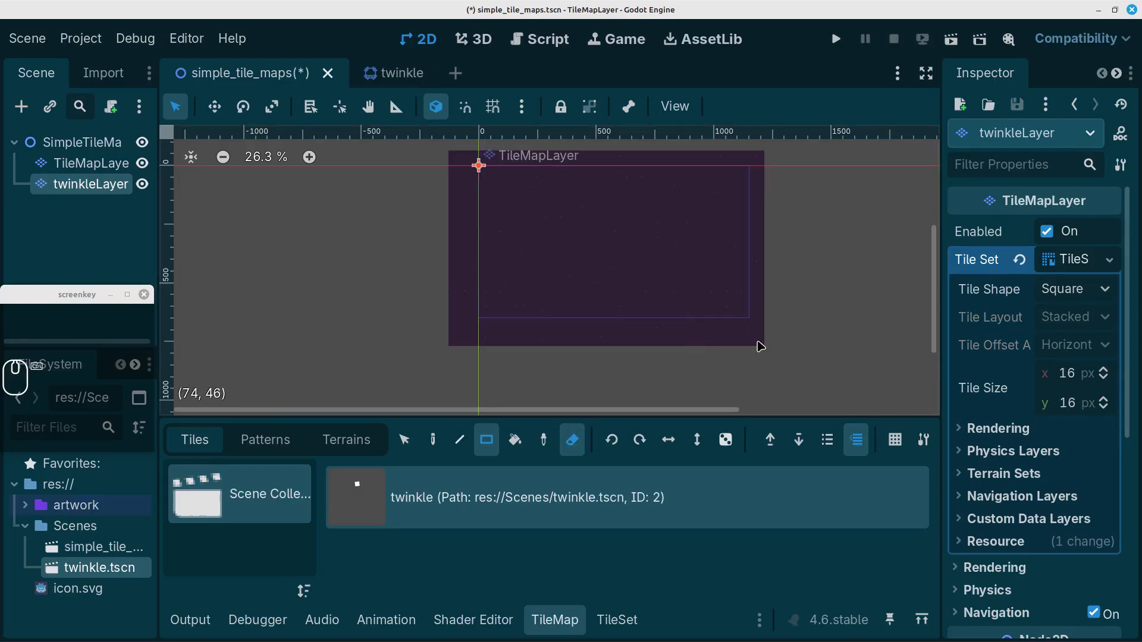
pyautogui.hotkey('ctrl', 's')
# Turn on random tile placement and select the twinkle scene as the tile to paint
pyautogui.scroll(1, 589, 280)
pyautogui.moveTo(589, 280)
pyautogui.mouseDown(button='middle')
pyautogui.moveTo(543, 257)
pyautogui.moveTo(597, 252)
pyautogui.moveTo(609, 268)
pyautogui.mouseUp(button='middle')
pyautogui.scroll(-1, 602, 263)
pyautogui.scroll(3, 605, 254)
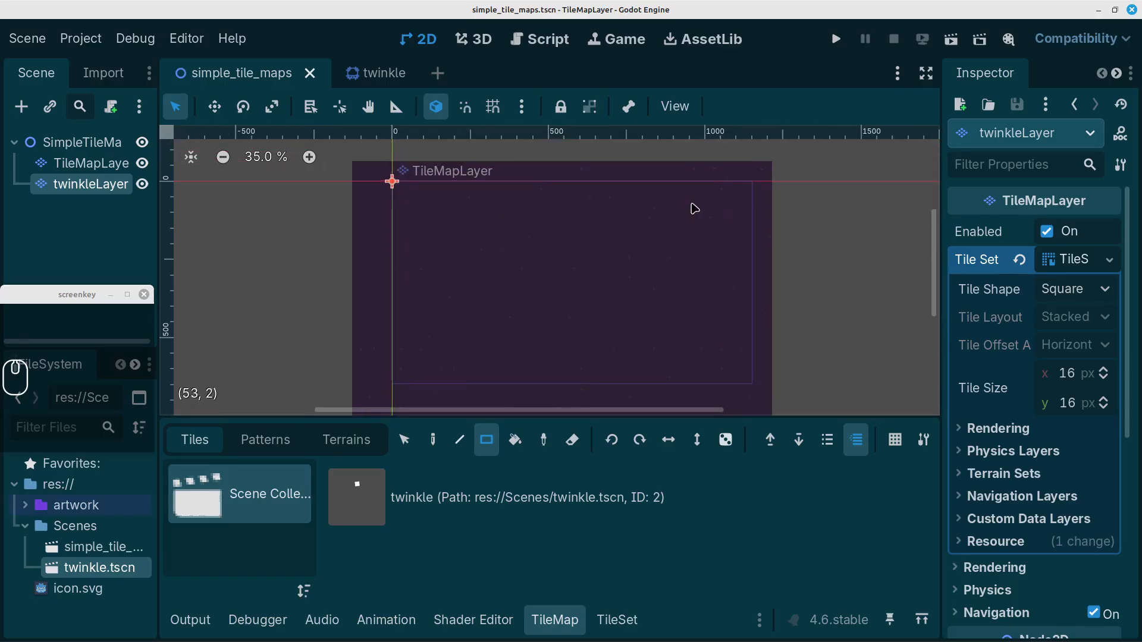
pyautogui.click(725, 441)
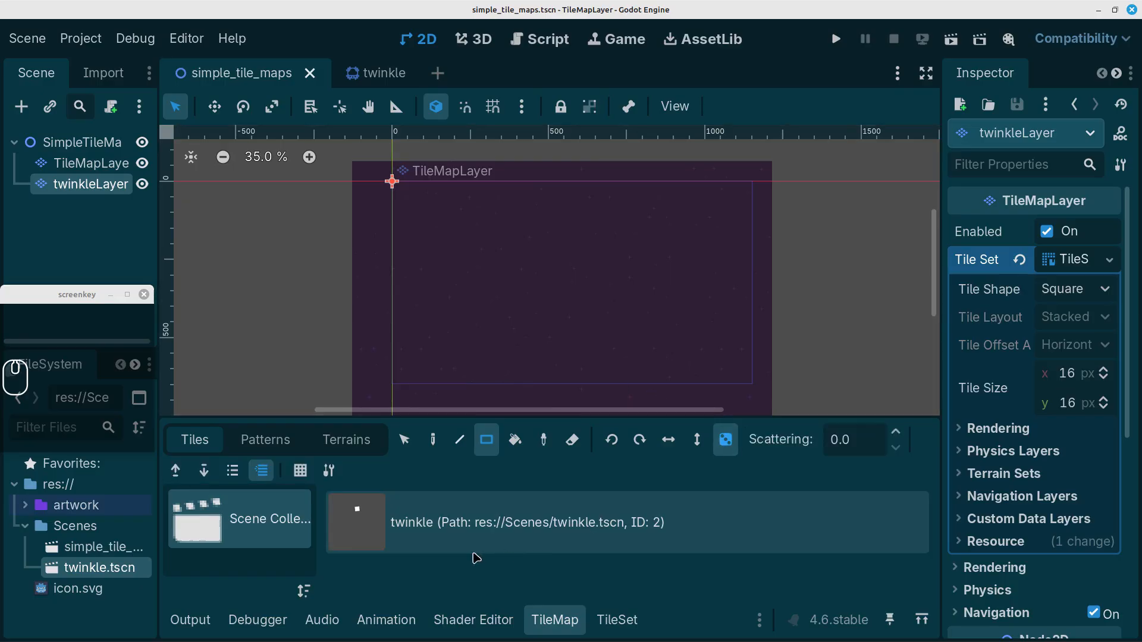
pyautogui.click(479, 535)
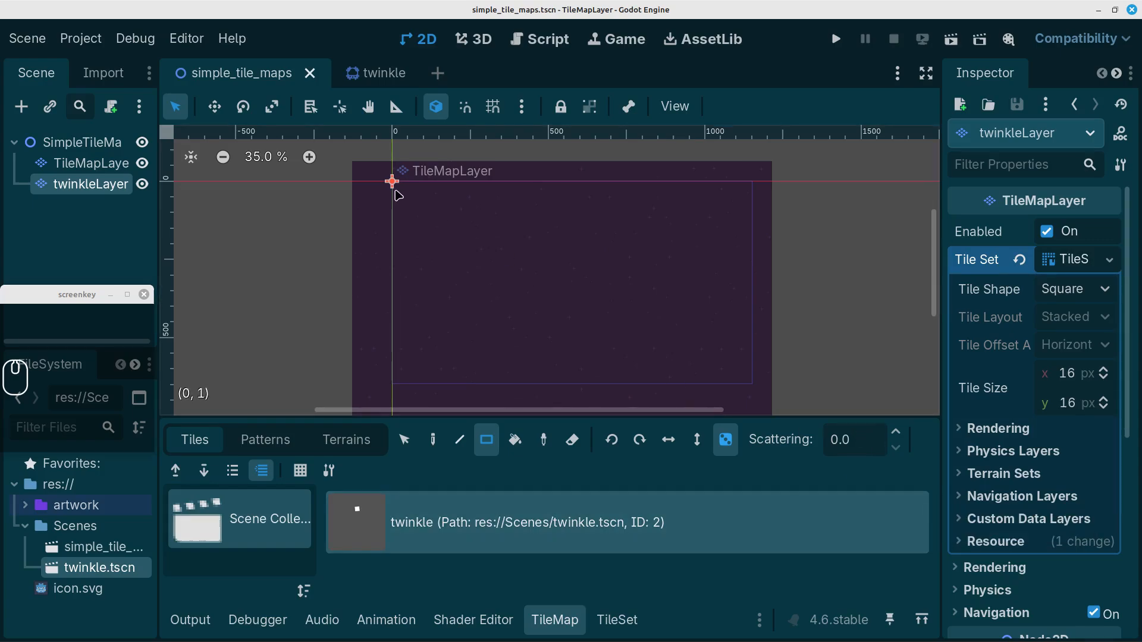
# Try filling a 72x39 tile rectangle over the viewport with twinkle tiles at scattering 0.0, and undo the fill
pyautogui.moveTo(397, 195); pyautogui.dragTo(752, 385)
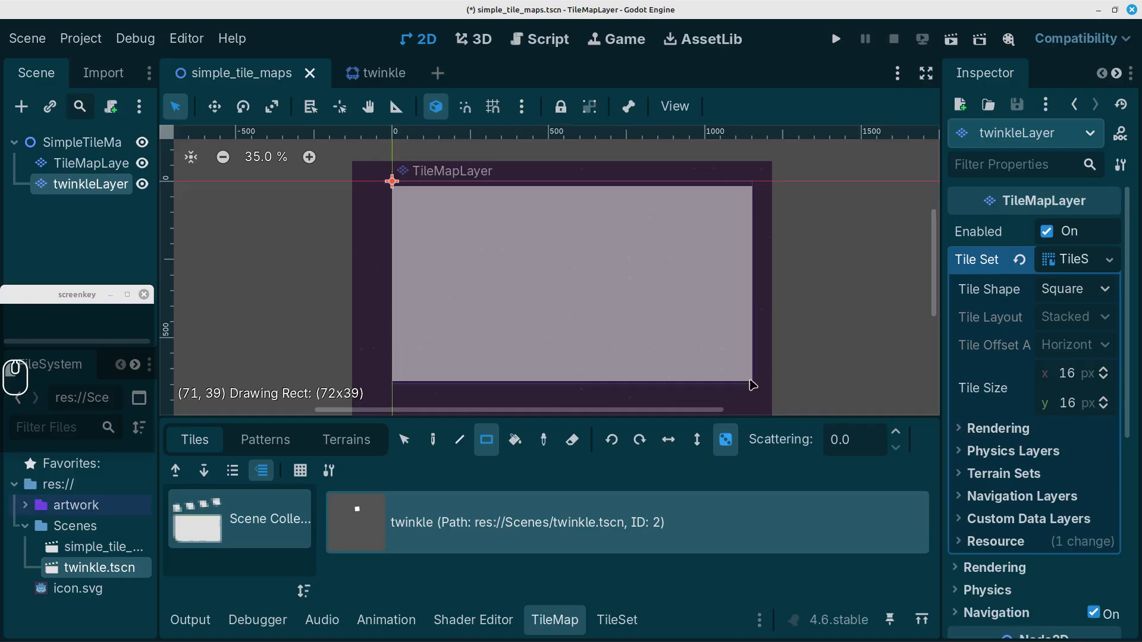
pyautogui.moveTo(865, 356); pyautogui.dragTo(851, 286)
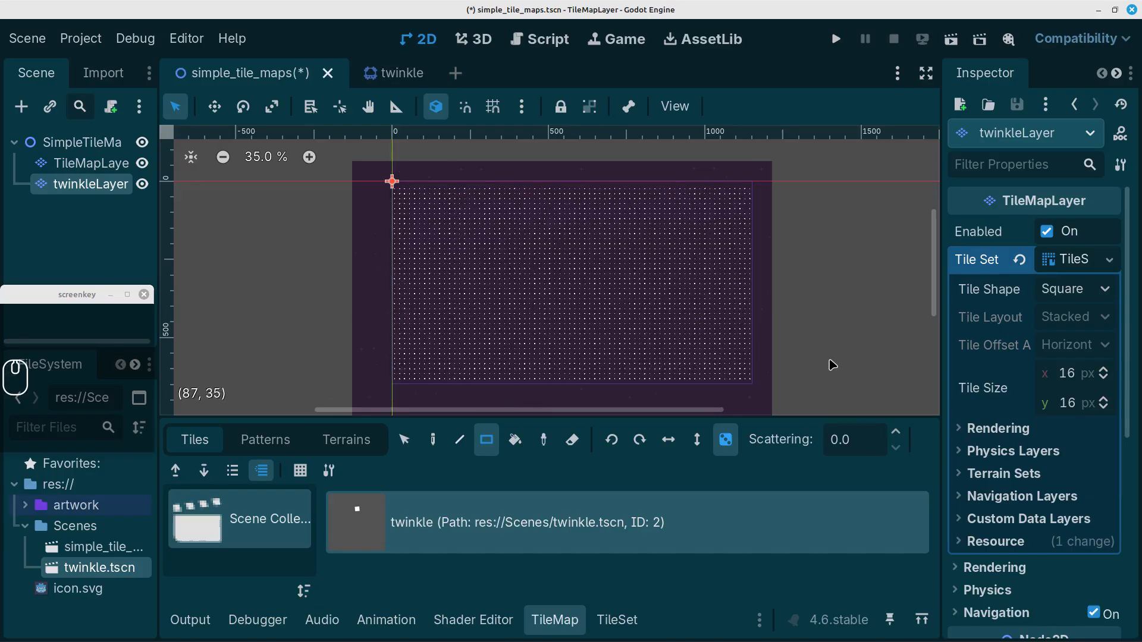
pyautogui.hotkey('ctrl', 'z')
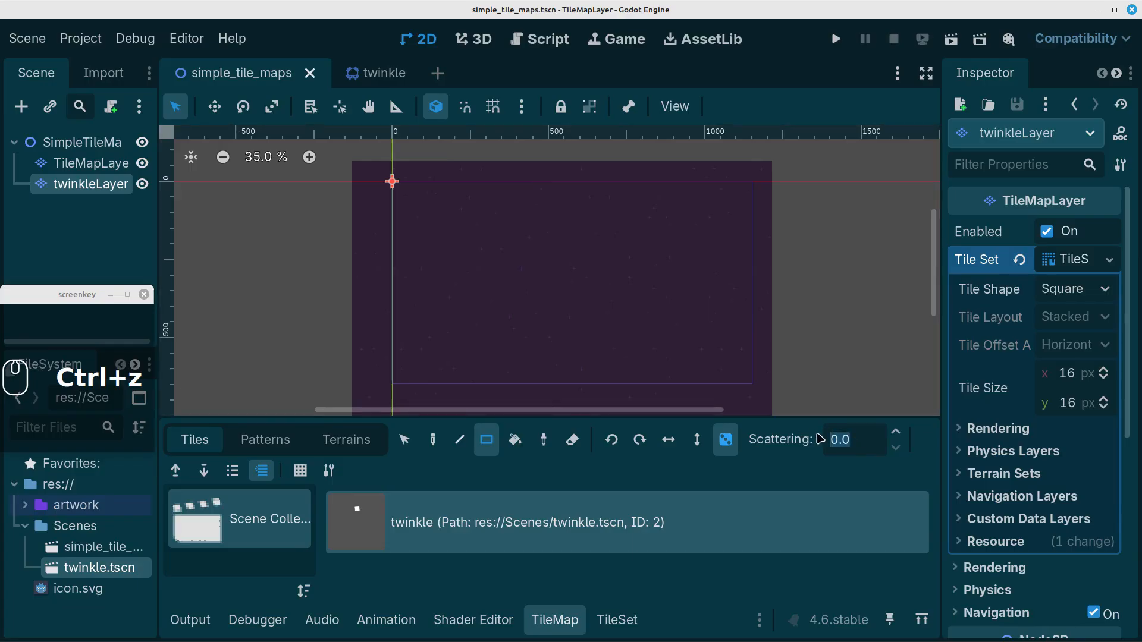
# Try filling the viewport rectangle with twinkle tiles at scattering 0.5, and undo the fill
pyautogui.write('.5')
pyautogui.press('KP_Enter')
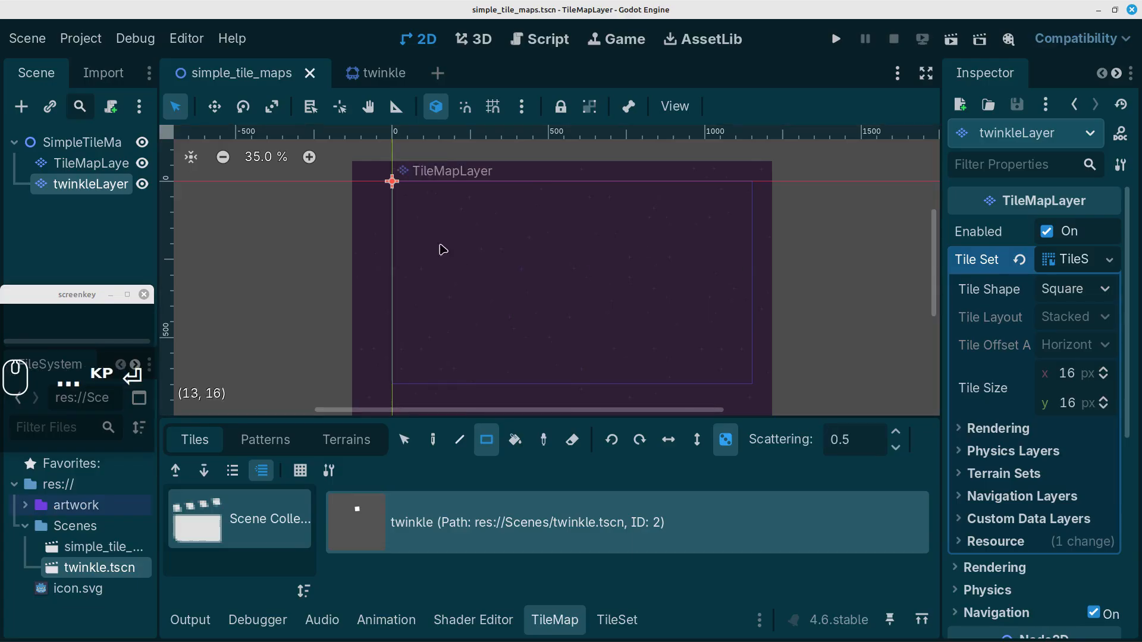
pyautogui.moveTo(396, 186)
pyautogui.mouseDown()
pyautogui.moveTo(620, 351)
pyautogui.moveTo(752, 381)
pyautogui.mouseUp()
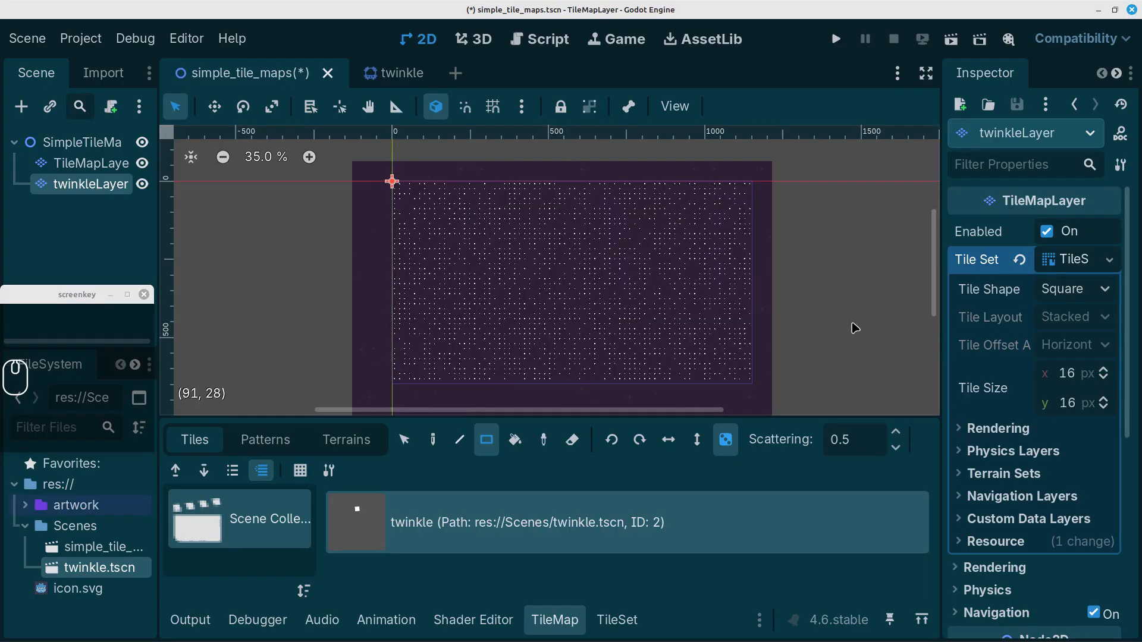
pyautogui.hotkey('ctrl', 'z')
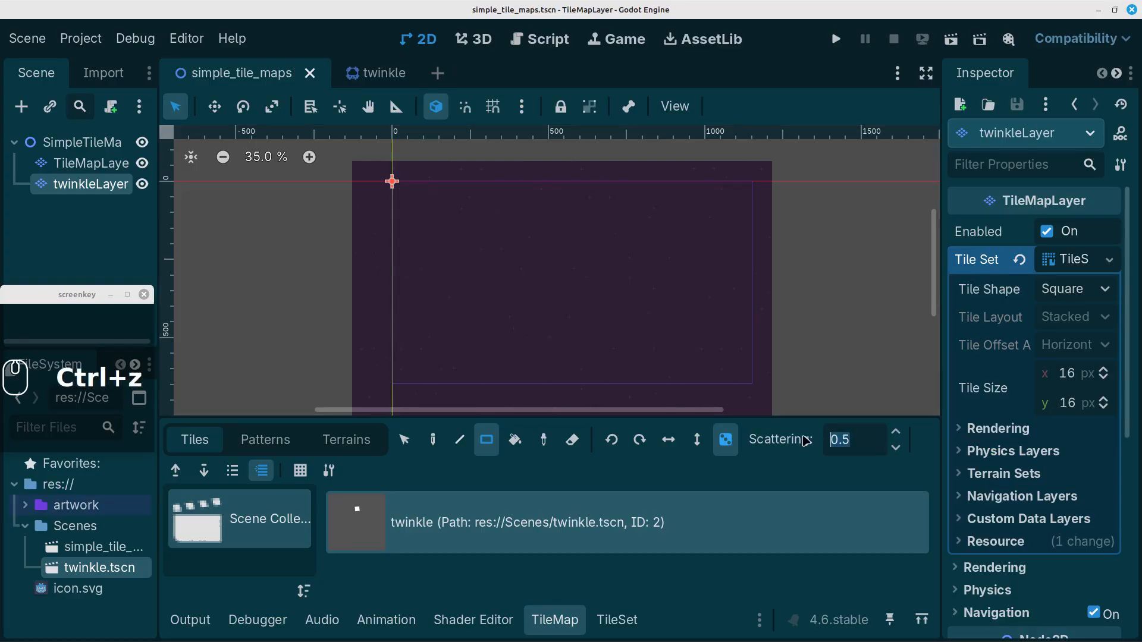
# Fill the viewport rectangle on twinkleLayer with twinkle tiles at scattering 50 and run the current scene
pyautogui.write('50')
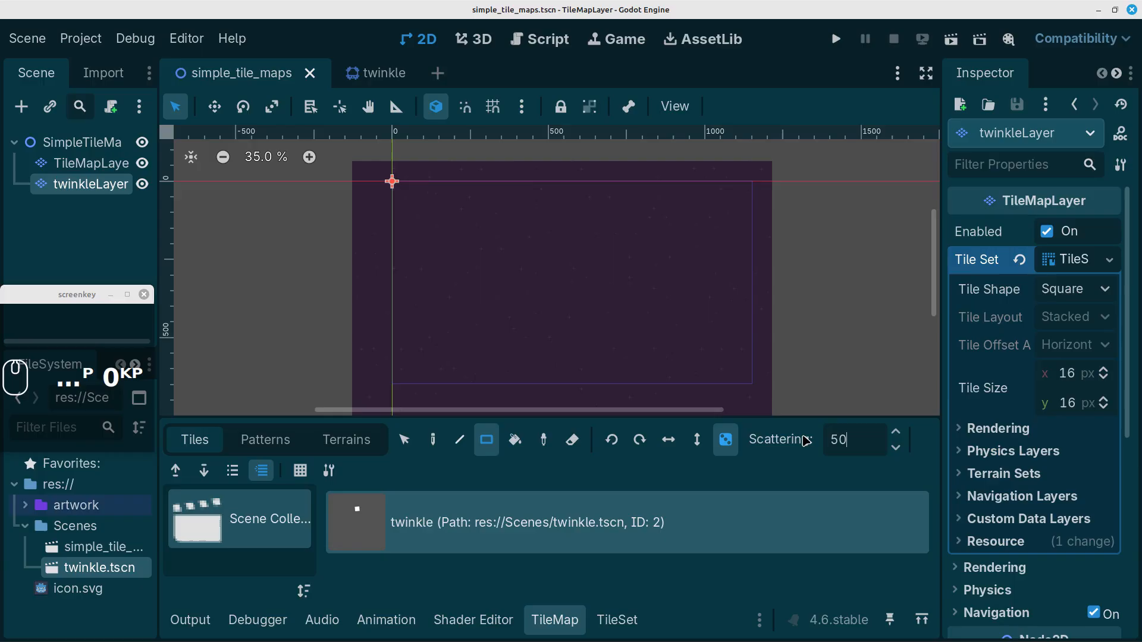
pyautogui.press('Return')
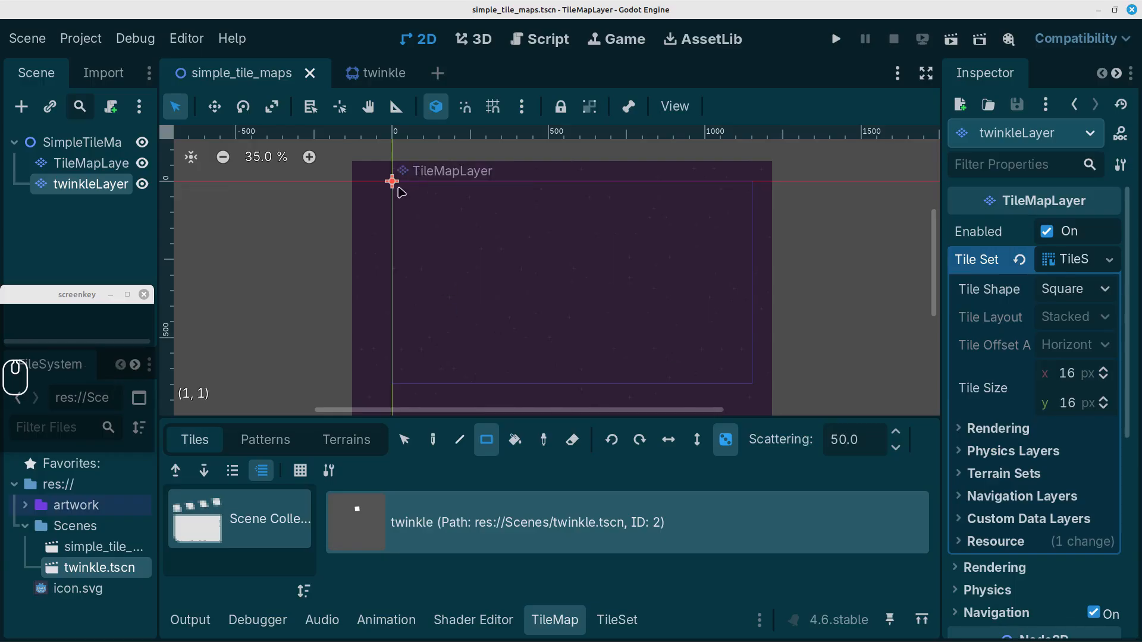
pyautogui.moveTo(398, 187)
pyautogui.mouseDown()
pyautogui.moveTo(512, 270)
pyautogui.moveTo(748, 388)
pyautogui.moveTo(754, 379)
pyautogui.mouseUp()
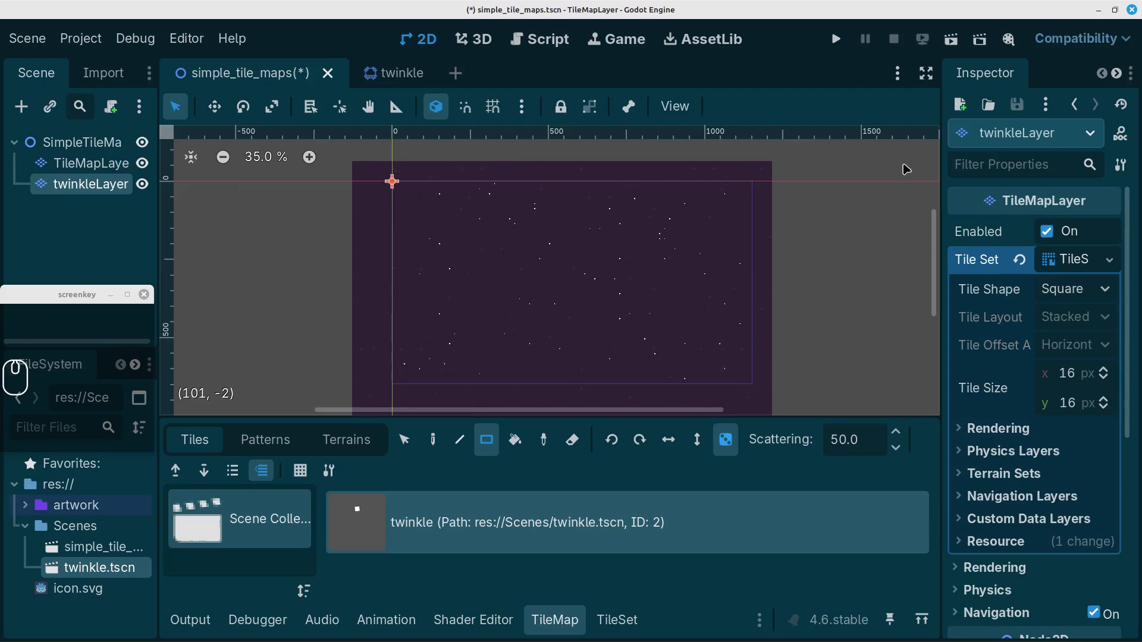
pyautogui.click(950, 39)
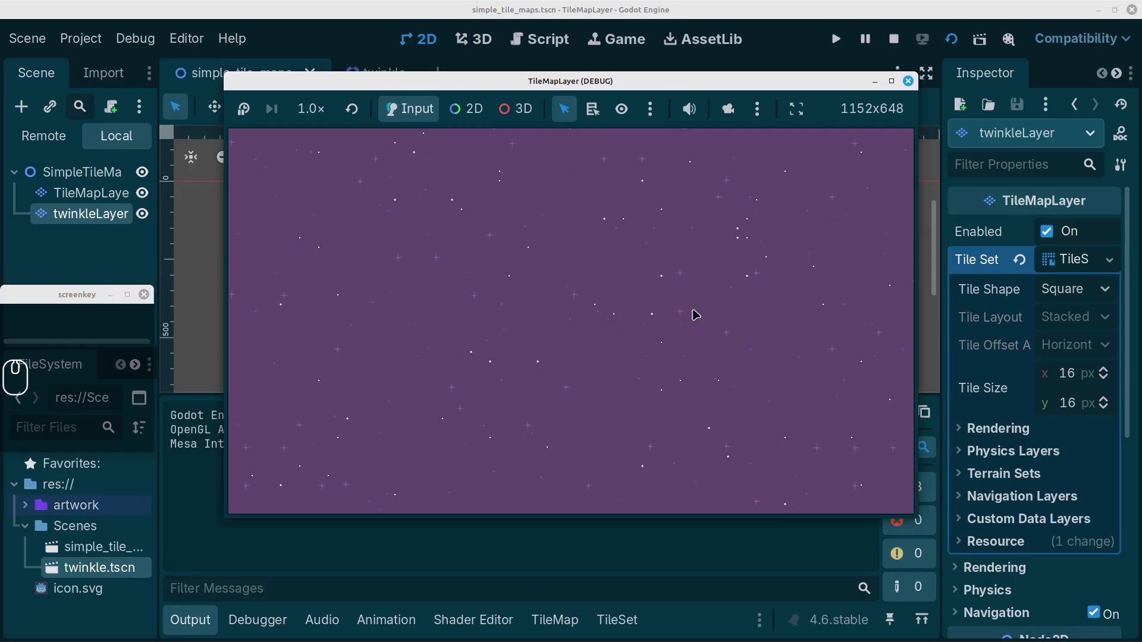
# Close the running game and set the tile painting scattering to 100 for twinkleLayer
pyautogui.click(908, 81)
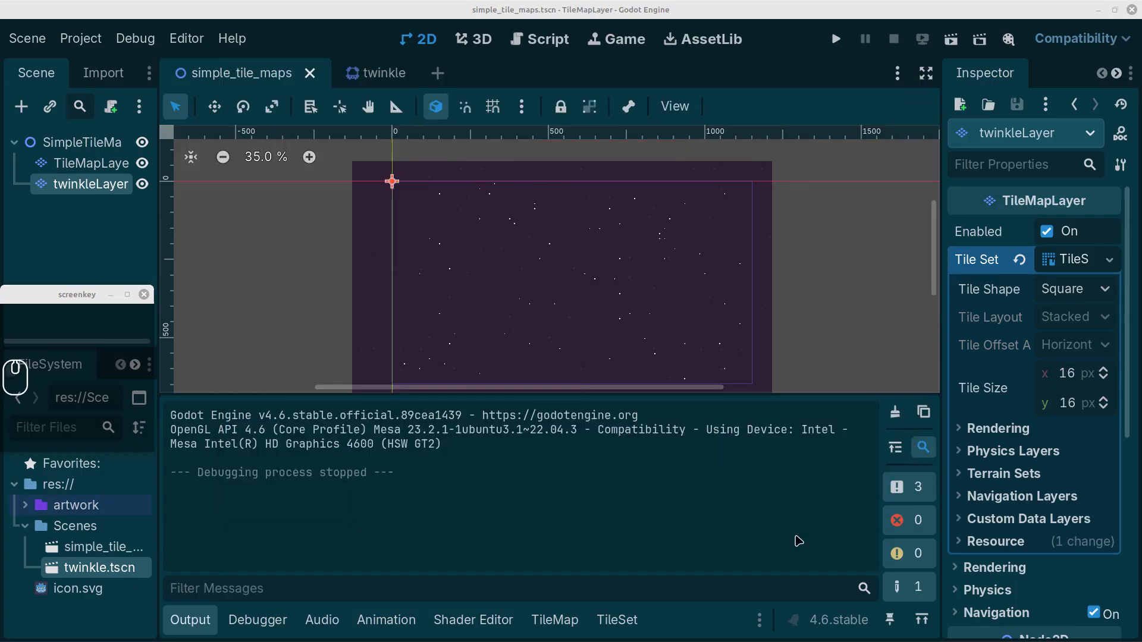
pyautogui.click(554, 620)
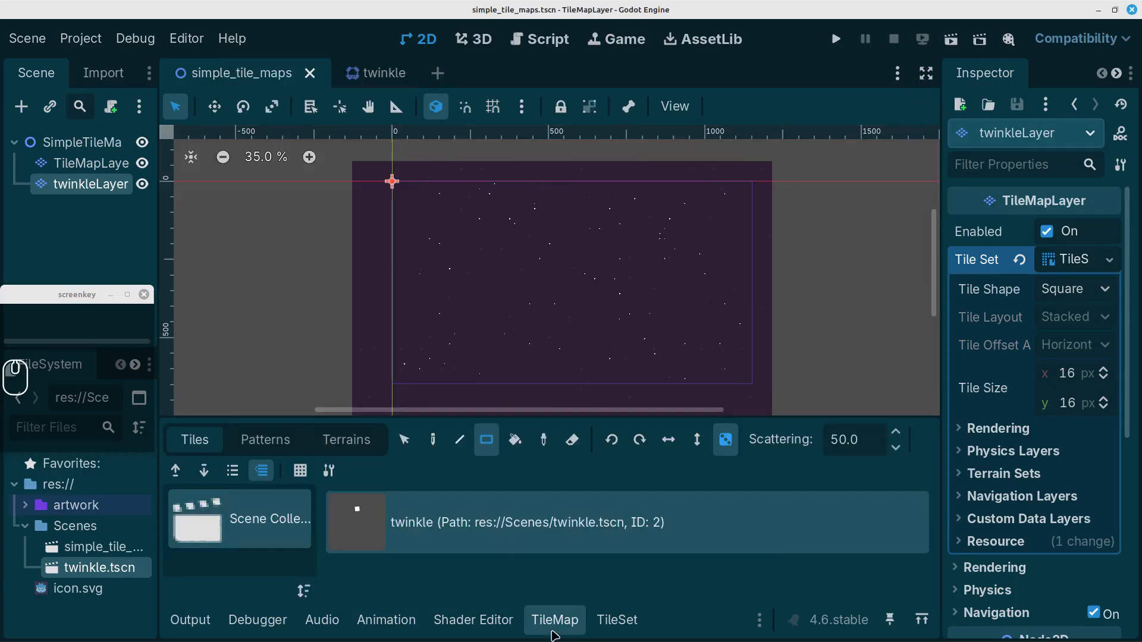
pyautogui.moveTo(862, 441); pyautogui.dragTo(813, 443)
pyautogui.write('100')
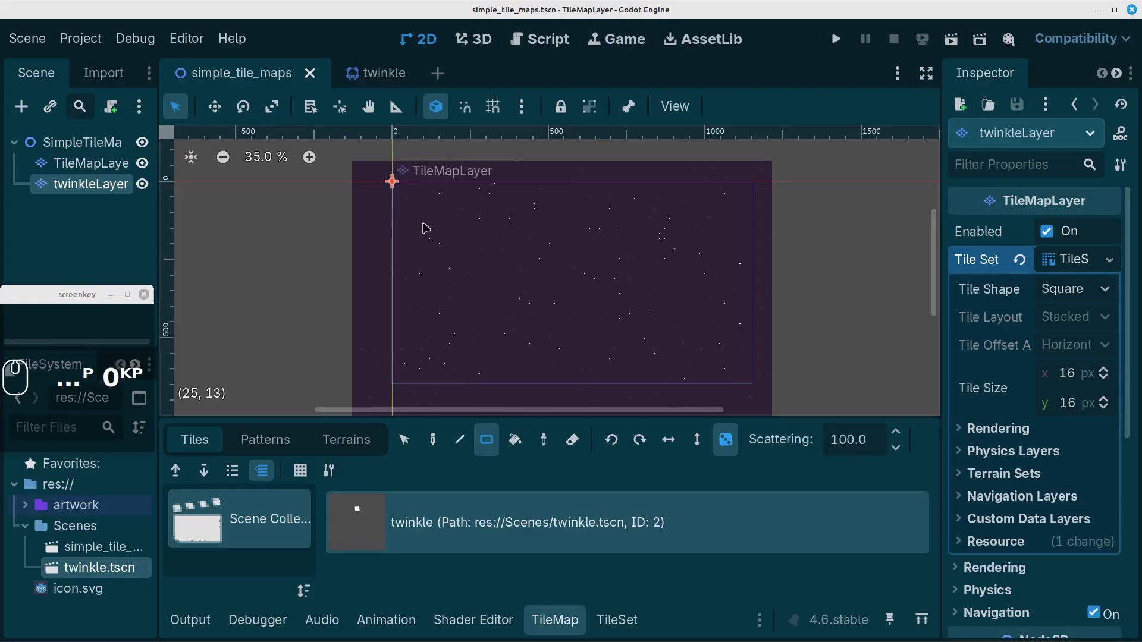
# Erase the existing twinkle tiles across the viewport rectangle on twinkleLayer and turn the eraser off
pyautogui.write('e')
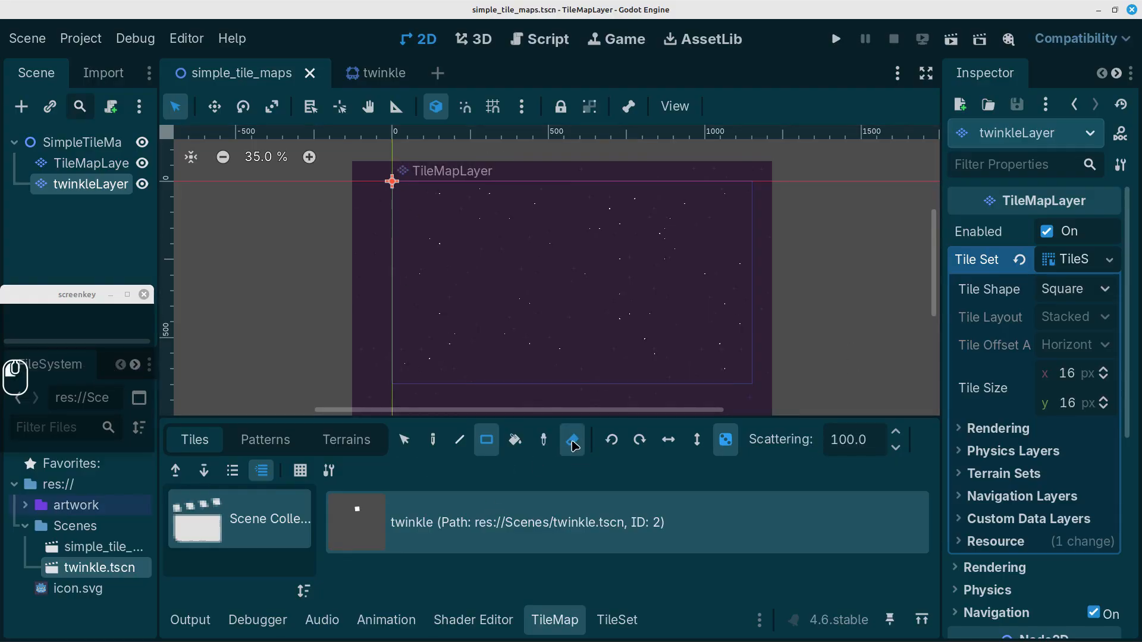
pyautogui.moveTo(390, 179)
pyautogui.mouseDown()
pyautogui.moveTo(722, 388)
pyautogui.moveTo(776, 395)
pyautogui.mouseUp()
pyautogui.press('Delete')
pyautogui.click(573, 441)
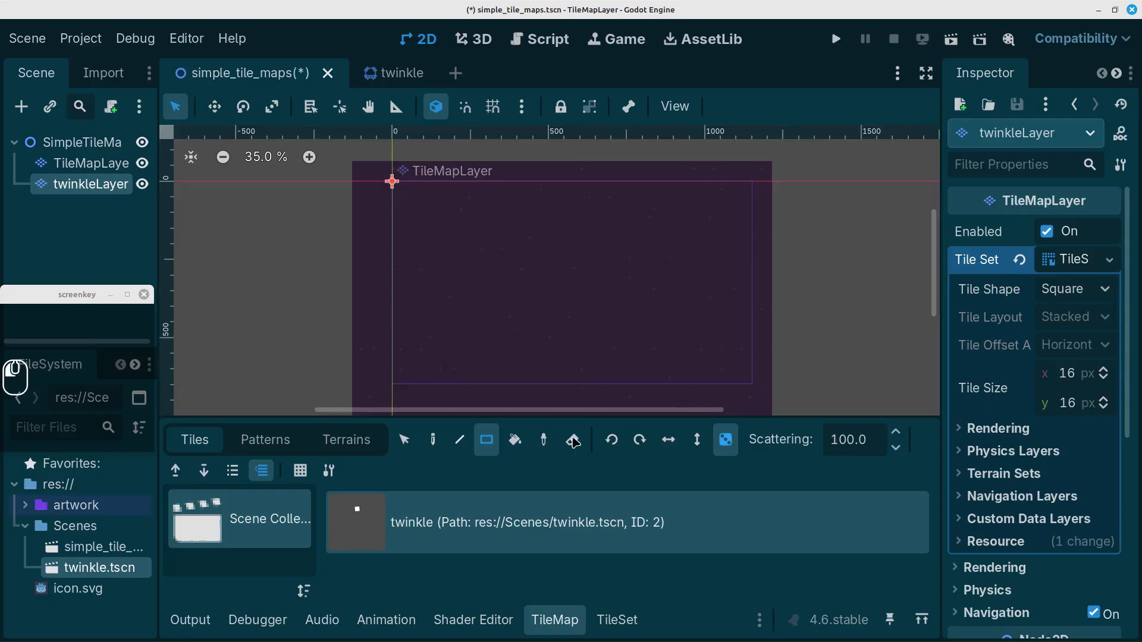
# Fill the viewport rectangle with twinkle tiles at scattering 100 and test-run the saved scene
pyautogui.moveTo(394, 182); pyautogui.dragTo(755, 387)
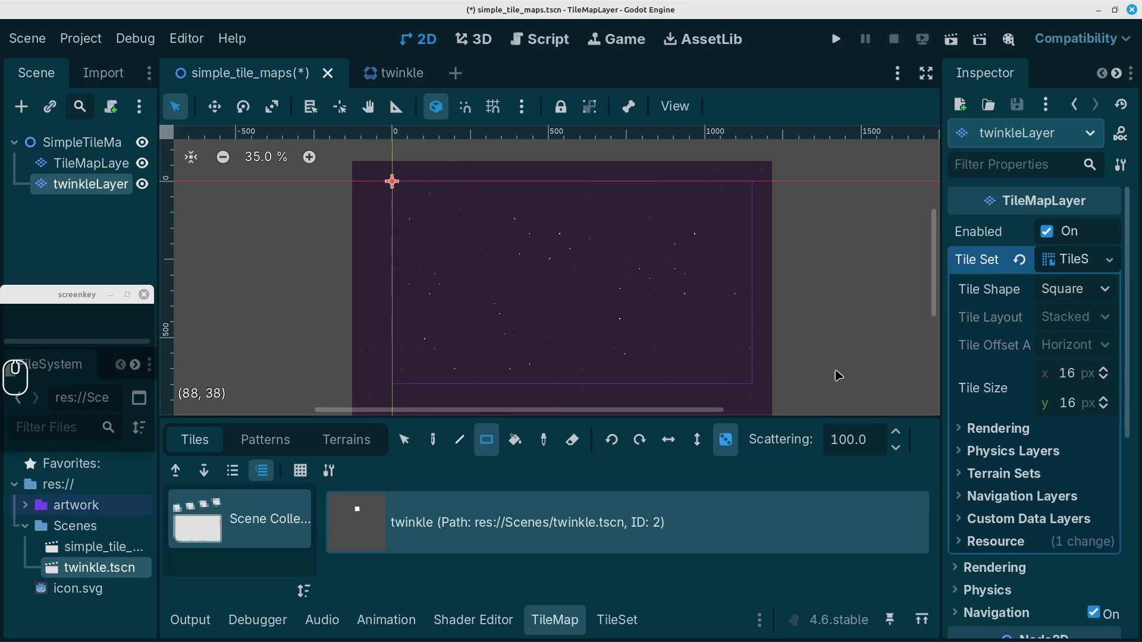
pyautogui.hotkey('ctrl', 's')
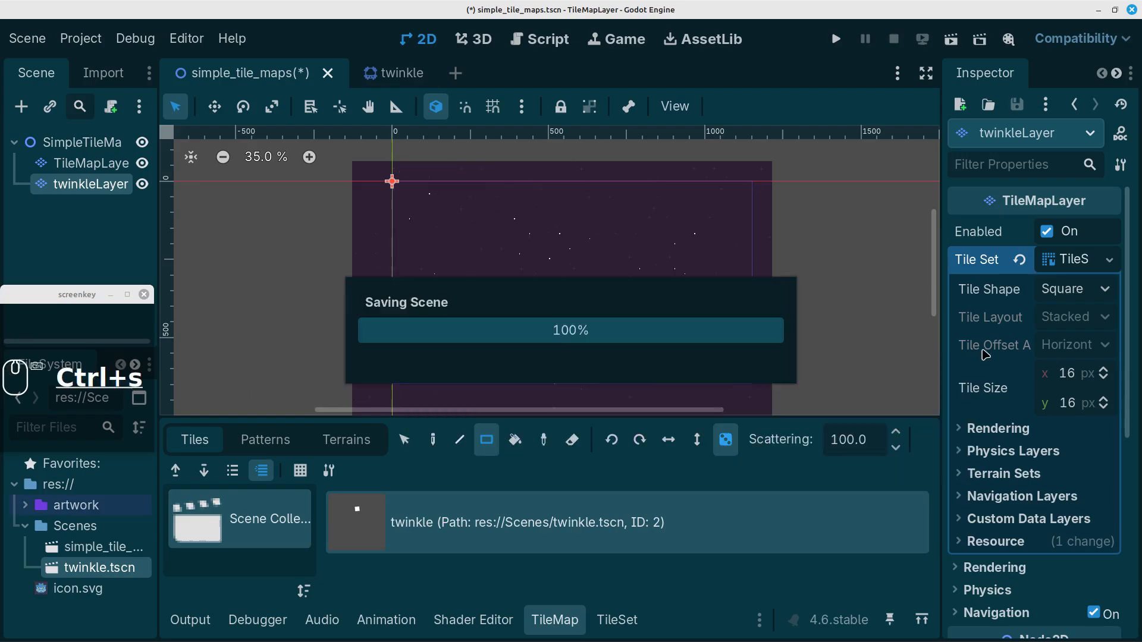
pyautogui.click(950, 38)
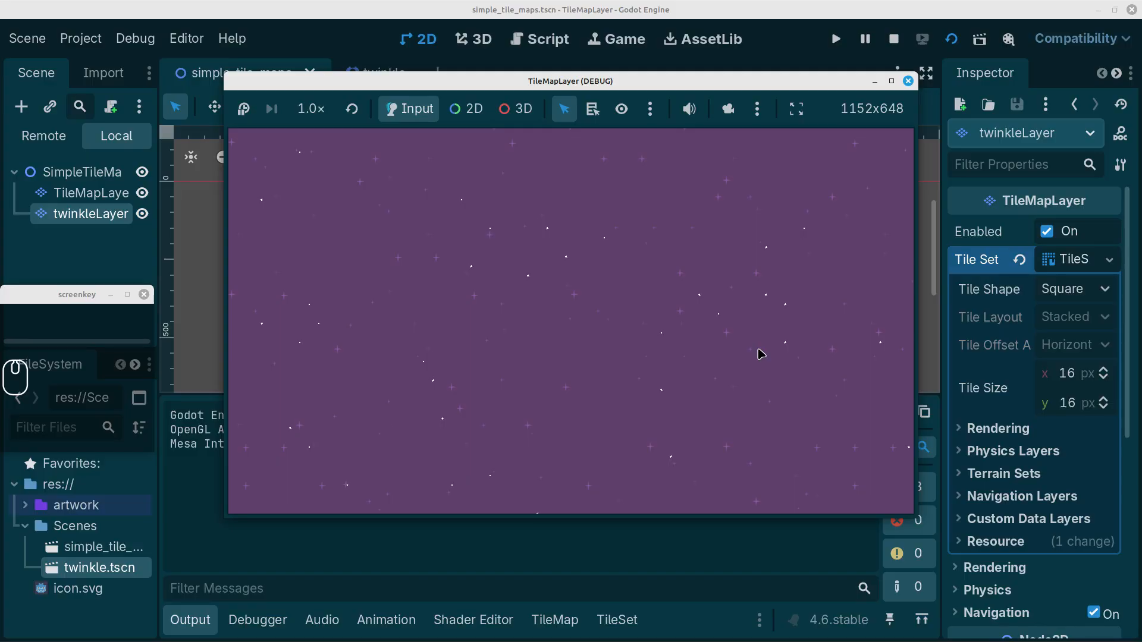
pyautogui.click(908, 82)
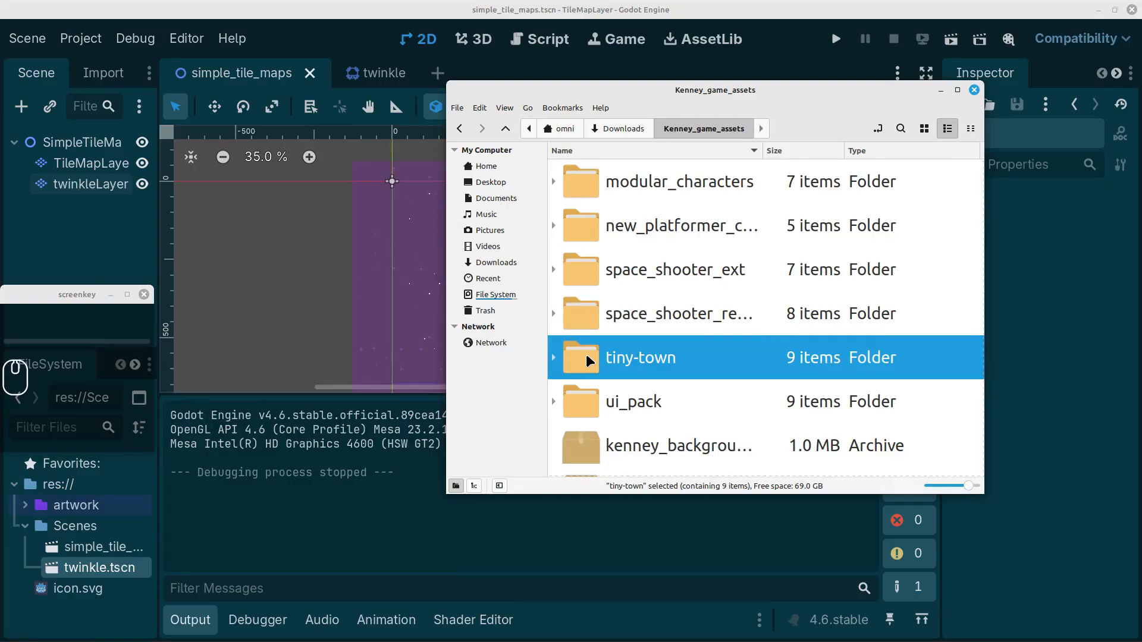
# Import the tiny-town folder from Kenney_game_assets into the project's artwork folder and expand its Tilemap subfolder
pyautogui.moveTo(587, 355); pyautogui.dragTo(34, 503)
pyautogui.click(34, 503)
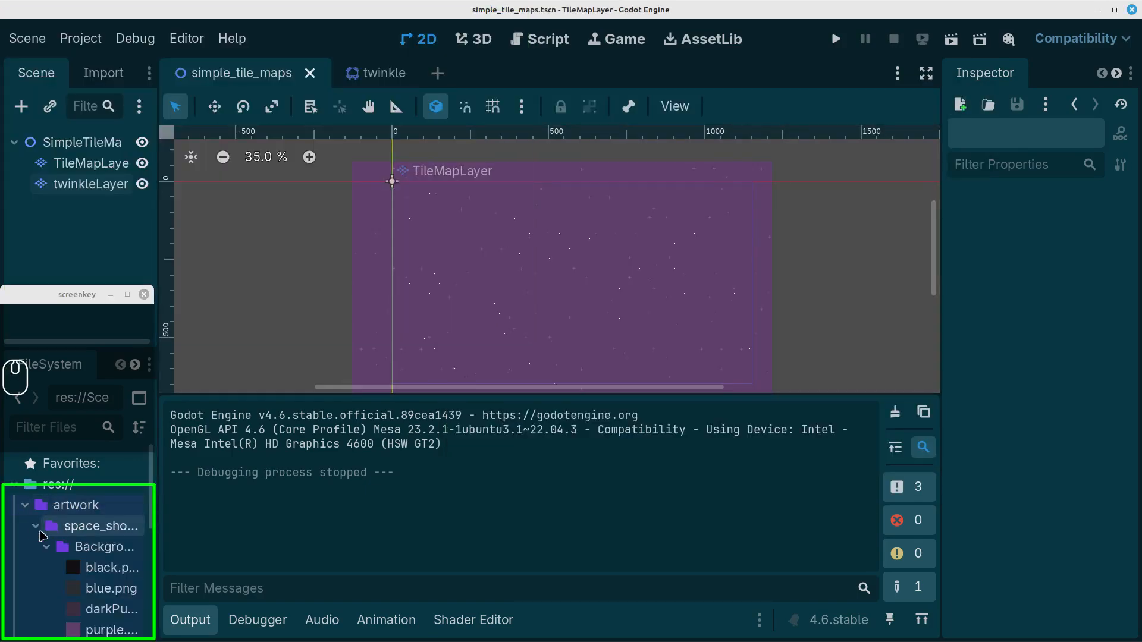
pyautogui.click(35, 527)
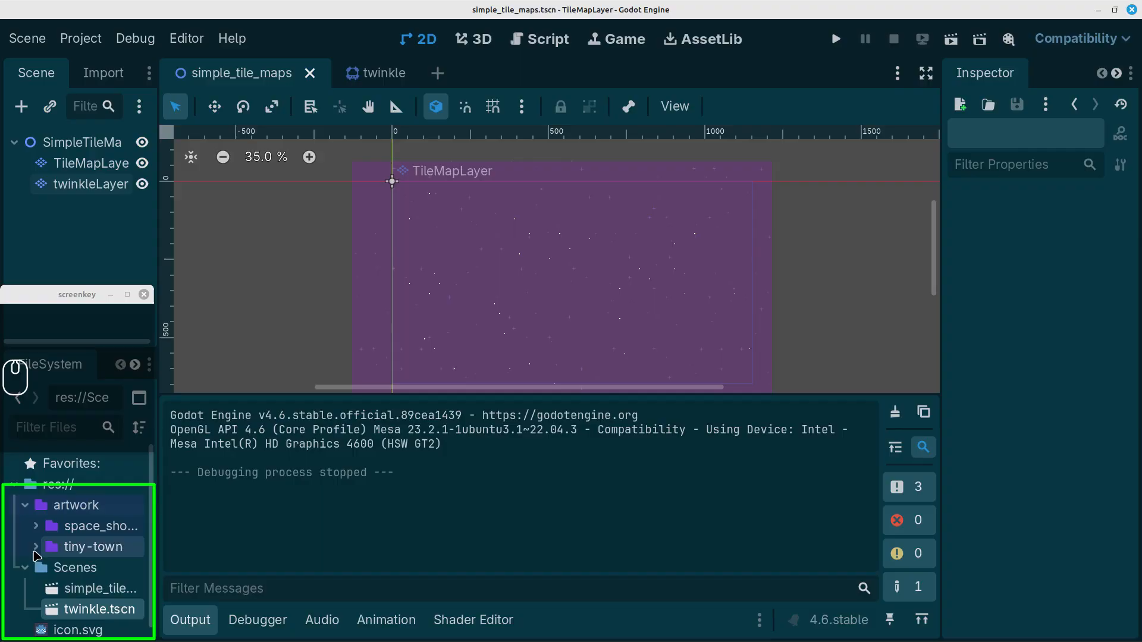
pyautogui.click(34, 548)
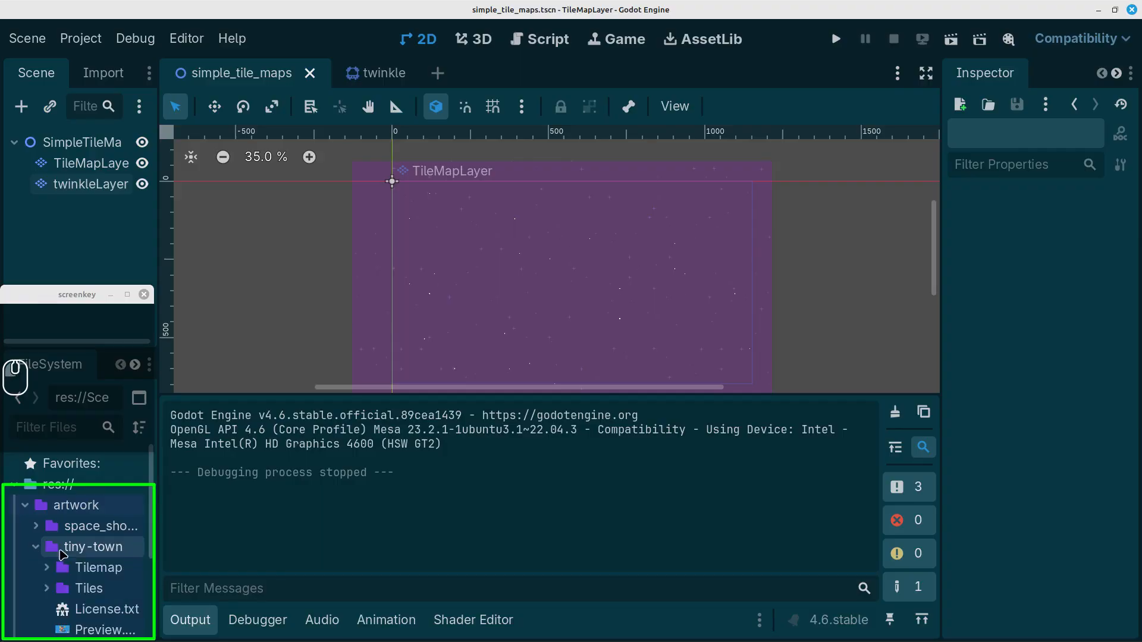
pyautogui.scroll(-2, 89, 550)
pyautogui.click(47, 523)
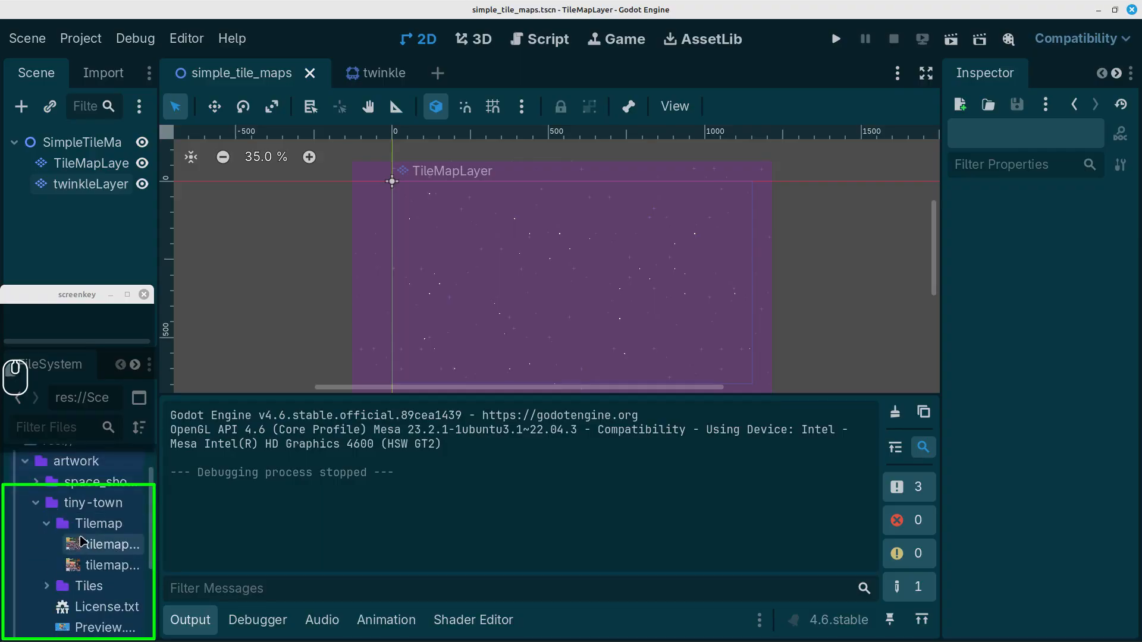
# Compare the previews of tilemap.png and tilemap_packed.png in the tiny-town Tilemap folder
pyautogui.click(89, 544)
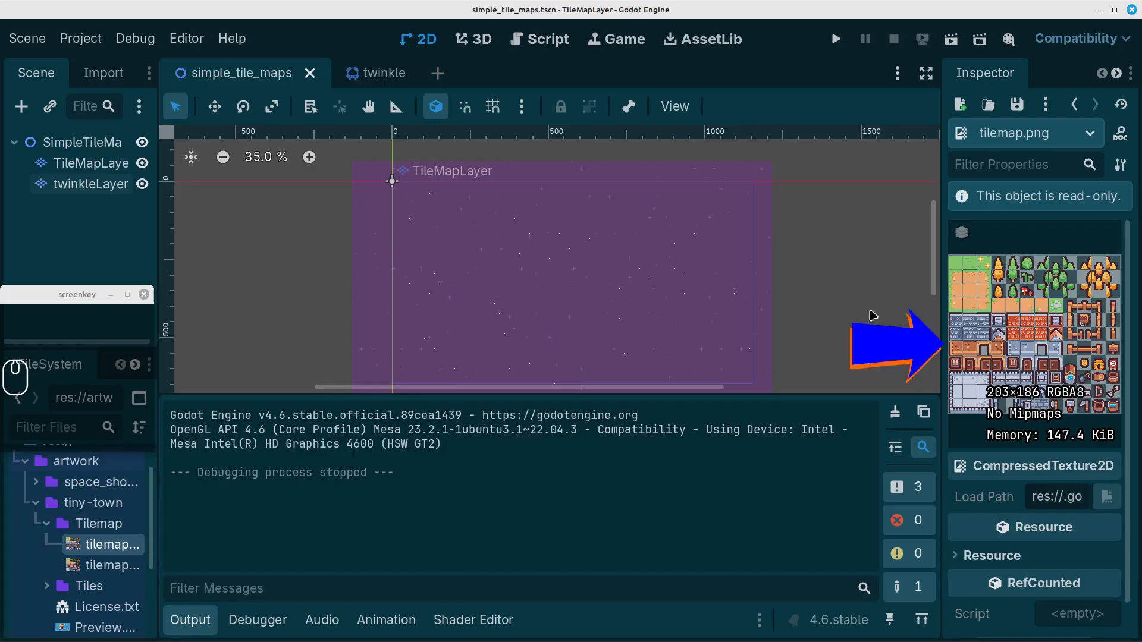
pyautogui.click(95, 565)
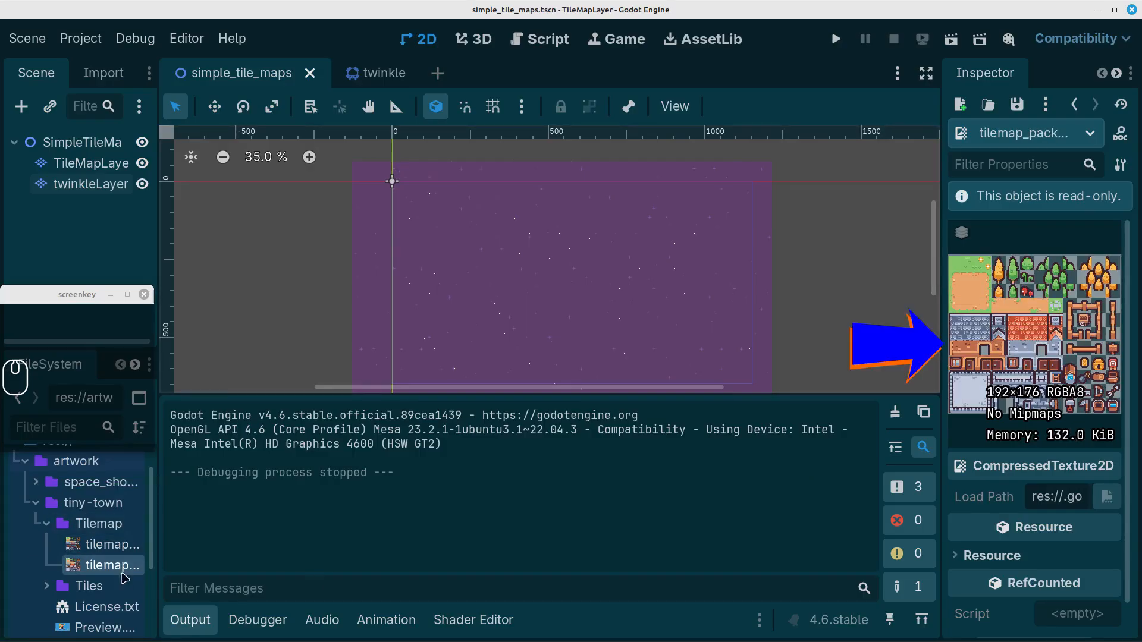
pyautogui.click(92, 548)
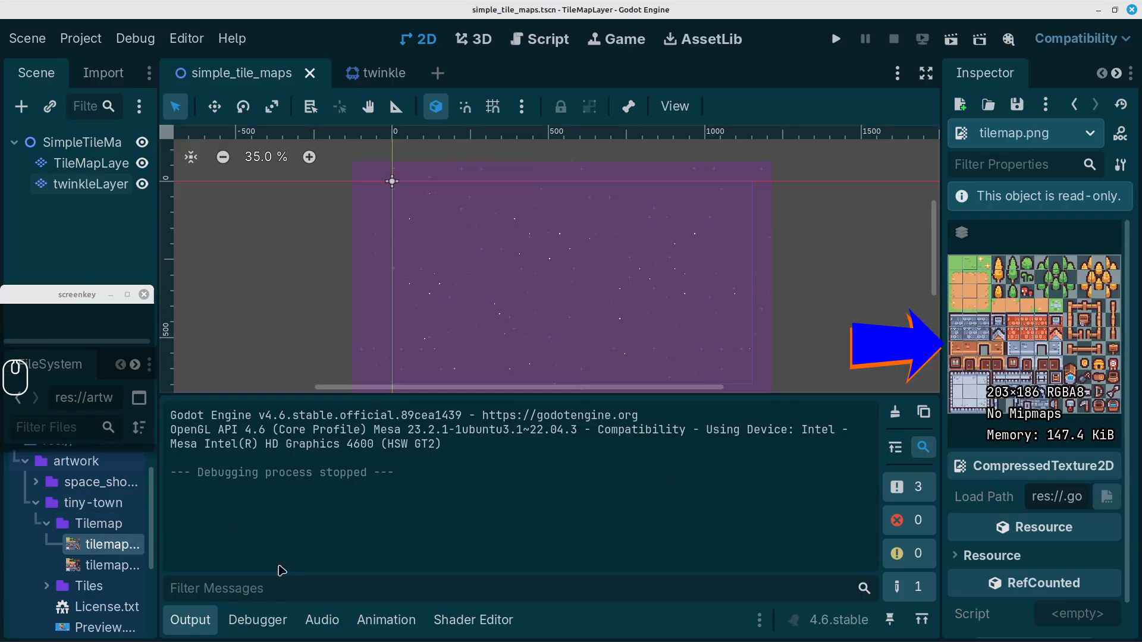
pyautogui.click(102, 571)
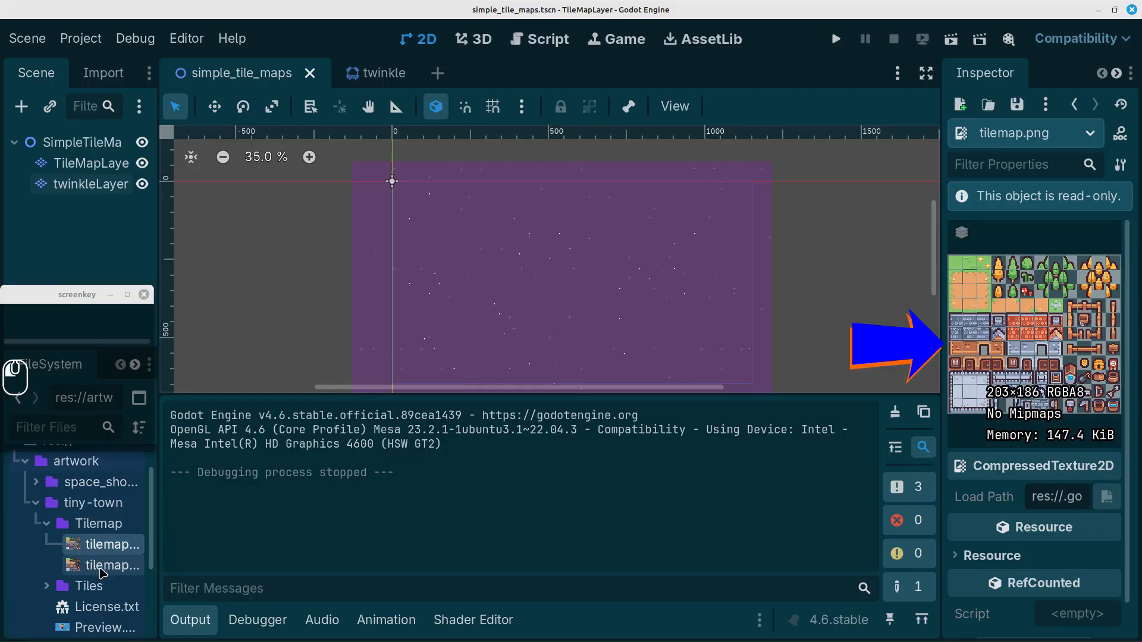
# Create a new 2D scene with its root node named Town and save it as town.tscn in res://Scenes
pyautogui.click(438, 72)
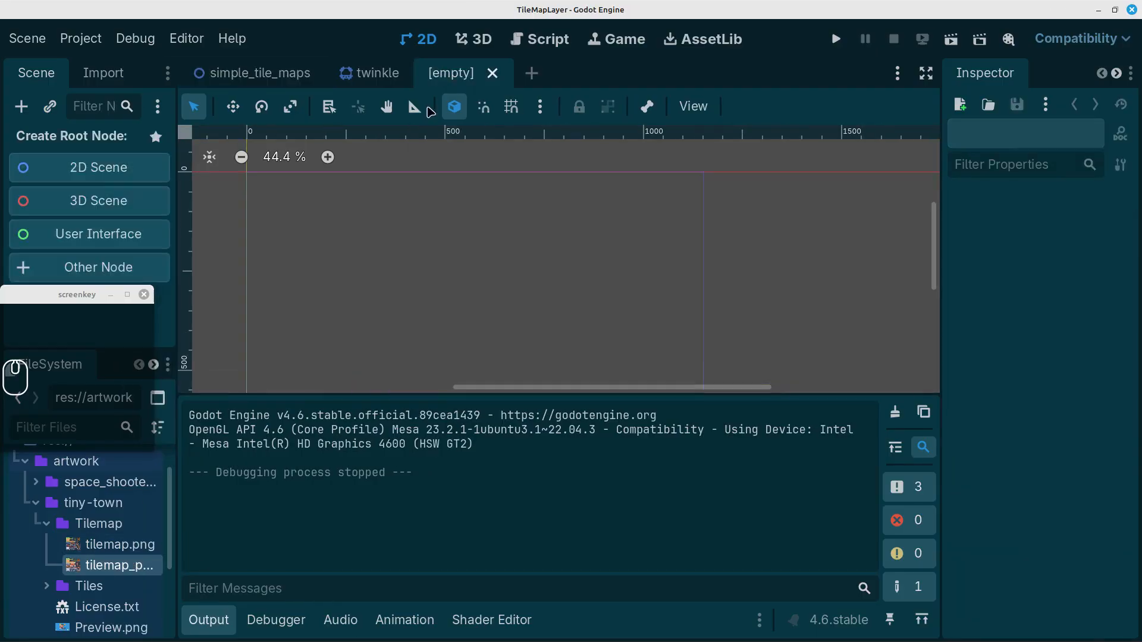
pyautogui.click(102, 169)
pyautogui.write('Town')
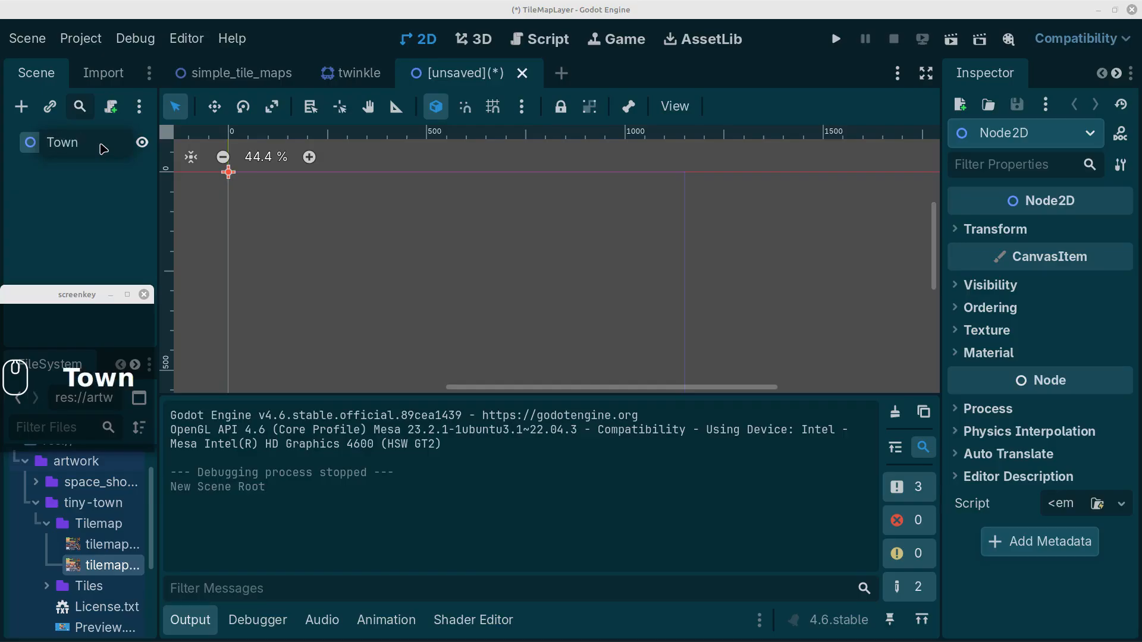
pyautogui.press('Return')
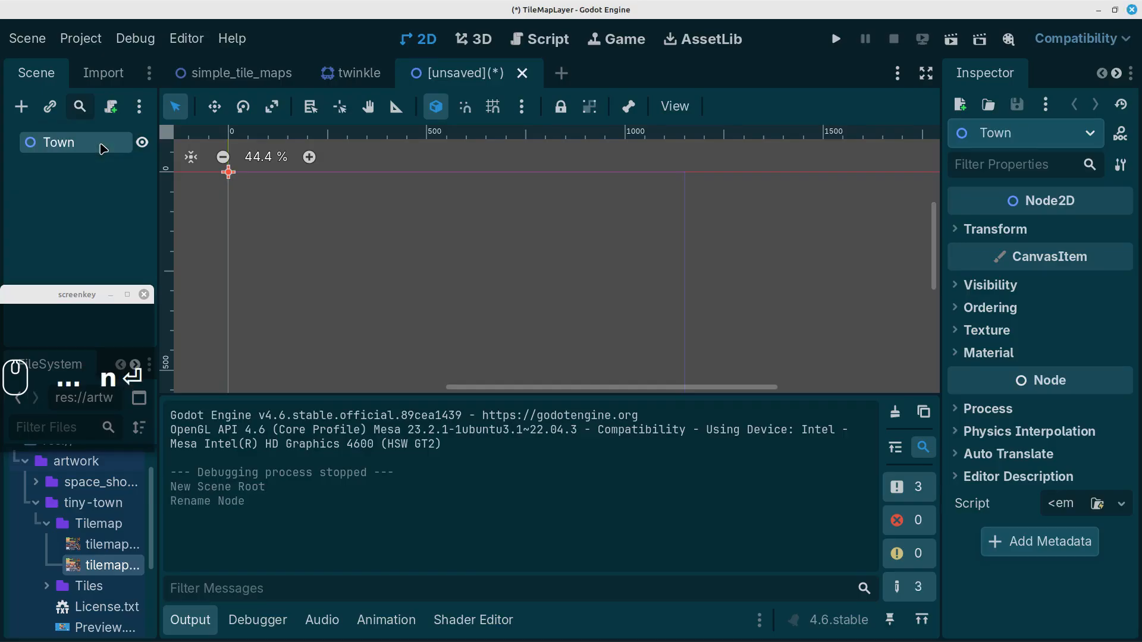
pyautogui.hotkey('ctrl', 's')
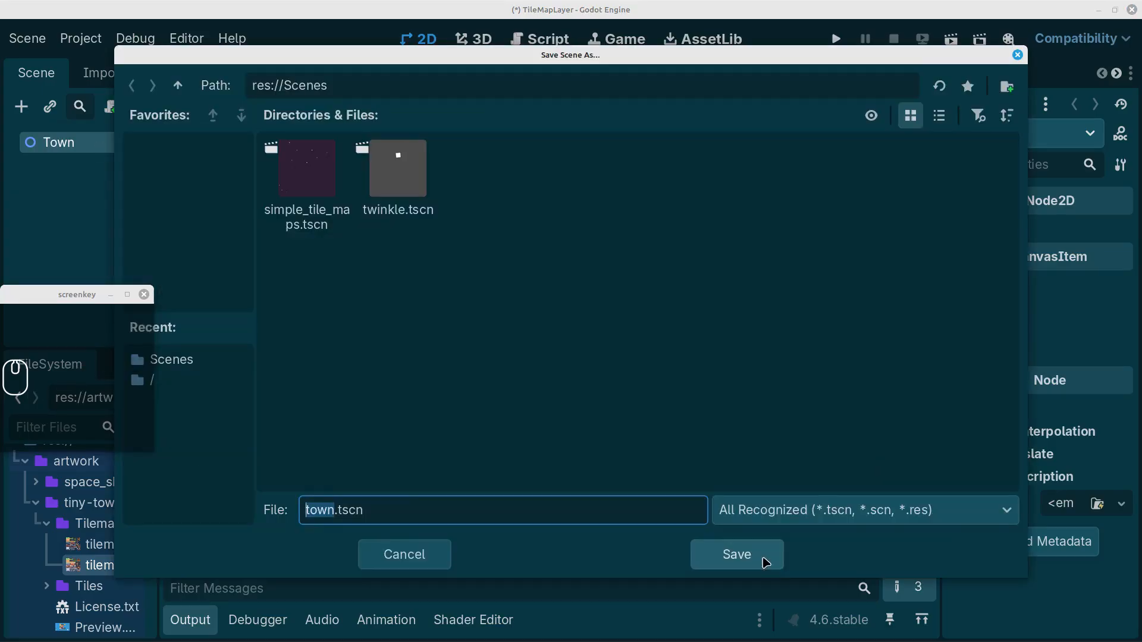
pyautogui.click(764, 560)
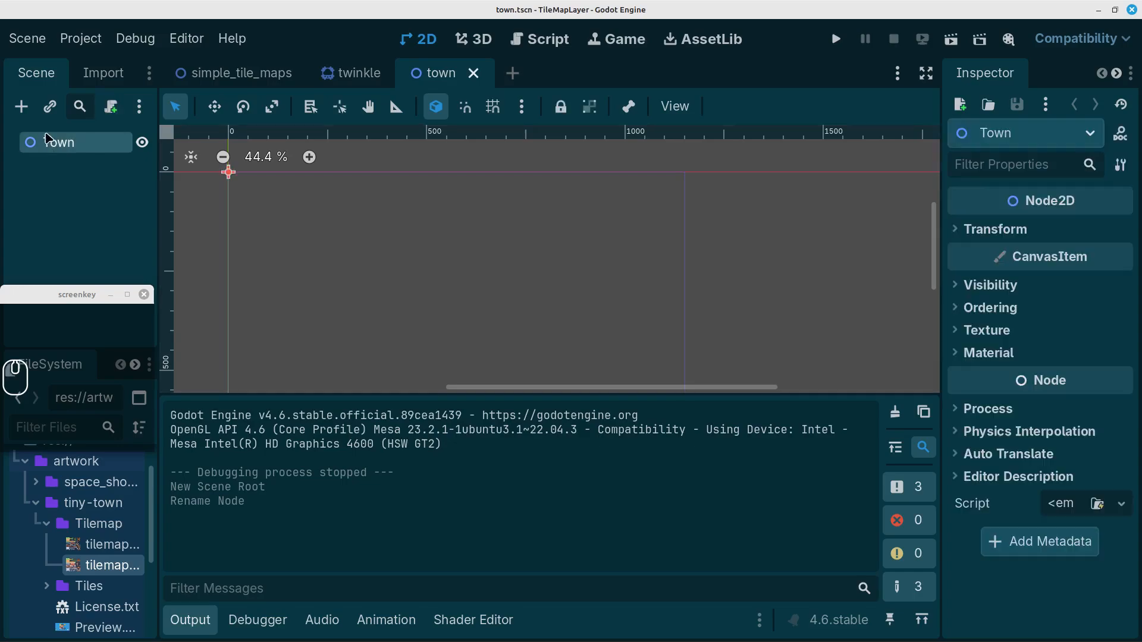
# Add a TileMapLayer node under Town and rename it GroundLyer
pyautogui.click(22, 107)
pyautogui.click(250, 355)
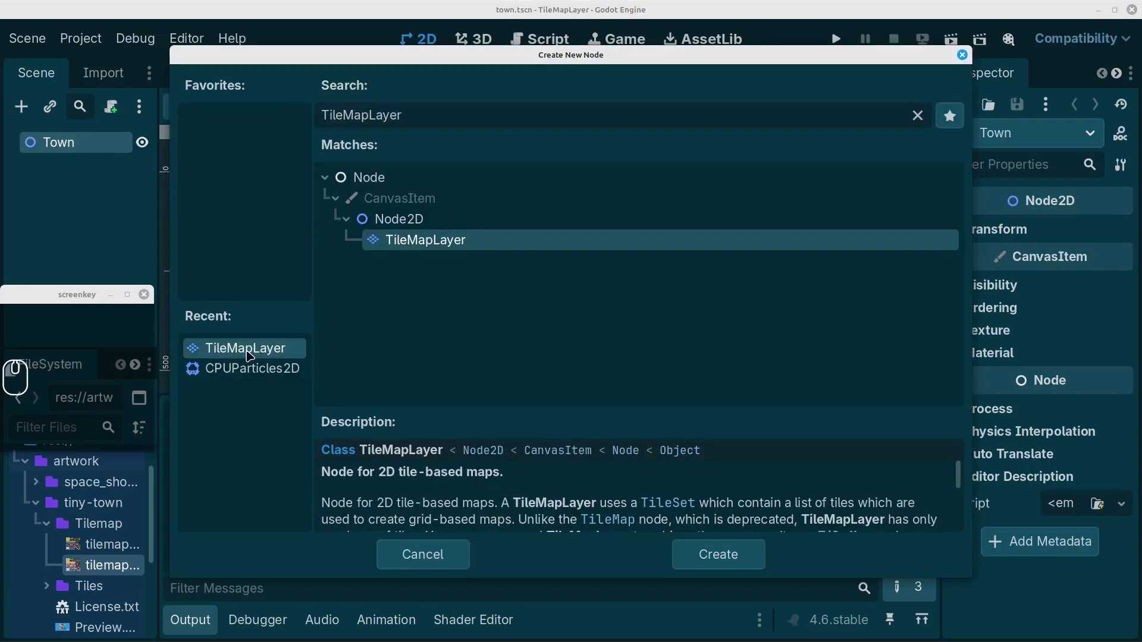
pyautogui.doubleClick(250, 355)
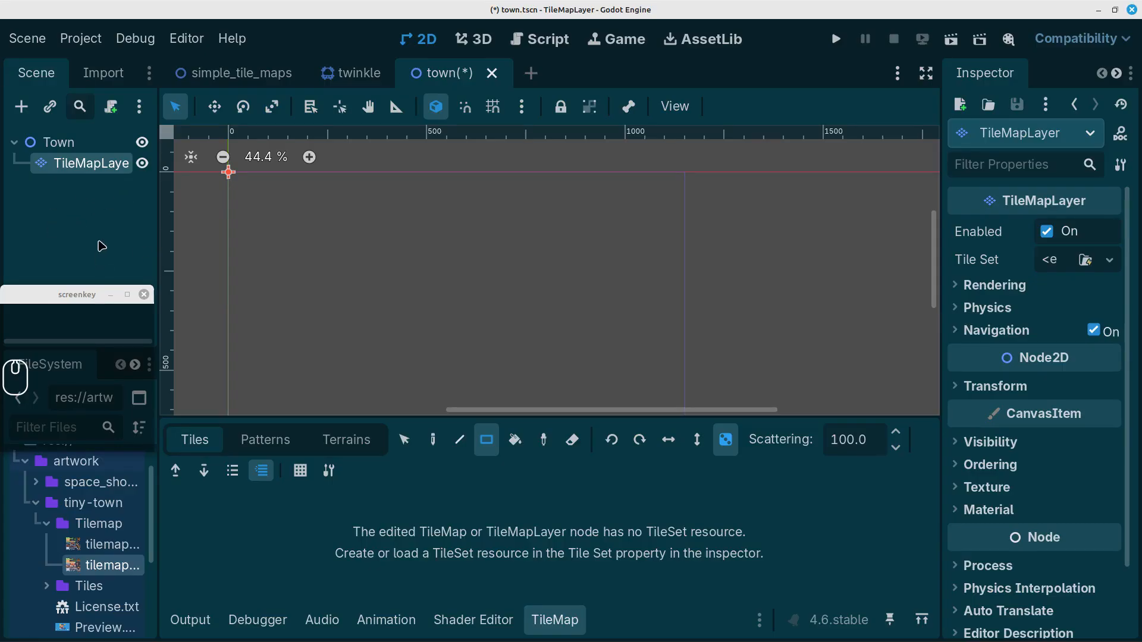
pyautogui.doubleClick(66, 169)
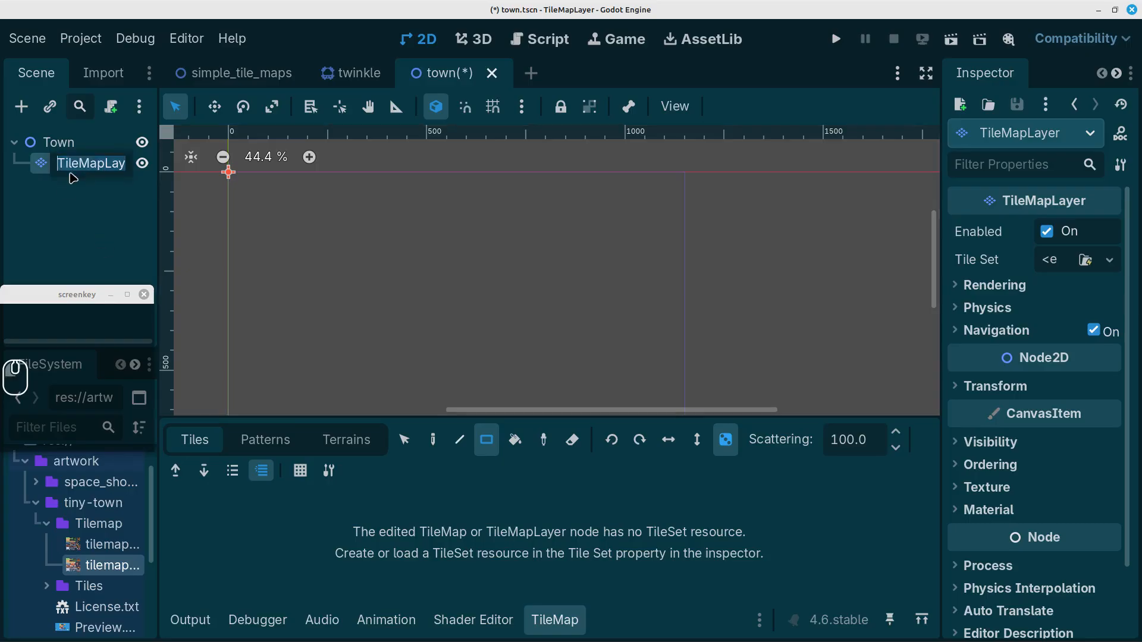
pyautogui.write('Ground')
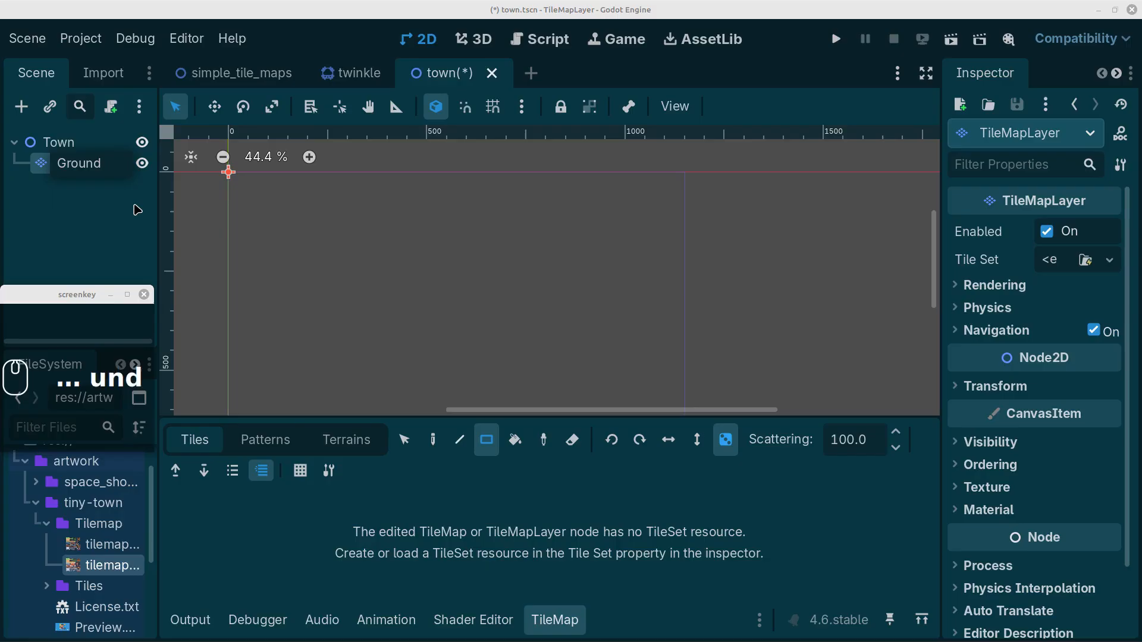
pyautogui.write('Lyer')
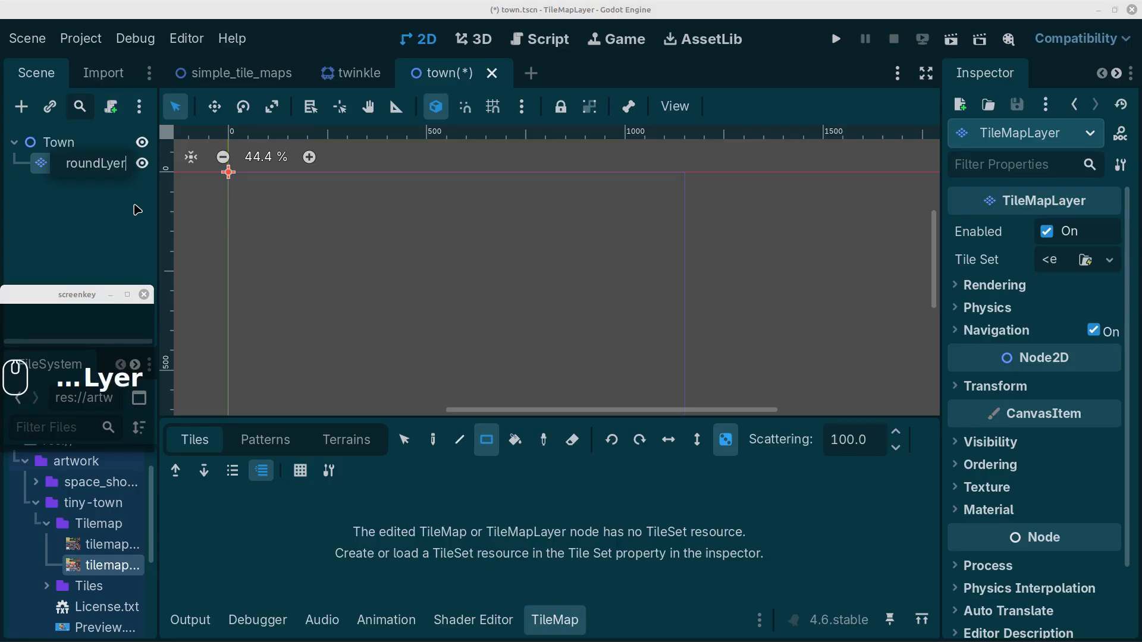
pyautogui.press('Return')
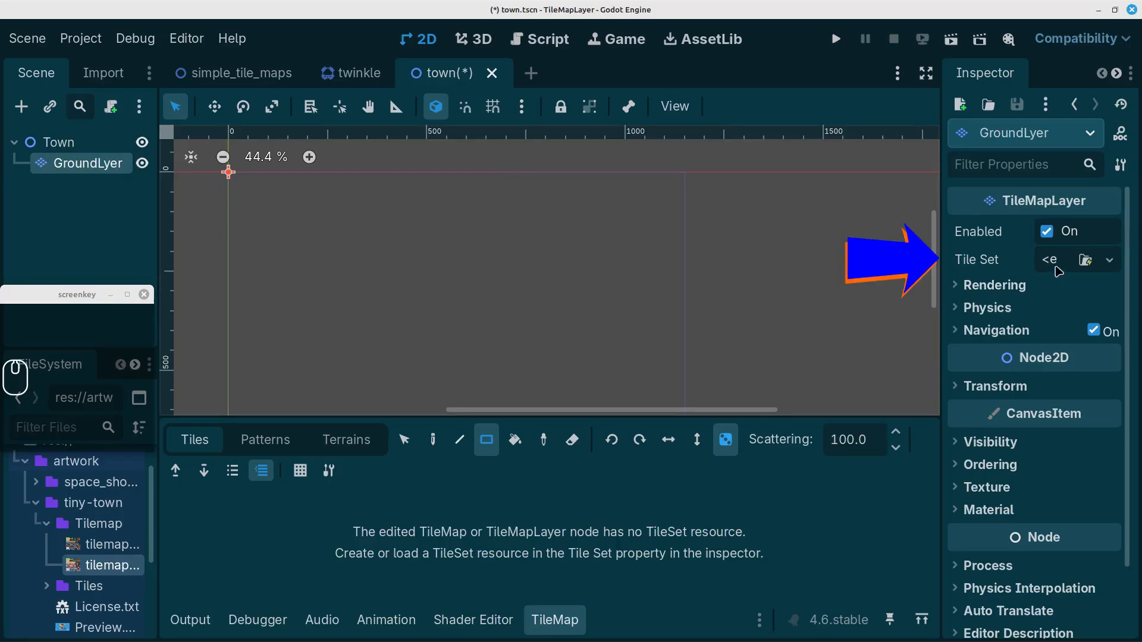
# Assign a new TileSet to GroundLyer and open it for editing
pyautogui.click(1058, 271)
pyautogui.click(1029, 319)
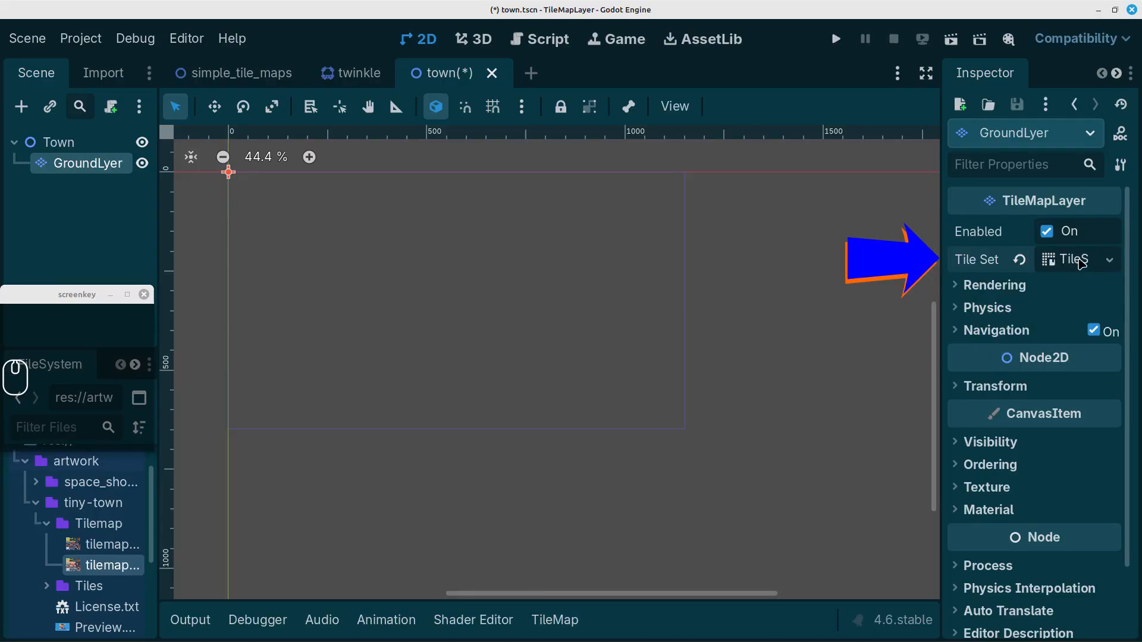
pyautogui.click(1081, 264)
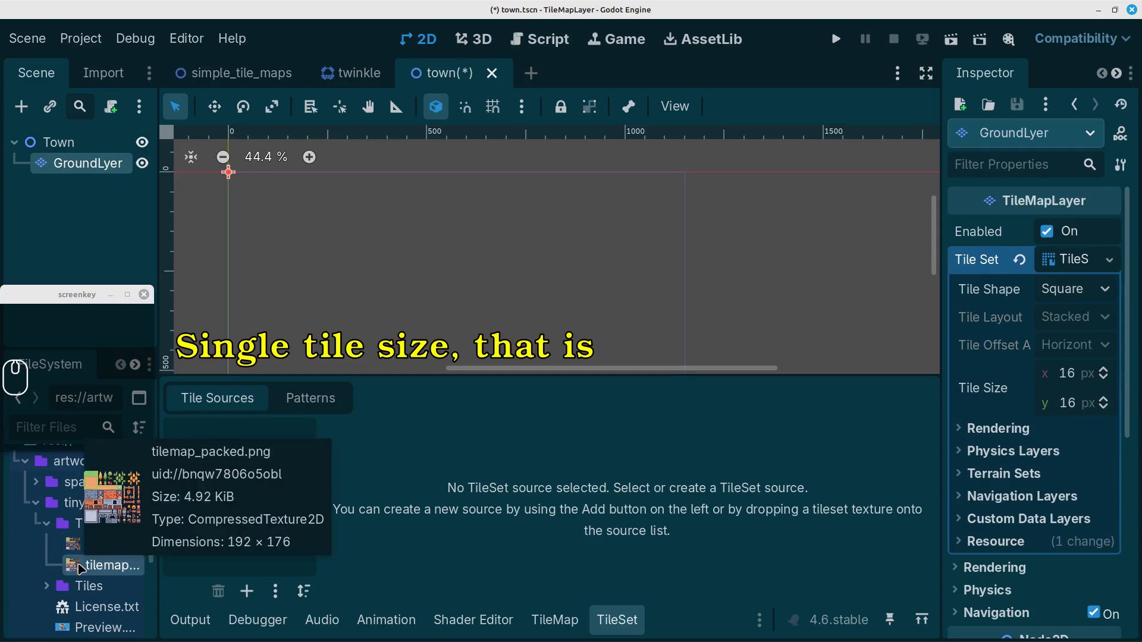
# Add tilemap.png to the TileSet as an atlas source with automatically created tiles, and inspect the tile grid up close
pyautogui.moveTo(76, 546); pyautogui.dragTo(200, 455)
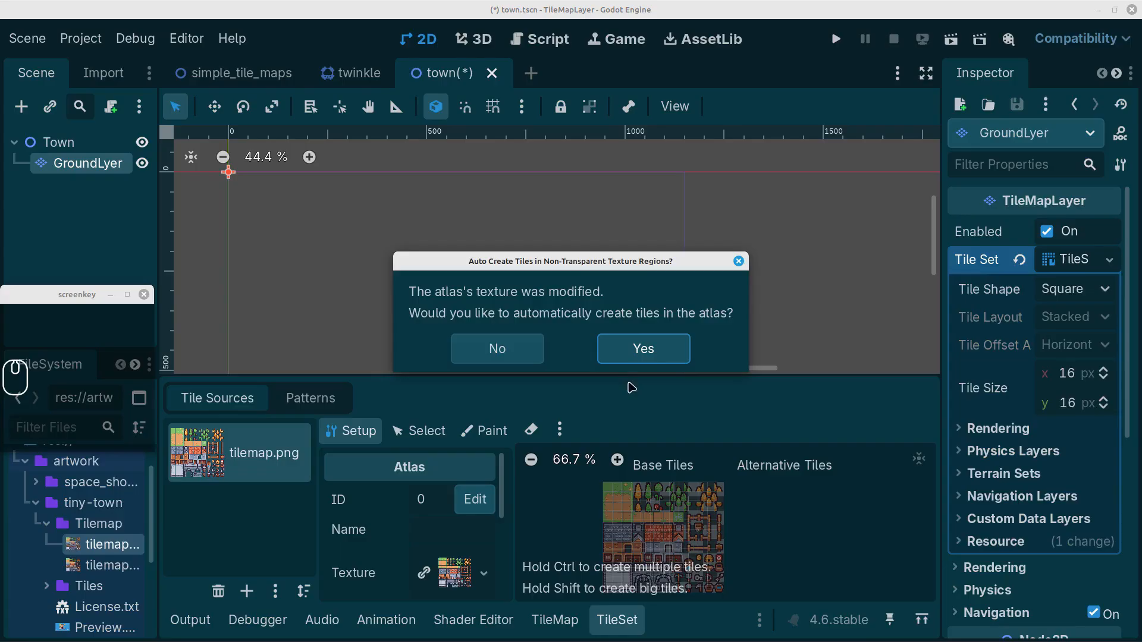
pyautogui.click(652, 357)
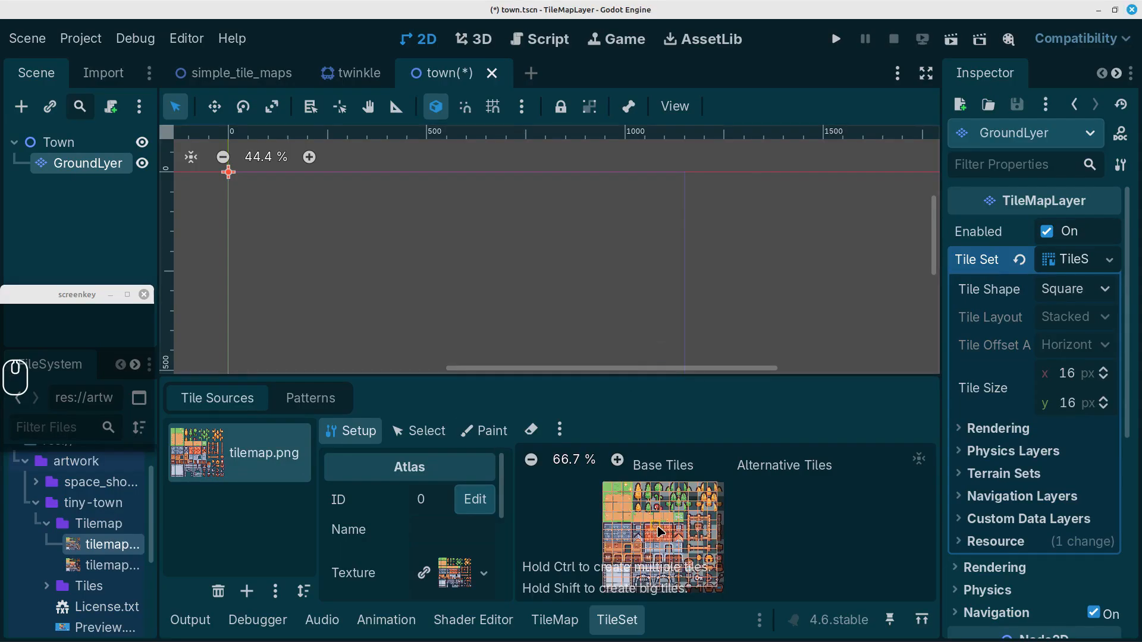
pyautogui.scroll(4, 660, 531)
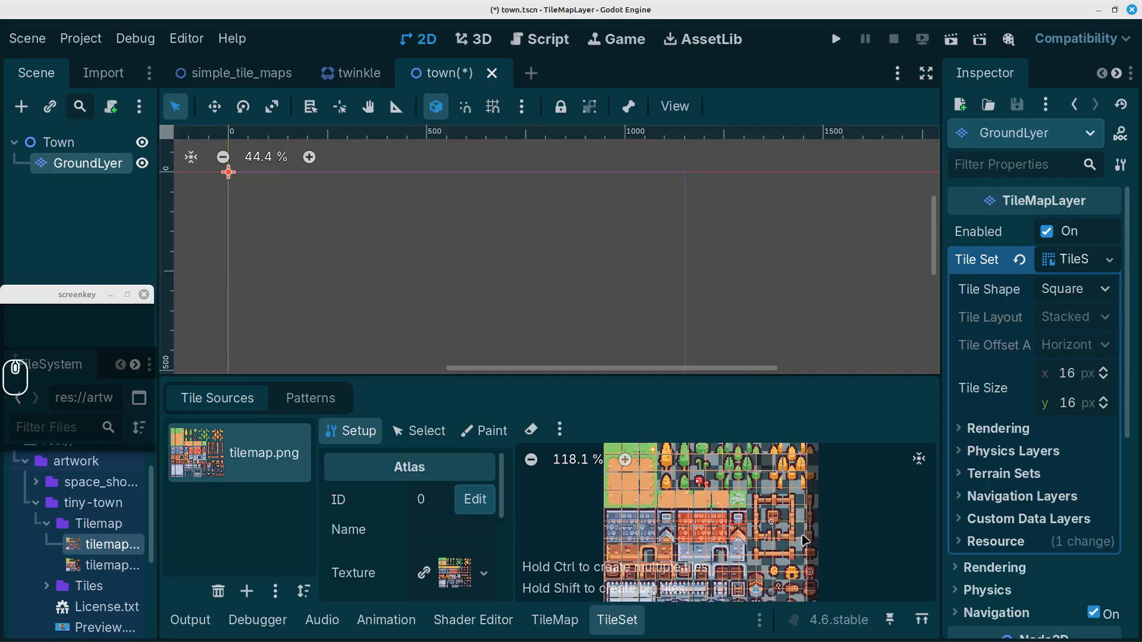
pyautogui.scroll(5, 603, 480)
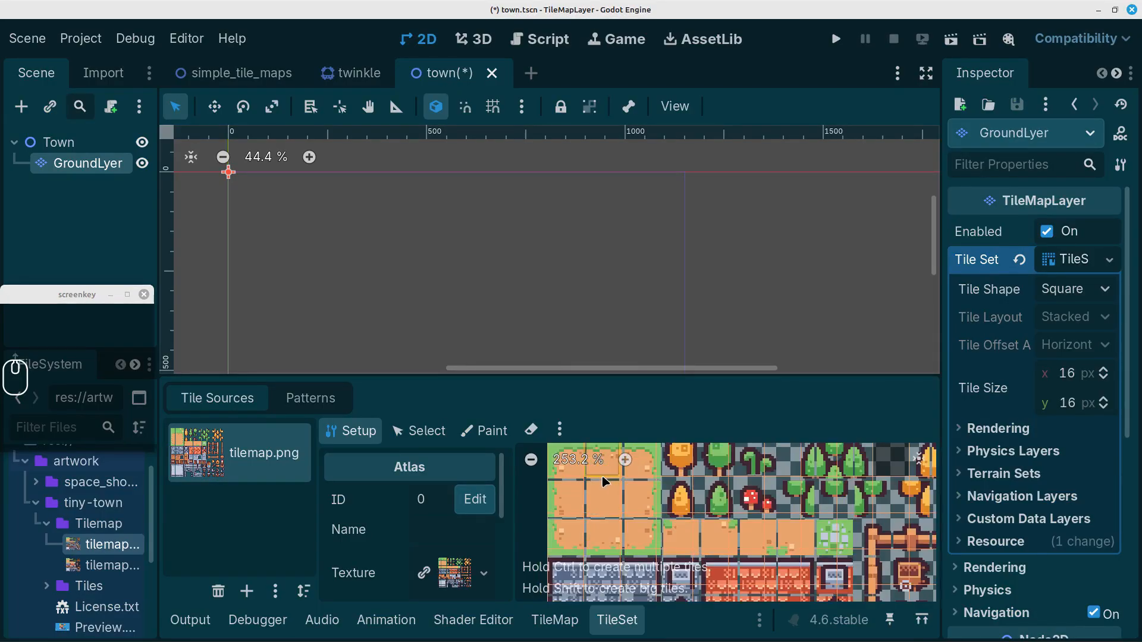
pyautogui.scroll(2, 603, 481)
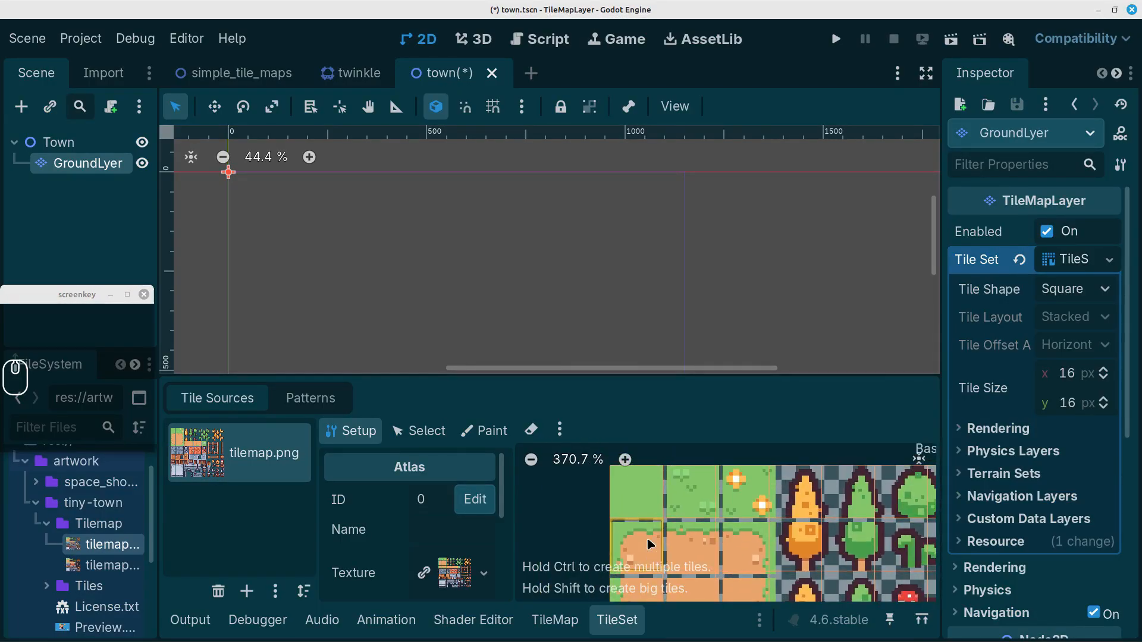
# Set the tilemap.png atlas separation to 3 px in both x and y
pyautogui.click(671, 493)
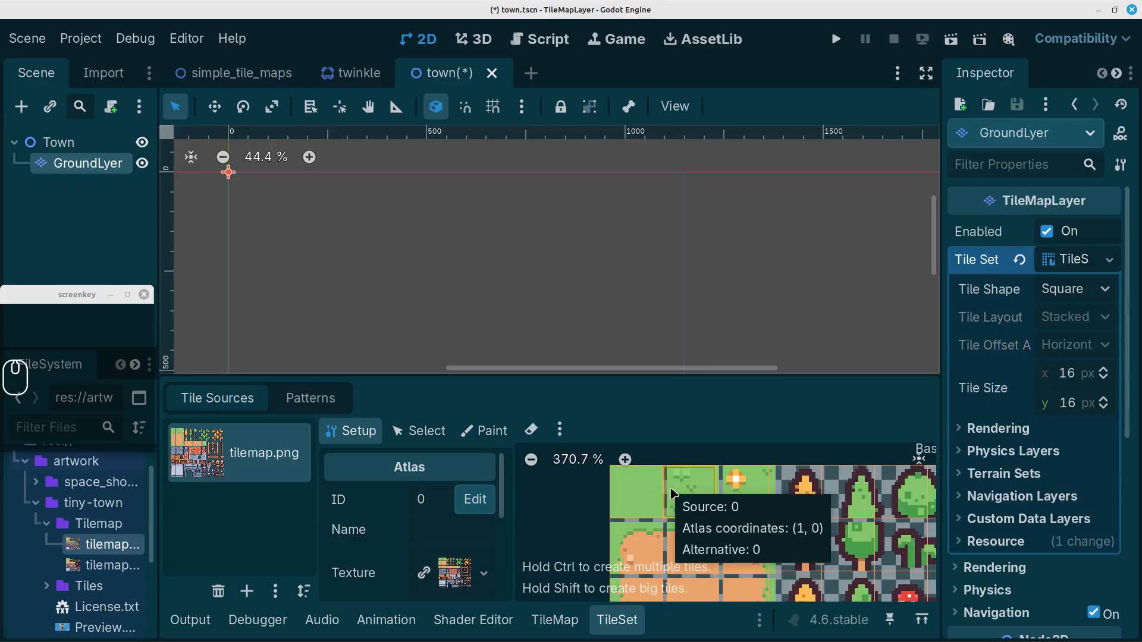
pyautogui.scroll(4, 671, 494)
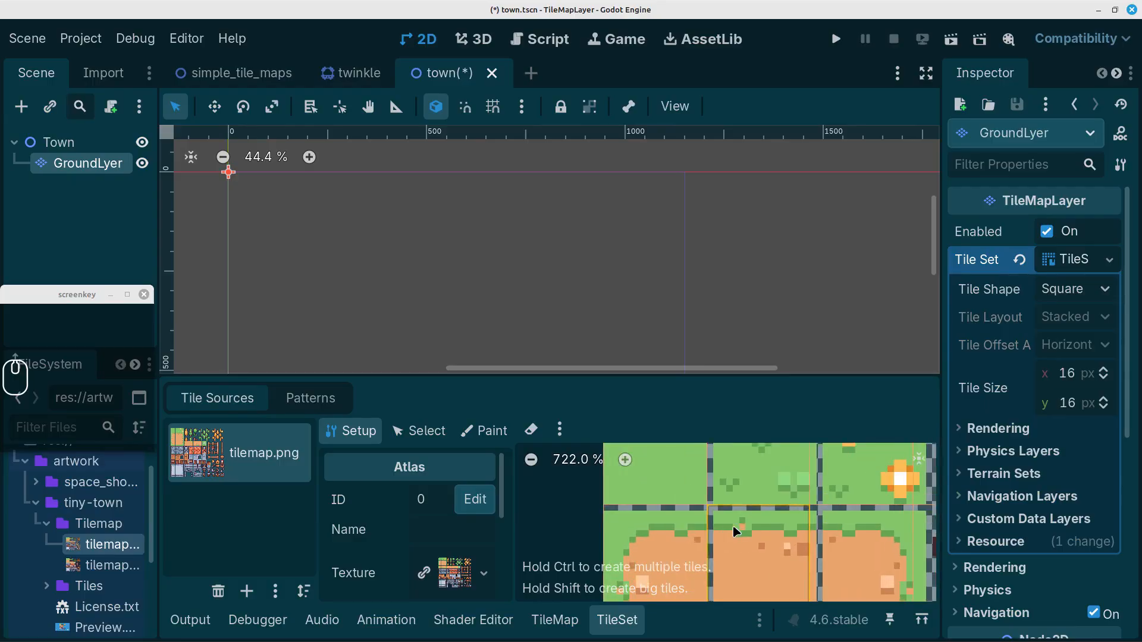
pyautogui.moveTo(719, 508); pyautogui.dragTo(708, 584, button='middle')
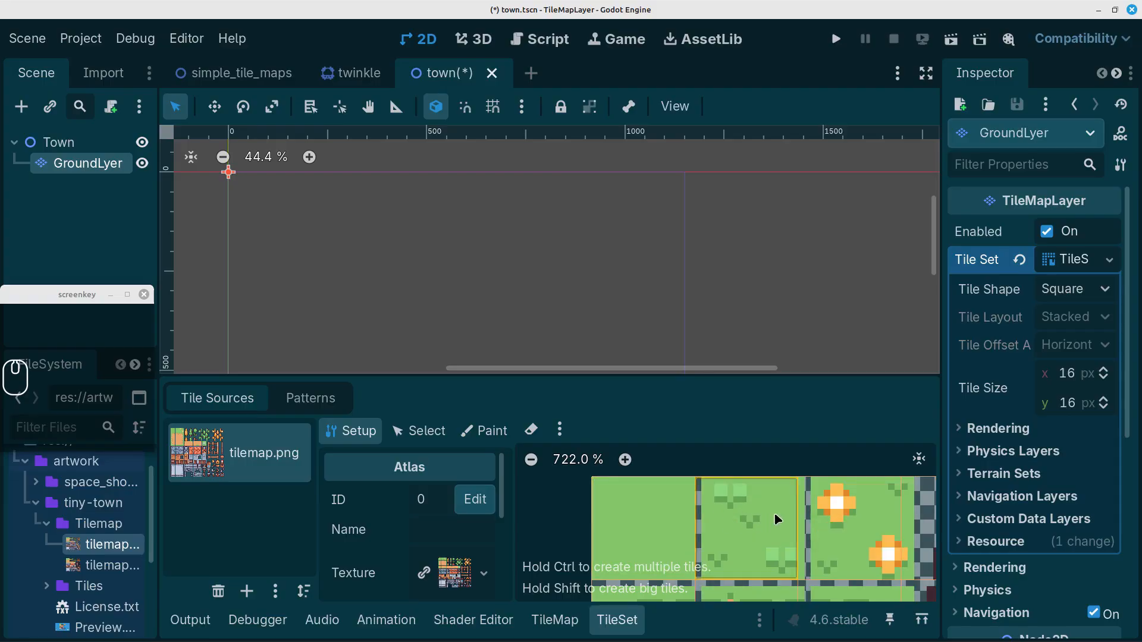
pyautogui.scroll(-2, 776, 519)
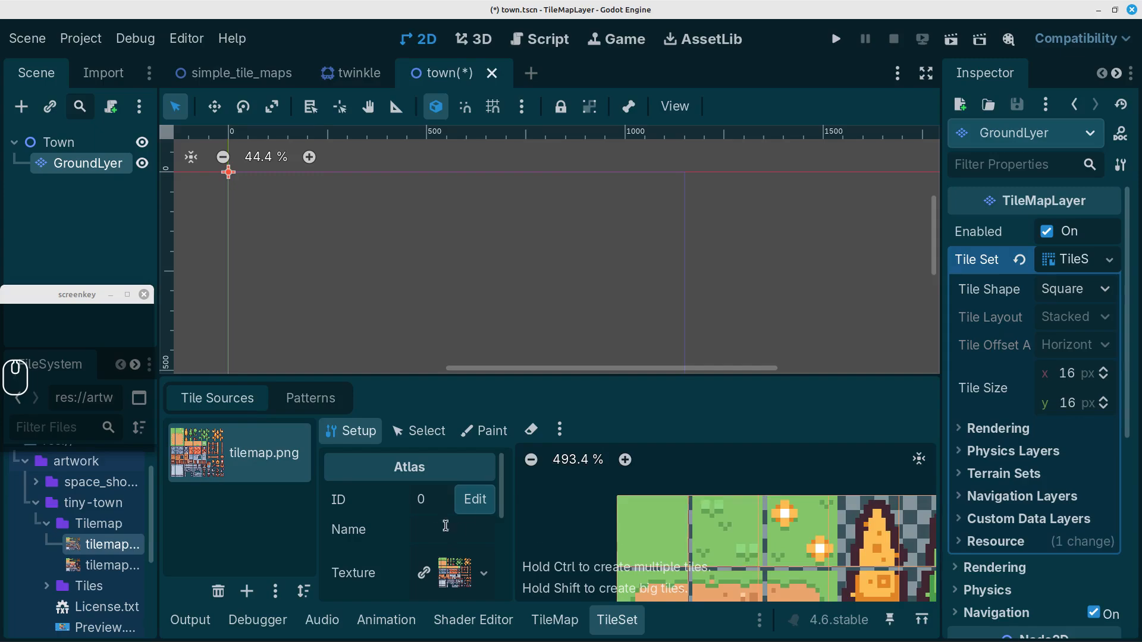
pyautogui.scroll(-2, 467, 515)
pyautogui.scroll(-5, 467, 515)
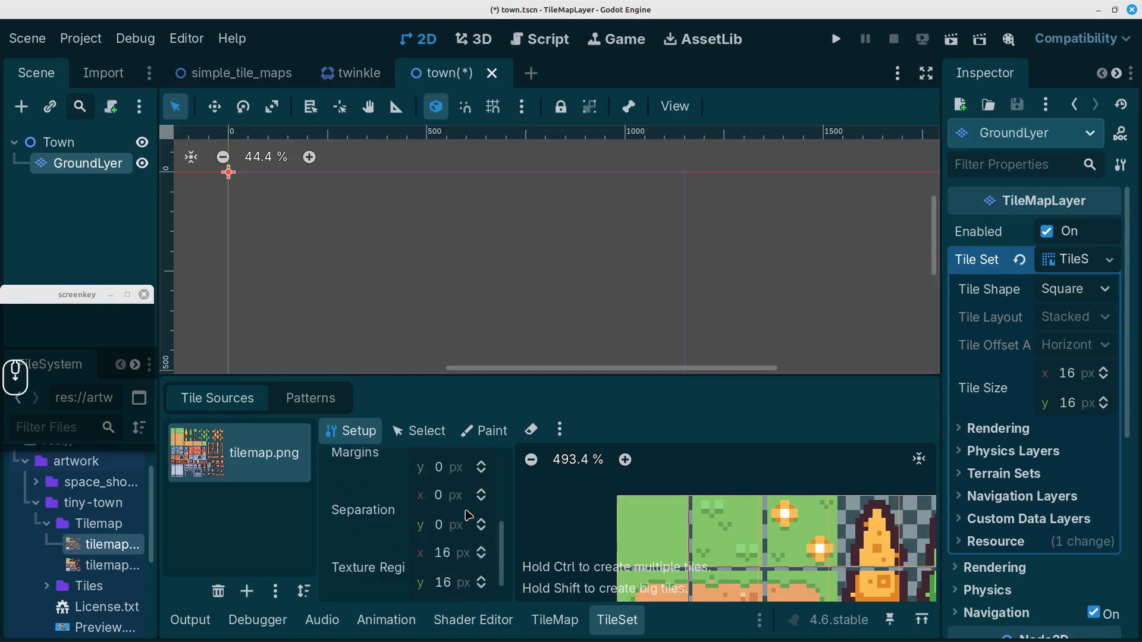
pyautogui.scroll(2, 467, 515)
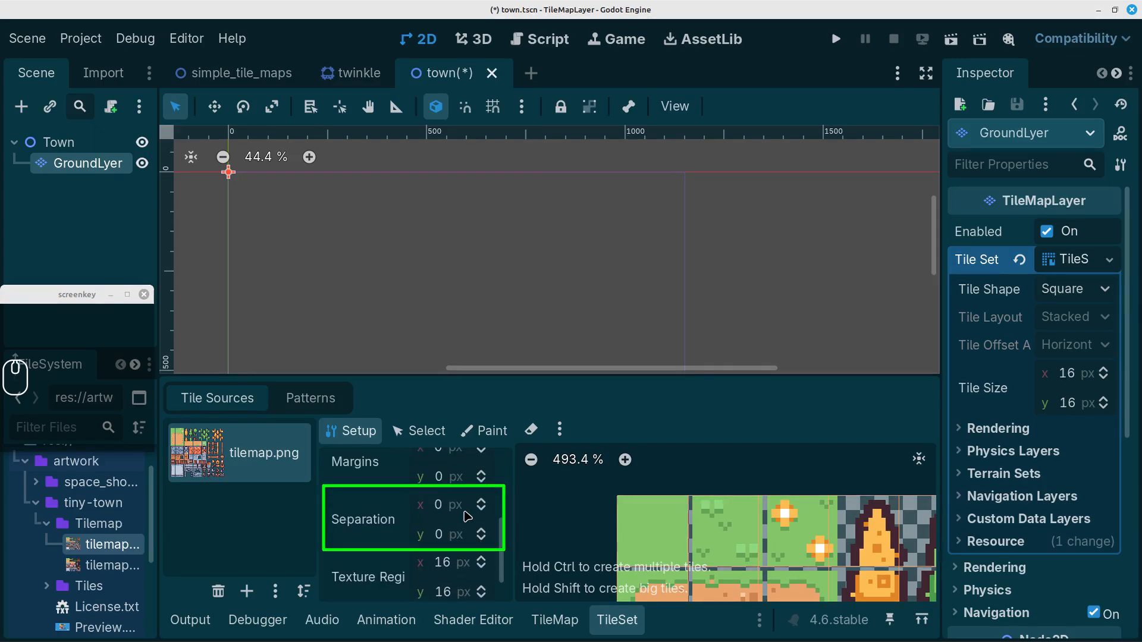
pyautogui.click(439, 506)
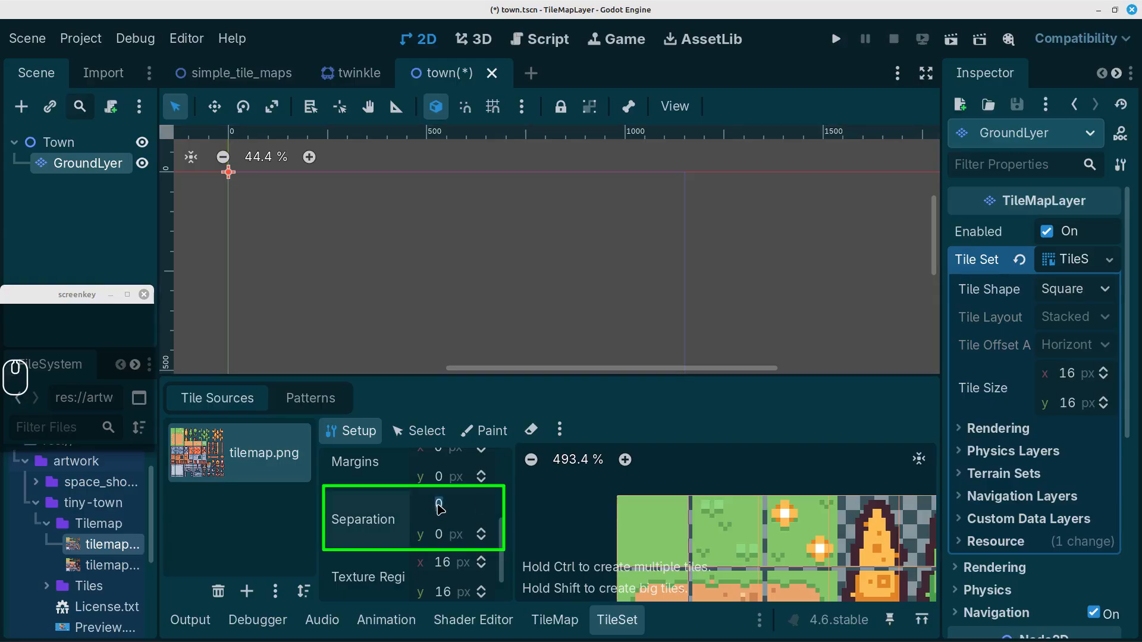
pyautogui.write('3')
pyautogui.click(440, 534)
pyautogui.write('3')
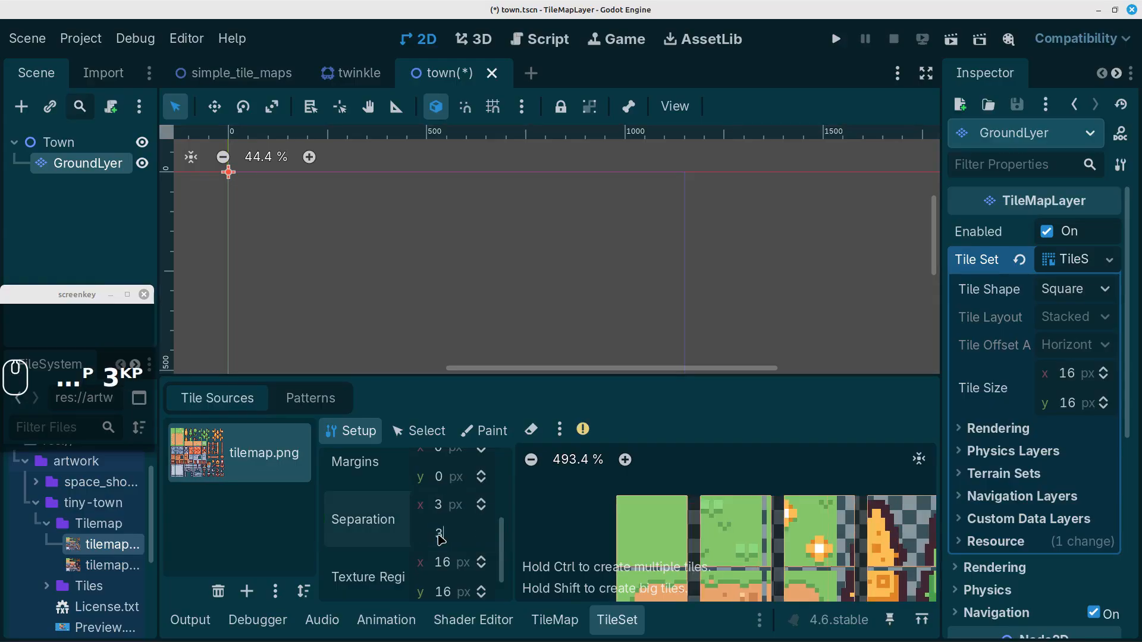
pyautogui.press('KP_Enter')
# Examine how the atlas tile regions line up with the grass and tree artwork, including the grid's outer edge
pyautogui.scroll(3, 762, 520)
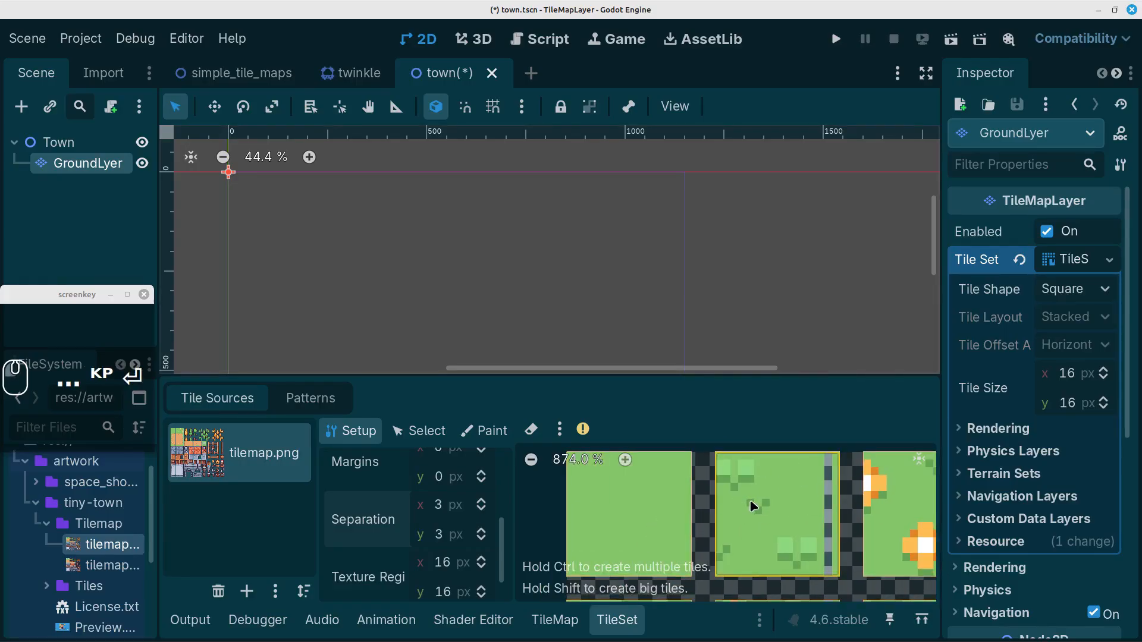
pyautogui.scroll(-5, 752, 505)
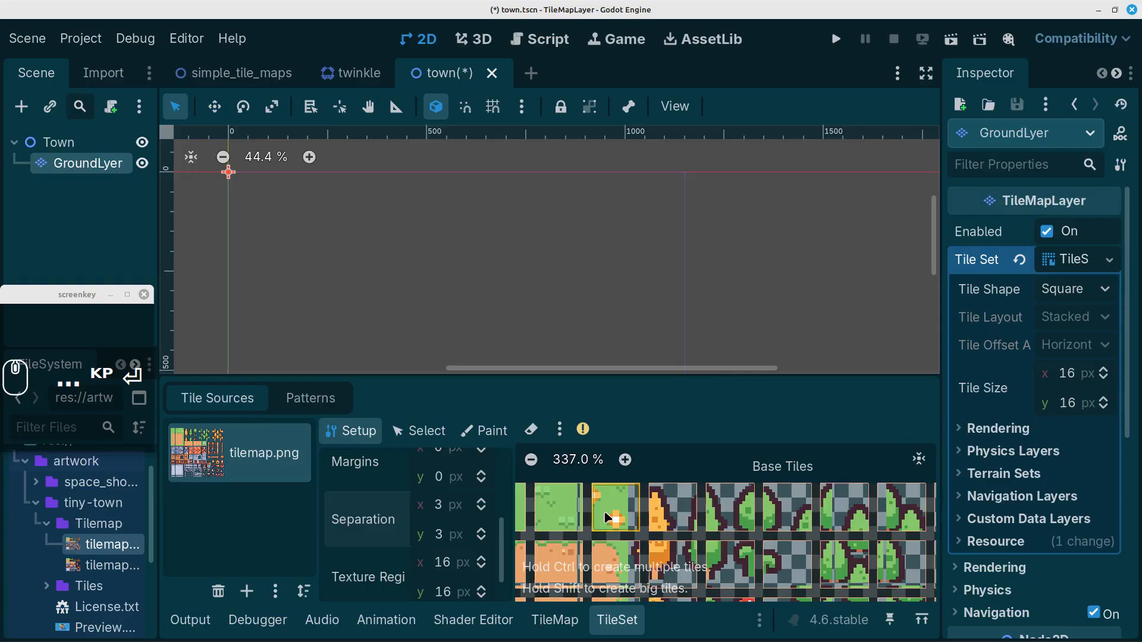
pyautogui.moveTo(865, 516); pyautogui.dragTo(622, 500, button='middle')
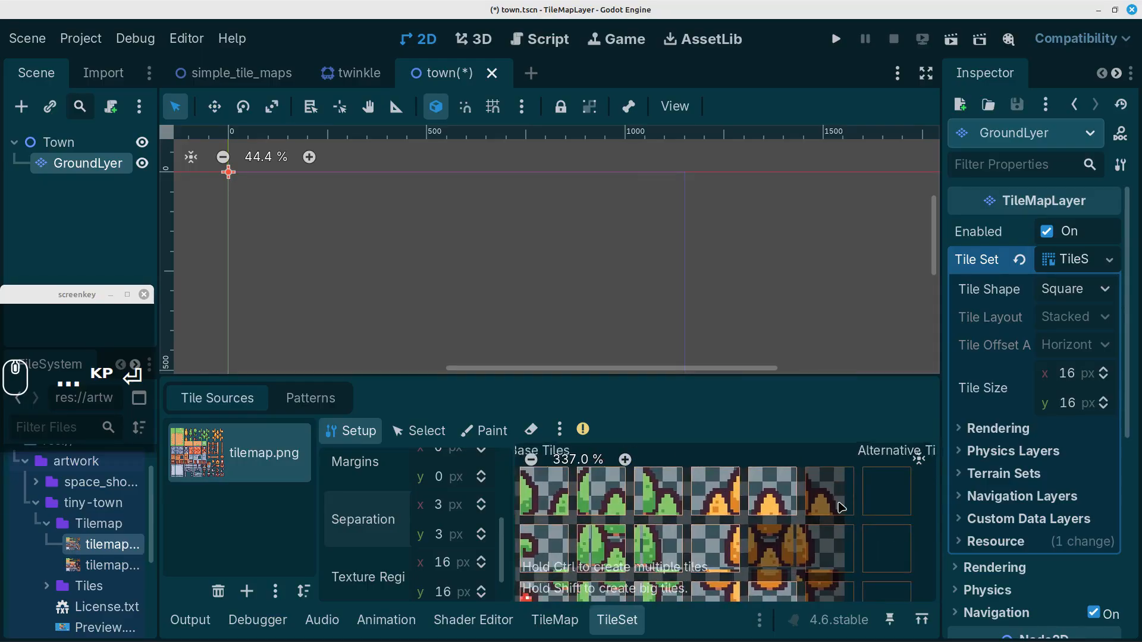
pyautogui.scroll(-2, 841, 508)
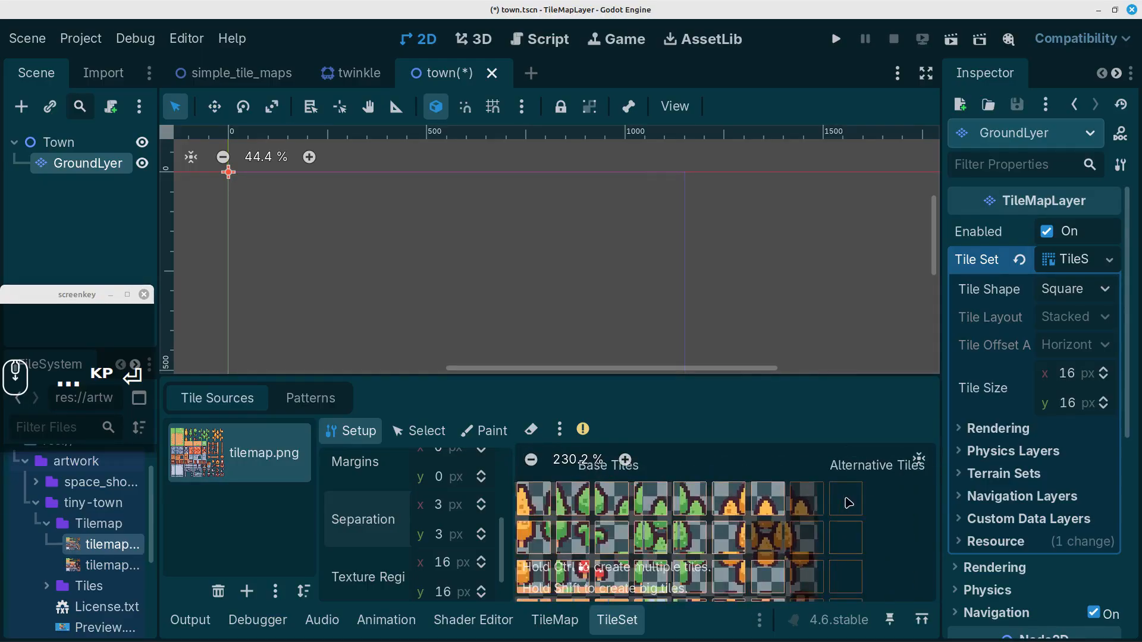
pyautogui.scroll(-1, 849, 504)
pyautogui.moveTo(808, 547); pyautogui.dragTo(842, 493, button='middle')
pyautogui.scroll(-1, 751, 505)
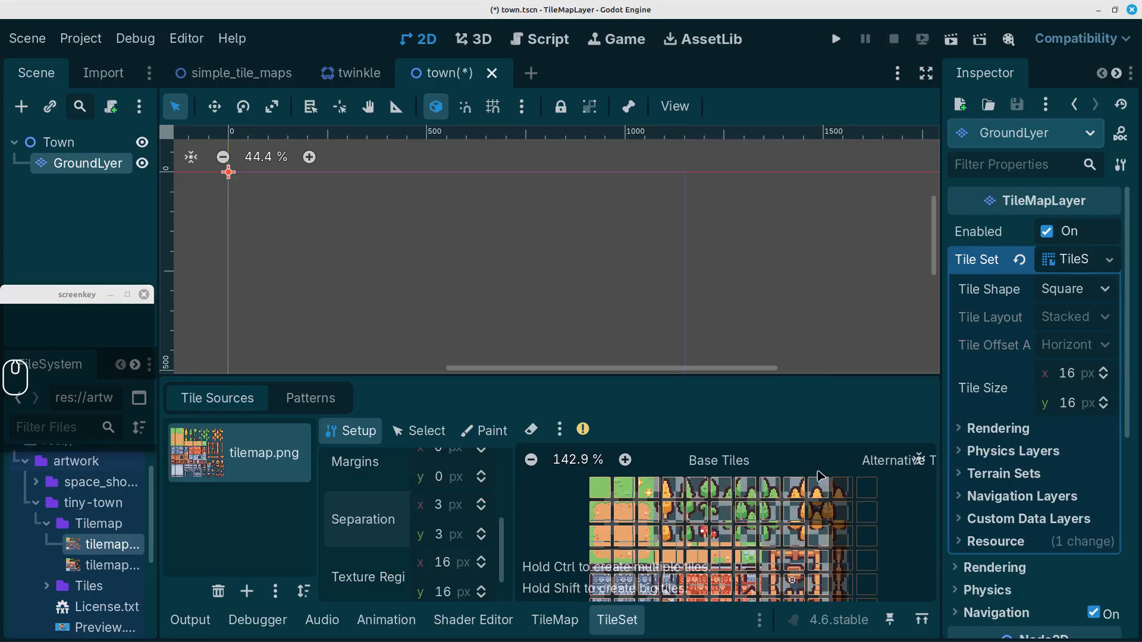
pyautogui.scroll(-1, 447, 546)
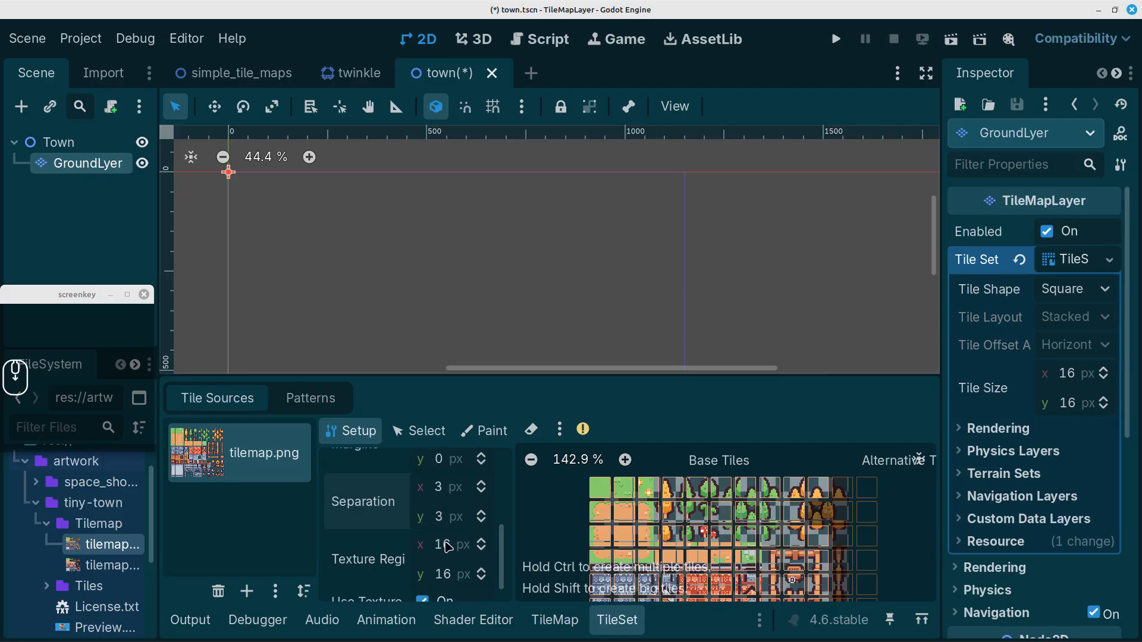
# Remove the tiles that lie outside the atlas texture
pyautogui.scroll(-1, 448, 540)
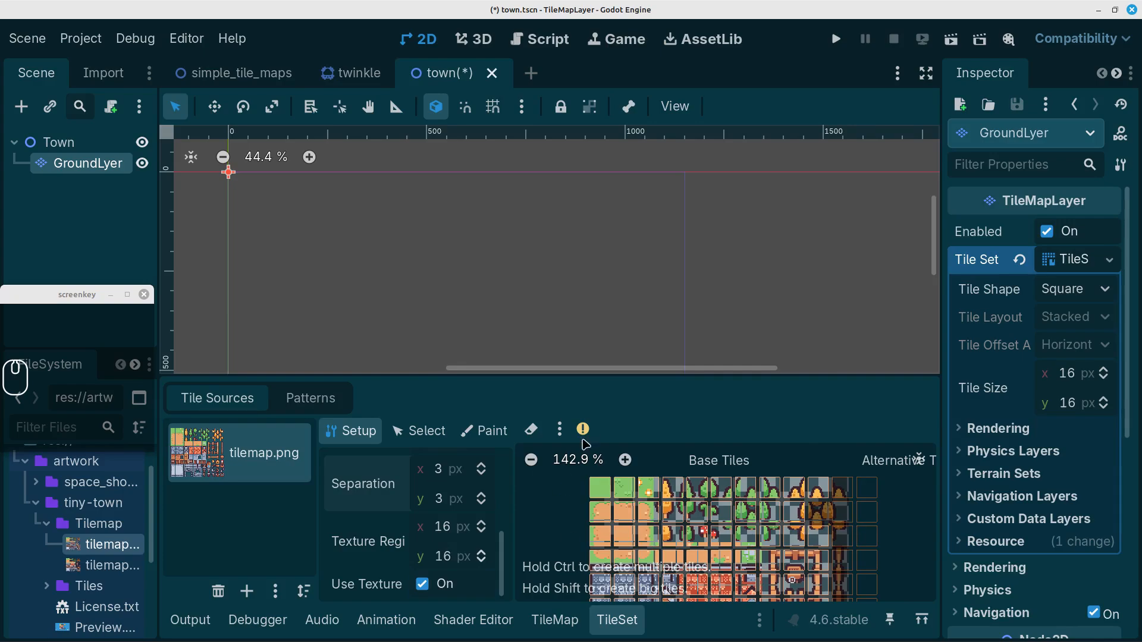
pyautogui.click(559, 429)
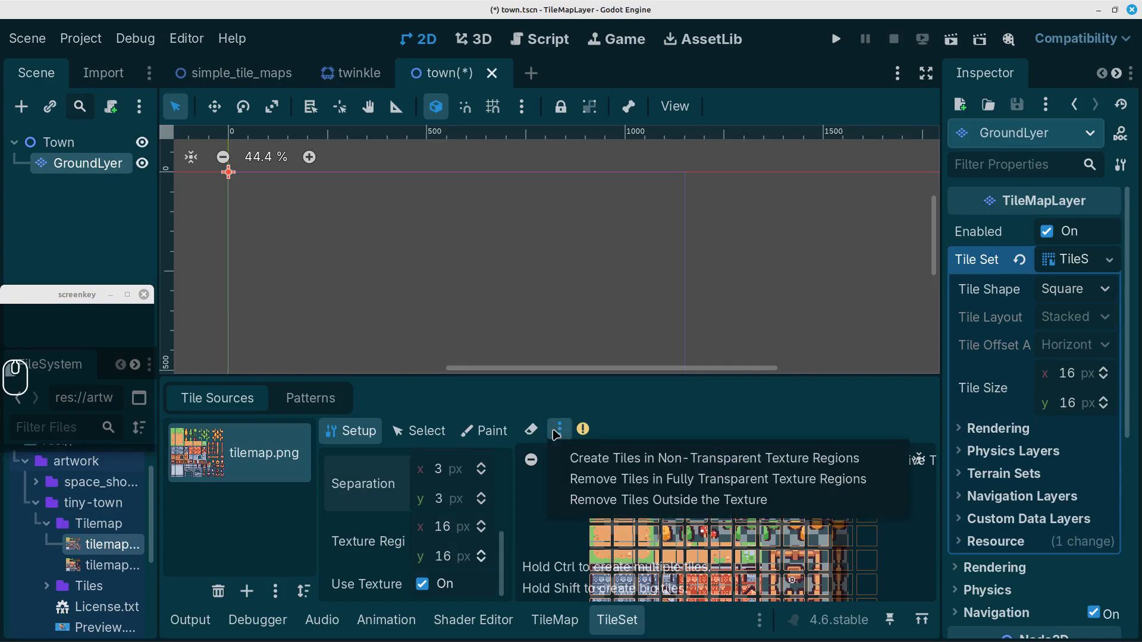
pyautogui.click(621, 500)
pyautogui.scroll(-2, 790, 502)
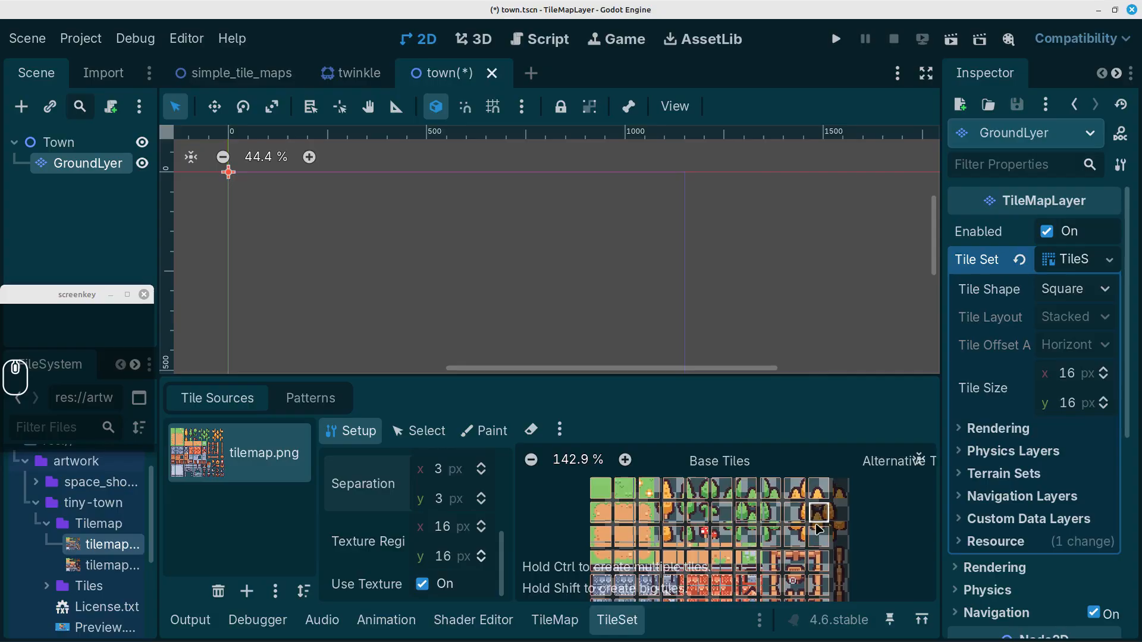
# Check the alignment of the remaining tree and dirt tiles across the atlas and along its outer edge
pyautogui.moveTo(787, 498); pyautogui.dragTo(688, 529, button='middle')
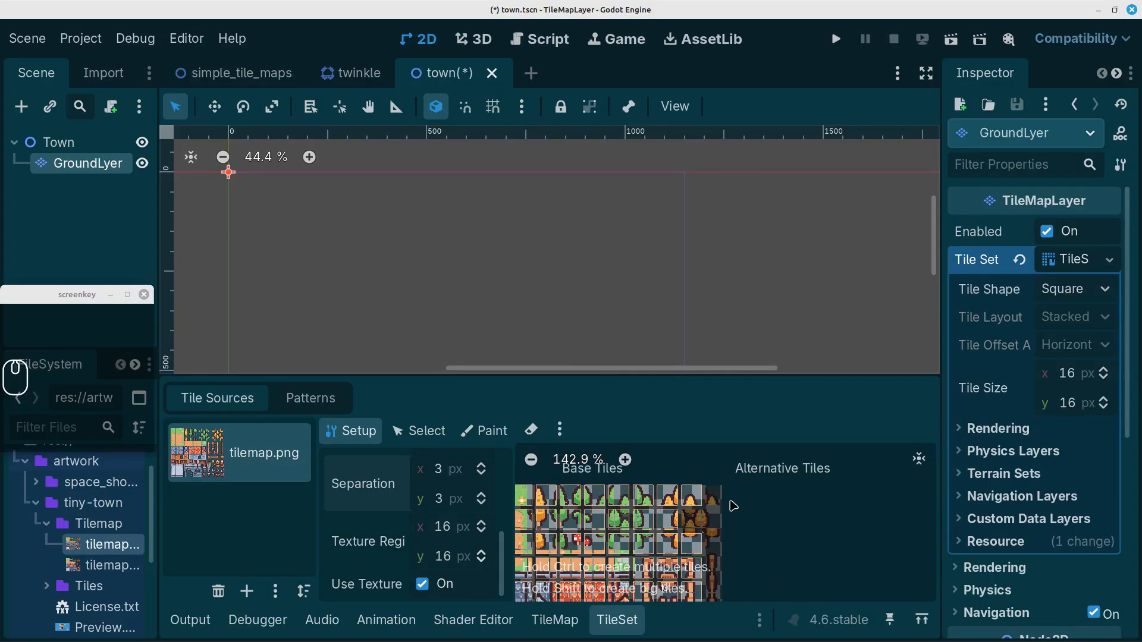
pyautogui.scroll(4, 727, 506)
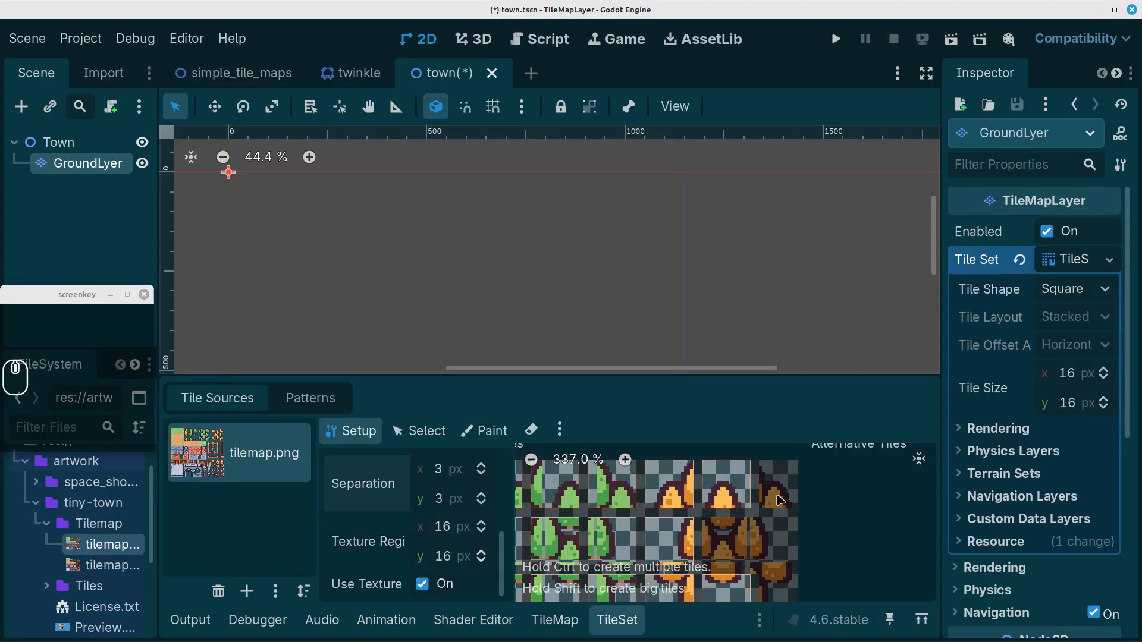
pyautogui.moveTo(780, 500); pyautogui.dragTo(892, 506, button='middle')
pyautogui.moveTo(812, 529); pyautogui.dragTo(887, 515, button='middle')
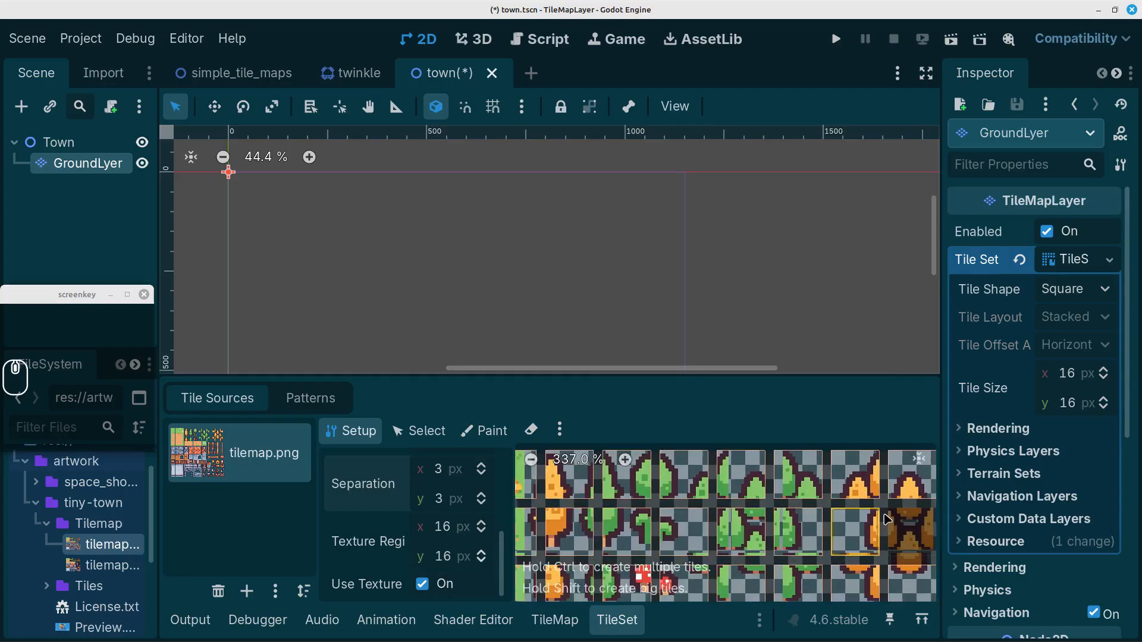
pyautogui.moveTo(787, 513); pyautogui.dragTo(915, 501, button='middle')
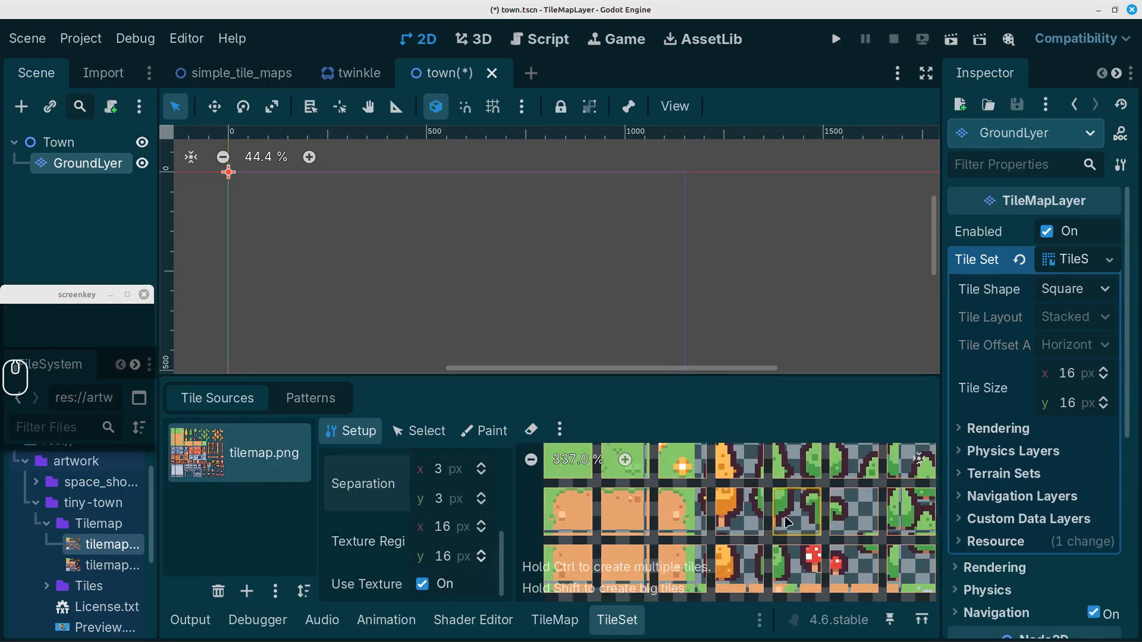
pyautogui.moveTo(785, 514); pyautogui.dragTo(695, 585, button='middle')
pyautogui.moveTo(925, 585); pyautogui.dragTo(748, 575, button='middle')
pyautogui.moveTo(753, 457); pyautogui.dragTo(847, 577, button='middle')
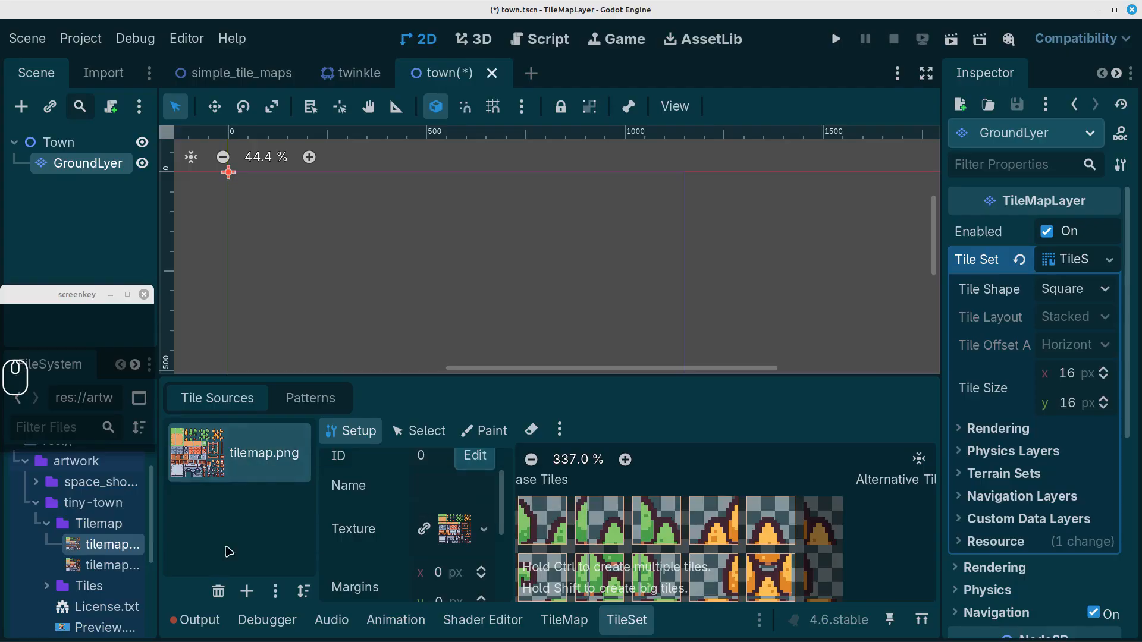
# Replace the tilemap.png source with the packed tilemap image from the tiny-town Tilemap folder, creating its tiles automatically
pyautogui.click(218, 591)
pyautogui.moveTo(91, 572); pyautogui.dragTo(233, 489)
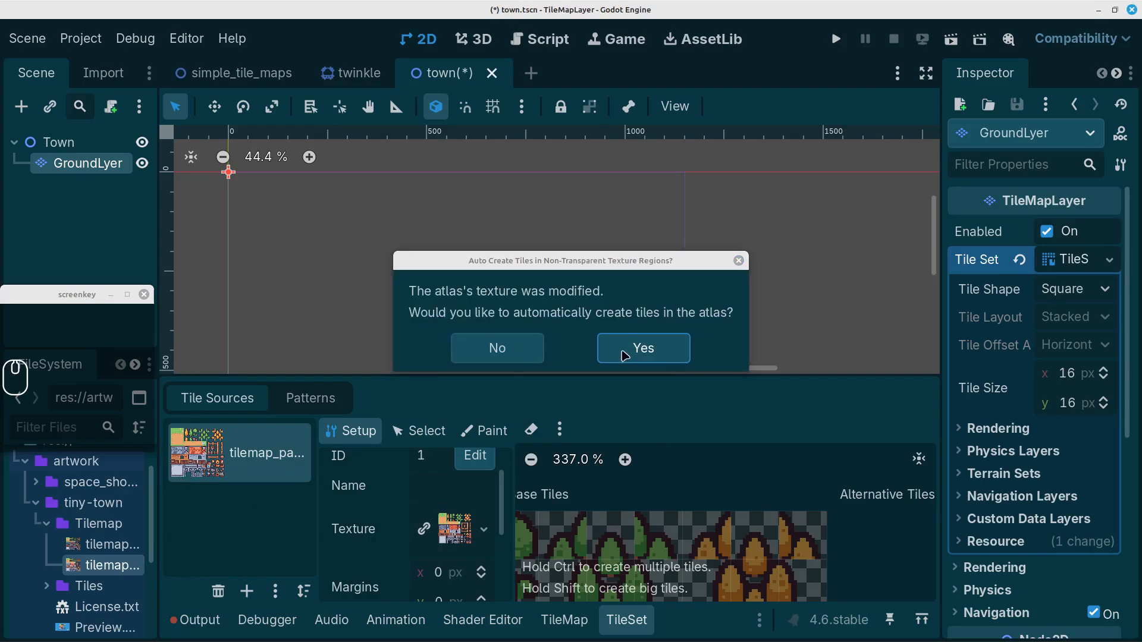
pyautogui.click(653, 359)
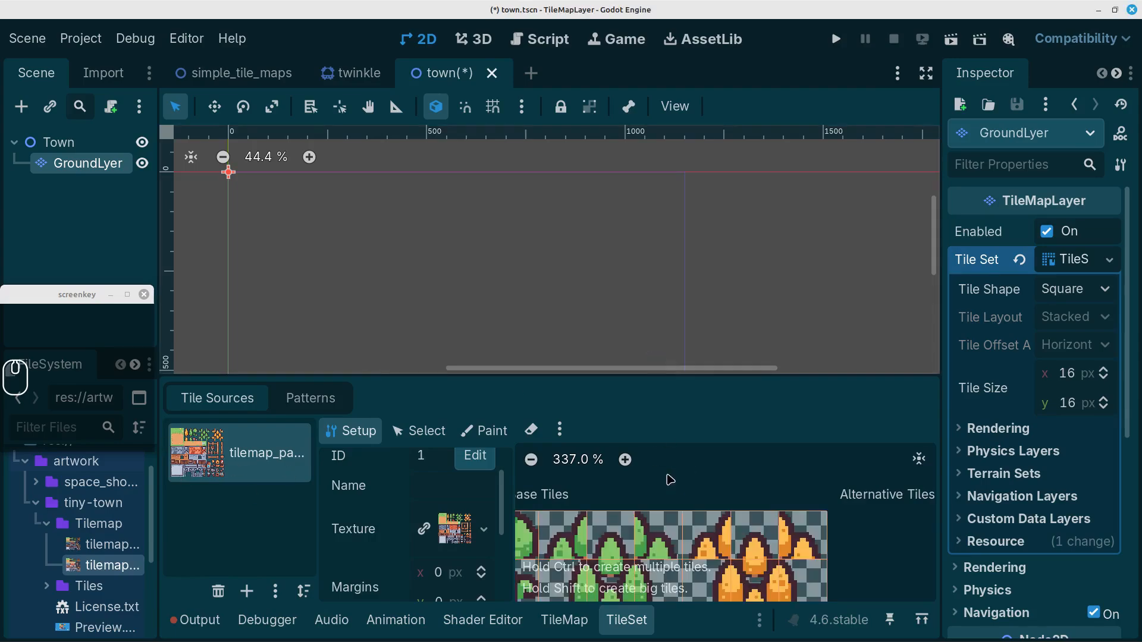
# Inspect the packed atlas's tiles from the trees down to the buildings and items, and check its margin and separation settings
pyautogui.moveTo(824, 477); pyautogui.dragTo(831, 477, button='middle')
pyautogui.moveTo(662, 523); pyautogui.dragTo(866, 524, button='middle')
pyautogui.moveTo(781, 554); pyautogui.dragTo(637, 558, button='middle')
pyautogui.moveTo(832, 540); pyautogui.dragTo(672, 512, button='middle')
pyautogui.moveTo(808, 515); pyautogui.dragTo(741, 513, button='middle')
pyautogui.moveTo(601, 555); pyautogui.dragTo(757, 499, button='middle')
pyautogui.scroll(-1, 445, 543)
pyautogui.scroll(-2, 445, 543)
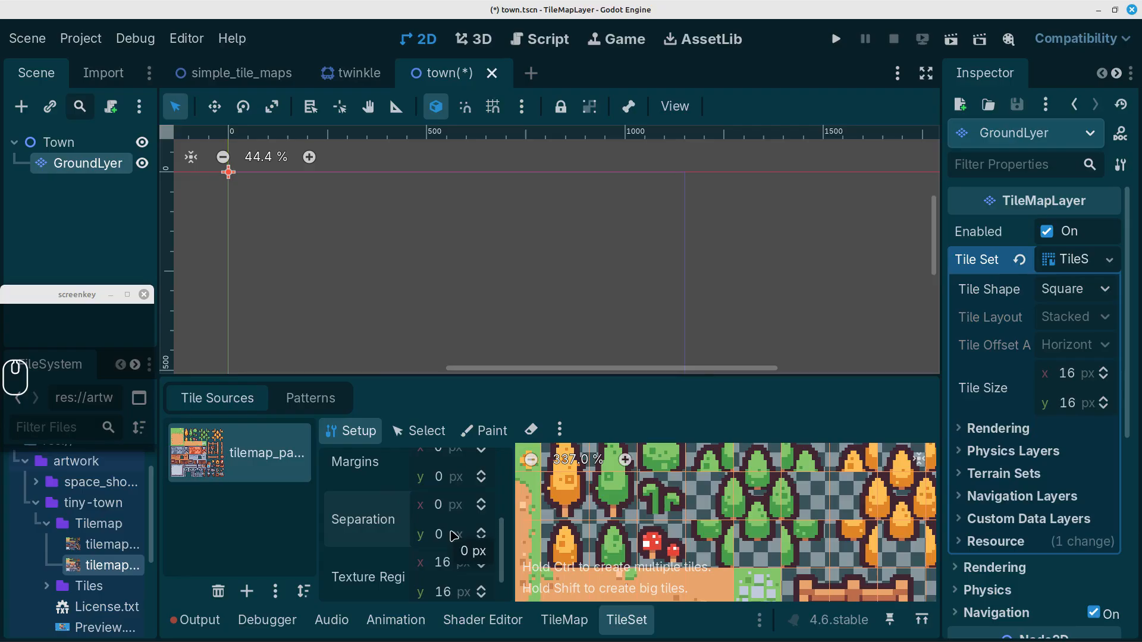
pyautogui.scroll(1, 454, 520)
pyautogui.scroll(-6, 739, 565)
pyautogui.moveTo(740, 565); pyautogui.dragTo(743, 410, button='middle')
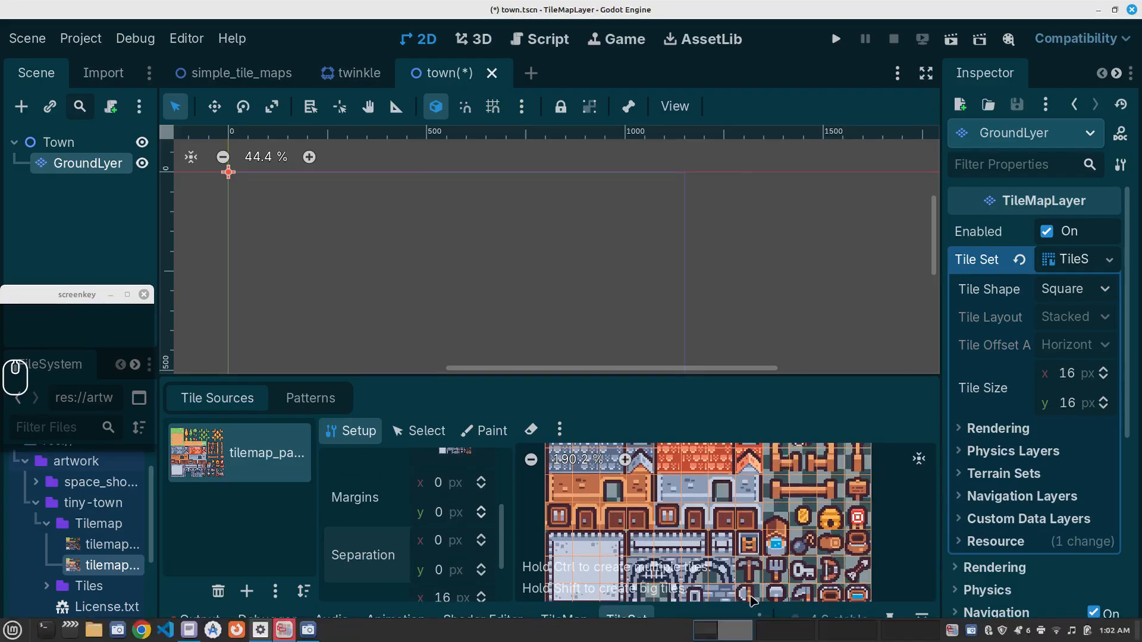
pyautogui.moveTo(750, 601); pyautogui.dragTo(791, 576, button='middle')
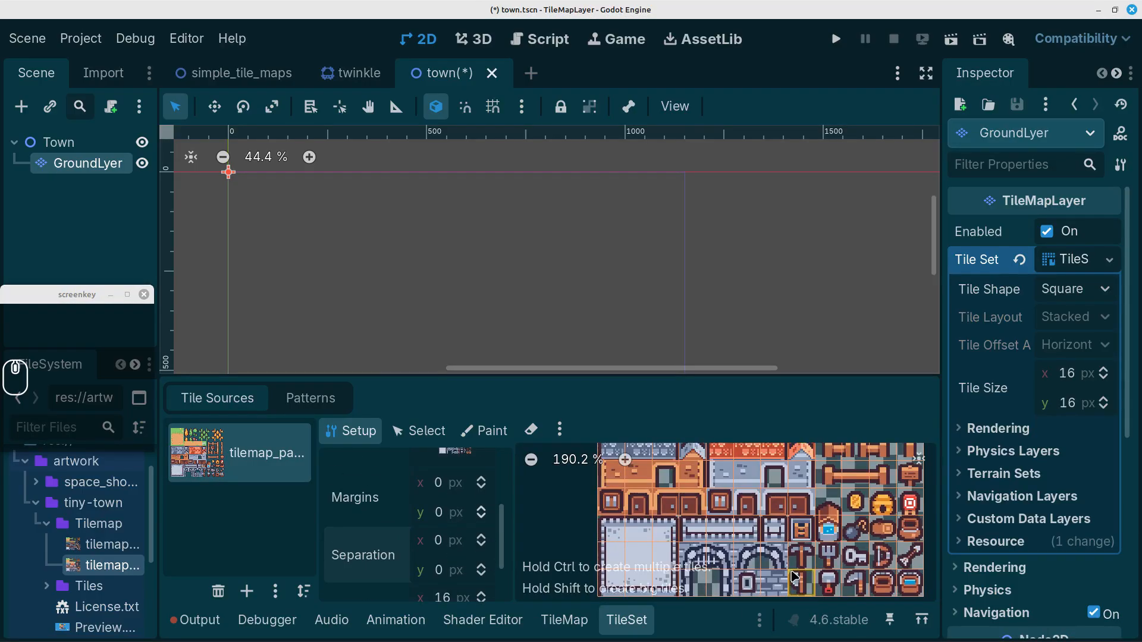
pyautogui.moveTo(798, 497); pyautogui.dragTo(772, 560, button='middle')
pyautogui.moveTo(766, 466); pyautogui.dragTo(755, 551, button='middle')
pyautogui.moveTo(757, 500); pyautogui.dragTo(757, 525, button='middle')
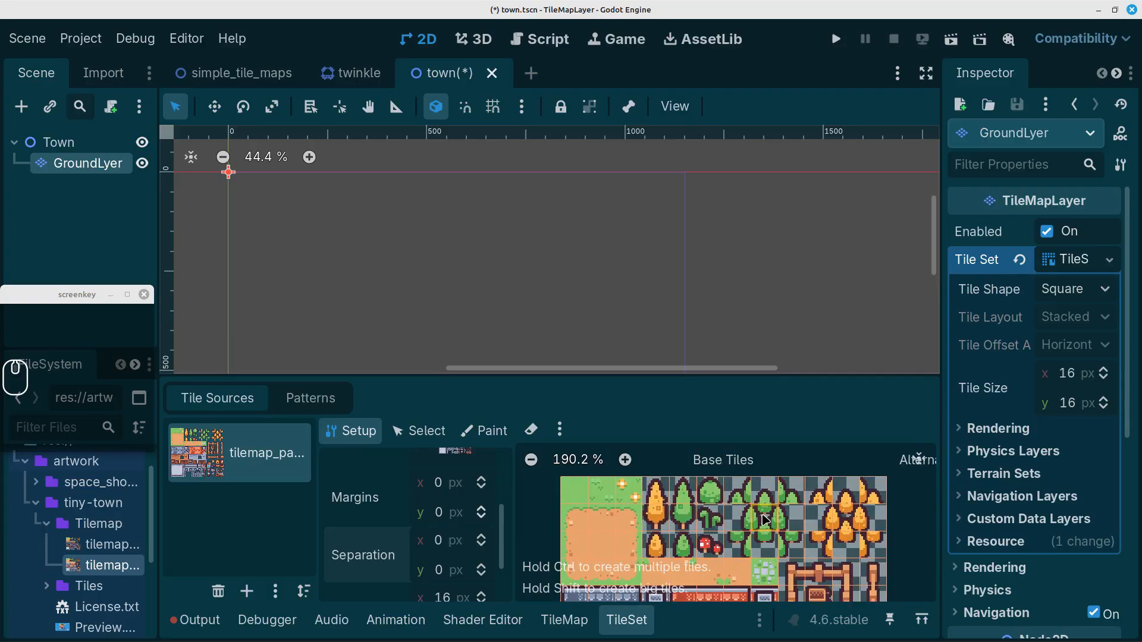
# Save the town scene and enlarge the TileSet editor to fit the whole packed atlas
pyautogui.hotkey('ctrl', 's')
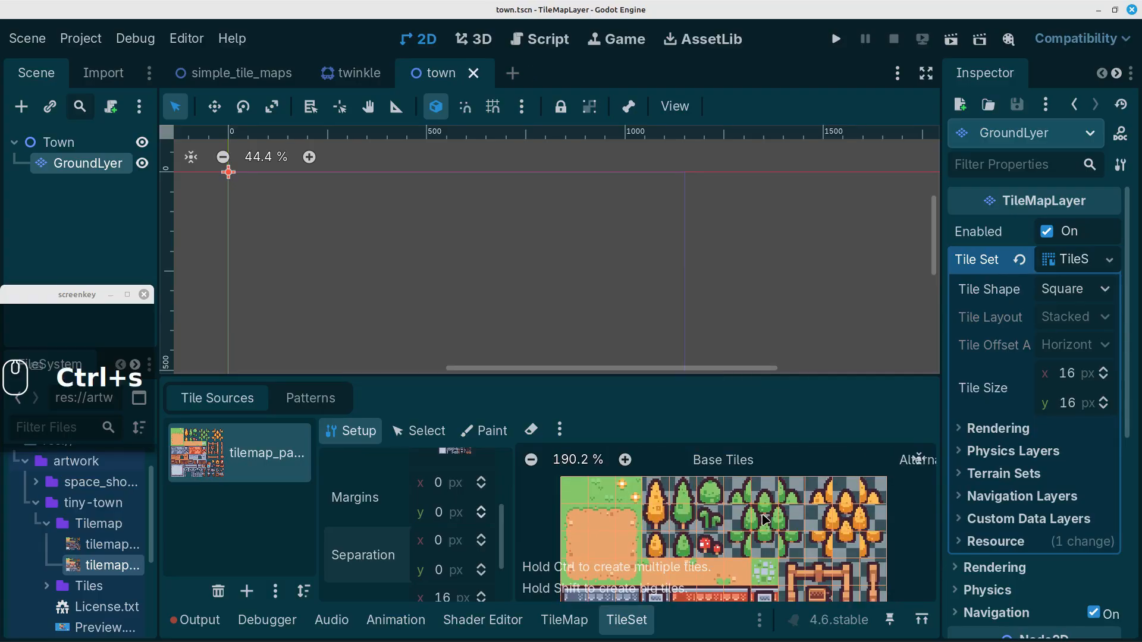
pyautogui.moveTo(595, 384); pyautogui.dragTo(630, 193)
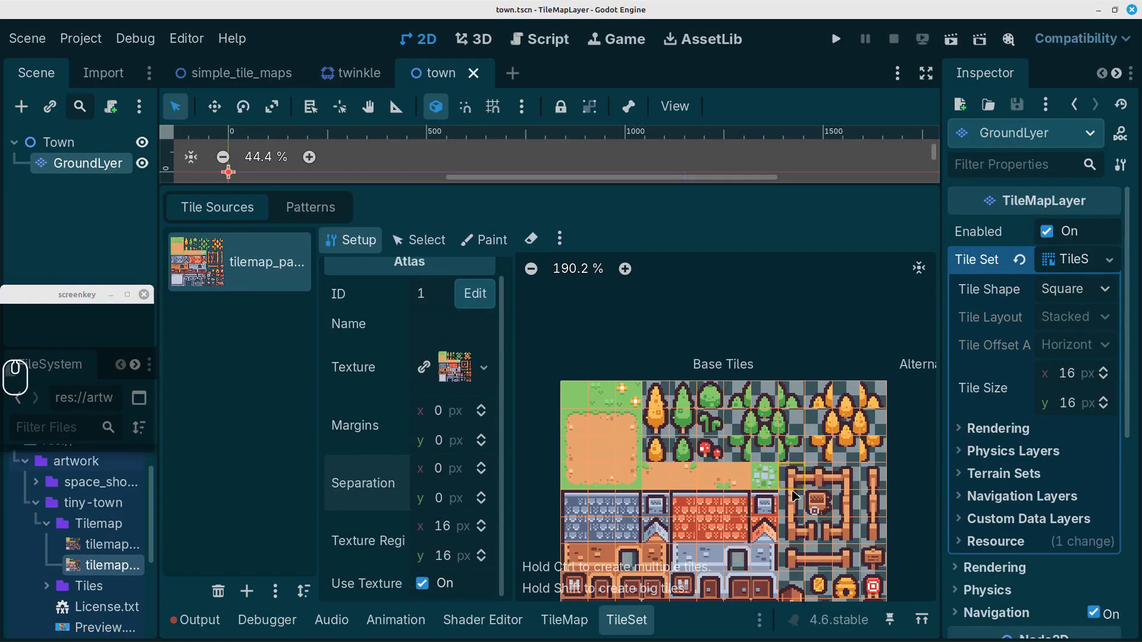
pyautogui.scroll(-1, 752, 497)
pyautogui.moveTo(747, 525); pyautogui.dragTo(725, 416, button='middle')
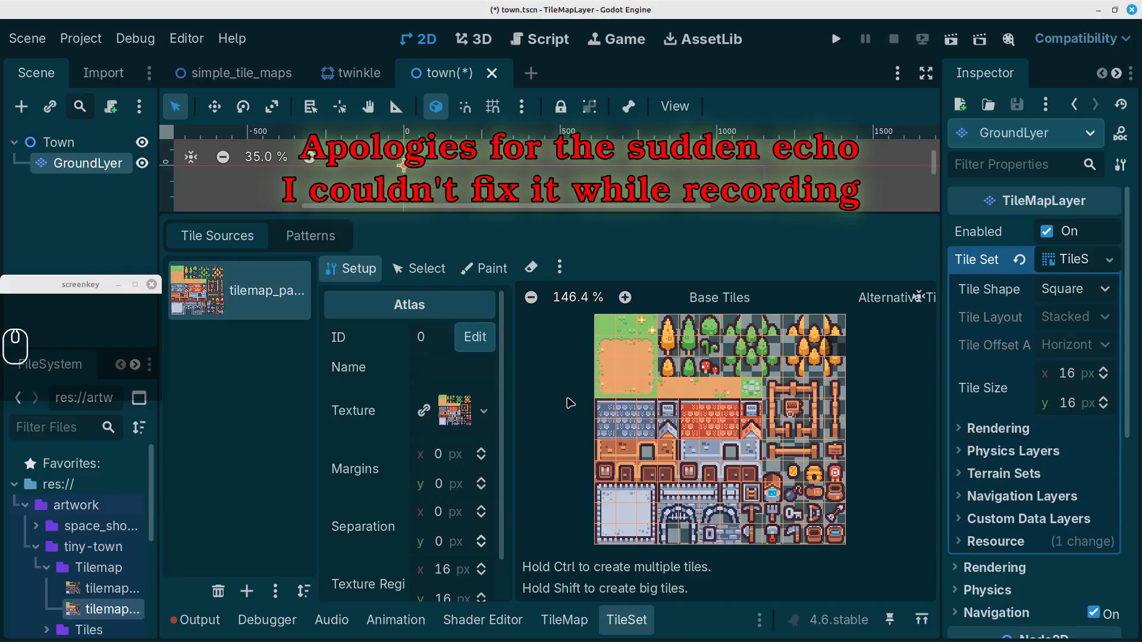
pyautogui.click(636, 620)
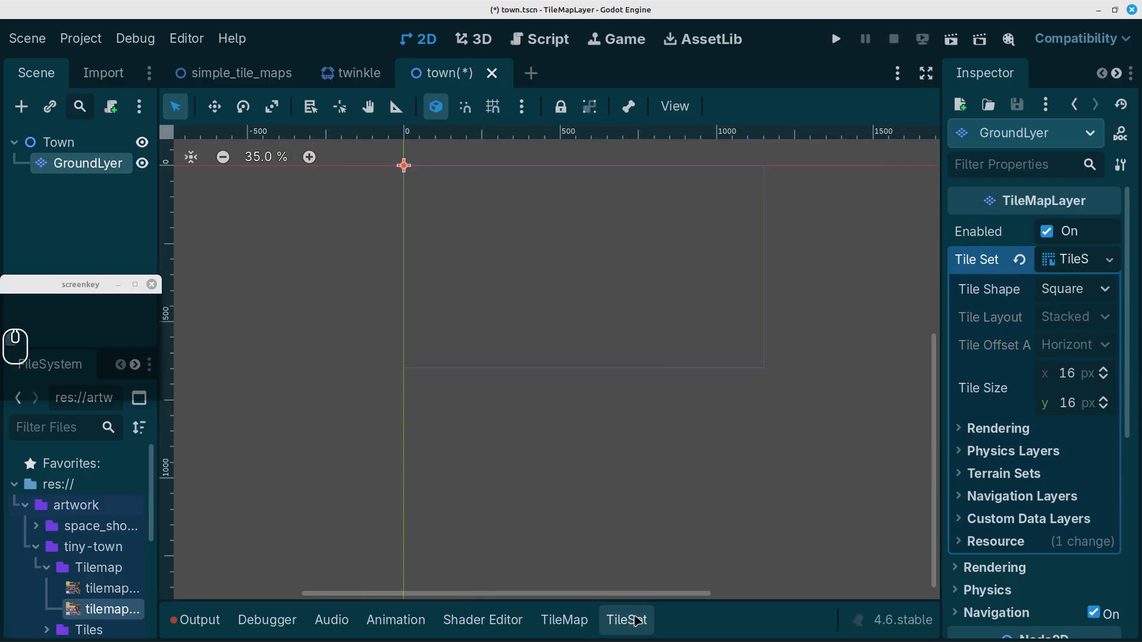
pyautogui.click(637, 620)
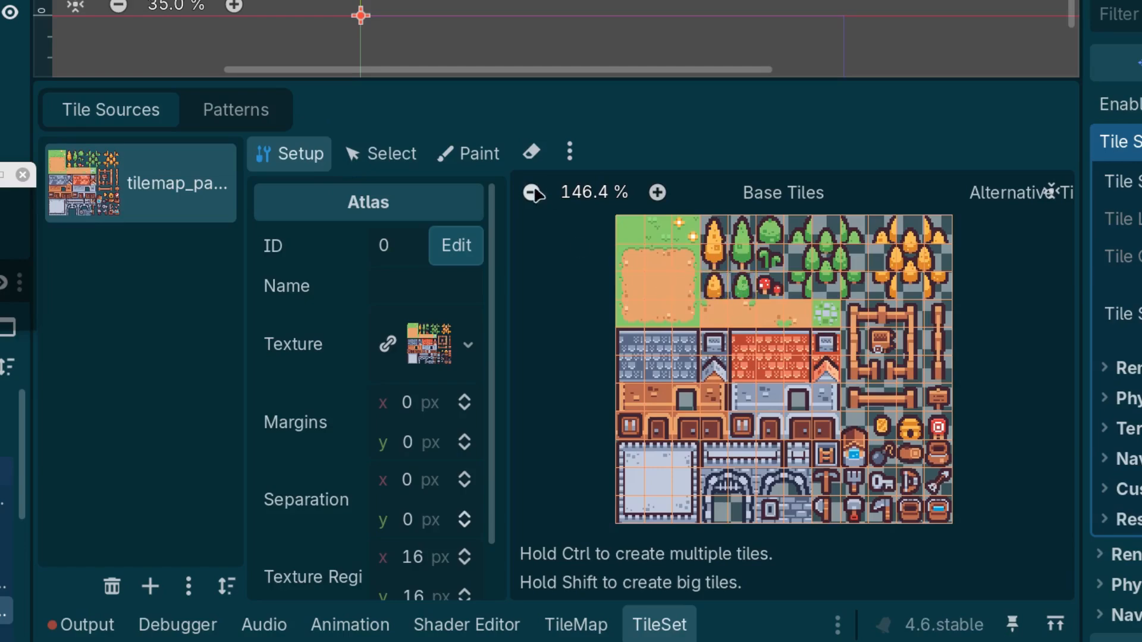
# Erase the block of tree and mushroom tiles in the atlas's first three rows, from atlas coordinates (3, 0) to the last column
pyautogui.click(532, 158)
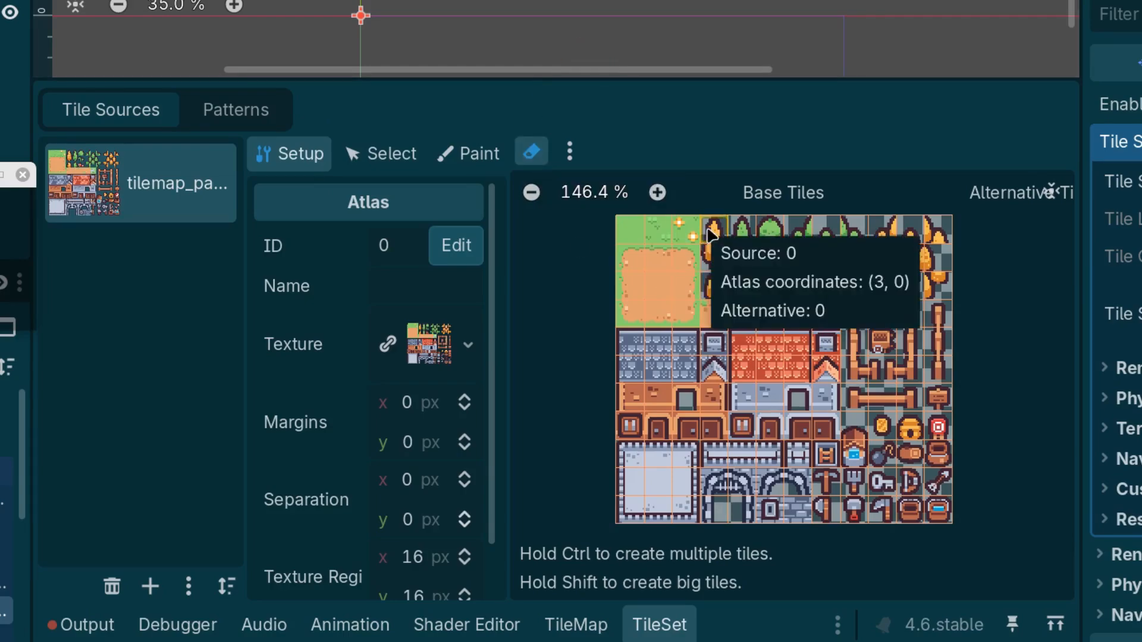
pyautogui.moveTo(709, 235); pyautogui.dragTo(936, 296)
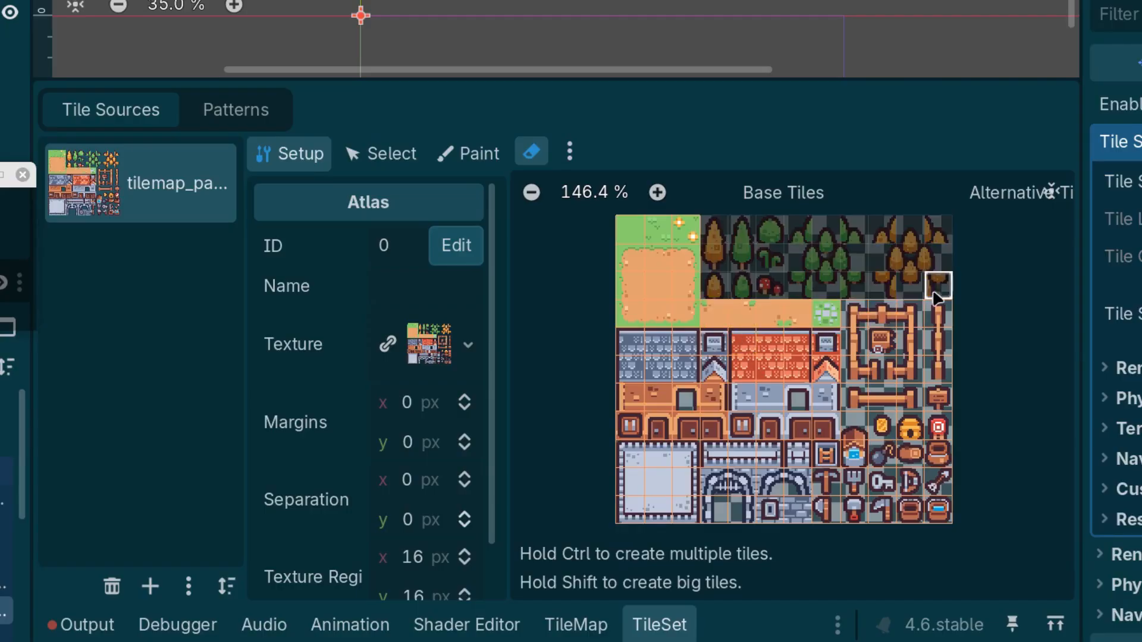
# Erase the fence, item, building and castle tiles from the atlas, keeping only the grass and dirt ground tiles
pyautogui.moveTo(945, 515)
pyautogui.mouseDown()
pyautogui.moveTo(842, 327)
pyautogui.moveTo(844, 304)
pyautogui.mouseUp()
pyautogui.moveTo(623, 338)
pyautogui.mouseDown()
pyautogui.moveTo(788, 510)
pyautogui.moveTo(824, 515)
pyautogui.mouseUp()
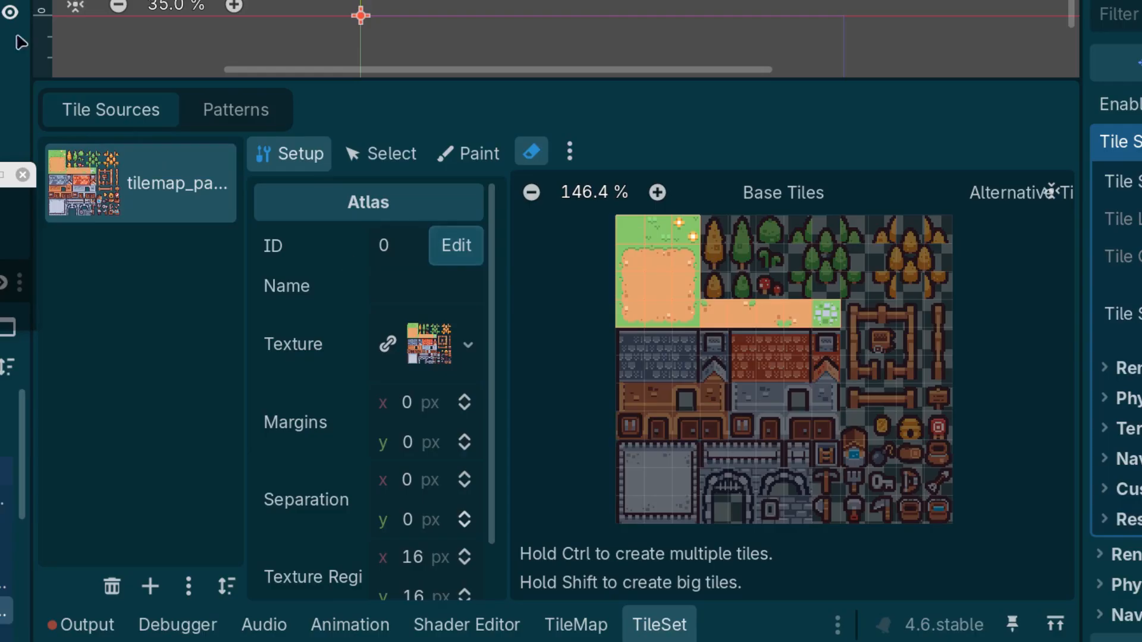
# Fill the whole viewport rectangle on the ground layer with a random mix of all the grass and dirt tiles
pyautogui.click(576, 625)
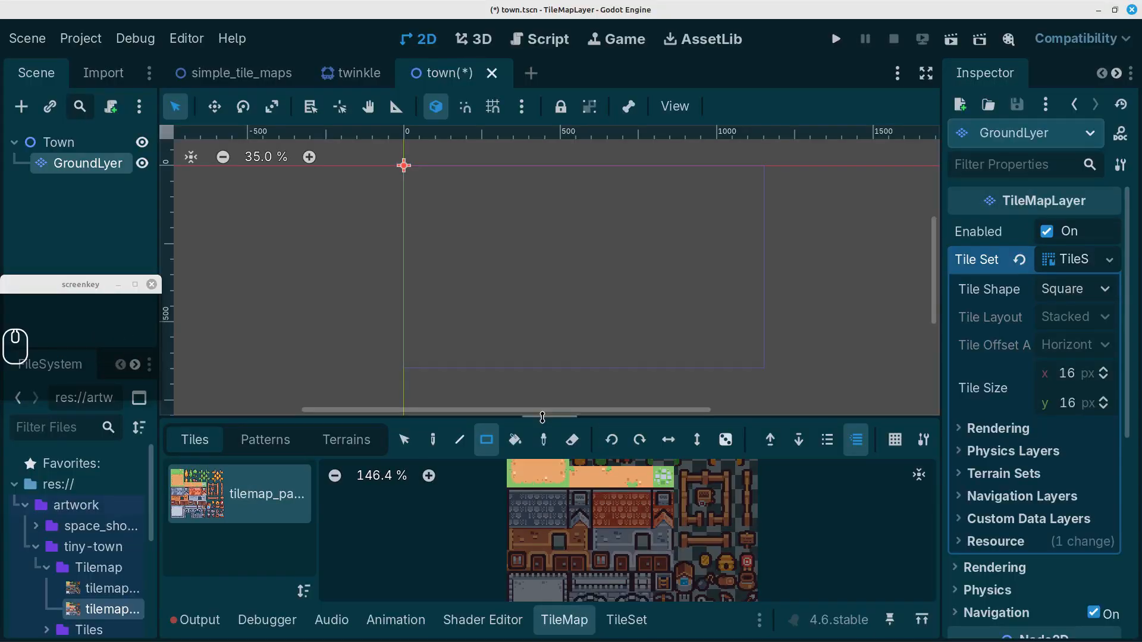
pyautogui.moveTo(542, 418); pyautogui.dragTo(543, 278)
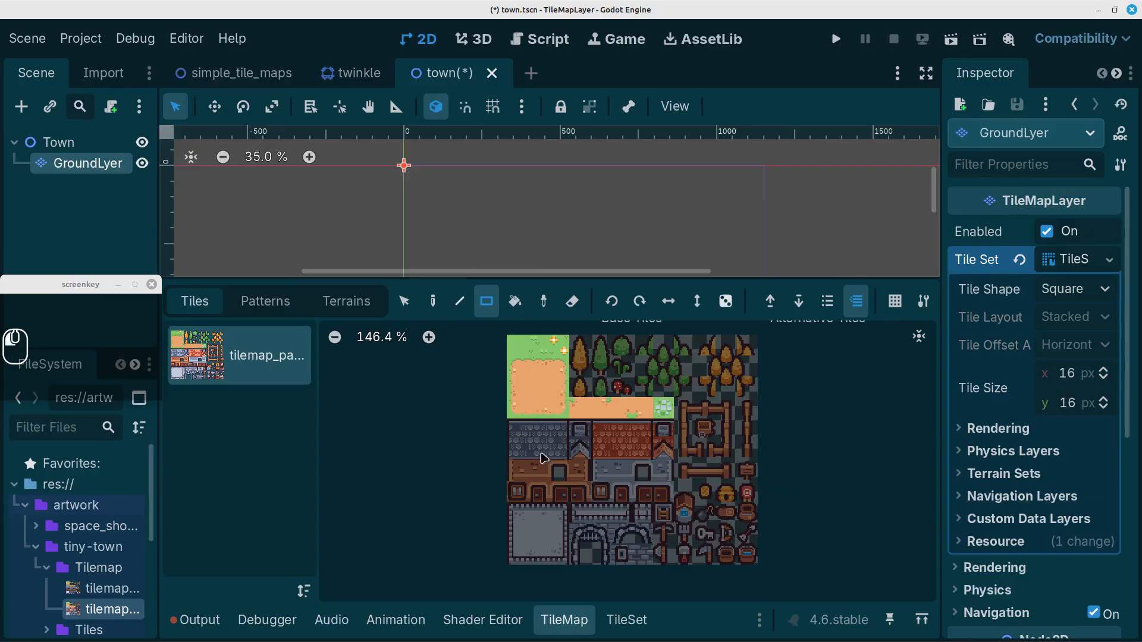
pyautogui.moveTo(651, 500); pyautogui.dragTo(662, 505, button='middle')
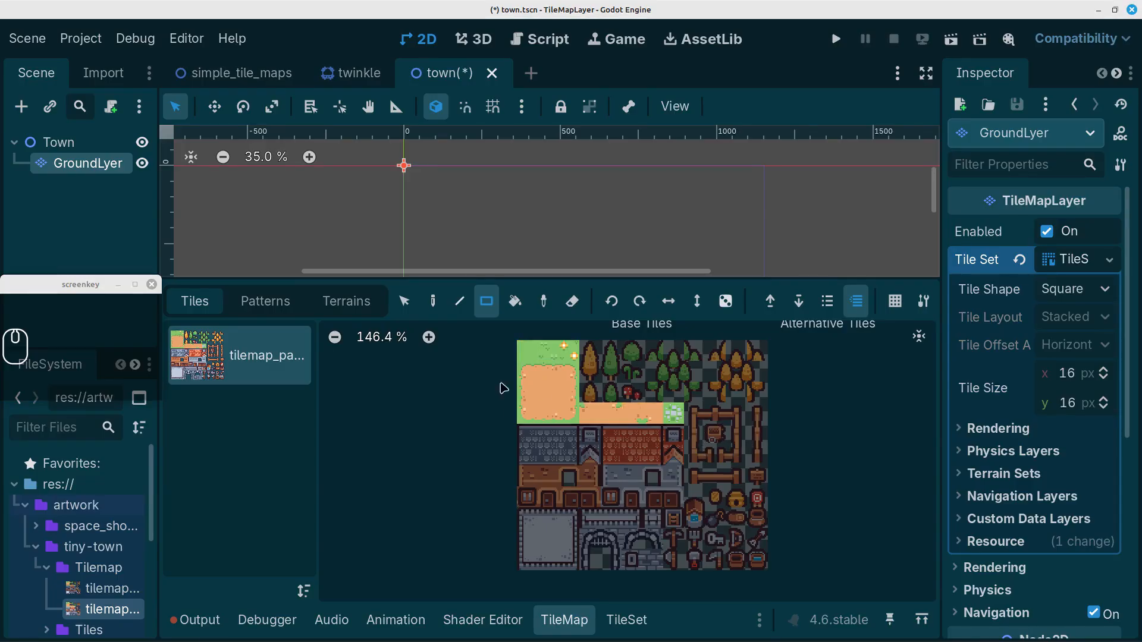
pyautogui.moveTo(521, 355); pyautogui.dragTo(678, 417)
pyautogui.moveTo(675, 414); pyautogui.dragTo(506, 334)
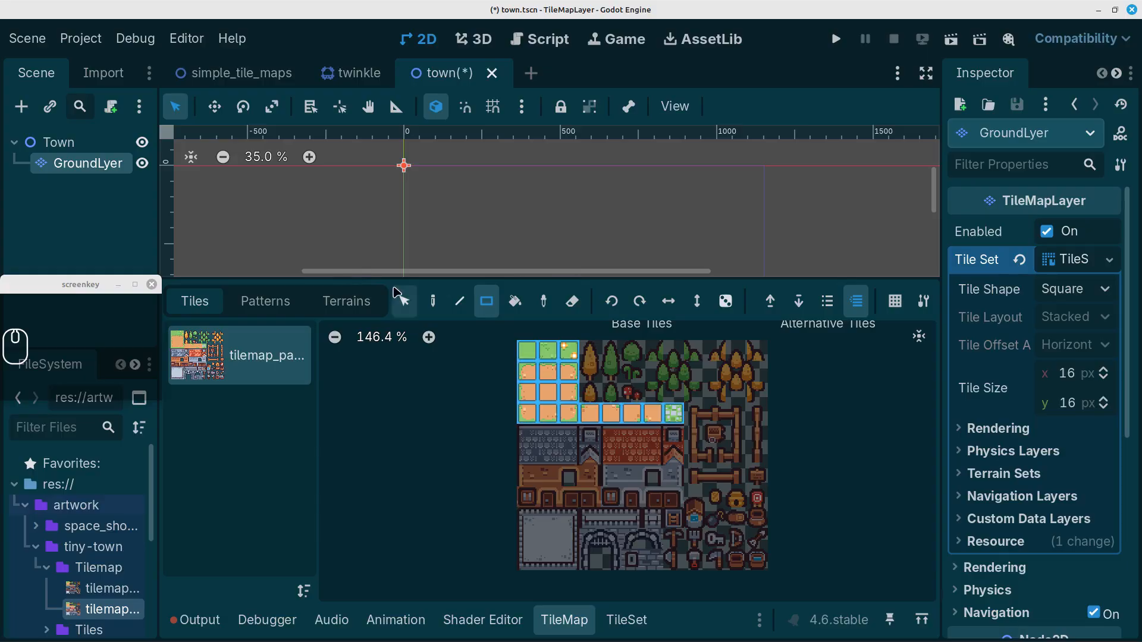
pyautogui.click(721, 304)
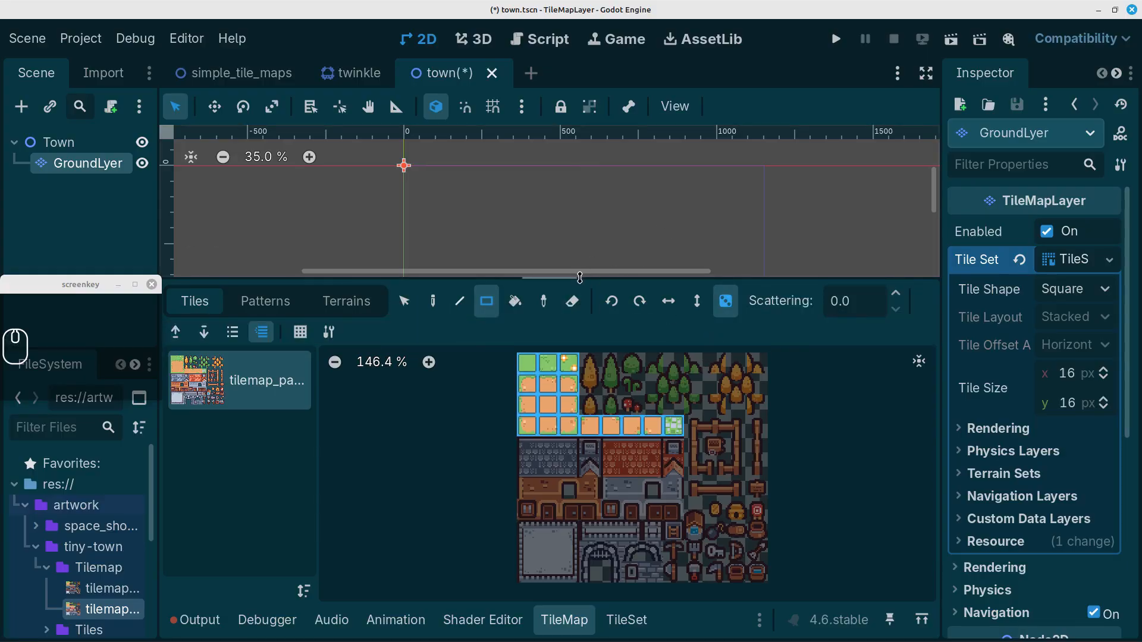
pyautogui.moveTo(576, 278); pyautogui.dragTo(566, 413)
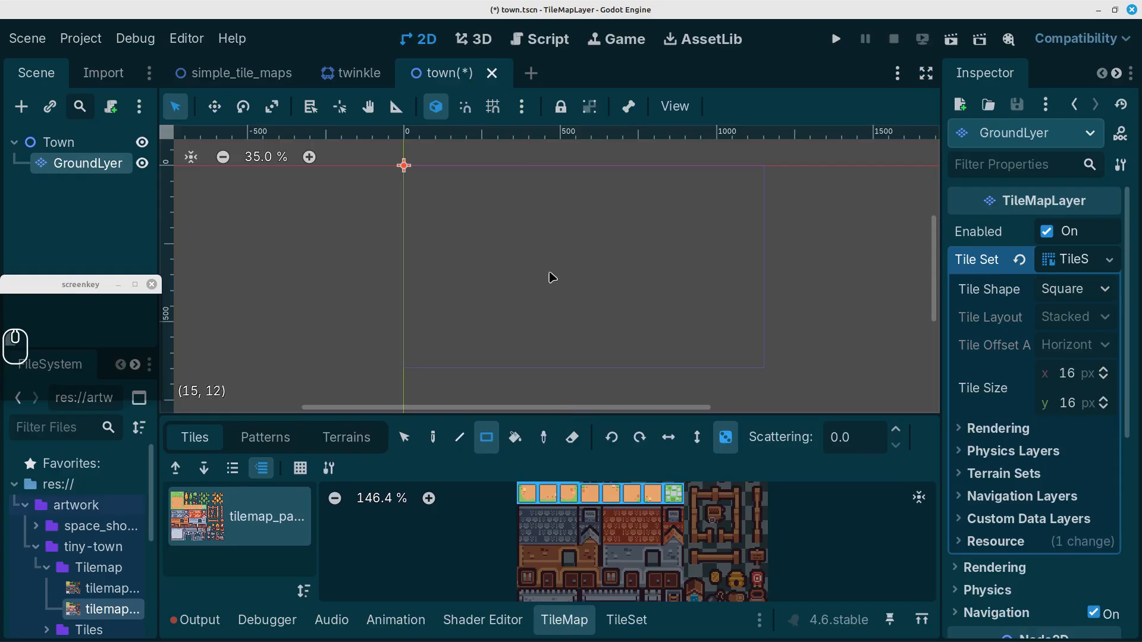
pyautogui.moveTo(762, 370)
pyautogui.mouseDown()
pyautogui.moveTo(433, 214)
pyautogui.moveTo(396, 158)
pyautogui.moveTo(404, 167)
pyautogui.mouseUp()
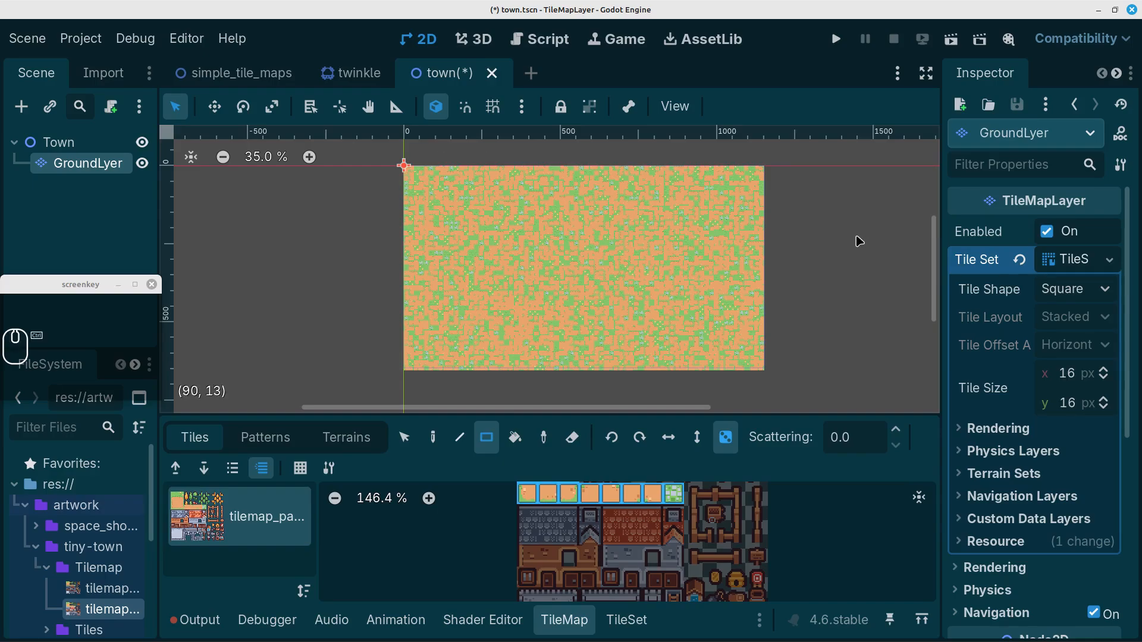
# Save the town scene and run it to check the painted ground, closing the game window at the end
pyautogui.hotkey('ctrl', 's')
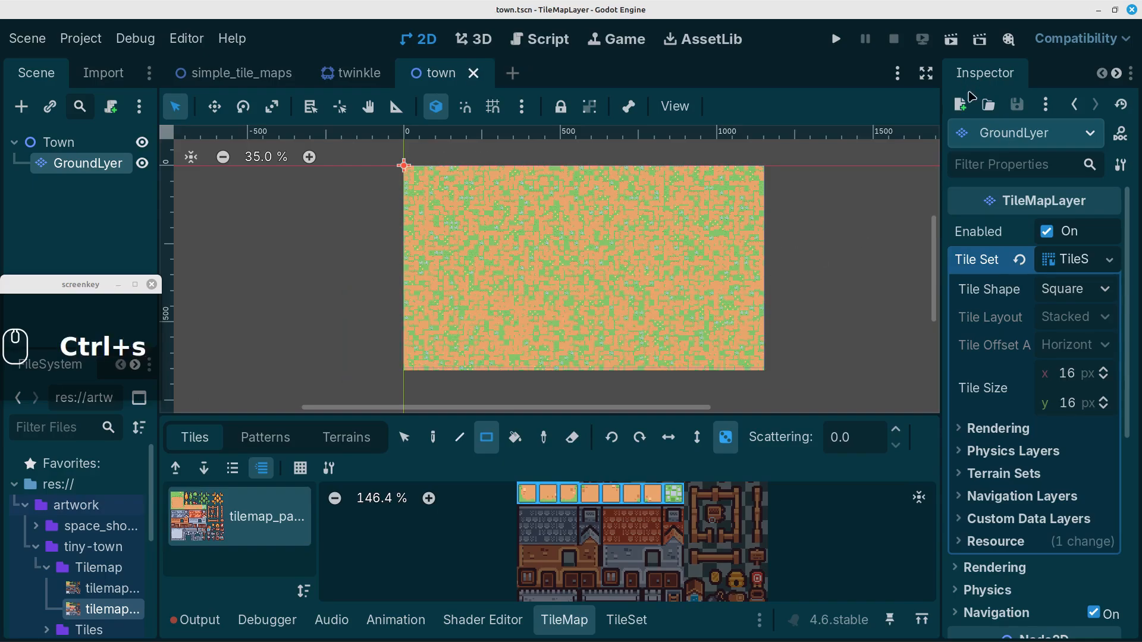
pyautogui.click(950, 38)
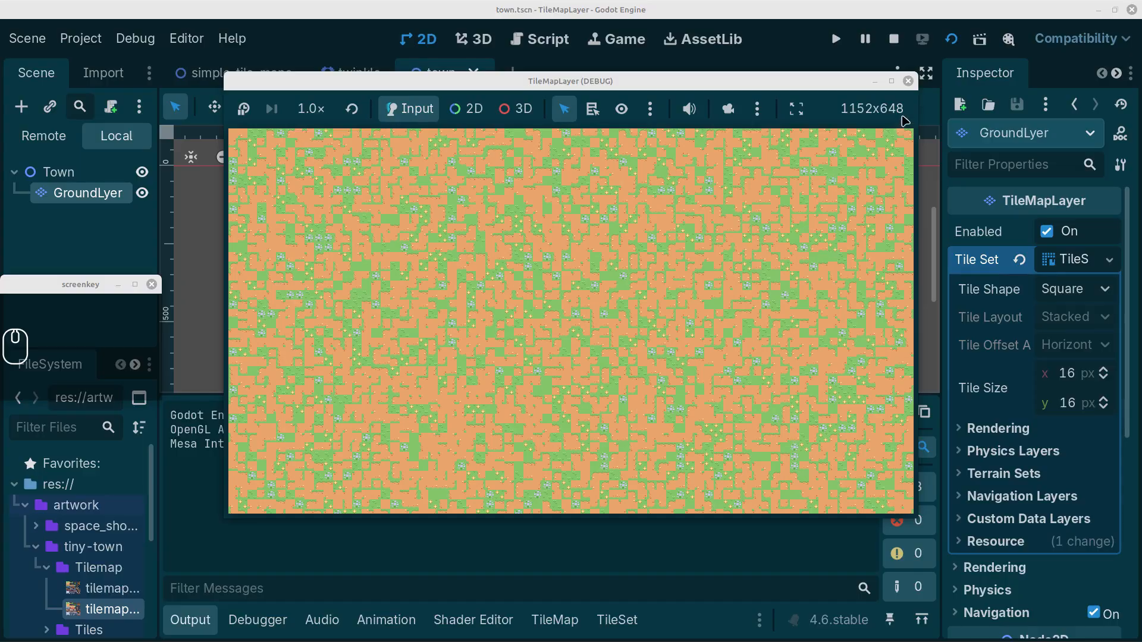
pyautogui.click(908, 82)
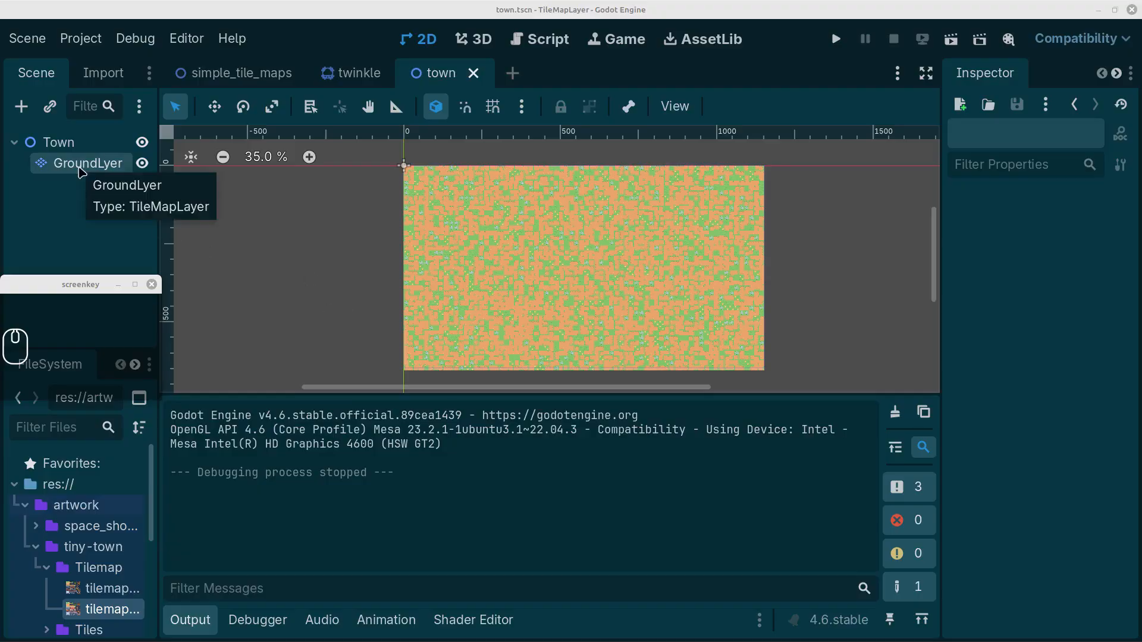
# Duplicate the GroundLyer node and rename the copy brush
pyautogui.click(82, 164)
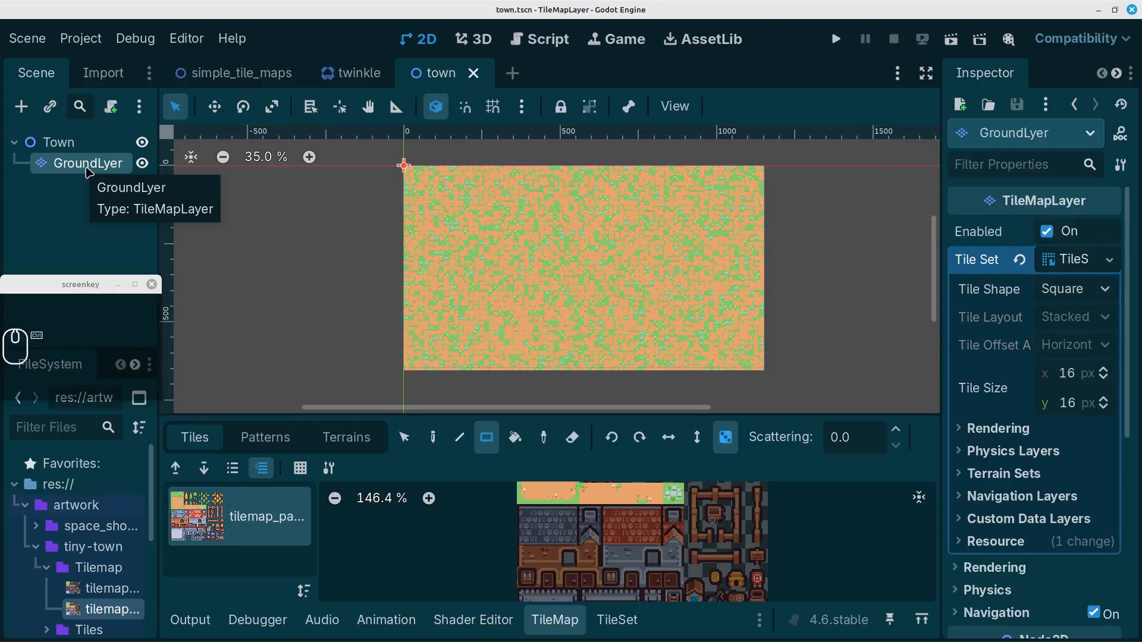
pyautogui.hotkey('ctrl', 'd')
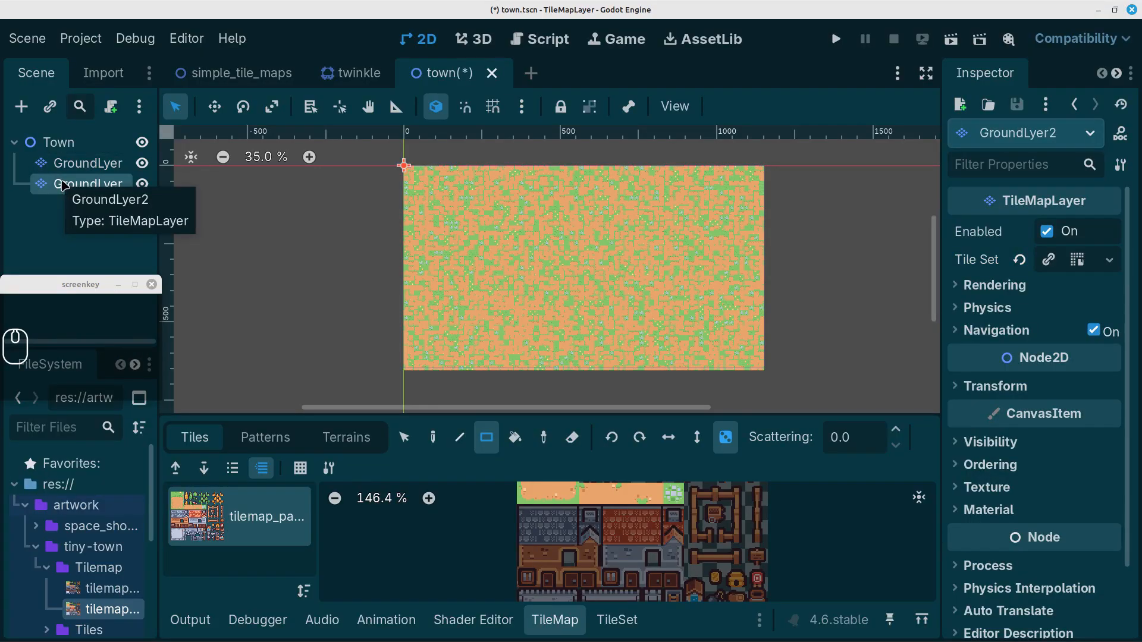
pyautogui.doubleClick(64, 185)
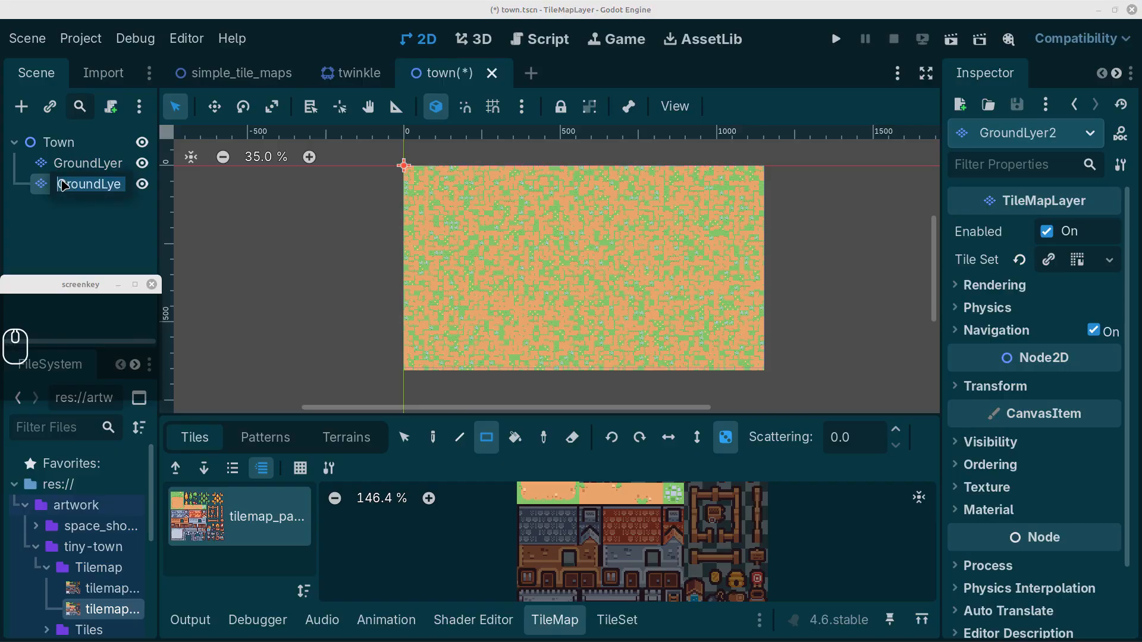
pyautogui.write('bru')
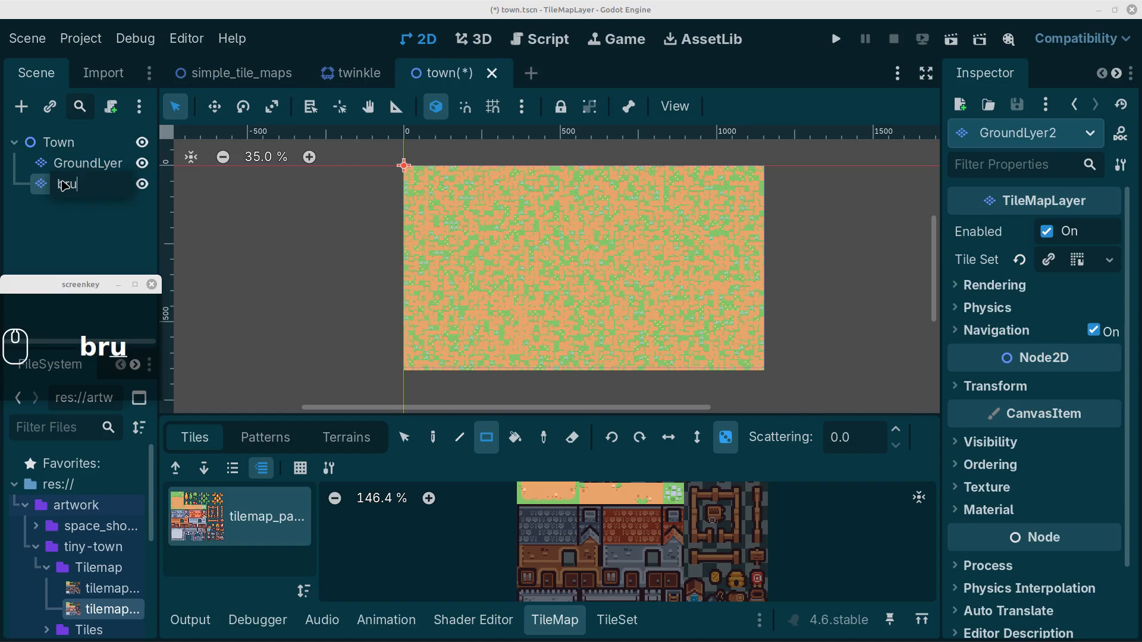
pyautogui.write('sh')
pyautogui.press('Return')
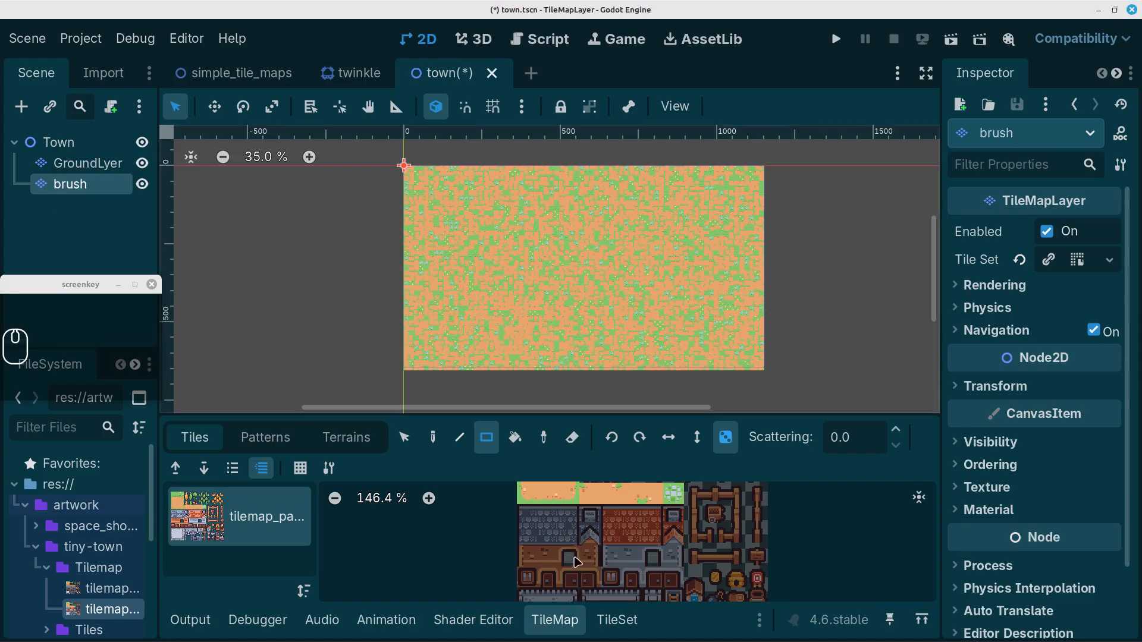
# Try to erase the grass and dirt ground tiles from the brush layer's tile set atlas
pyautogui.click(613, 620)
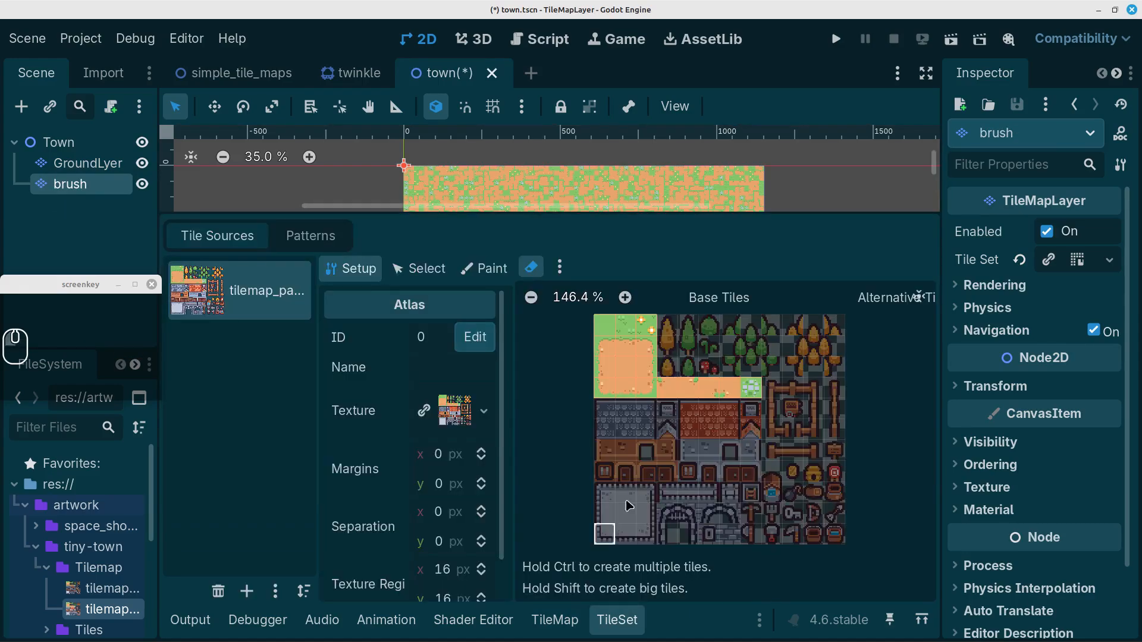
pyautogui.moveTo(647, 463); pyautogui.dragTo(669, 480, button='middle')
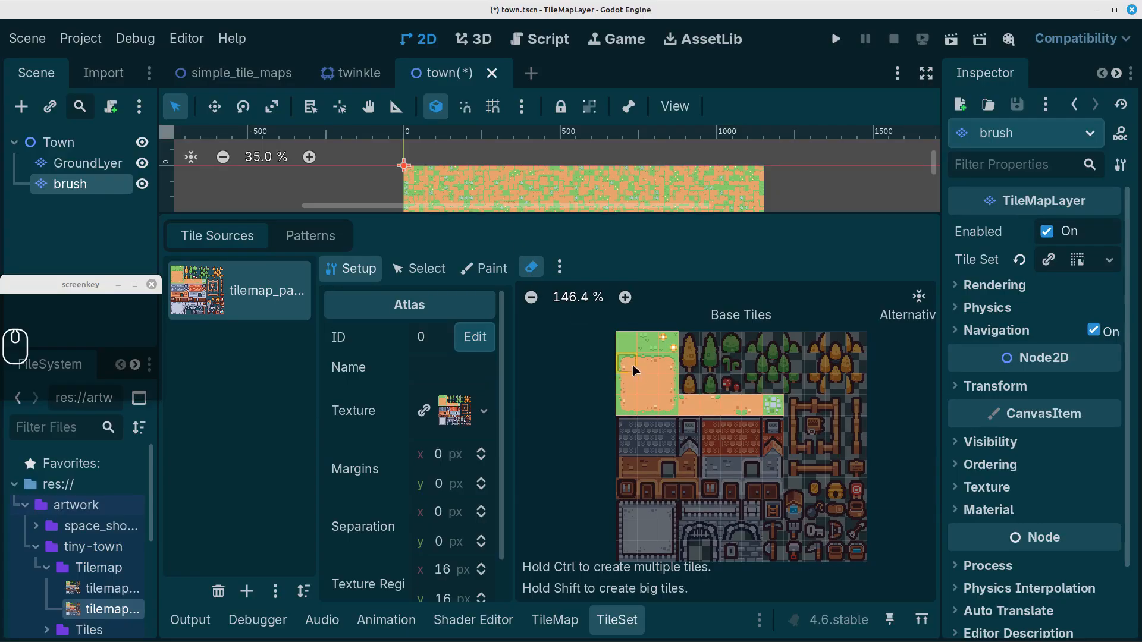
pyautogui.moveTo(622, 345)
pyautogui.mouseDown()
pyautogui.moveTo(647, 375)
pyautogui.moveTo(653, 406)
pyautogui.moveTo(776, 406)
pyautogui.mouseUp()
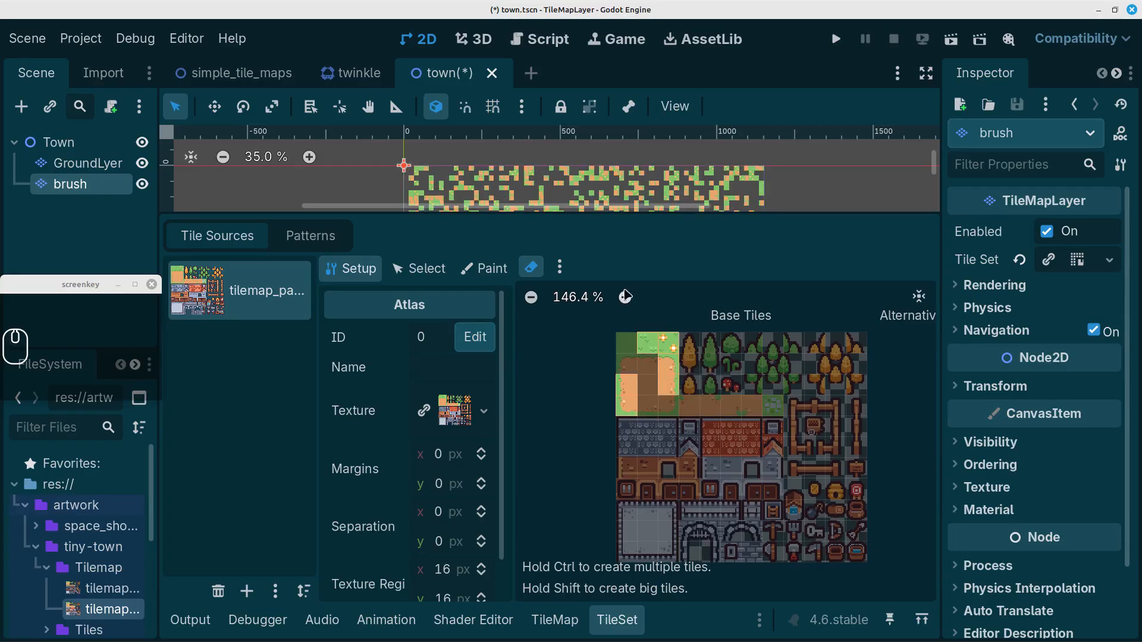
pyautogui.moveTo(538, 217); pyautogui.dragTo(541, 400)
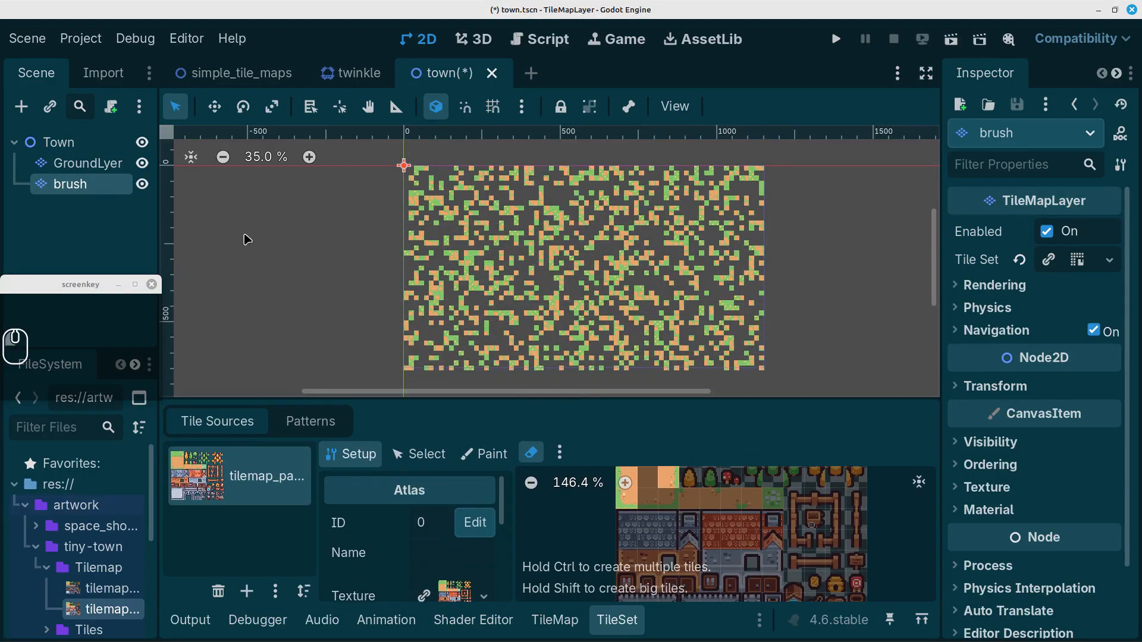
pyautogui.click(77, 167)
pyautogui.click(77, 169)
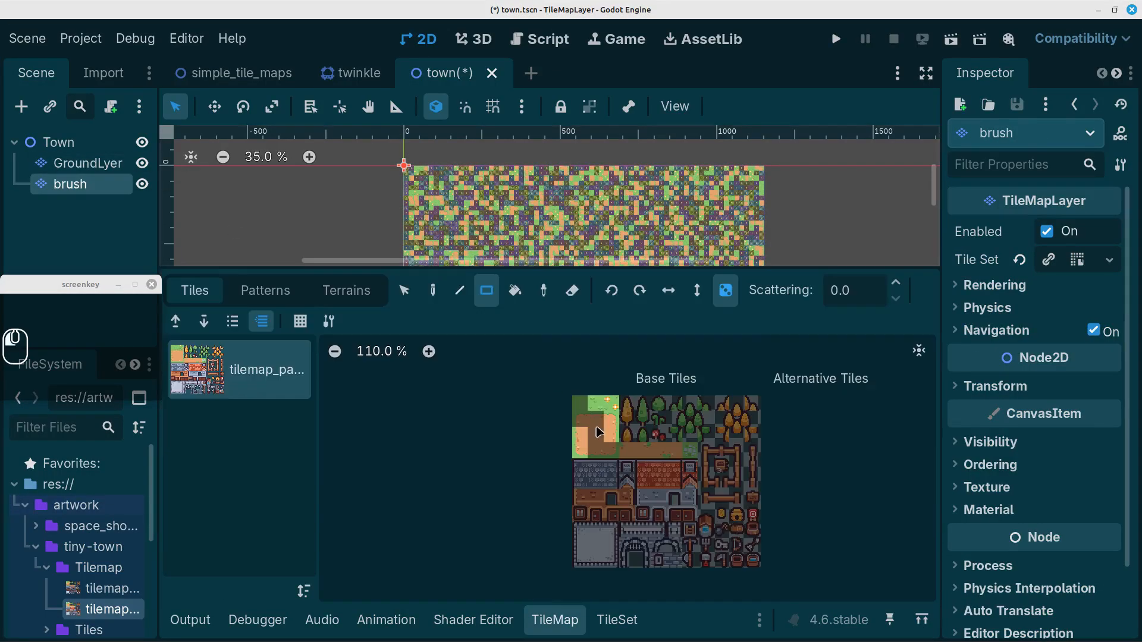
pyautogui.moveTo(585, 399); pyautogui.dragTo(617, 440)
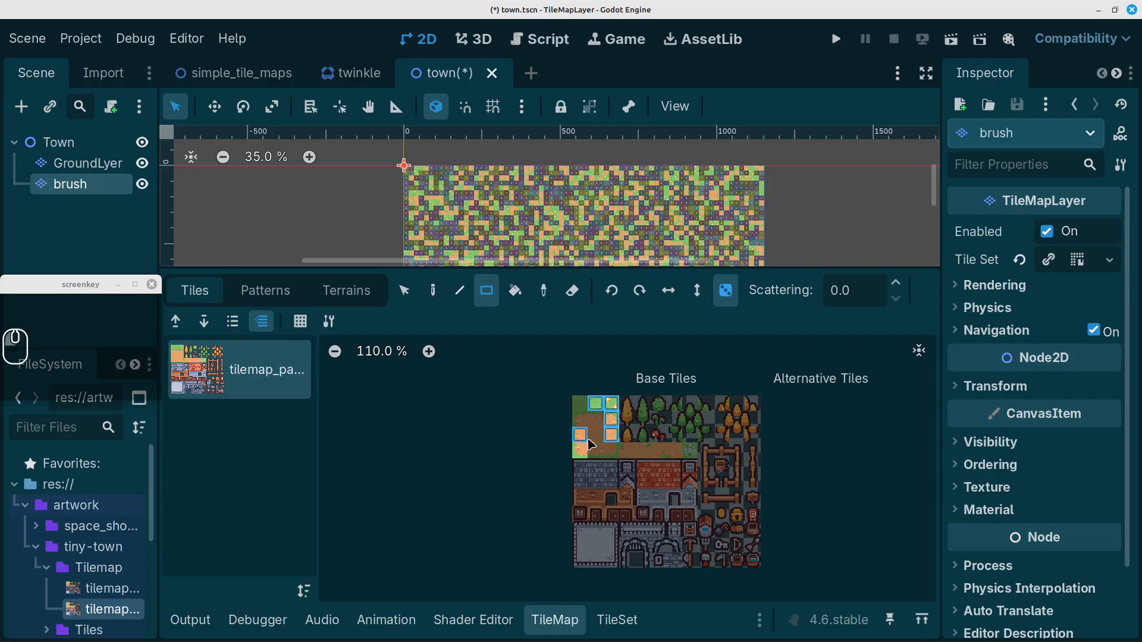
pyautogui.click(617, 621)
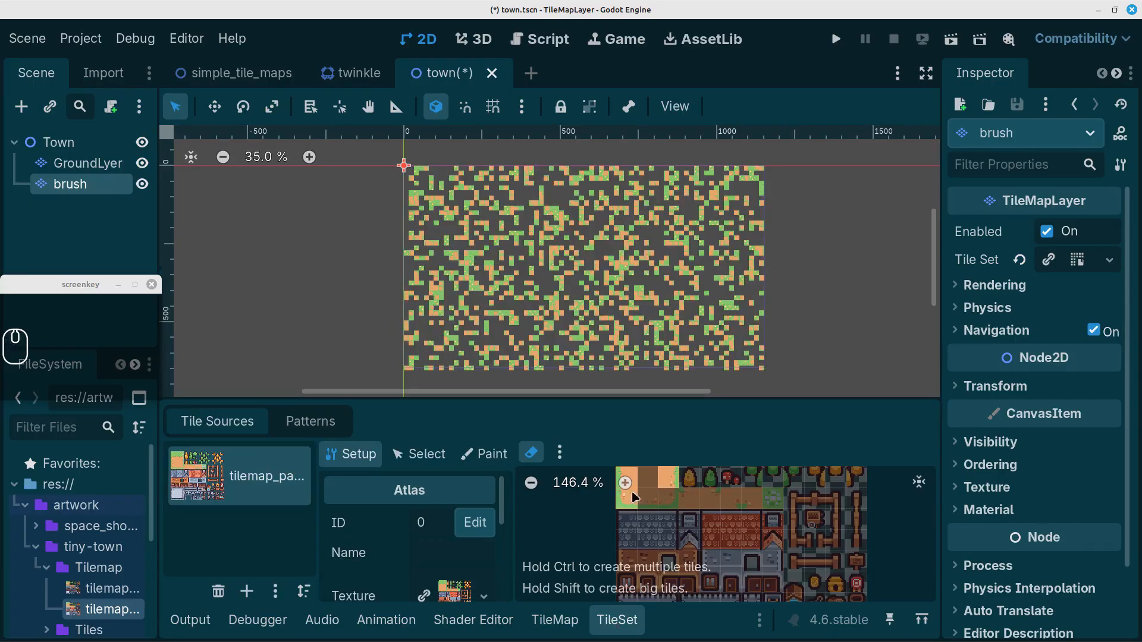
pyautogui.moveTo(671, 503)
pyautogui.mouseDown()
pyautogui.moveTo(650, 495)
pyautogui.moveTo(676, 518)
pyautogui.moveTo(666, 544)
pyautogui.moveTo(632, 538)
pyautogui.moveTo(628, 571)
pyautogui.mouseUp()
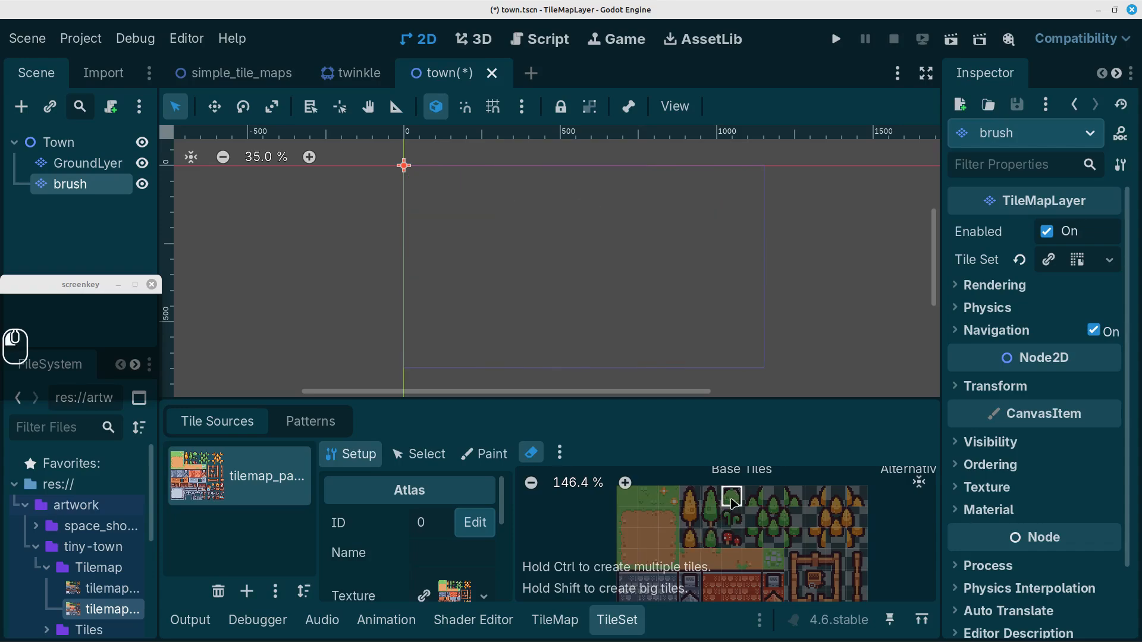
# Try to create the tree and mushroom tiles beside the grass block, and compare the brush and ground layers
pyautogui.click(531, 453)
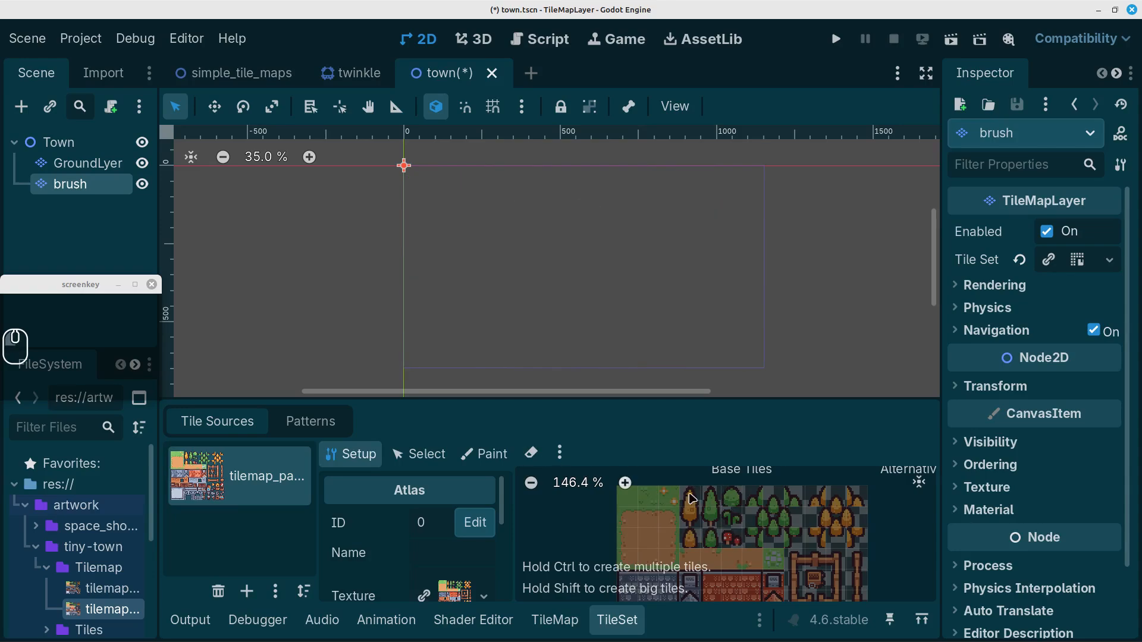
pyautogui.moveTo(730, 497)
pyautogui.mouseDown()
pyautogui.moveTo(728, 538)
pyautogui.moveTo(690, 538)
pyautogui.mouseUp()
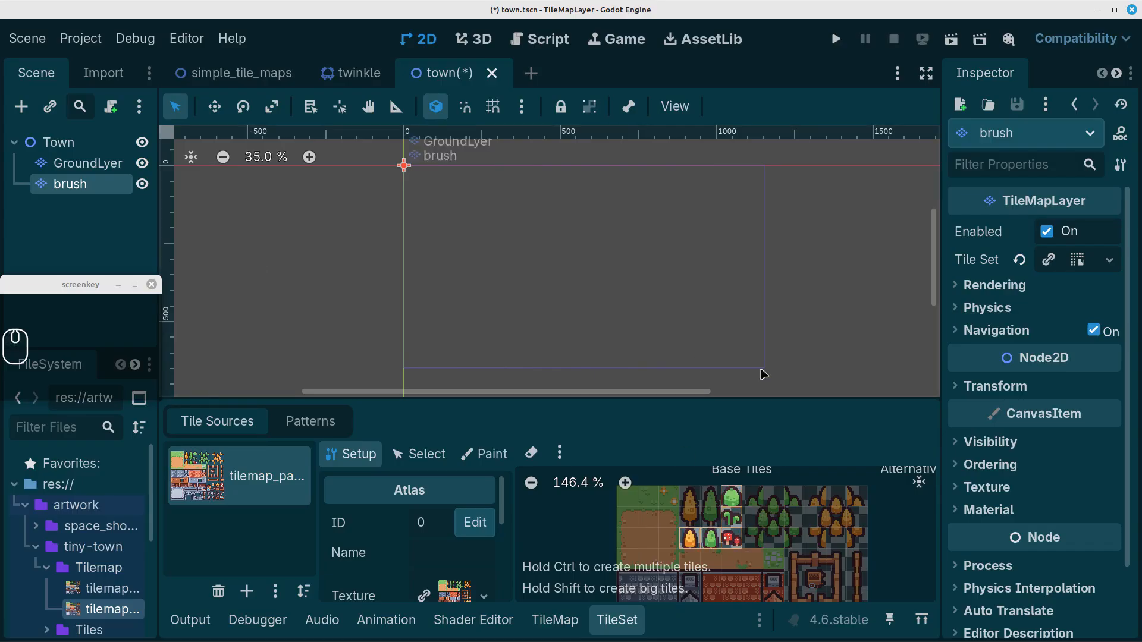
pyautogui.click(55, 167)
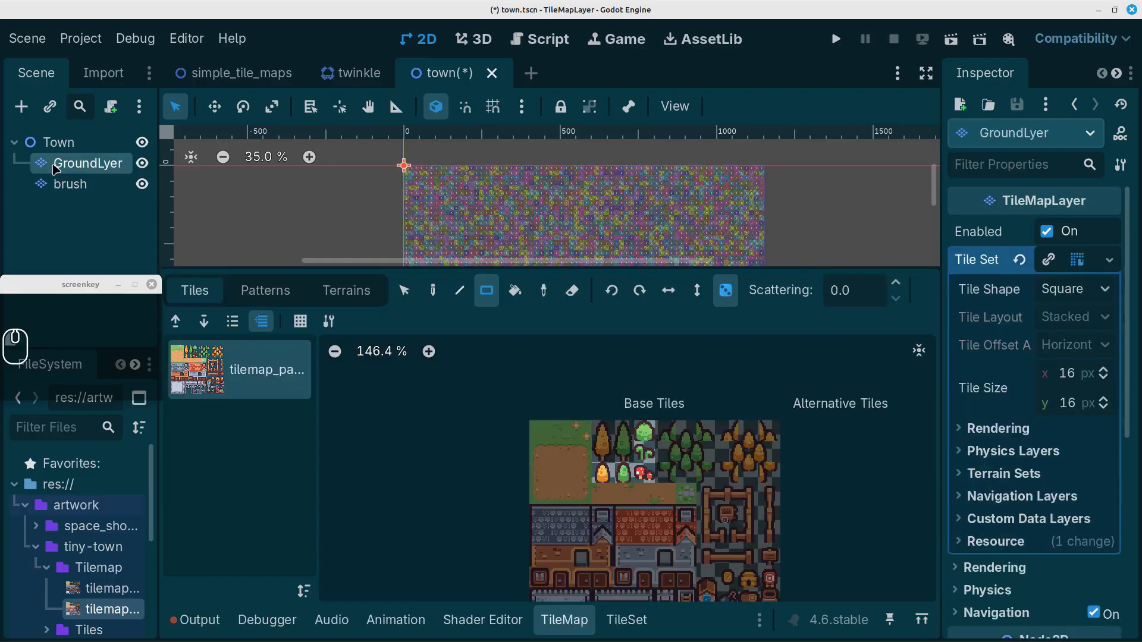
pyautogui.click(75, 188)
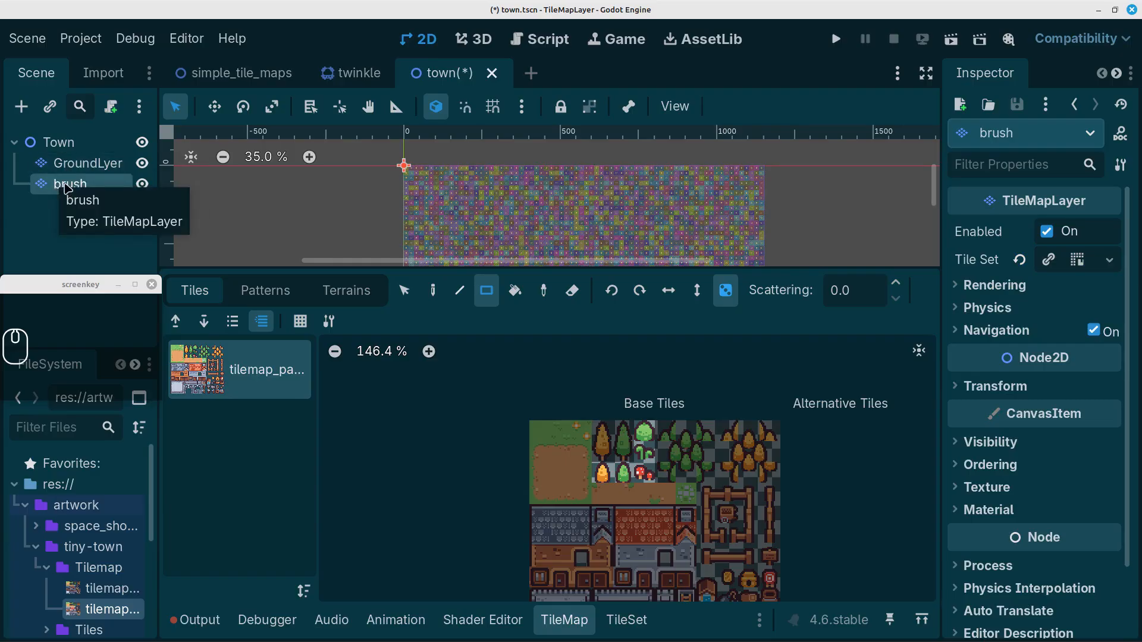
pyautogui.scroll(2, 543, 437)
pyautogui.scroll(-4, 538, 446)
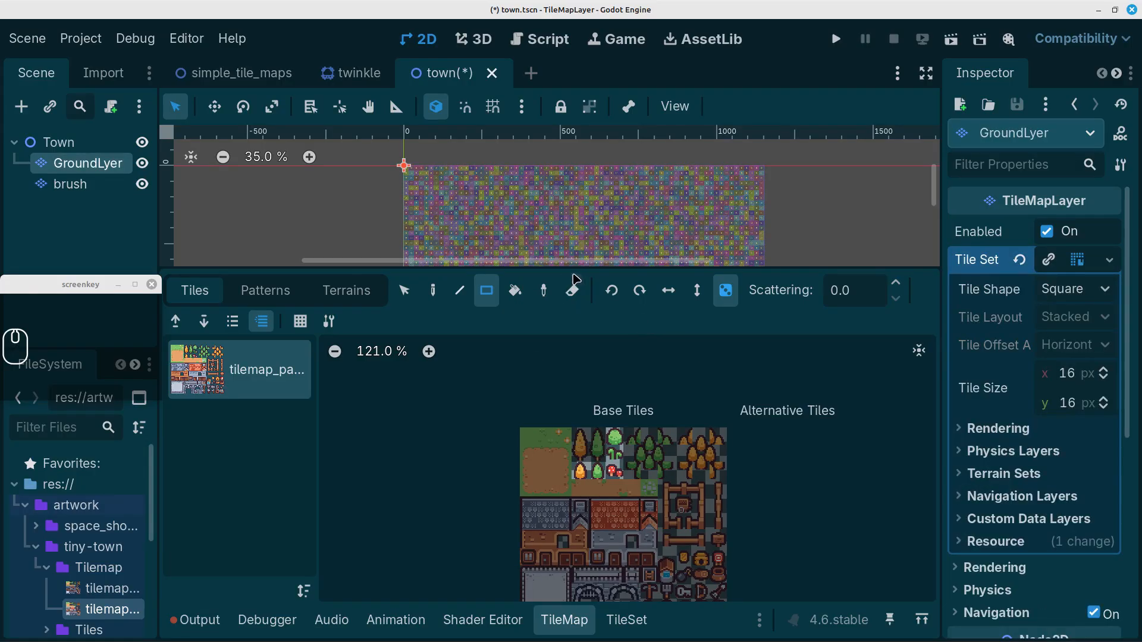
# Undo the tile erasures and creations made in the tile set shared by both layers
pyautogui.hotkey('ctrl', 'z')
pyautogui.hotkey('ctrl', 'z')
pyautogui.hotkey('ctrl', 'z')
pyautogui.hotkey('ctrl', 'z')
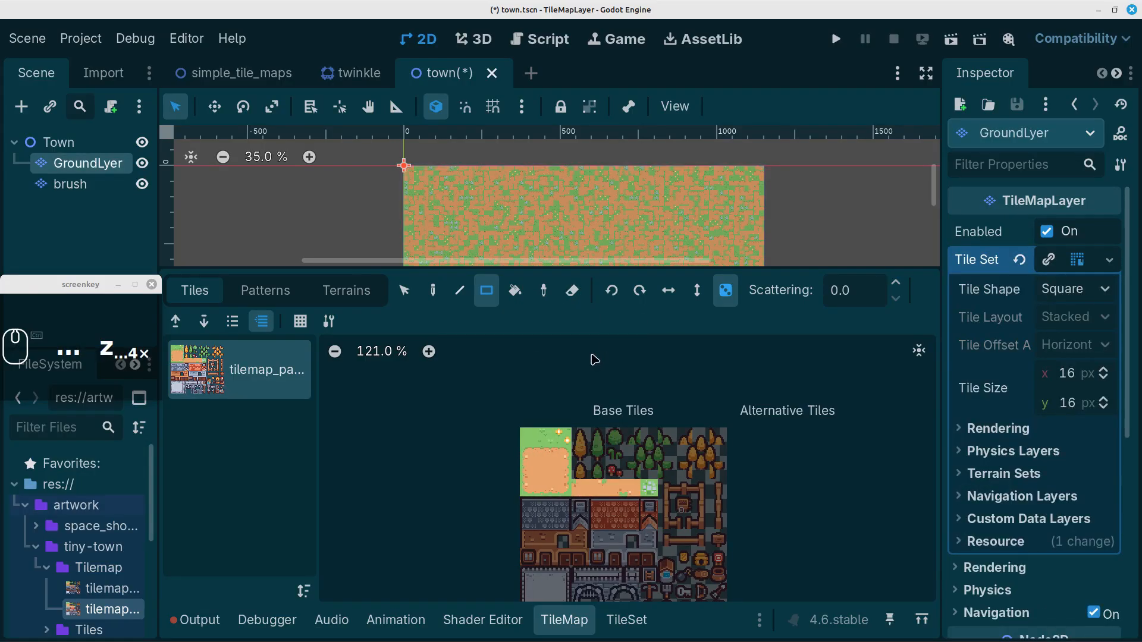
# Make the brush layer's tile set unique, and narrow the inspector to give the scene view more room
pyautogui.click(54, 185)
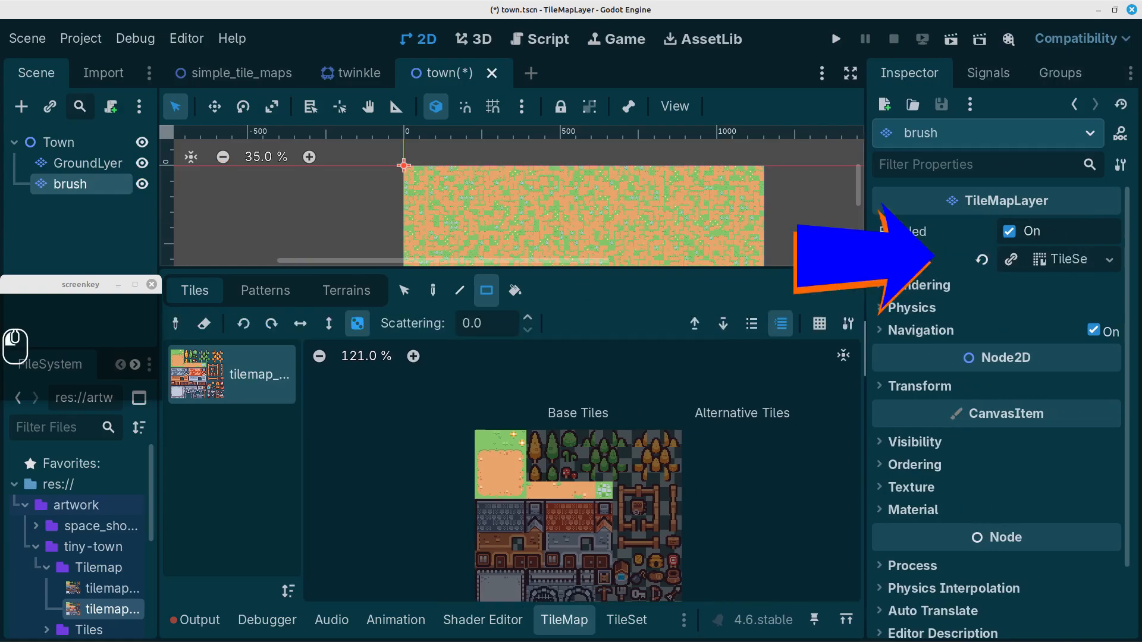
pyautogui.click(1065, 259)
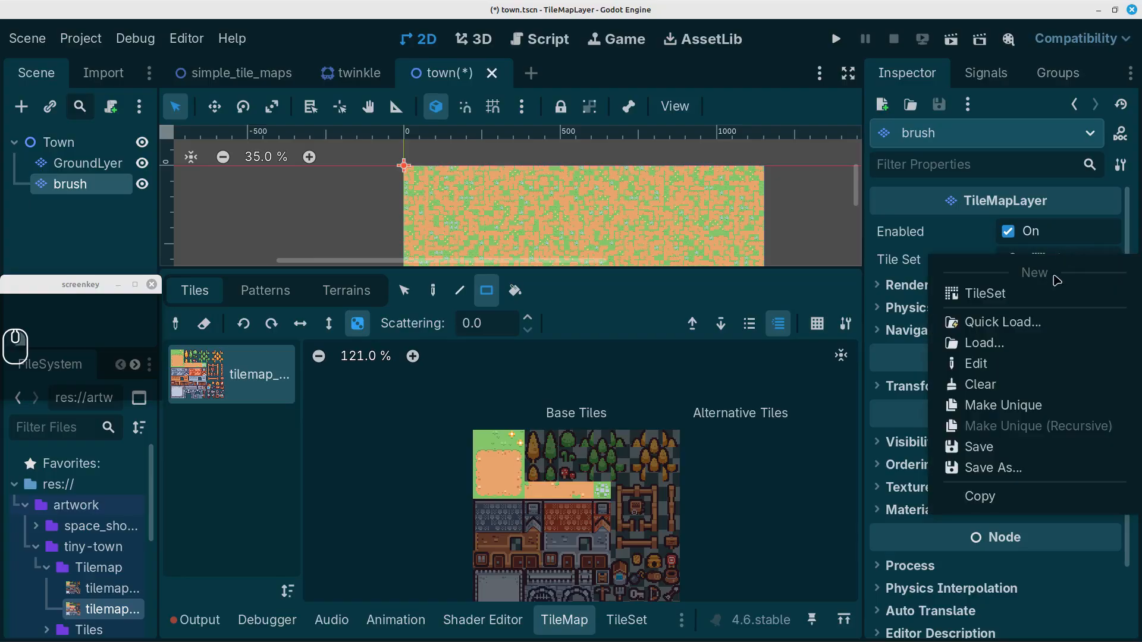
pyautogui.click(1003, 407)
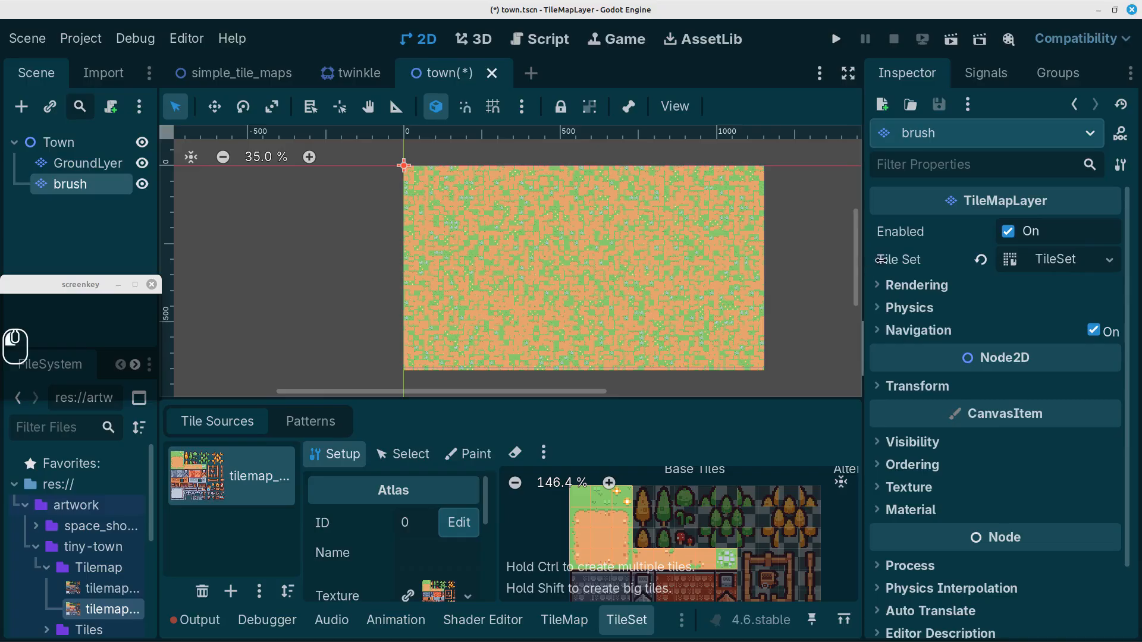
pyautogui.moveTo(881, 259); pyautogui.dragTo(959, 259)
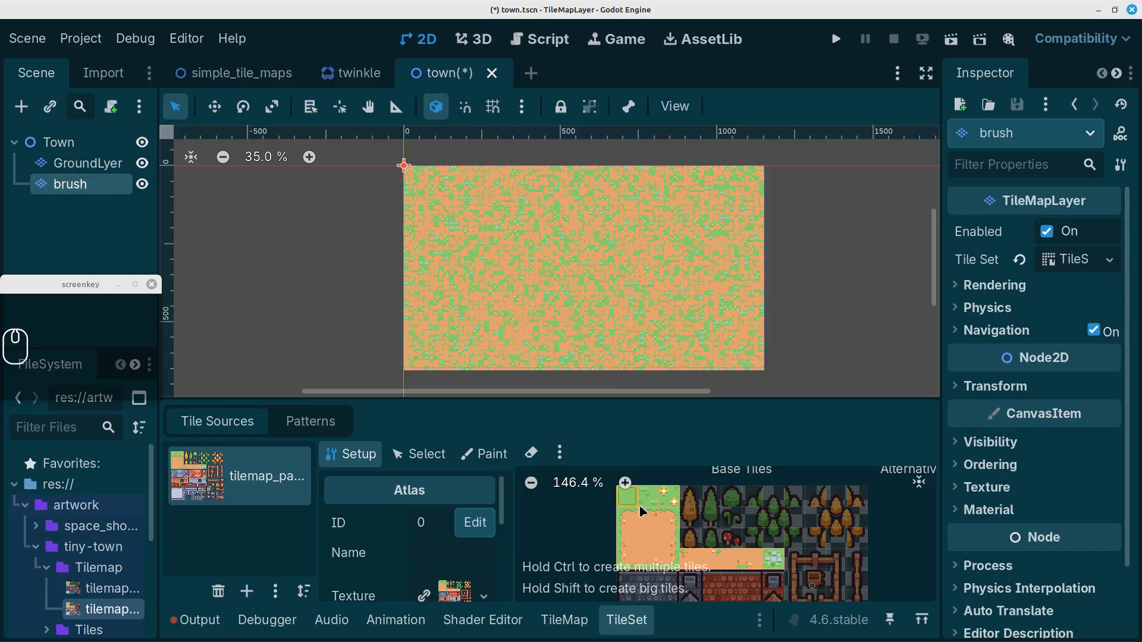
# Erase all grass and dirt ground tiles from the brush layer's own tile set atlas
pyautogui.press('e')
pyautogui.moveTo(780, 565)
pyautogui.keyDown('ctrl'); pyautogui.mouseDown()
pyautogui.moveTo(666, 540)
pyautogui.moveTo(627, 497)
pyautogui.mouseUp(); pyautogui.keyUp('ctrl')
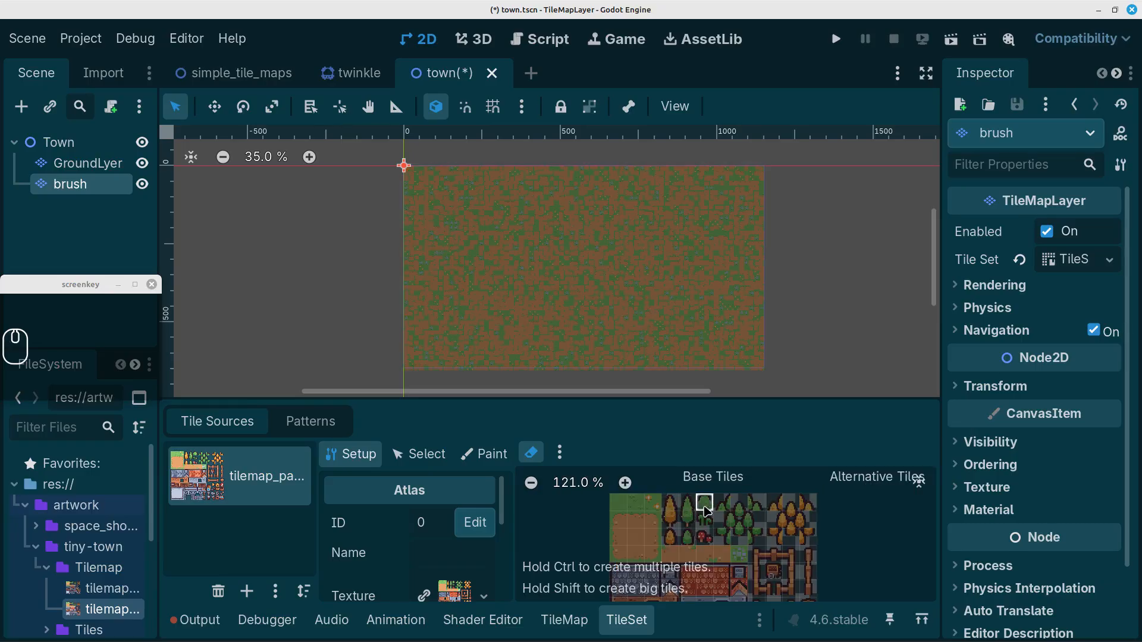
# Create the bush, sprout, small tree and mushroom tiles in the brush layer's atlas, and compare its tiles with the ground layer's
pyautogui.click(530, 456)
pyautogui.moveTo(708, 504)
pyautogui.mouseDown()
pyautogui.moveTo(708, 524)
pyautogui.moveTo(669, 534)
pyautogui.mouseUp()
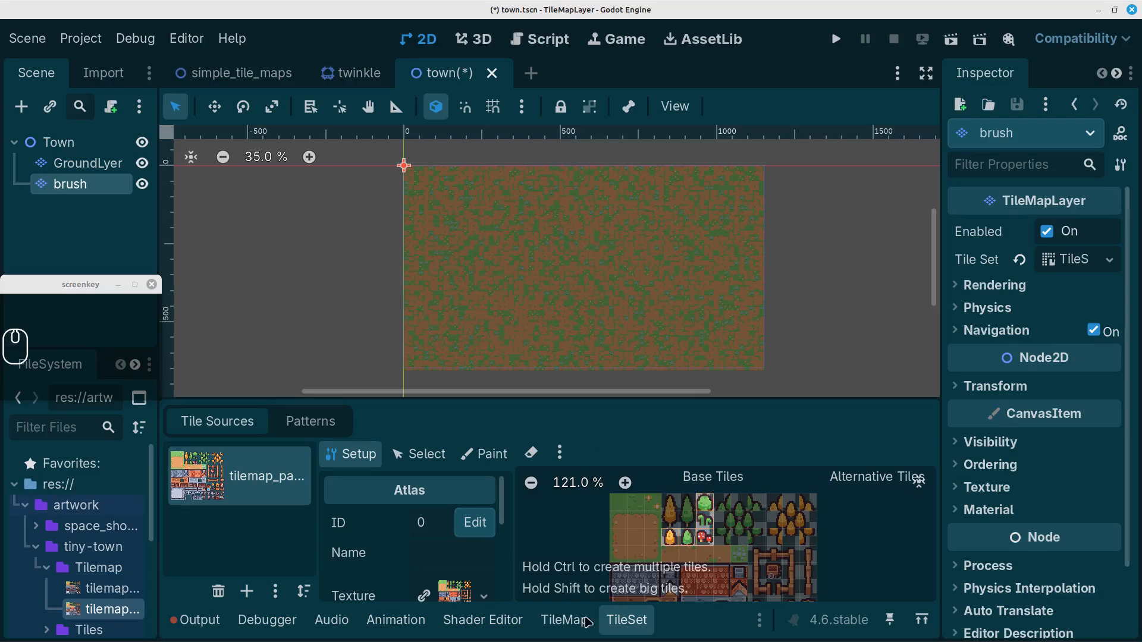
pyautogui.click(562, 621)
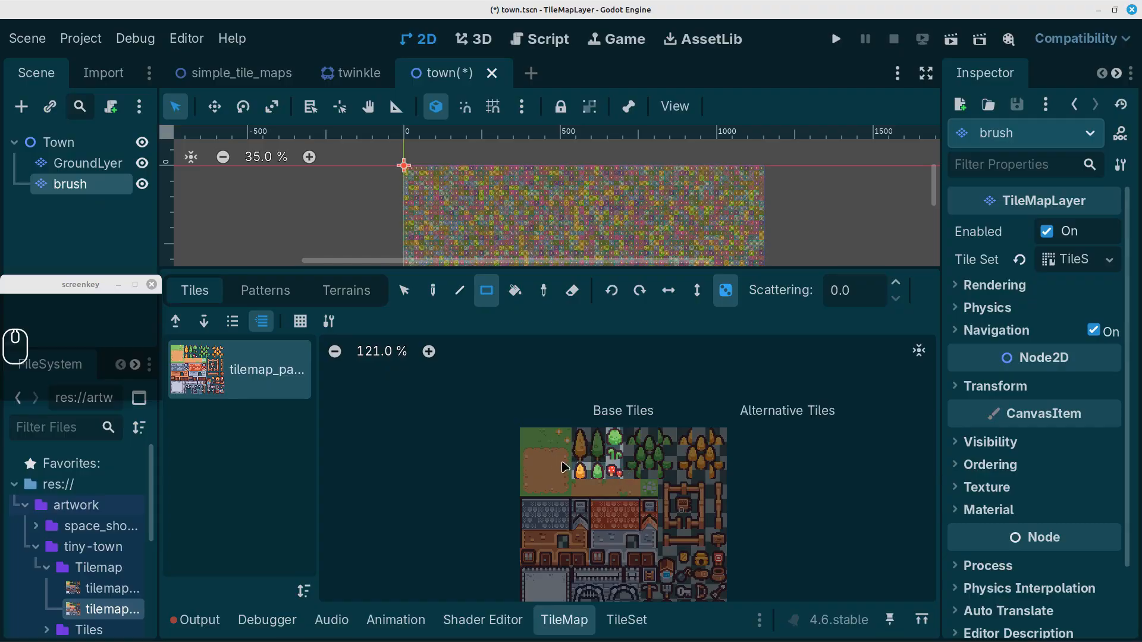
pyautogui.scroll(8, 756, 427)
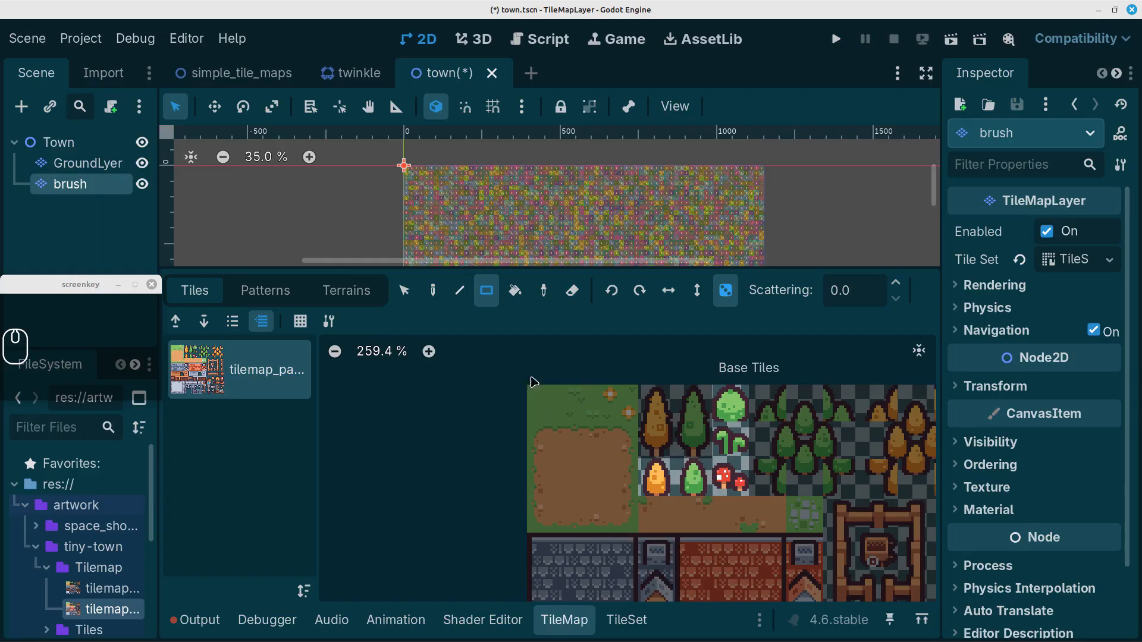
pyautogui.click(86, 164)
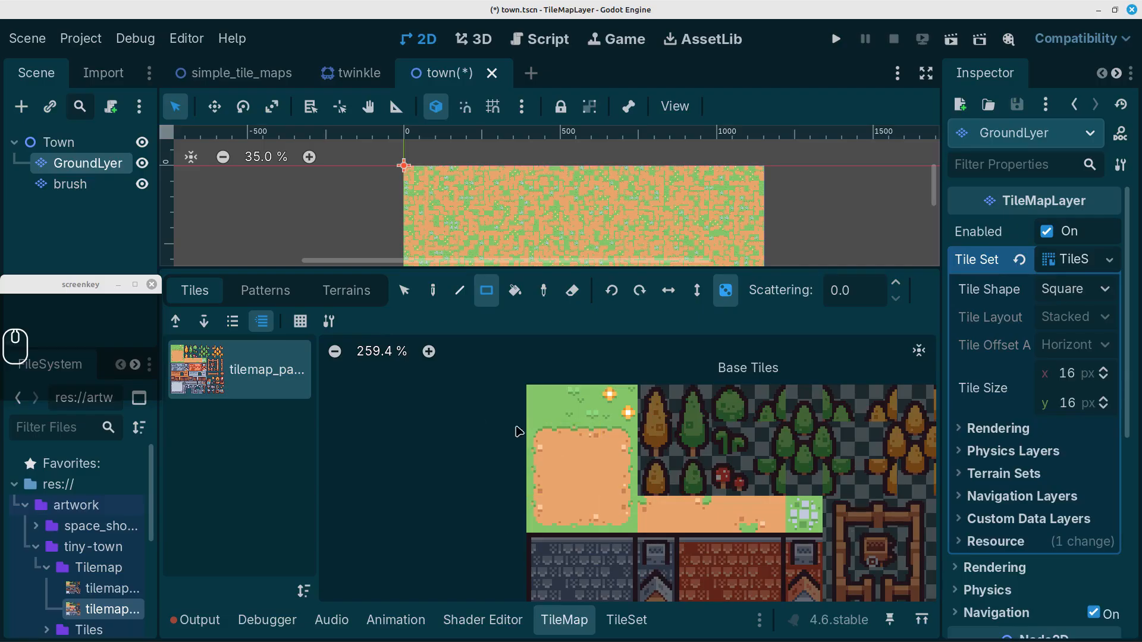
pyautogui.click(70, 183)
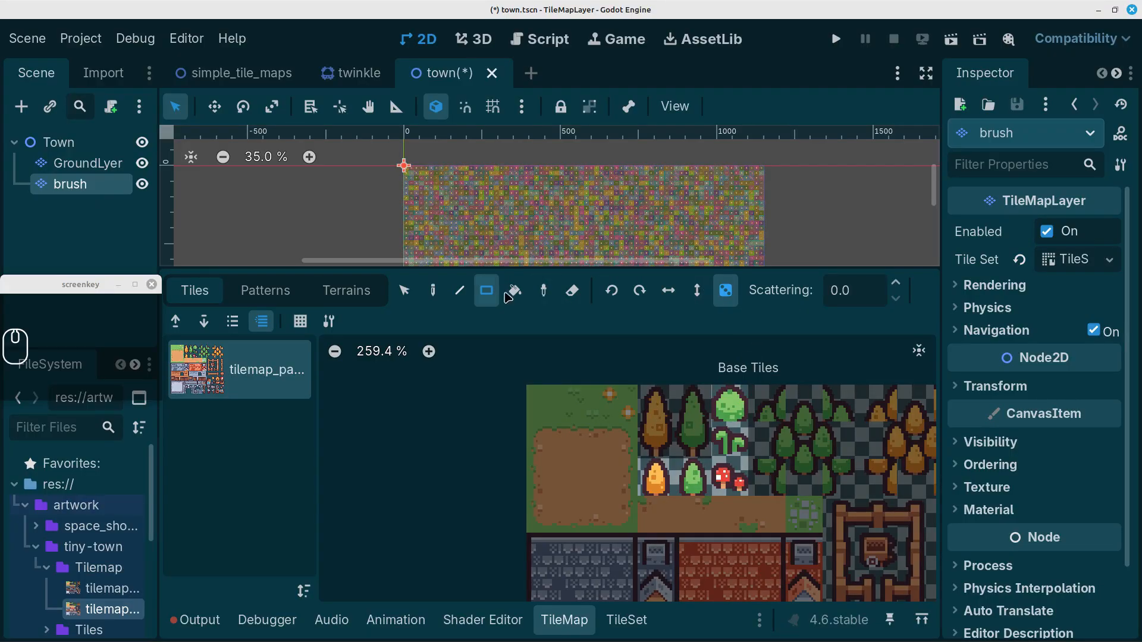
# Scatter the bush, sprout, small tree and mushroom tiles randomly over the whole ground area of the brush layer, with scattering set to 20
pyautogui.moveTo(509, 269); pyautogui.dragTo(510, 418)
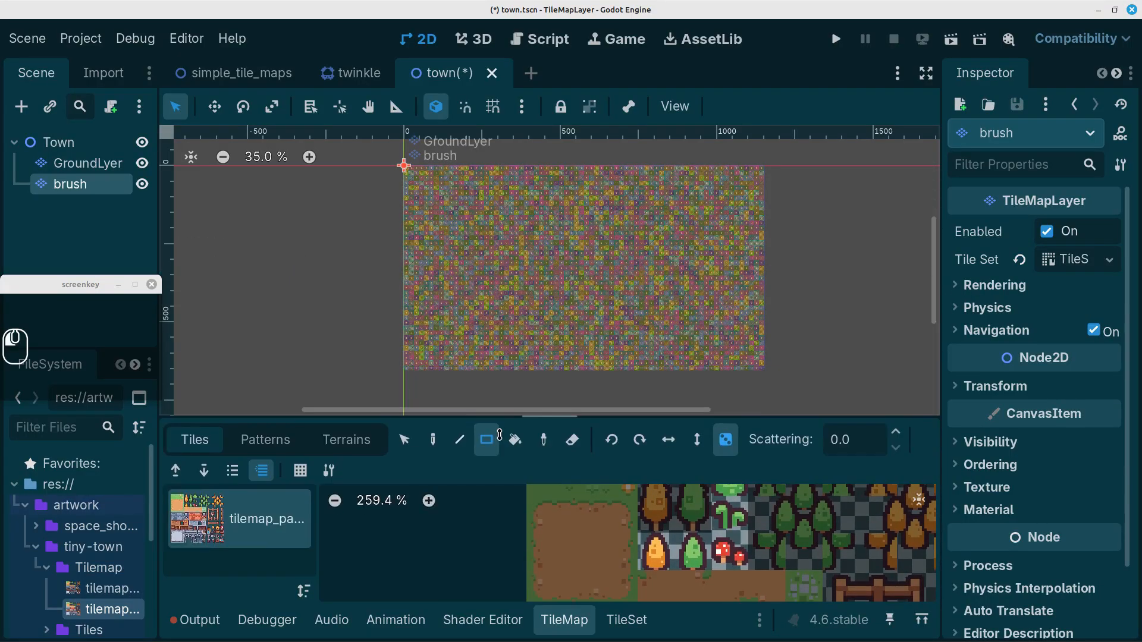
pyautogui.click(869, 441)
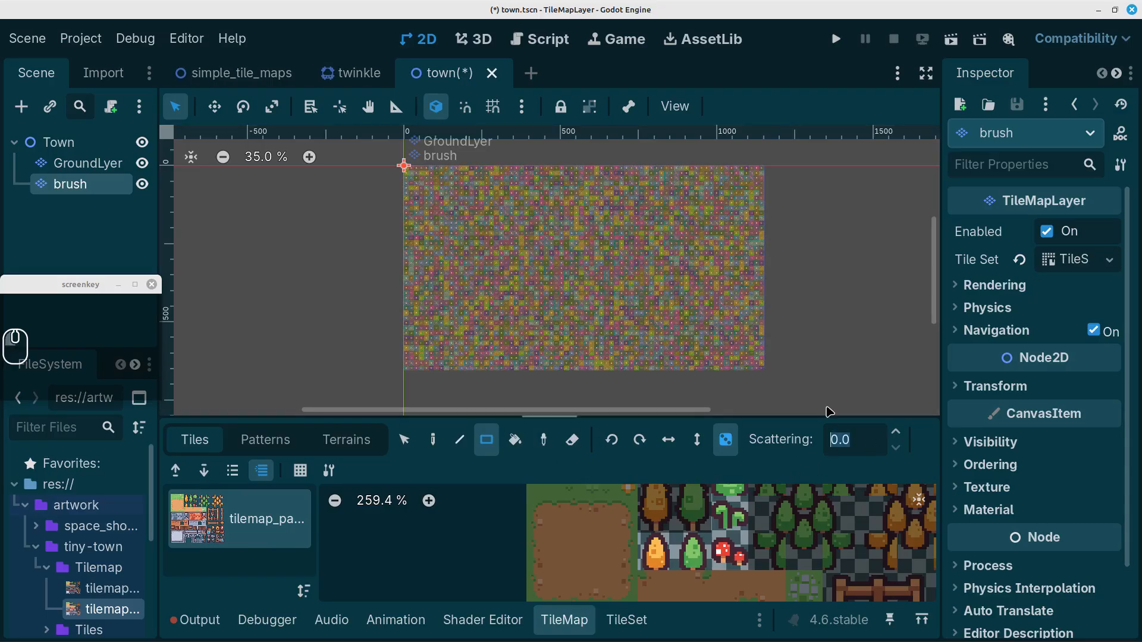
pyautogui.write('5')
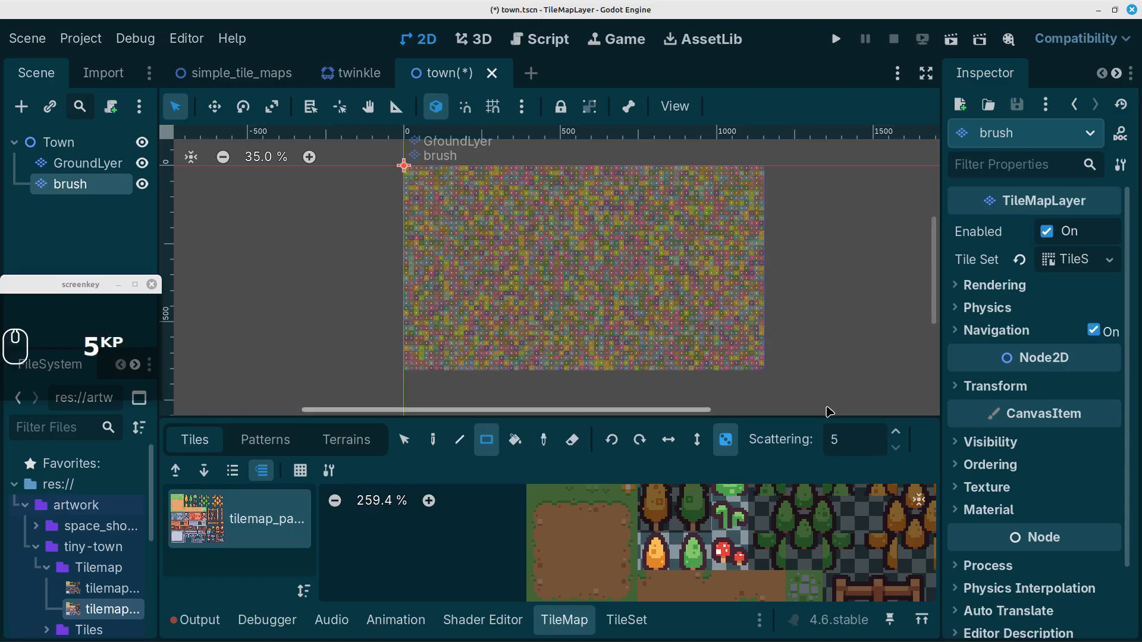
pyautogui.press('BackSpace')
pyautogui.write('20')
pyautogui.press('Return')
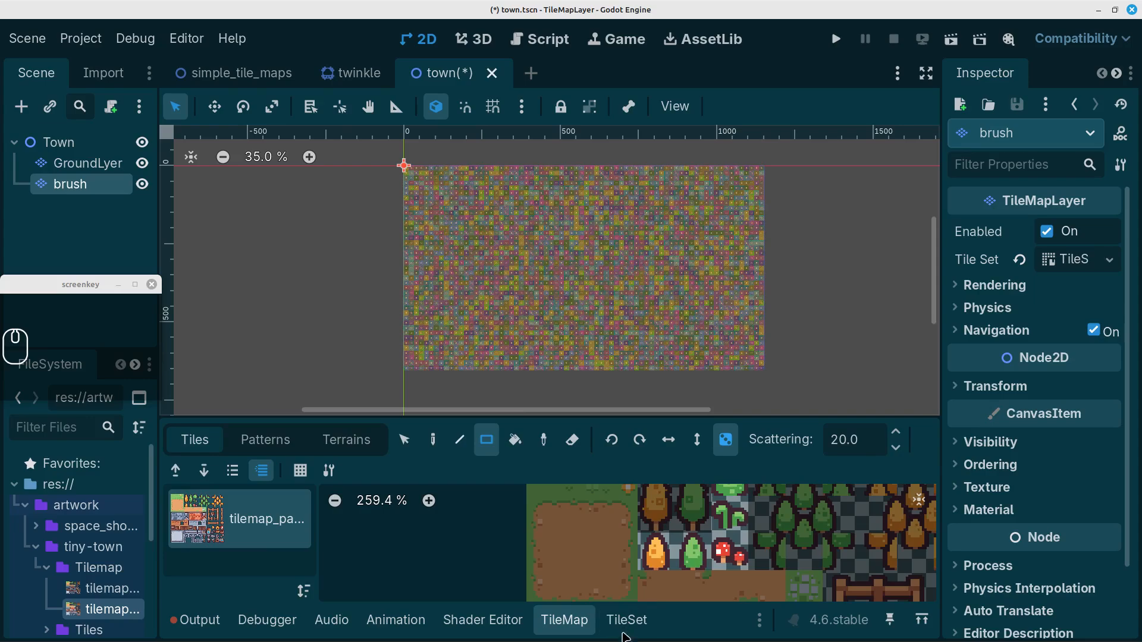
pyautogui.click(729, 518)
pyautogui.scroll(-4, 727, 520)
pyautogui.moveTo(742, 559); pyautogui.dragTo(657, 498)
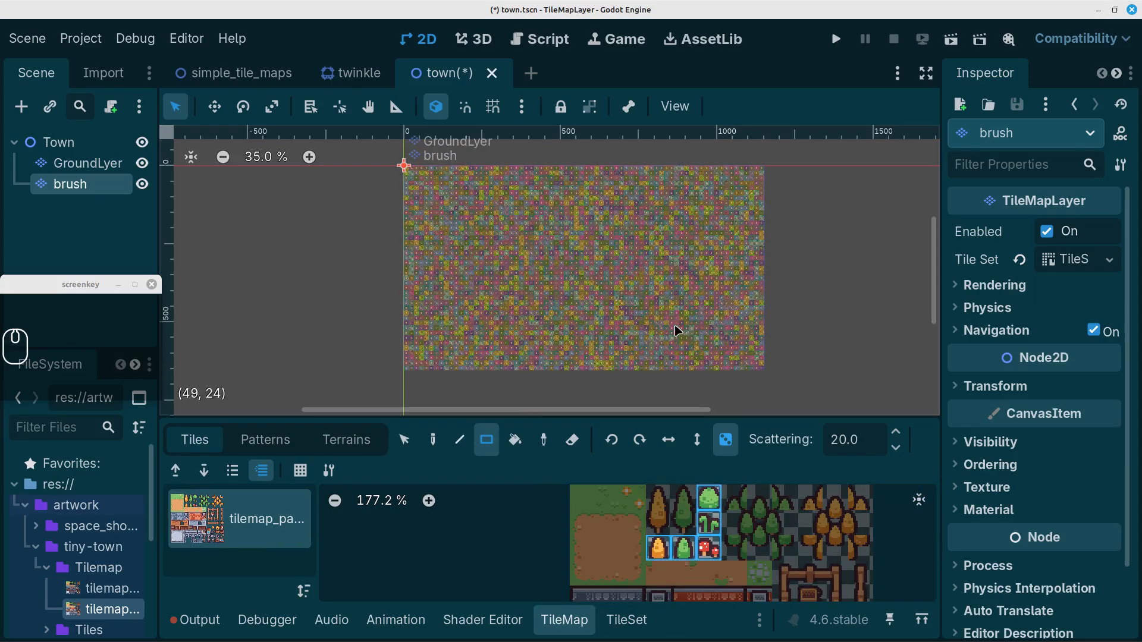
pyautogui.moveTo(764, 369); pyautogui.dragTo(391, 154)
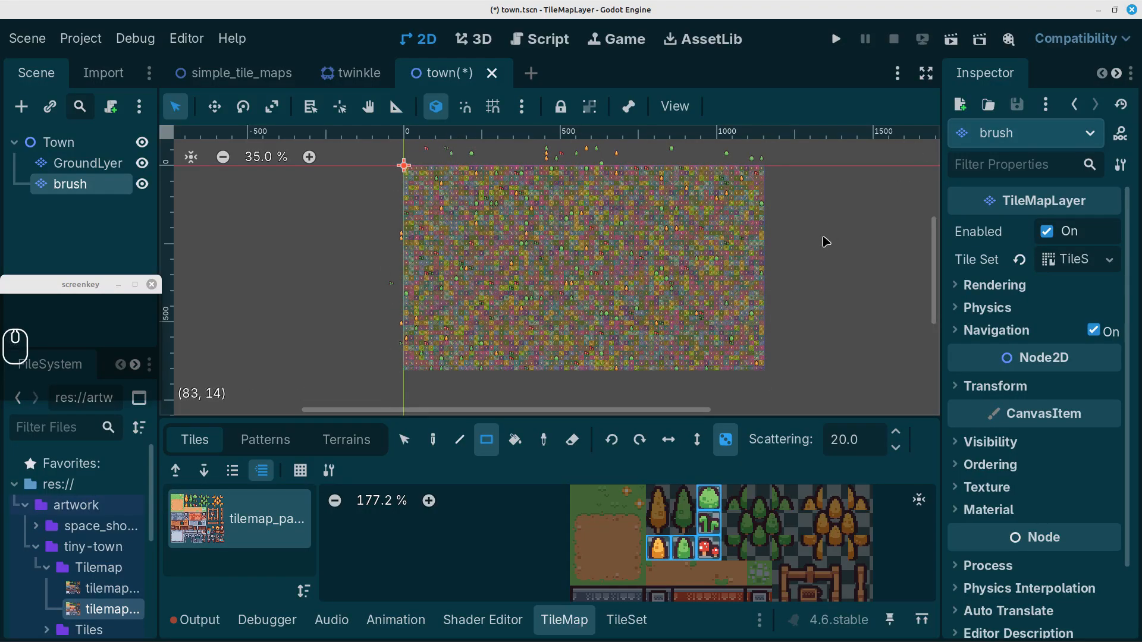
# Save the town scene and run it to check the scattered plants, then close the running game window
pyautogui.hotkey('ctrl', 's')
pyautogui.click(951, 39)
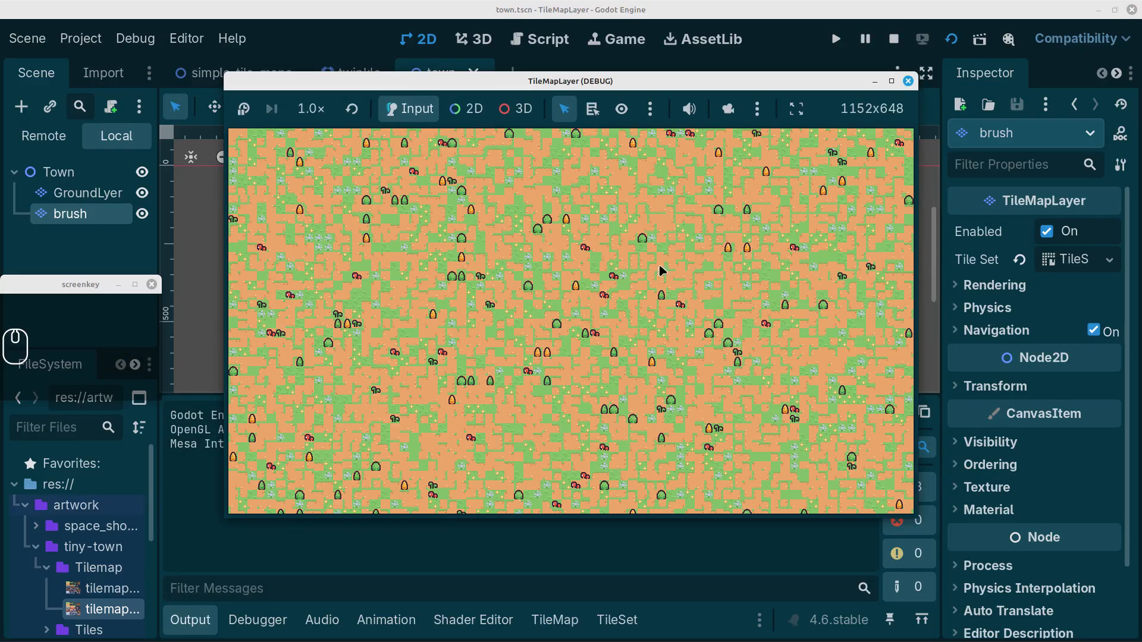
pyautogui.click(907, 81)
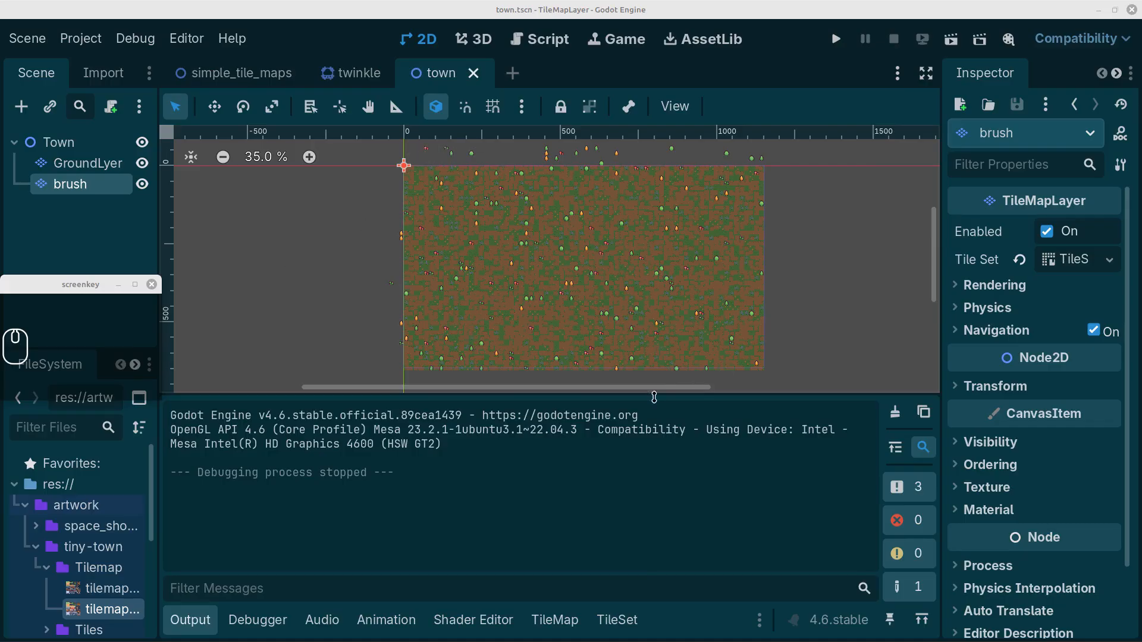
# Paint a closed oval outline of random plant tiles beside the ground area with scattering 0, and fill its interior with the same tiles
pyautogui.click(554, 621)
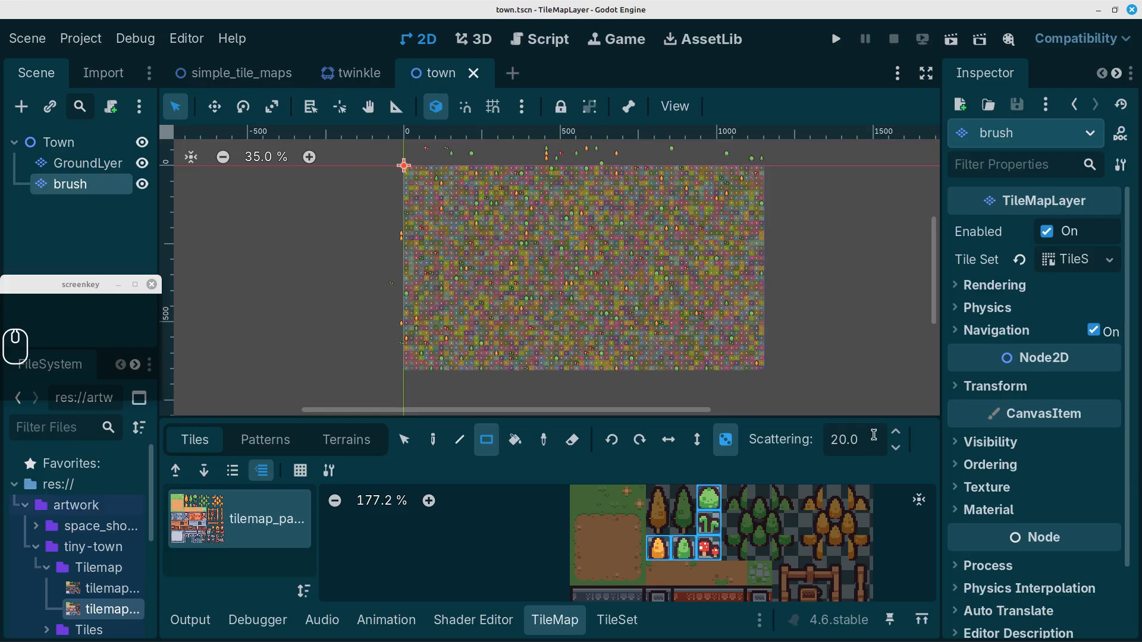
pyautogui.click(822, 438)
pyautogui.write('0')
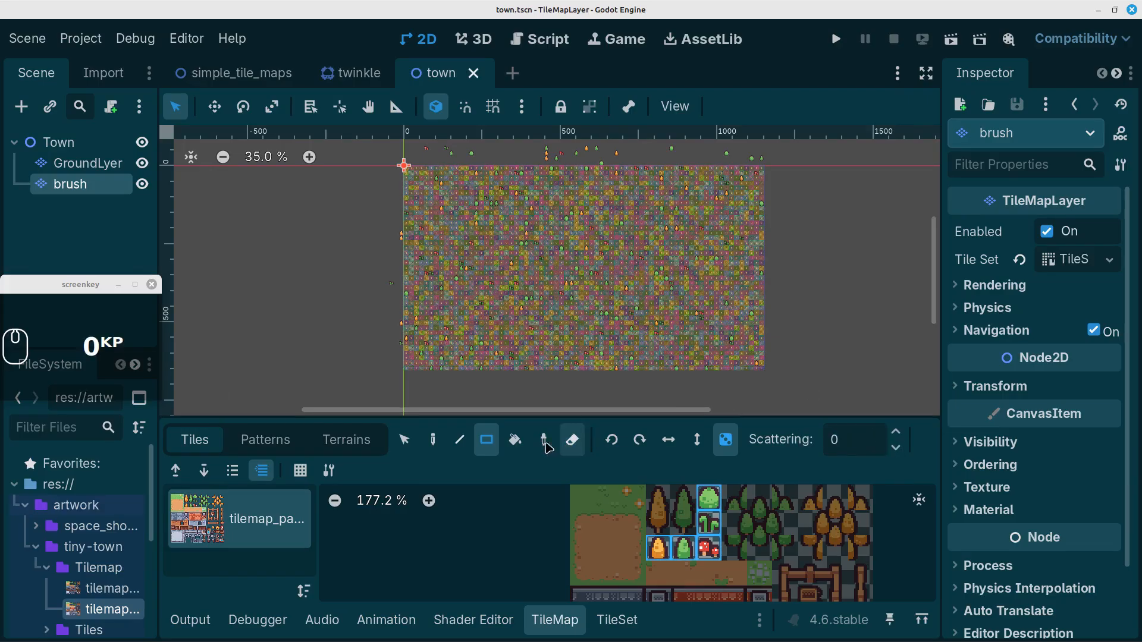
pyautogui.click(433, 440)
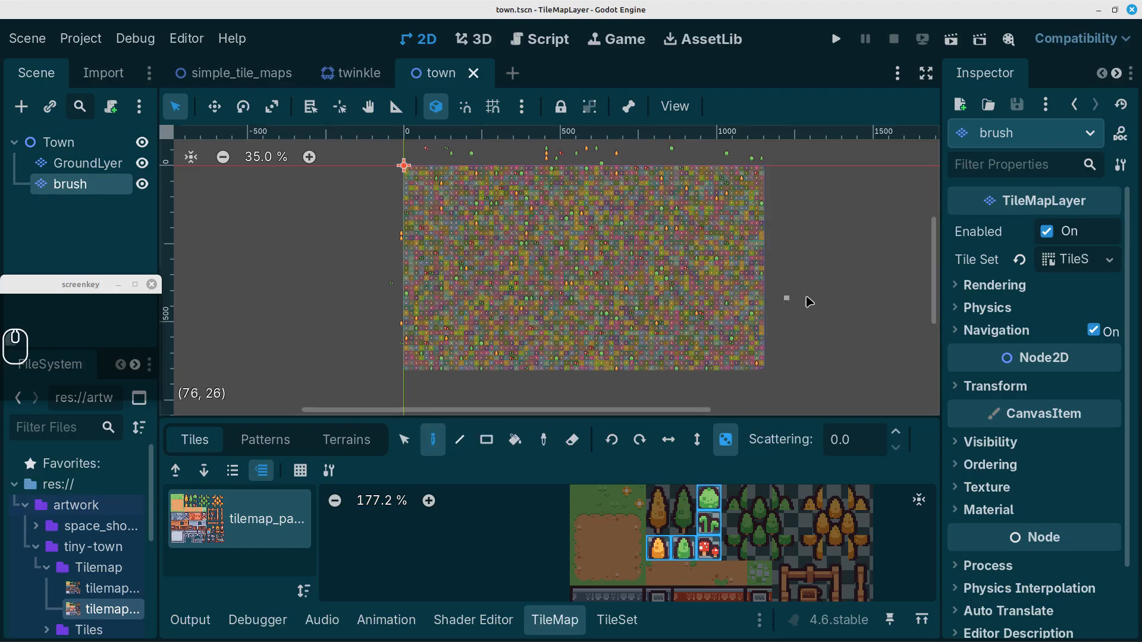
pyautogui.moveTo(877, 288)
pyautogui.mouseDown()
pyautogui.moveTo(808, 311)
pyautogui.moveTo(832, 346)
pyautogui.moveTo(894, 333)
pyautogui.moveTo(878, 287)
pyautogui.mouseUp()
pyautogui.click(515, 439)
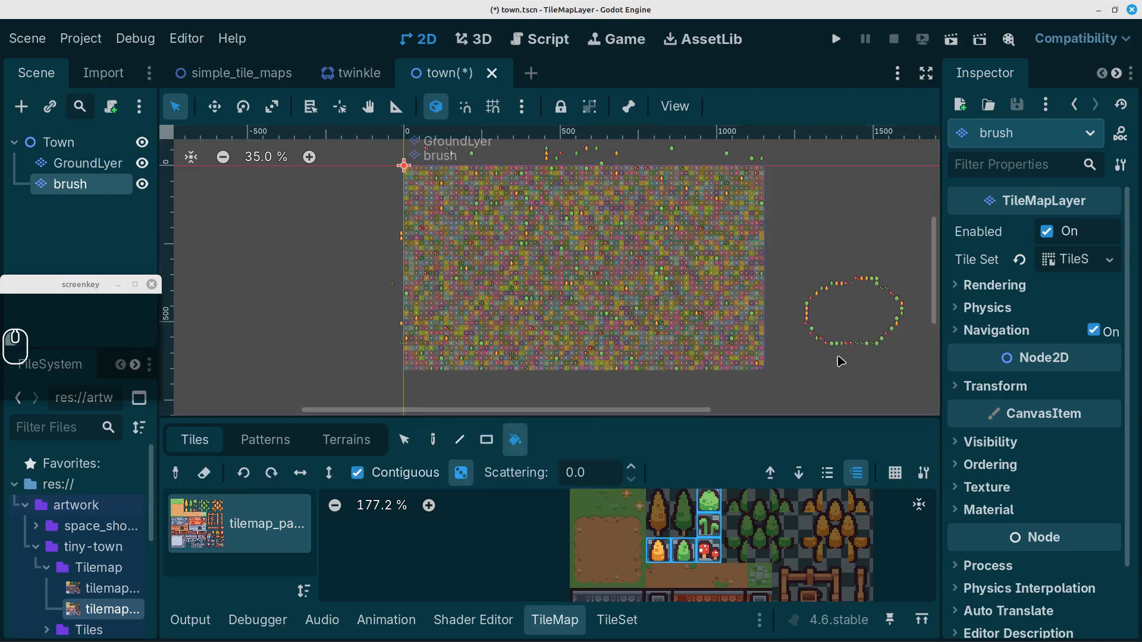
pyautogui.click(847, 317)
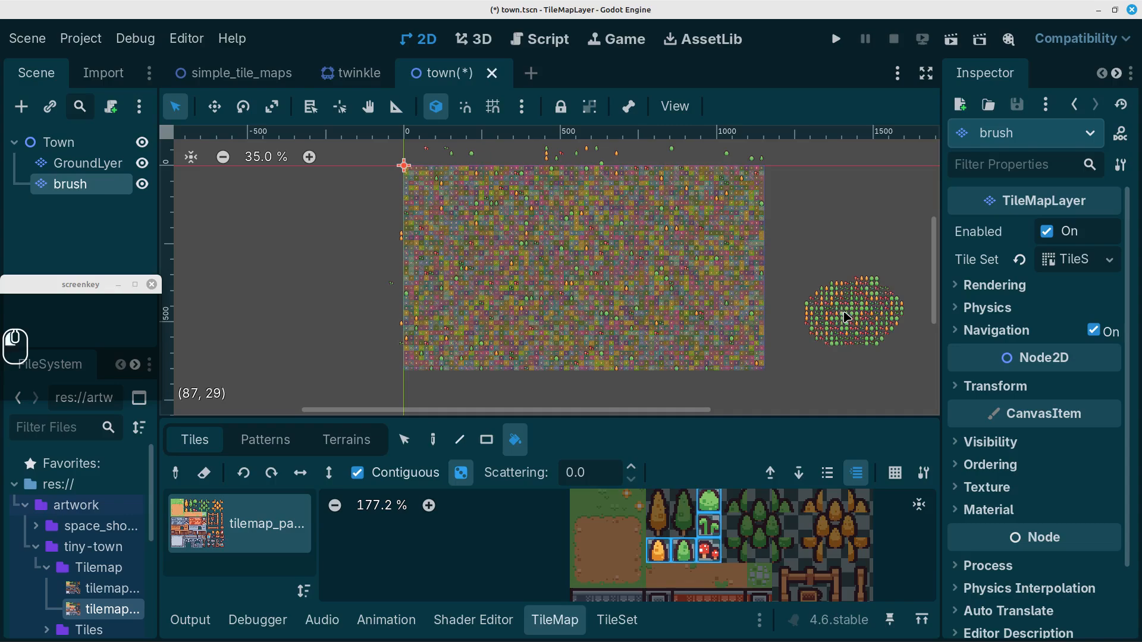
# Select the filled oval patch of plants and move it onto the lower-right part of the ground area
pyautogui.click(404, 439)
pyautogui.moveTo(780, 250)
pyautogui.mouseDown()
pyautogui.moveTo(898, 374)
pyautogui.moveTo(916, 373)
pyautogui.mouseUp()
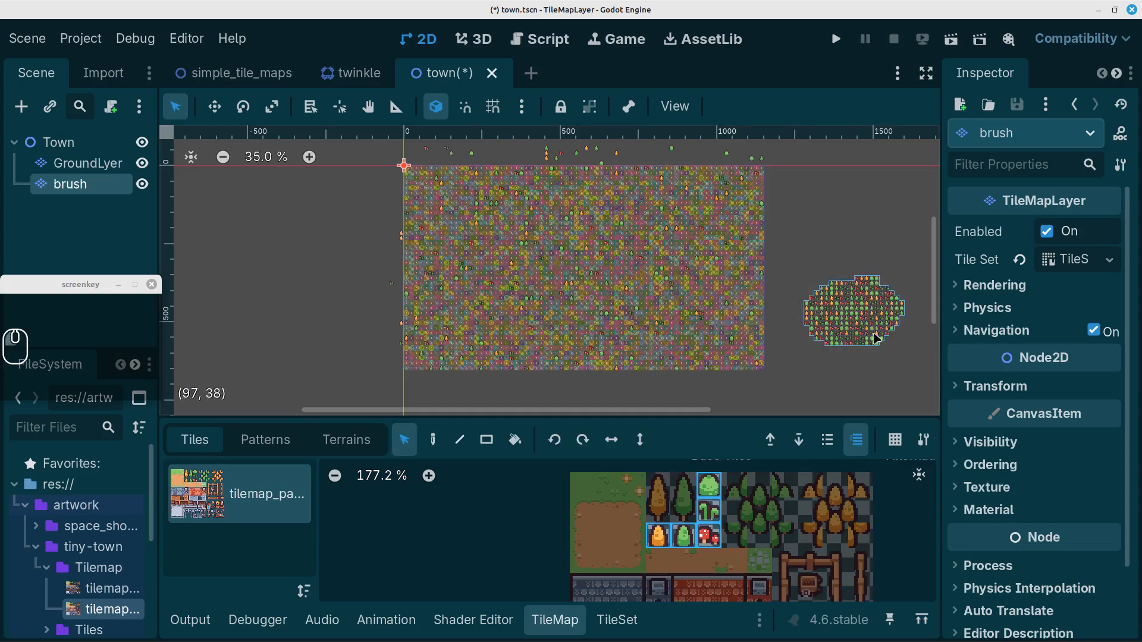
pyautogui.moveTo(868, 324); pyautogui.dragTo(640, 339)
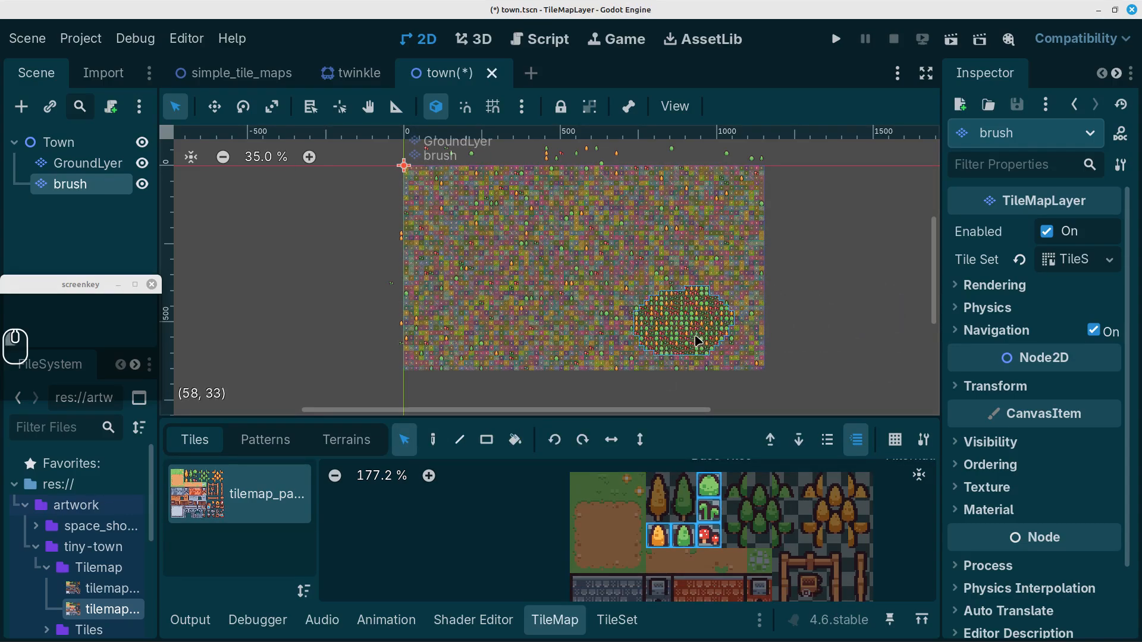
# Save the town scene and test-run it with the moved plant patch, closing the game window when done
pyautogui.hotkey('ctrl', 's')
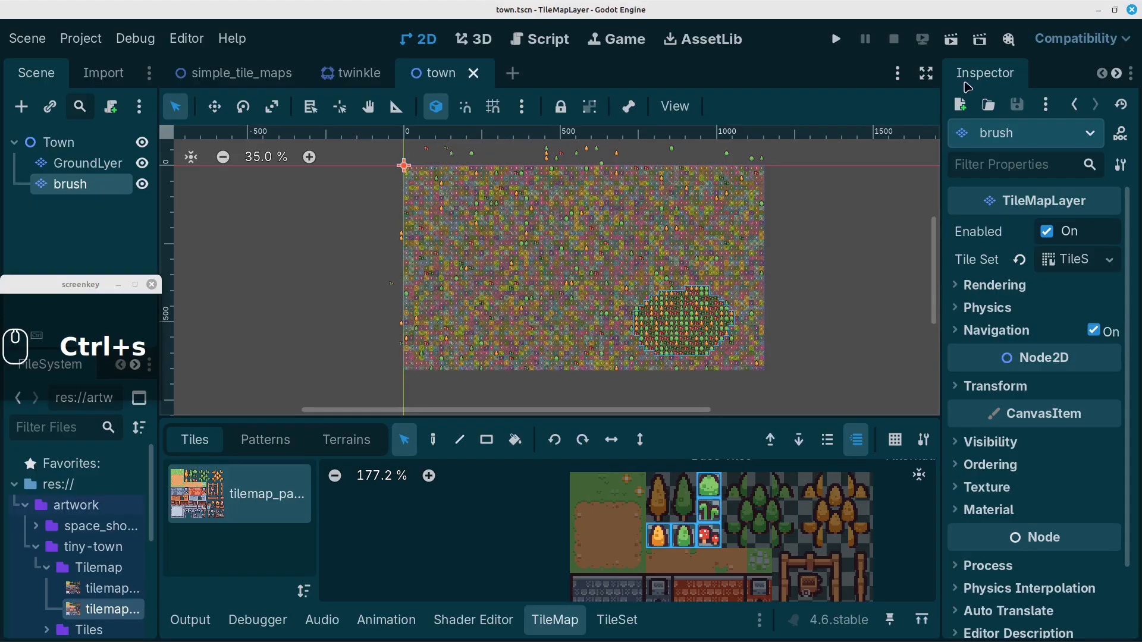
pyautogui.click(950, 38)
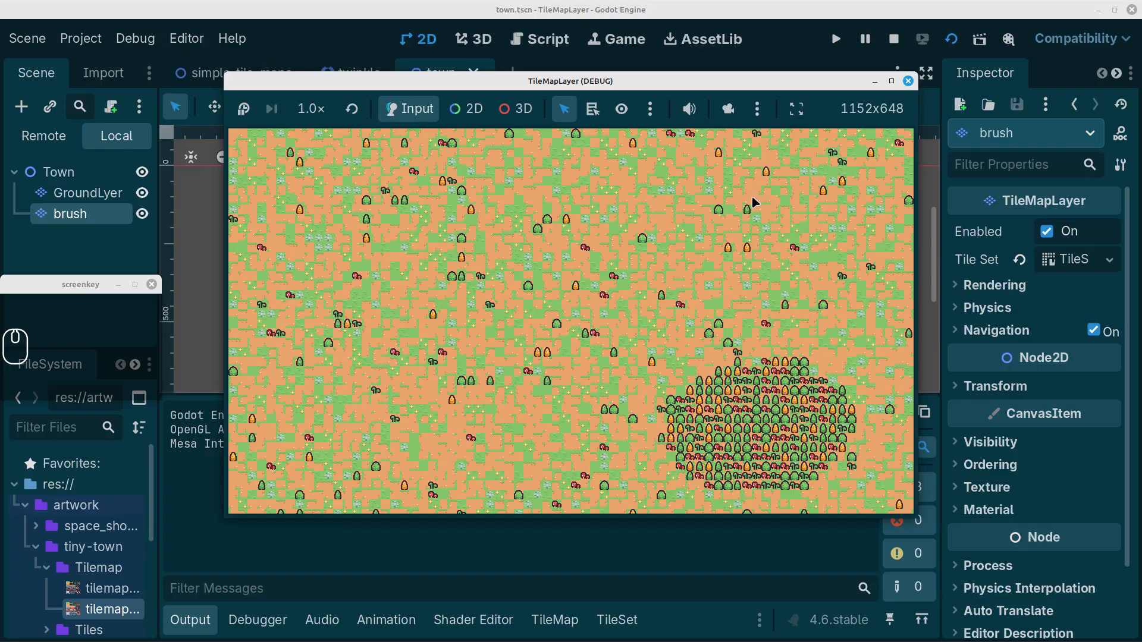
pyautogui.click(908, 81)
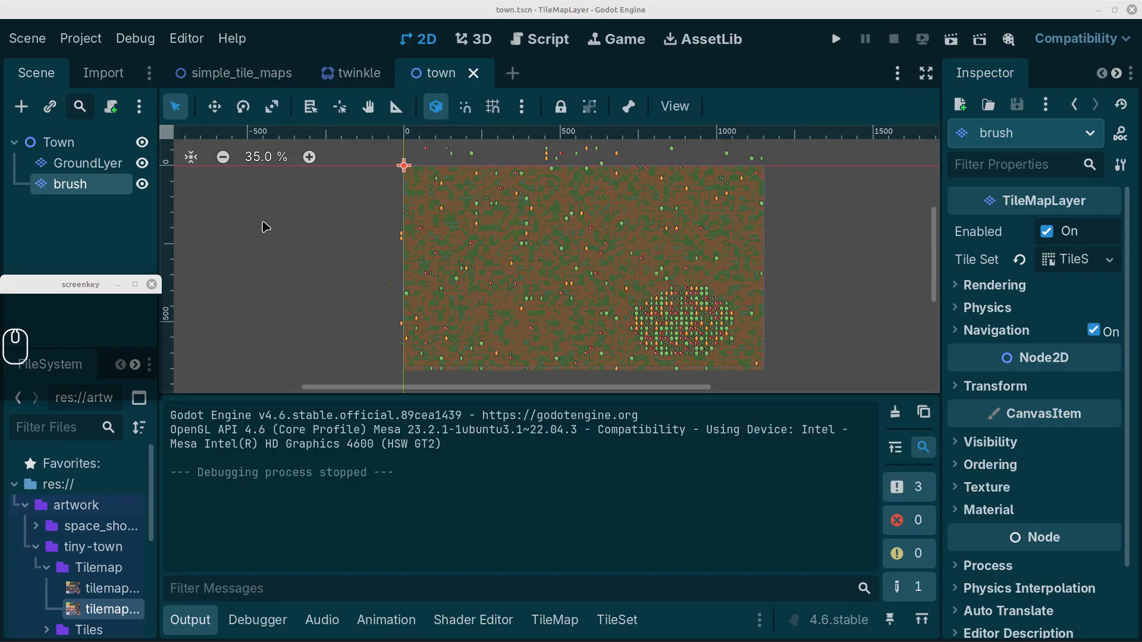
# Duplicate the brush layer and rename the copy TallTrees
pyautogui.rightClick(73, 188)
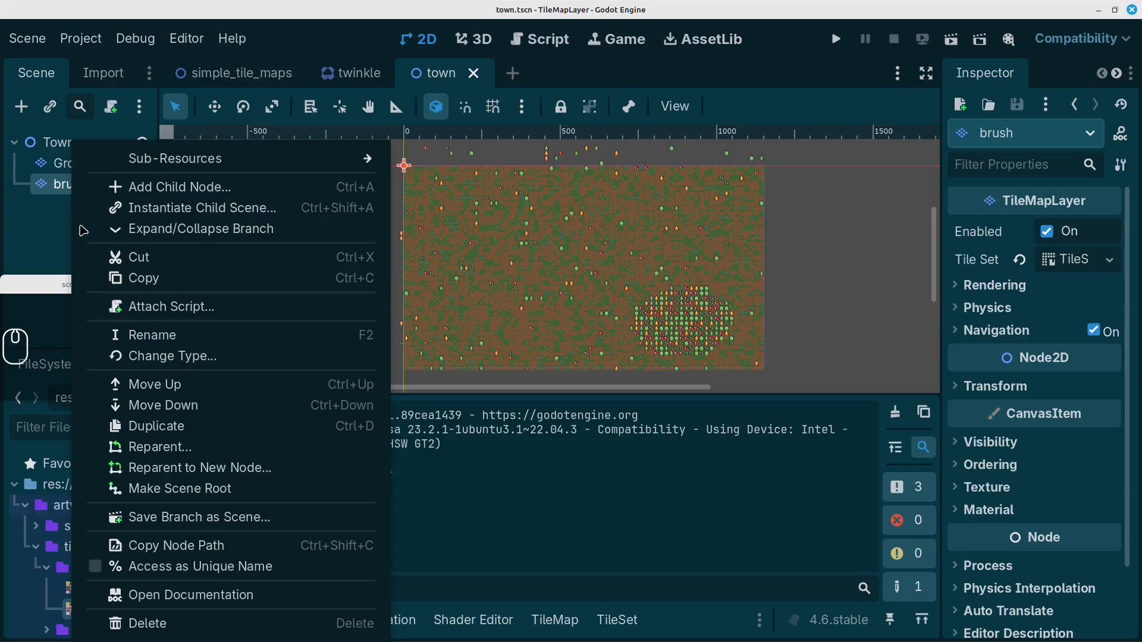
pyautogui.click(156, 426)
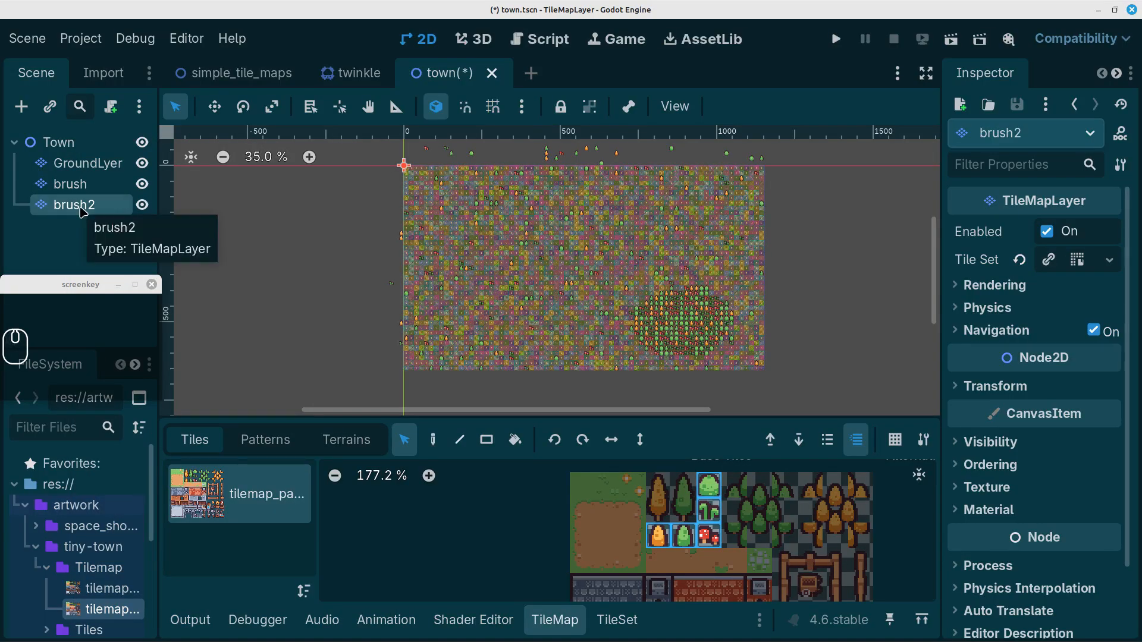
pyautogui.doubleClick(80, 206)
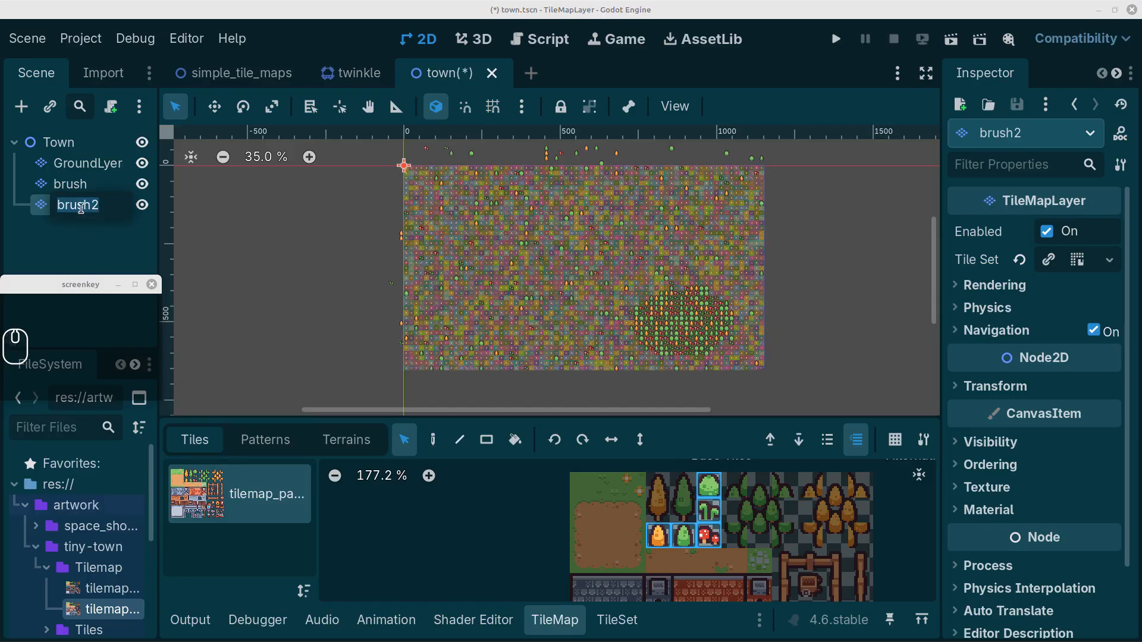
pyautogui.write('Tall')
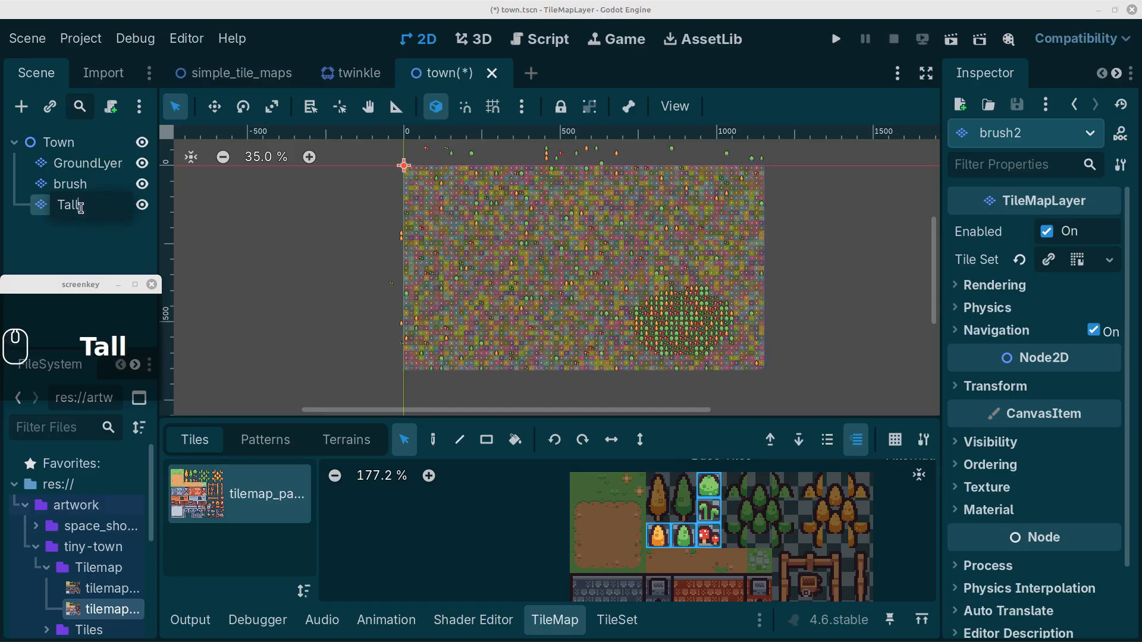
pyautogui.write('Trees')
pyautogui.press('Return')
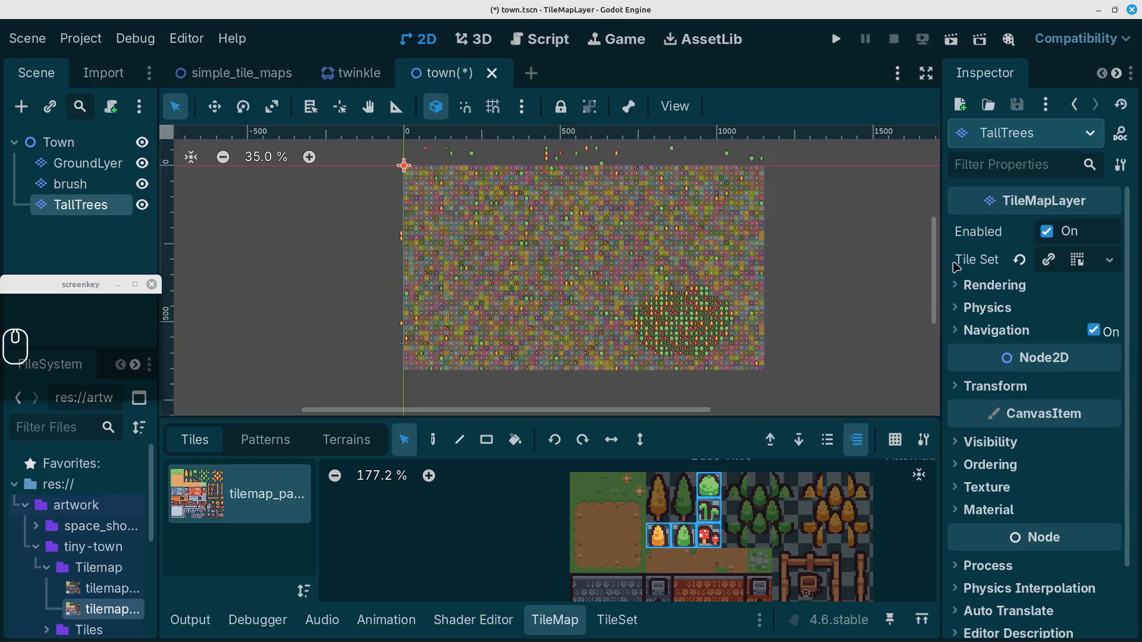
# Widen the inspector and make the TallTrees layer's tile set unique
pyautogui.moveTo(942, 268); pyautogui.dragTo(858, 268)
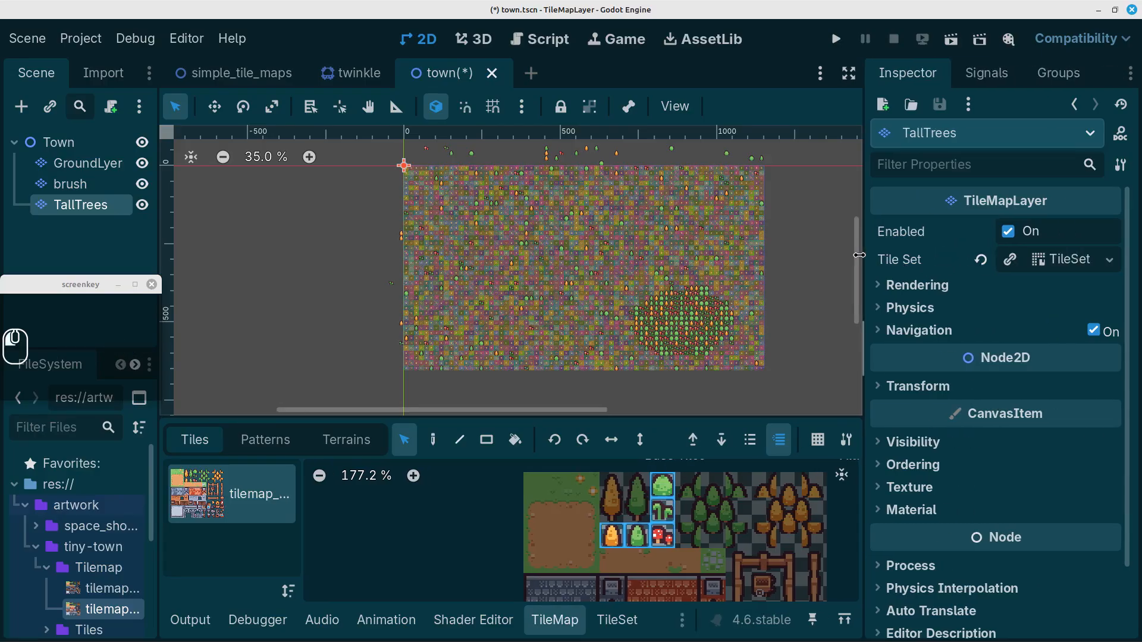
pyautogui.rightClick(1051, 262)
pyautogui.click(946, 411)
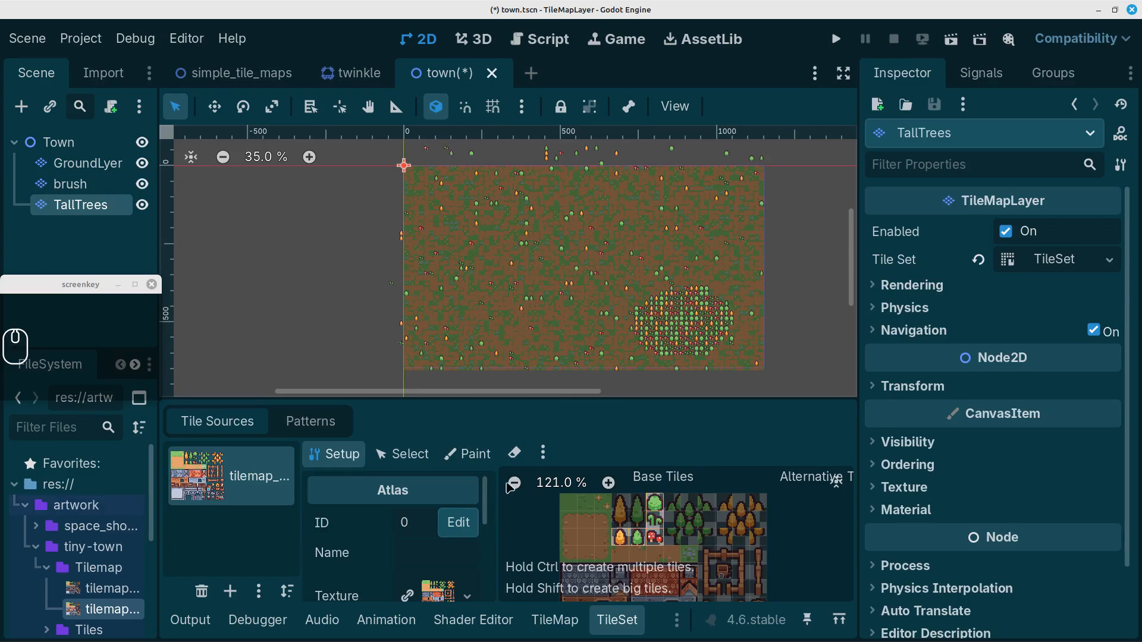
# Replace the small plant tiles in the TallTrees tile set's atlas with the tall orange and green tree tiles
pyautogui.click(507, 460)
pyautogui.moveTo(653, 502)
pyautogui.mouseDown()
pyautogui.moveTo(653, 534)
pyautogui.moveTo(595, 531)
pyautogui.mouseUp()
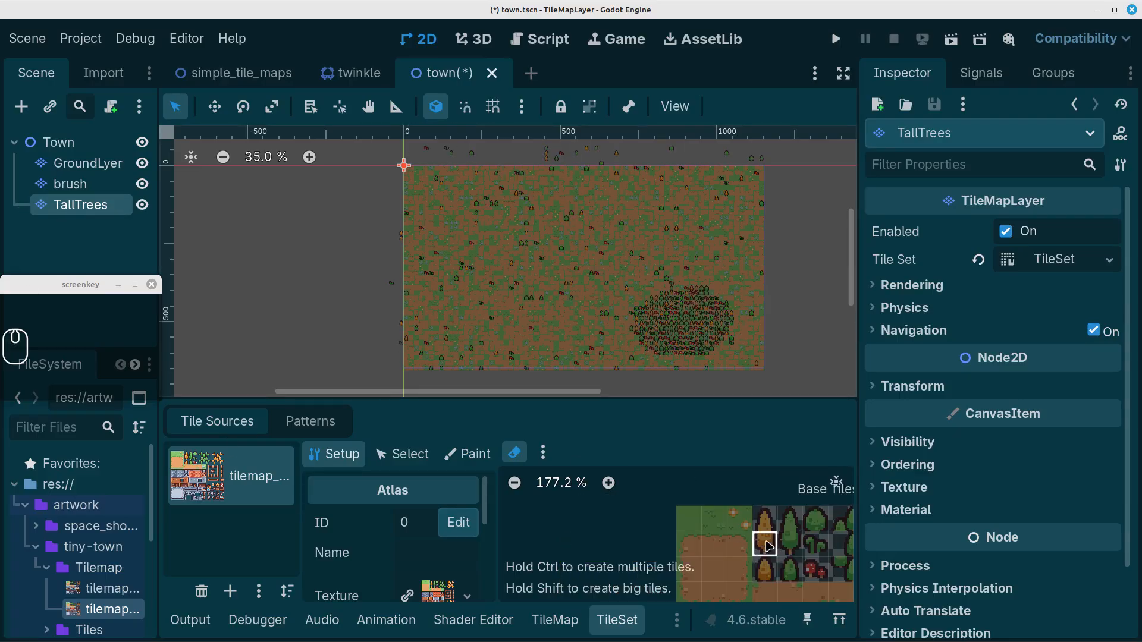
pyautogui.click(514, 453)
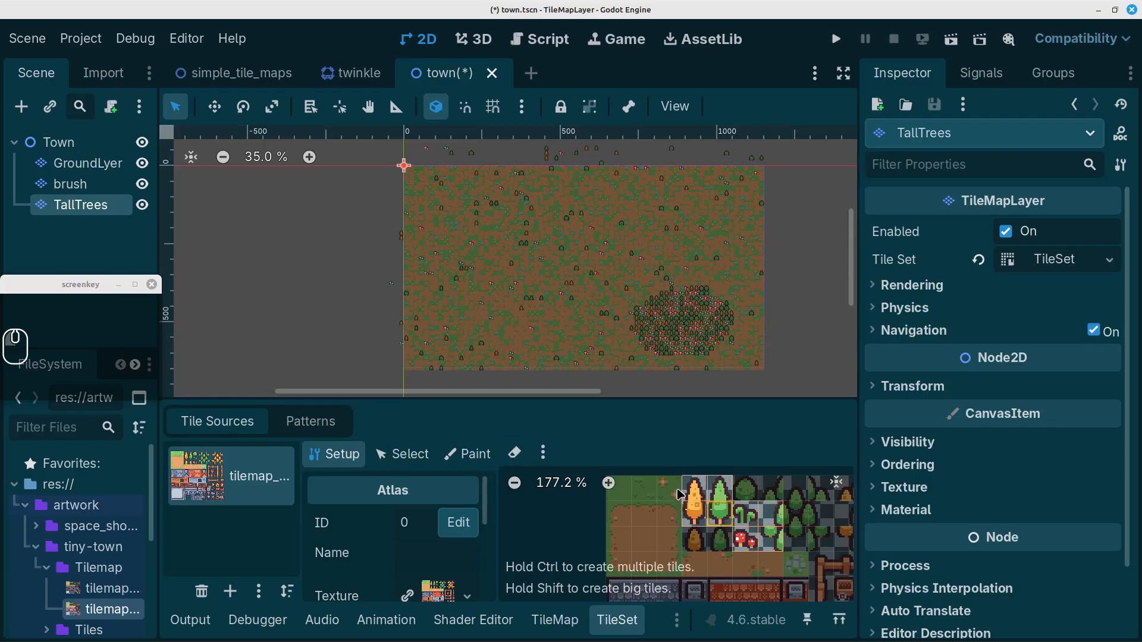
pyautogui.click(515, 453)
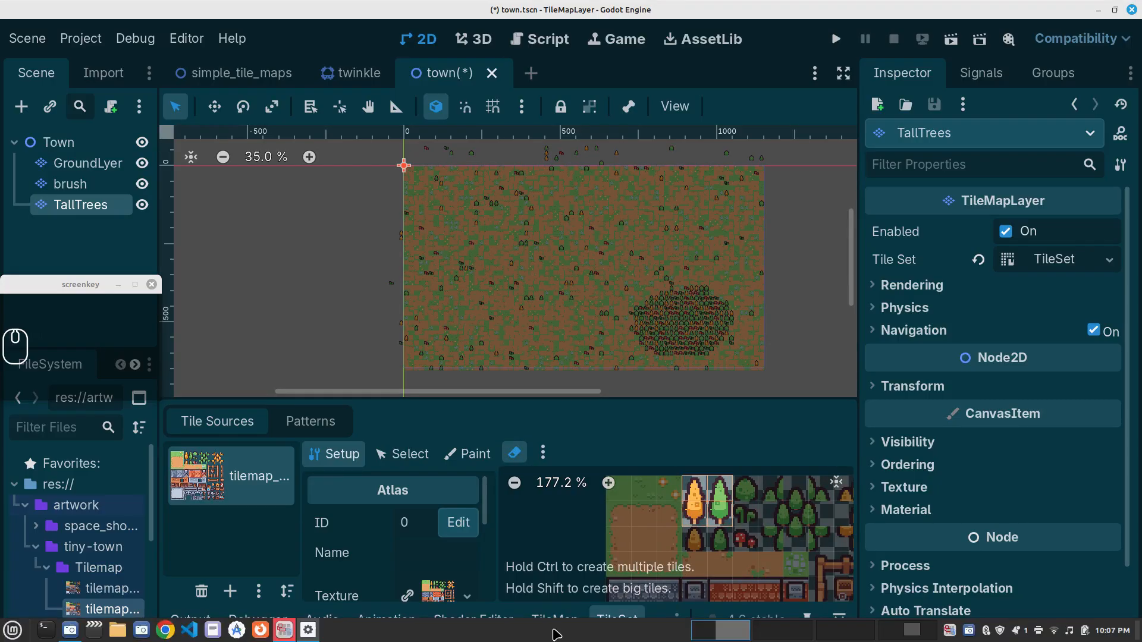
# Expand the TallTrees tile set's properties, undo the last tile edit, and review the tall tree tiles available for painting
pyautogui.click(553, 619)
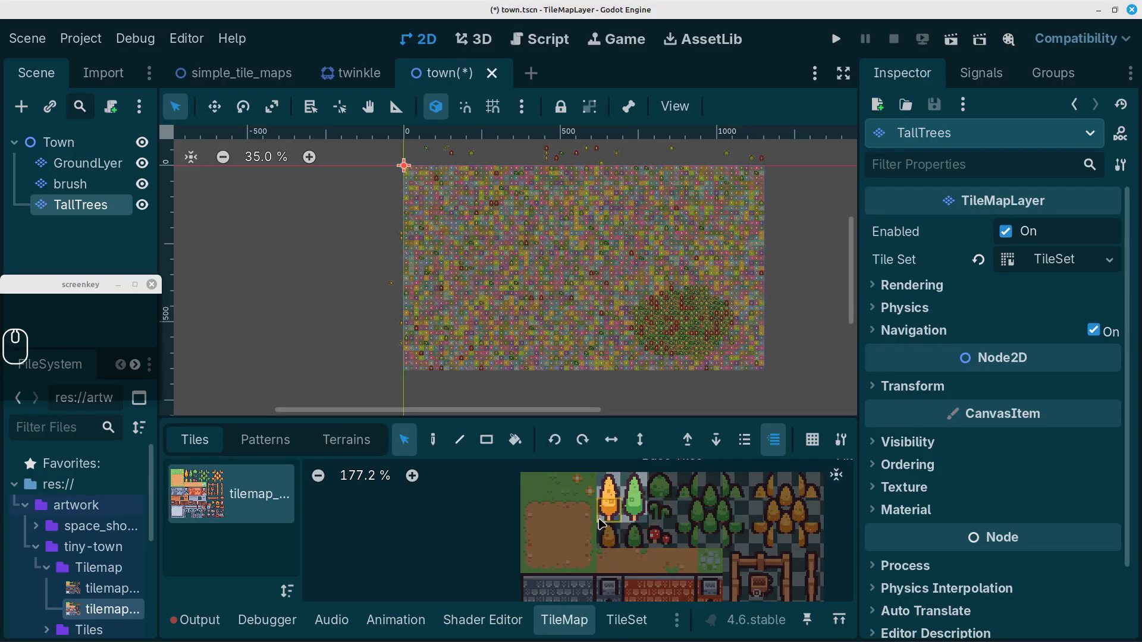
pyautogui.click(1059, 261)
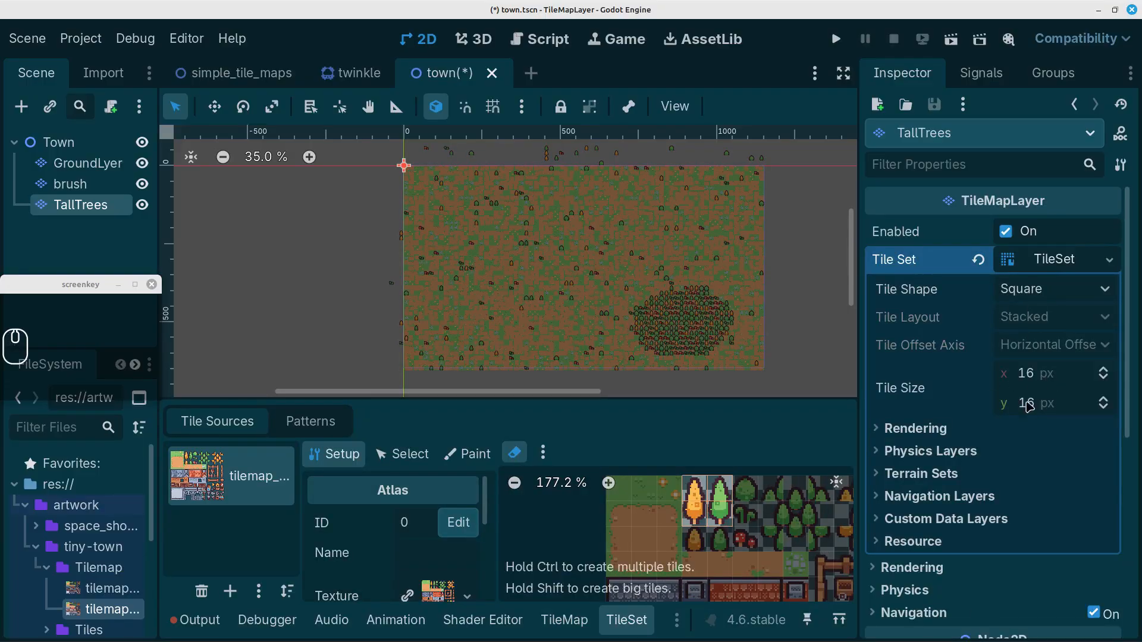
pyautogui.hotkey('ctrl', 'z')
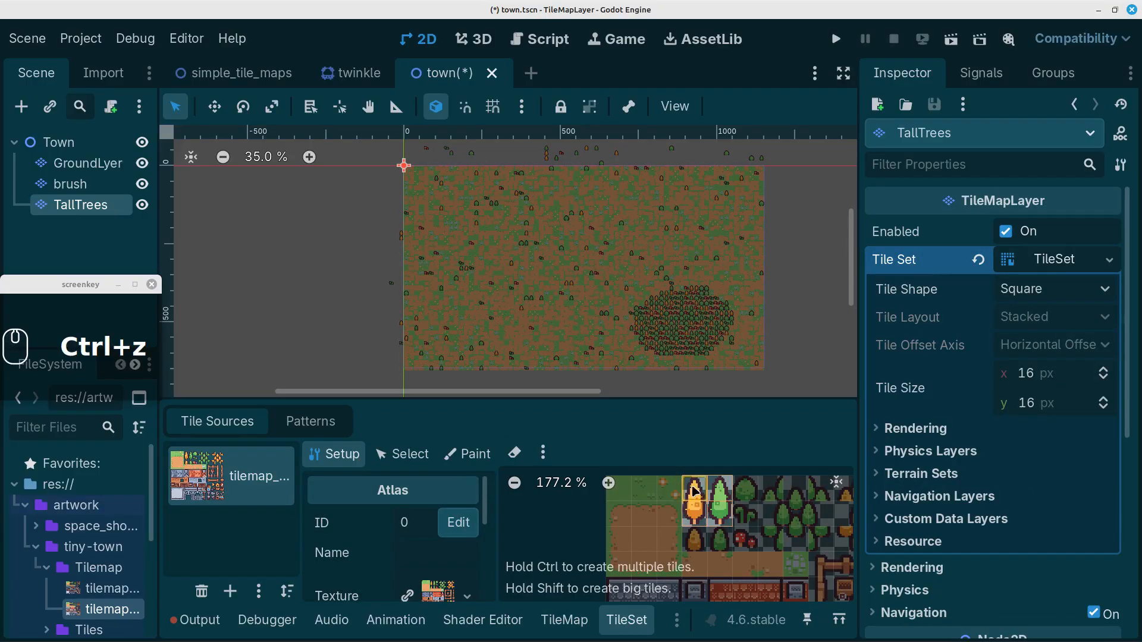
pyautogui.click(701, 513)
pyautogui.click(576, 619)
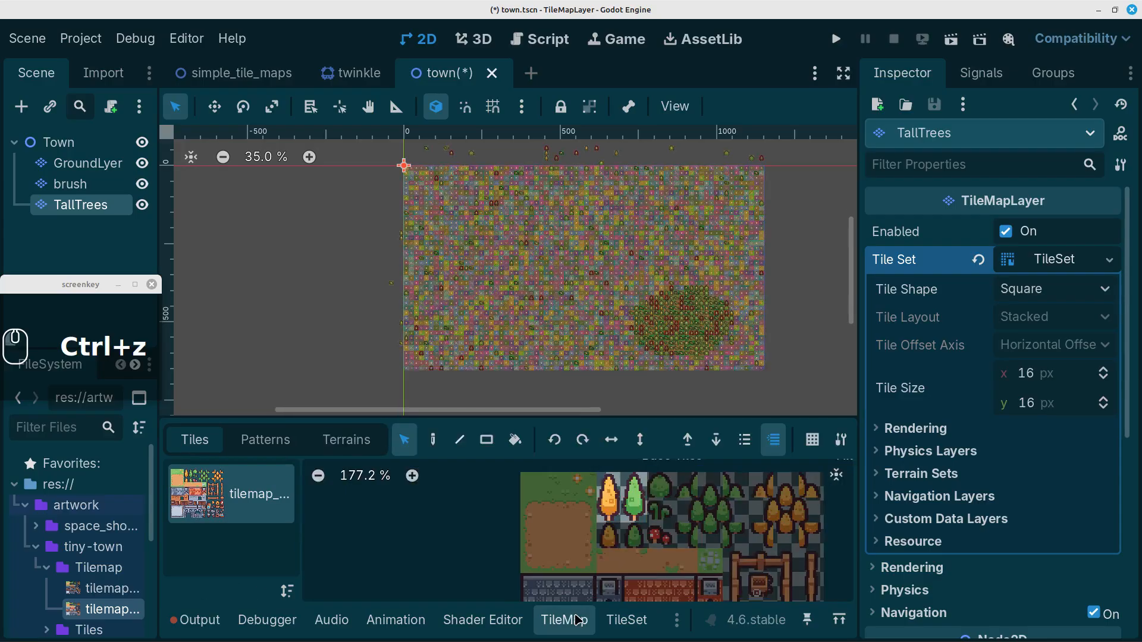
# Fill a rectangular area of empty canvas beside the map with random tiles from the four orange and green tall-tree halves
pyautogui.moveTo(606, 496); pyautogui.dragTo(634, 512)
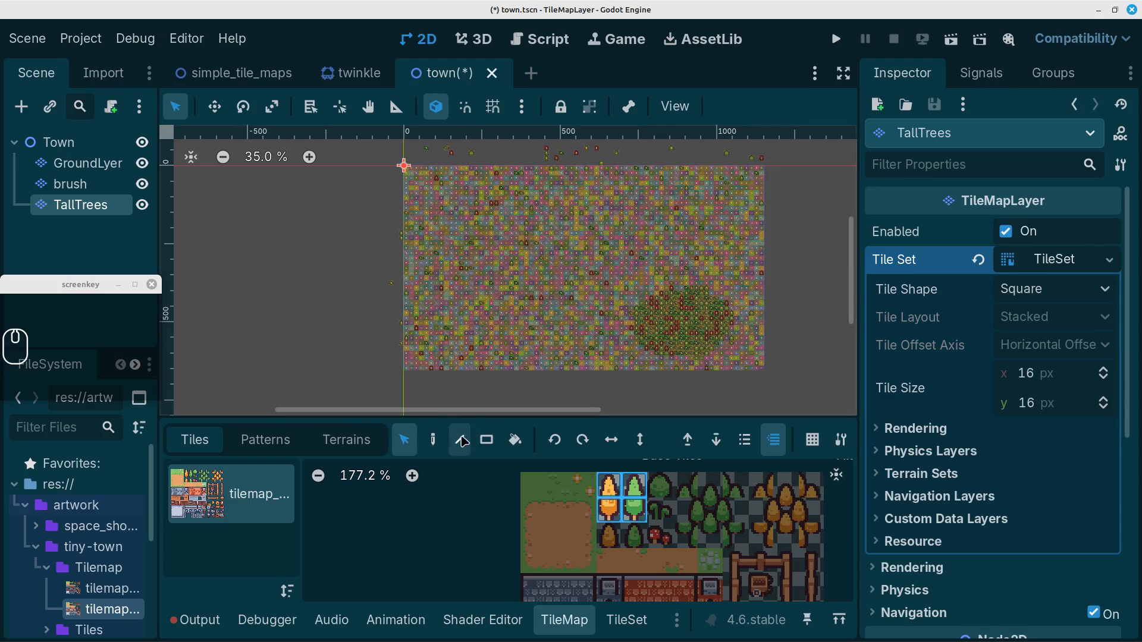
pyautogui.click(487, 440)
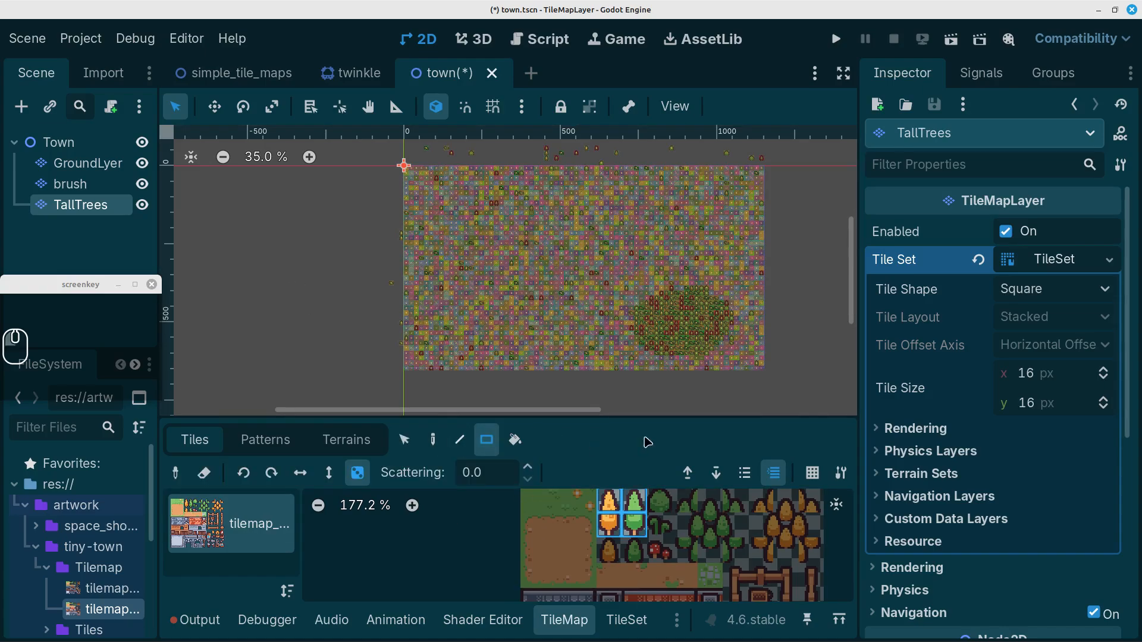
pyautogui.moveTo(235, 246); pyautogui.dragTo(321, 319)
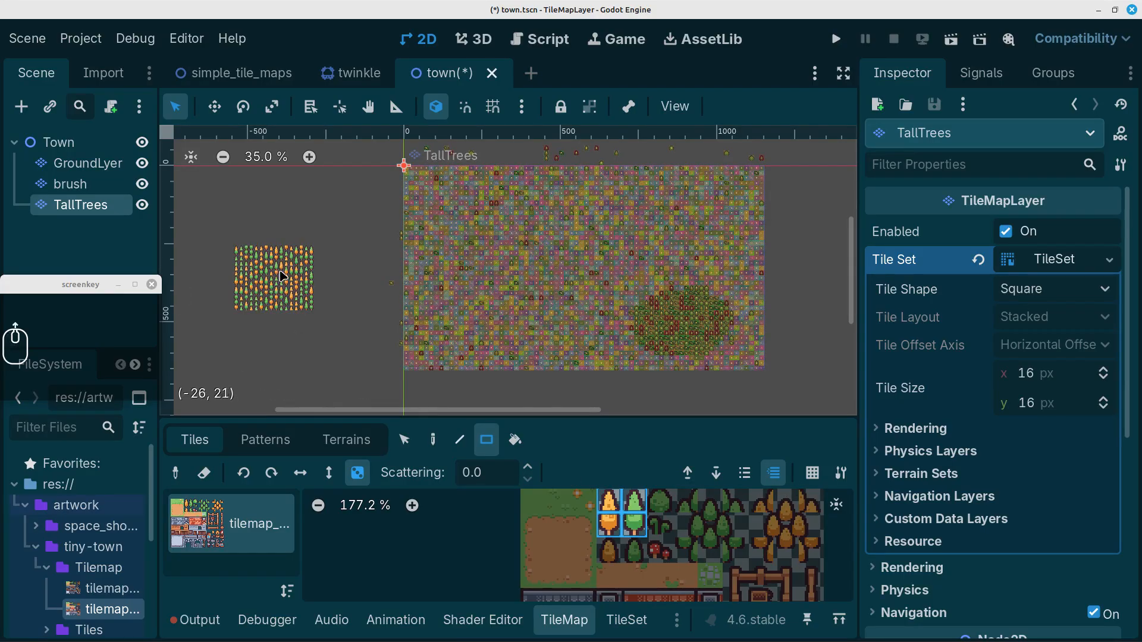
pyautogui.scroll(8, 265, 297)
pyautogui.moveTo(367, 294); pyautogui.dragTo(572, 305, button='middle')
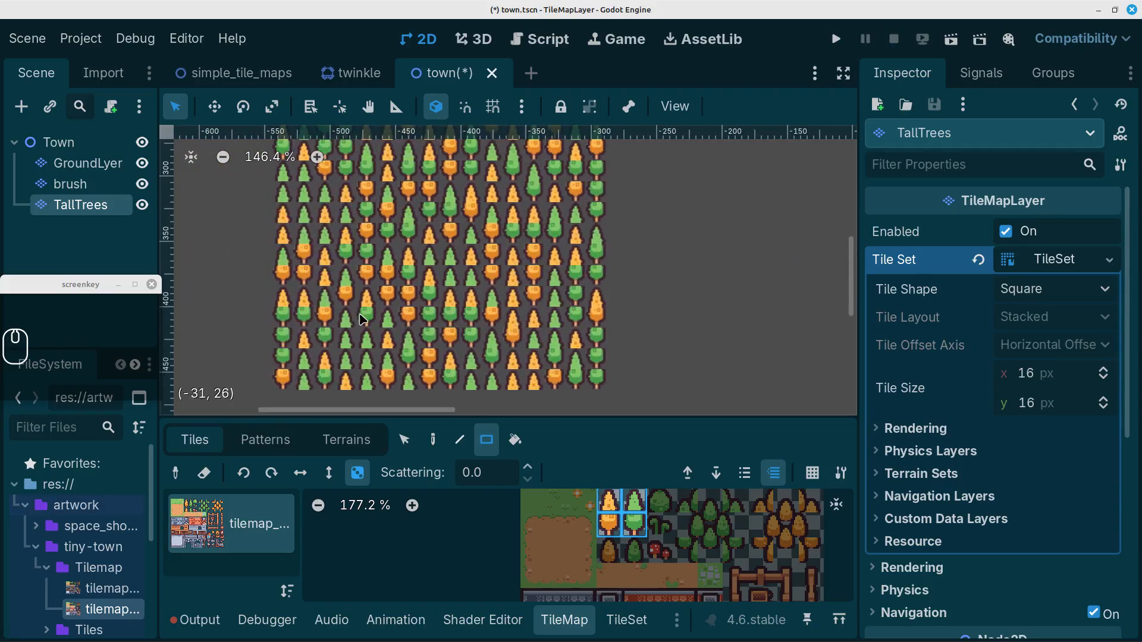
pyautogui.scroll(-4, 511, 279)
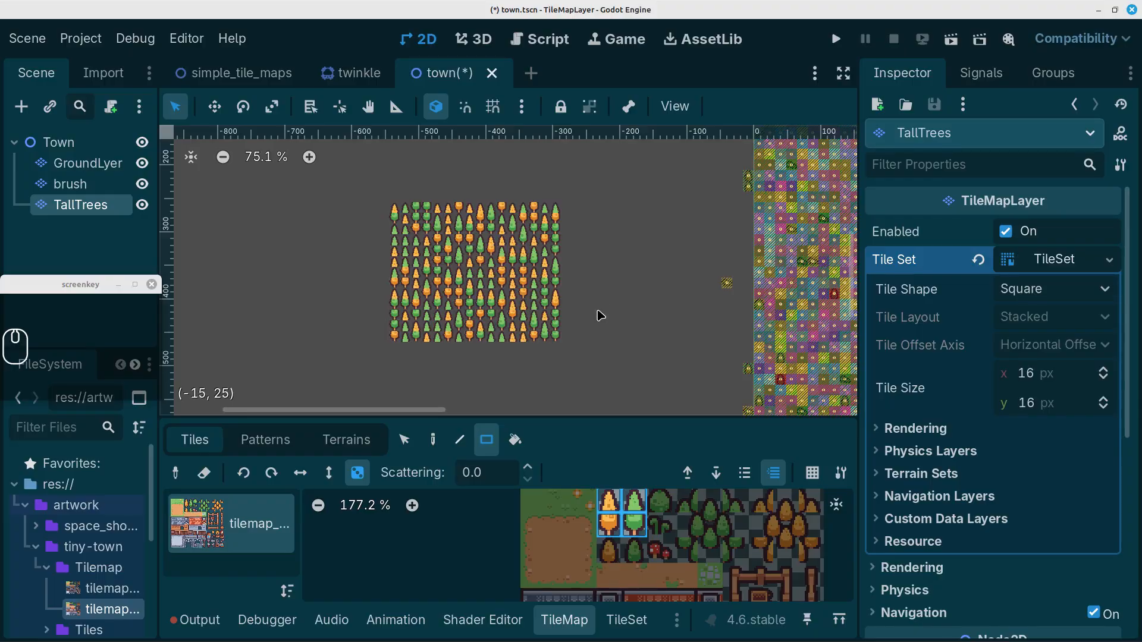
pyautogui.scroll(-3, 588, 315)
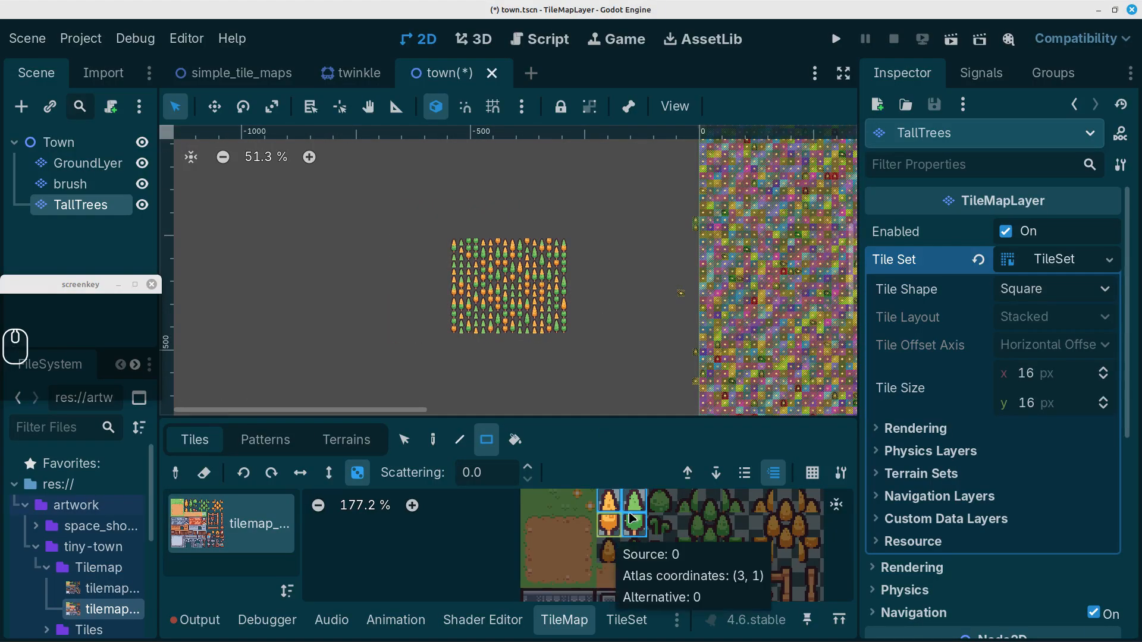
# Select the block of mismatched tree halves beside the map and delete it
pyautogui.moveTo(569, 534); pyautogui.dragTo(543, 567, button='middle')
pyautogui.hotkey('ctrl', 'z')
pyautogui.click(404, 439)
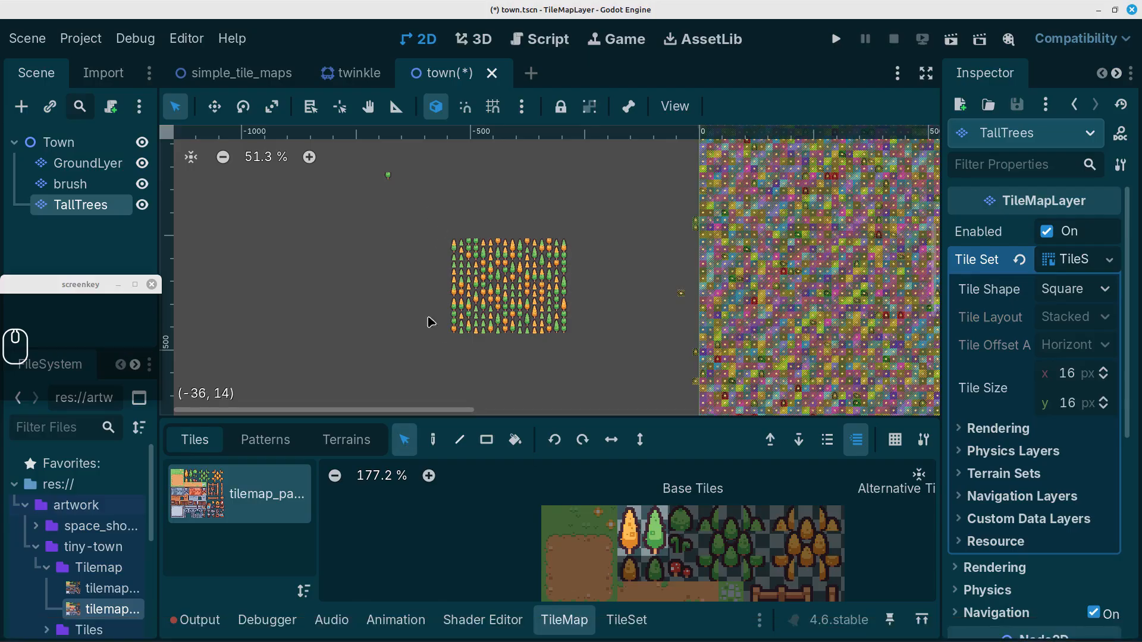
pyautogui.moveTo(429, 225); pyautogui.dragTo(599, 354)
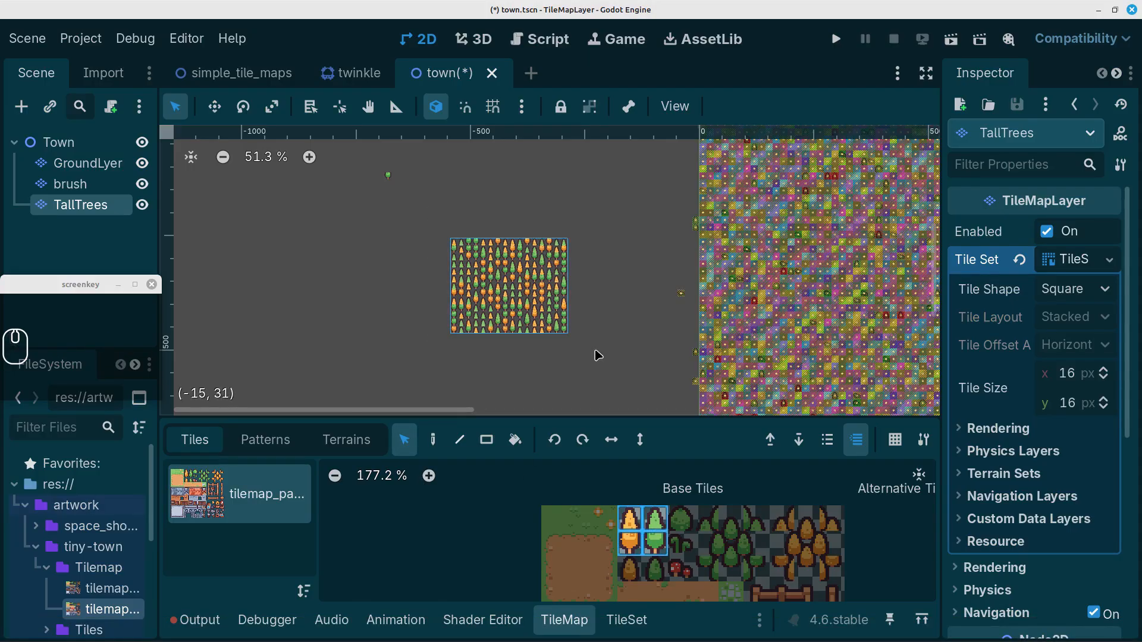
pyautogui.press('Delete')
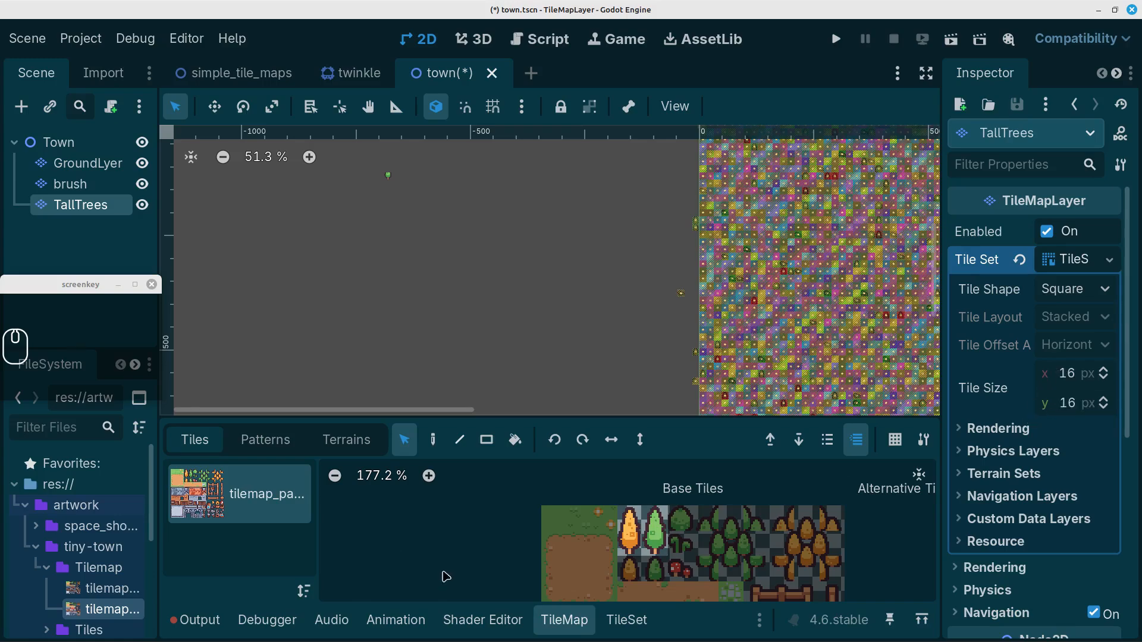
# Set the tile atlas's texture region height to 32 px in the TallTrees tile set
pyautogui.click(621, 620)
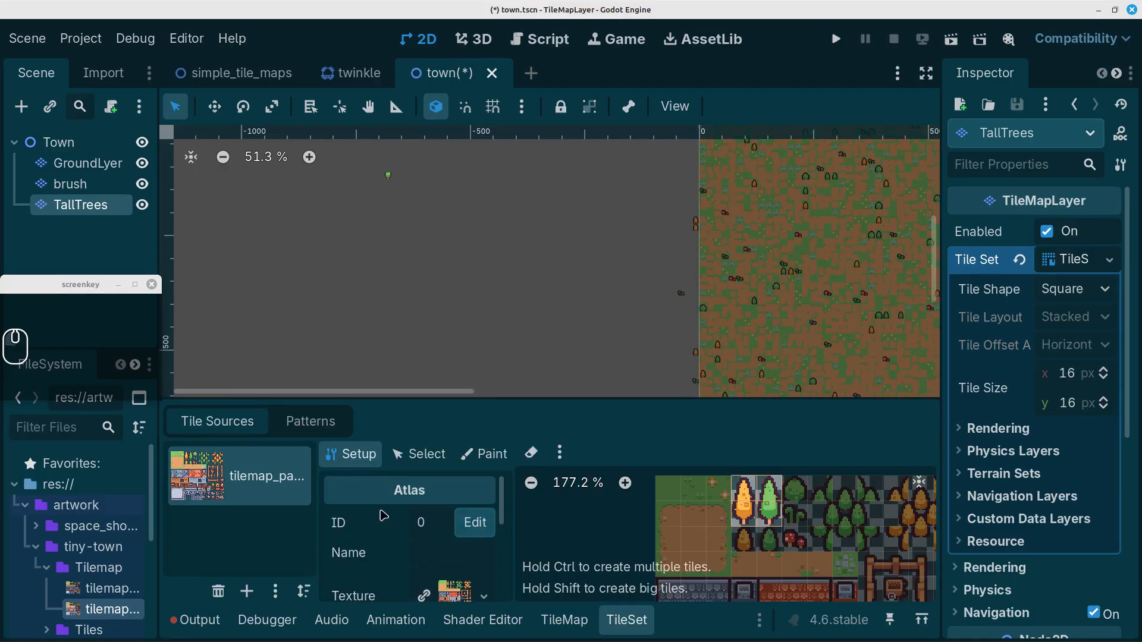
pyautogui.scroll(-5, 403, 518)
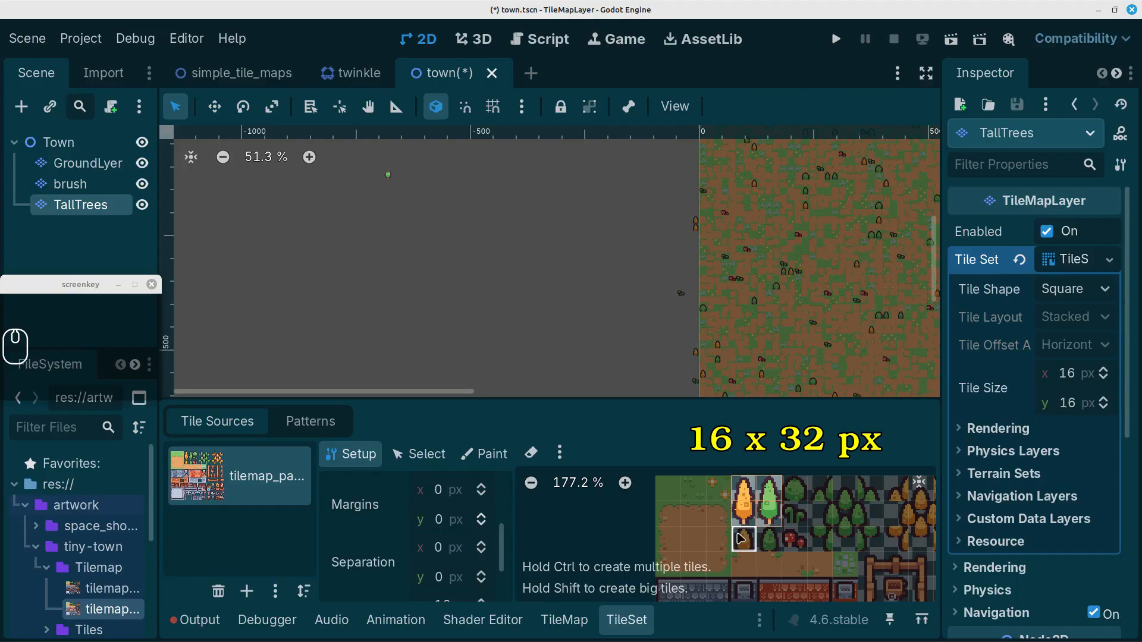
pyautogui.scroll(-3, 443, 532)
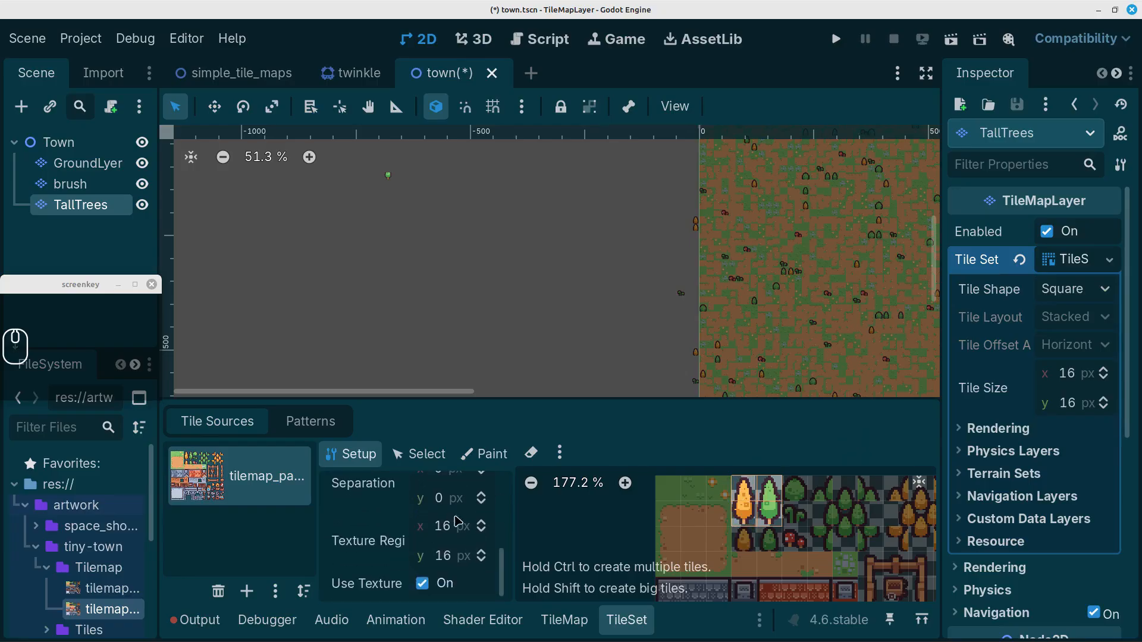
pyautogui.click(449, 558)
pyautogui.write('32')
pyautogui.press('KP_Enter')
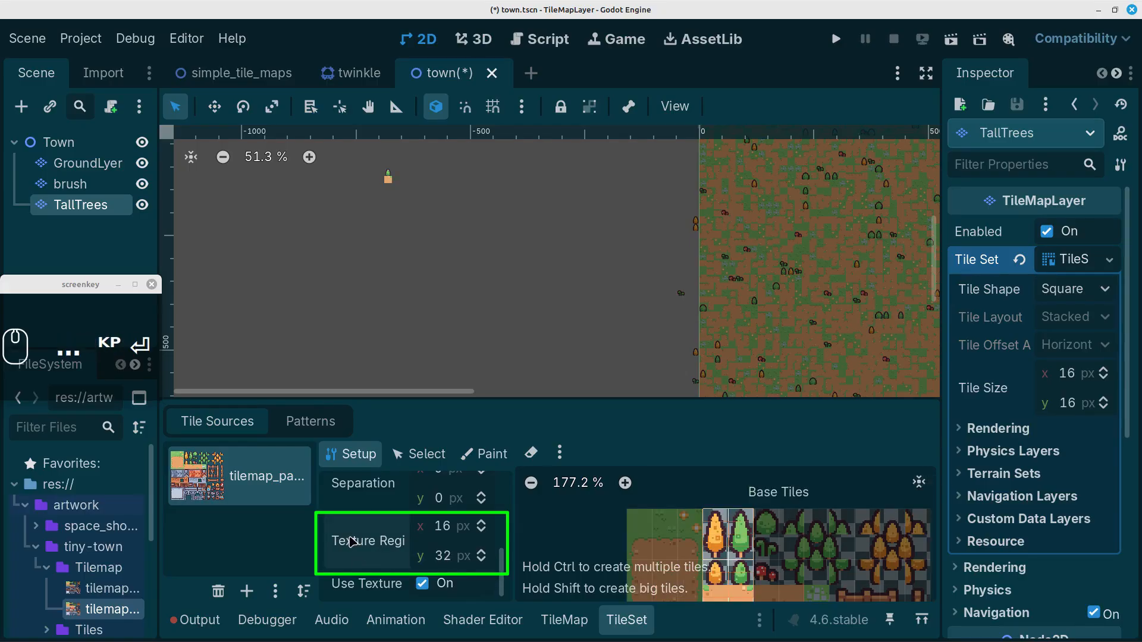
# Erase the two unwanted tiles directly below the orange and green tall trees from the atlas
pyautogui.scroll(-3, 746, 569)
pyautogui.moveTo(758, 576)
pyautogui.mouseDown(button='middle')
pyautogui.moveTo(759, 499)
pyautogui.moveTo(744, 531)
pyautogui.mouseUp(button='middle')
pyautogui.click(718, 530)
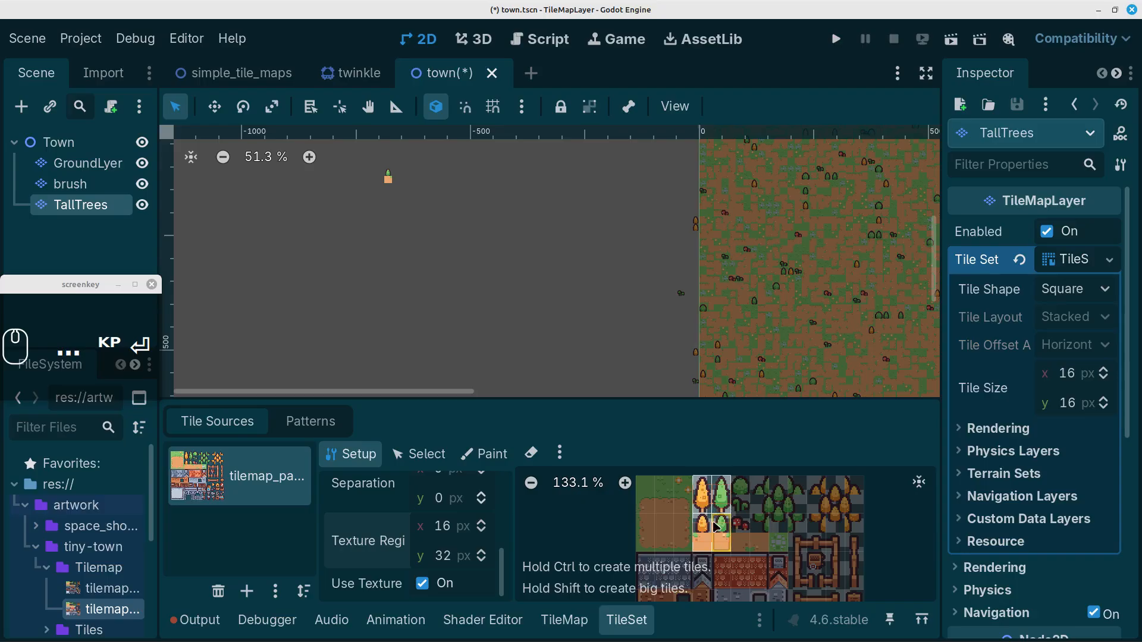
pyautogui.click(699, 530)
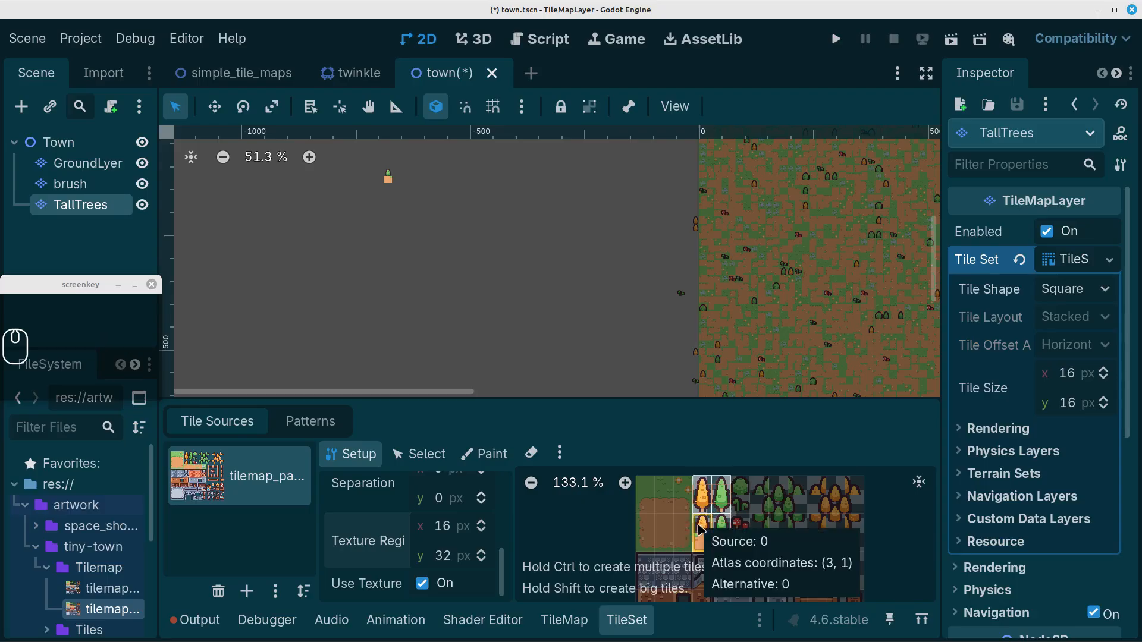
pyautogui.click(532, 453)
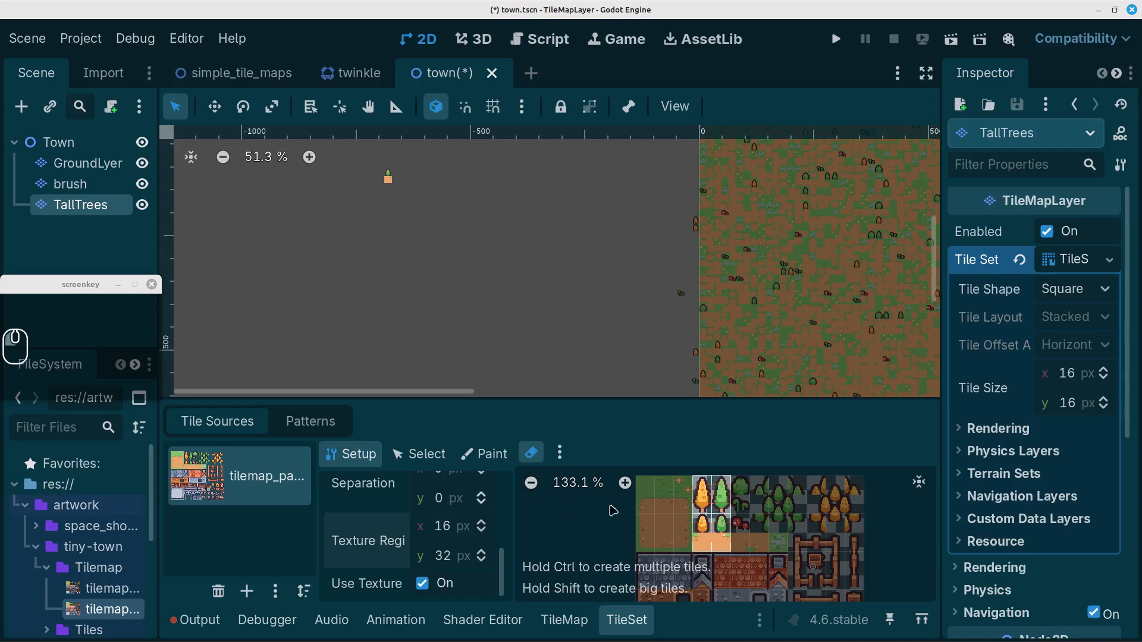
pyautogui.click(705, 533)
# Select the green and orange tall-tree atlas tiles in turn to check that each region covers a whole tree
pyautogui.click(420, 454)
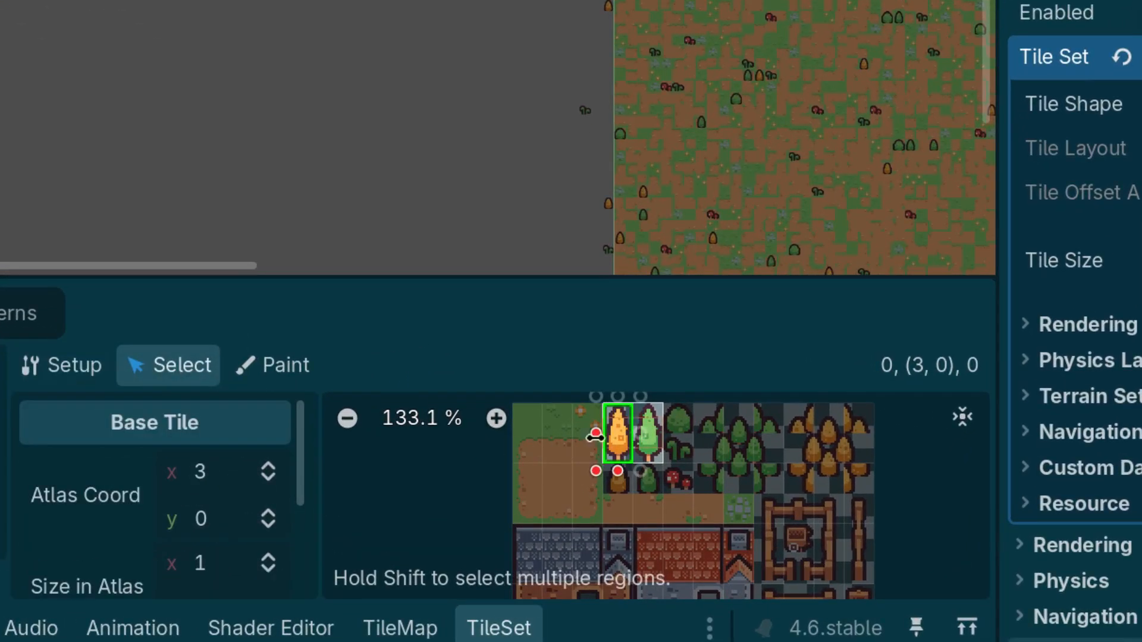
pyautogui.click(645, 440)
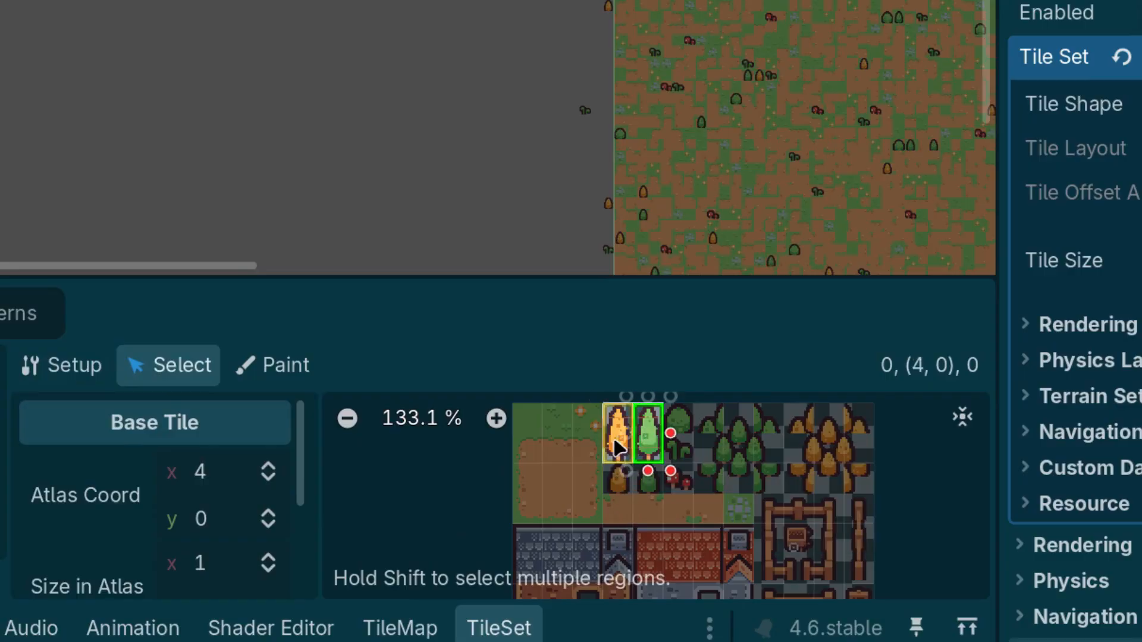
pyautogui.click(619, 447)
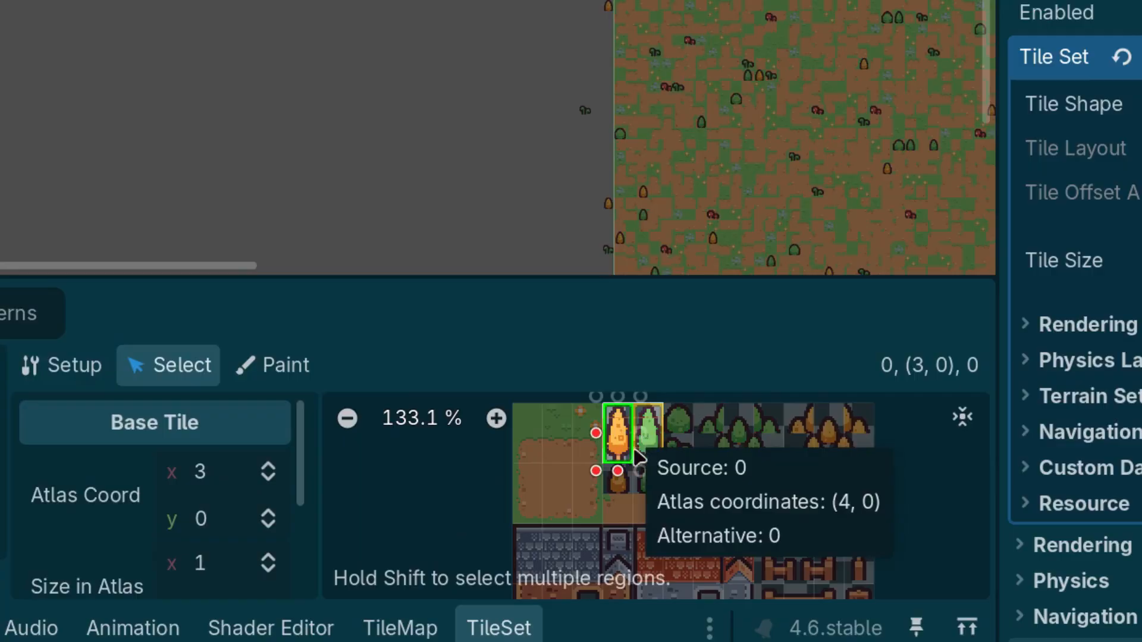
# Fill a rectangle on the empty canvas beside the map with random orange and green tall trees
pyautogui.click(380, 628)
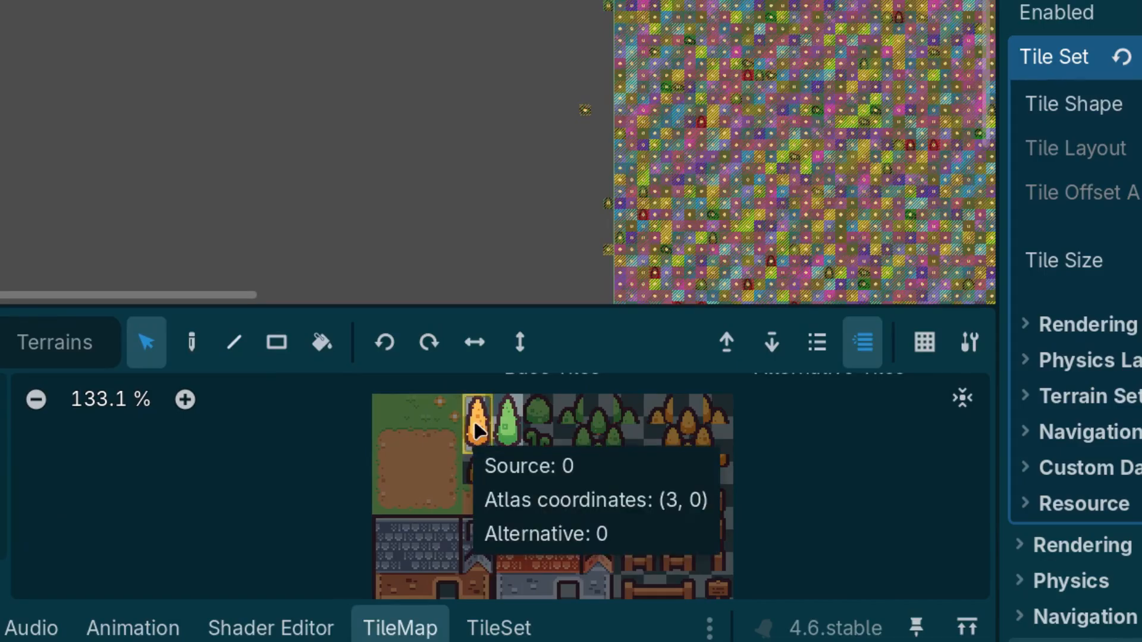
pyautogui.click(476, 427)
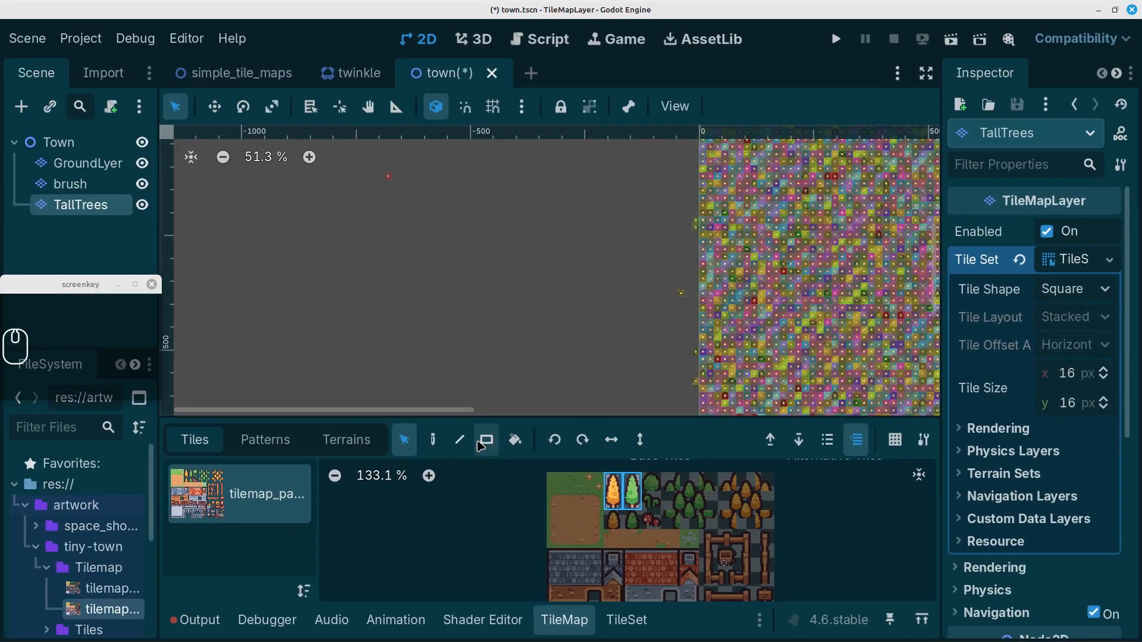
pyautogui.click(486, 440)
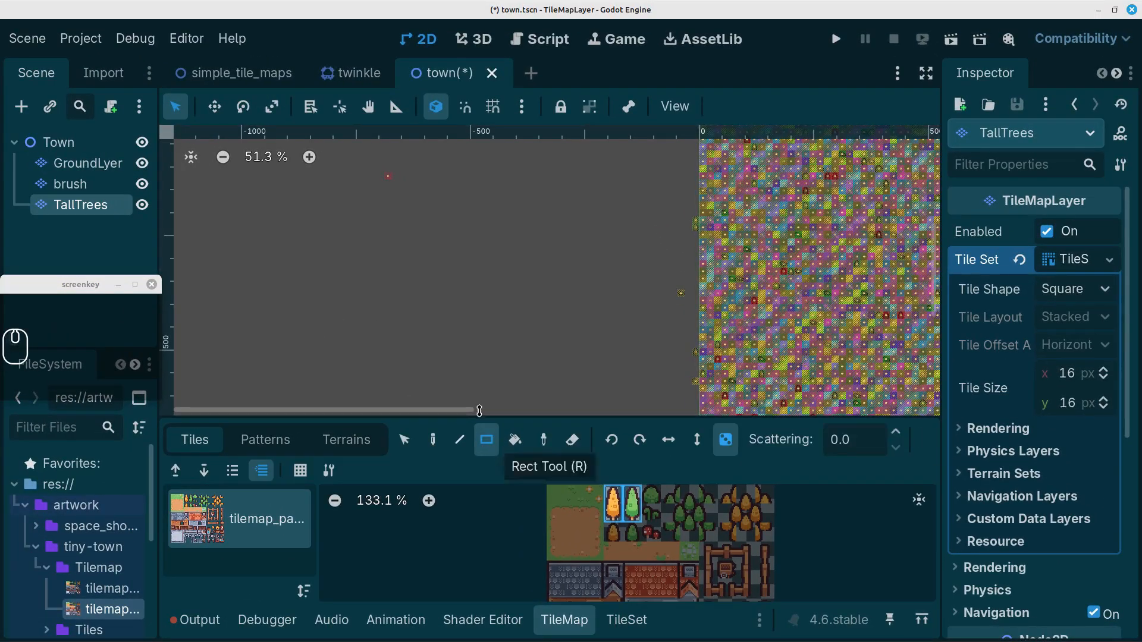
pyautogui.moveTo(400, 267); pyautogui.dragTo(552, 344)
pyautogui.scroll(3, 475, 355)
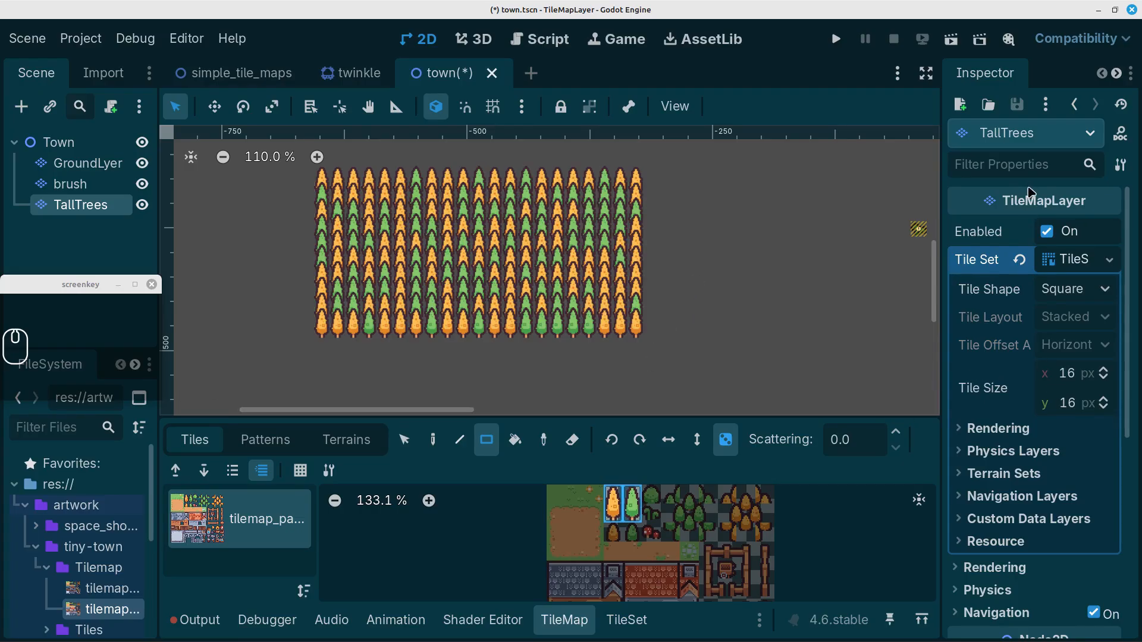
# Set the TallTrees tile set's tile height to 32 px and examine the spacing of the painted trees
pyautogui.click(1063, 403)
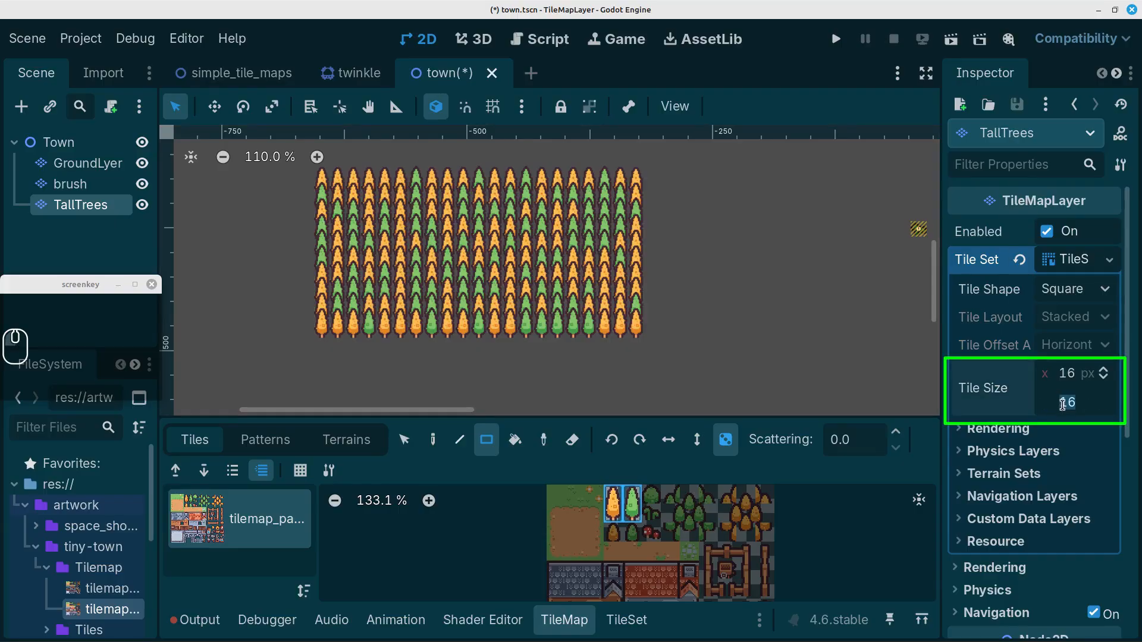
pyautogui.write('32')
pyautogui.press('KP_Enter')
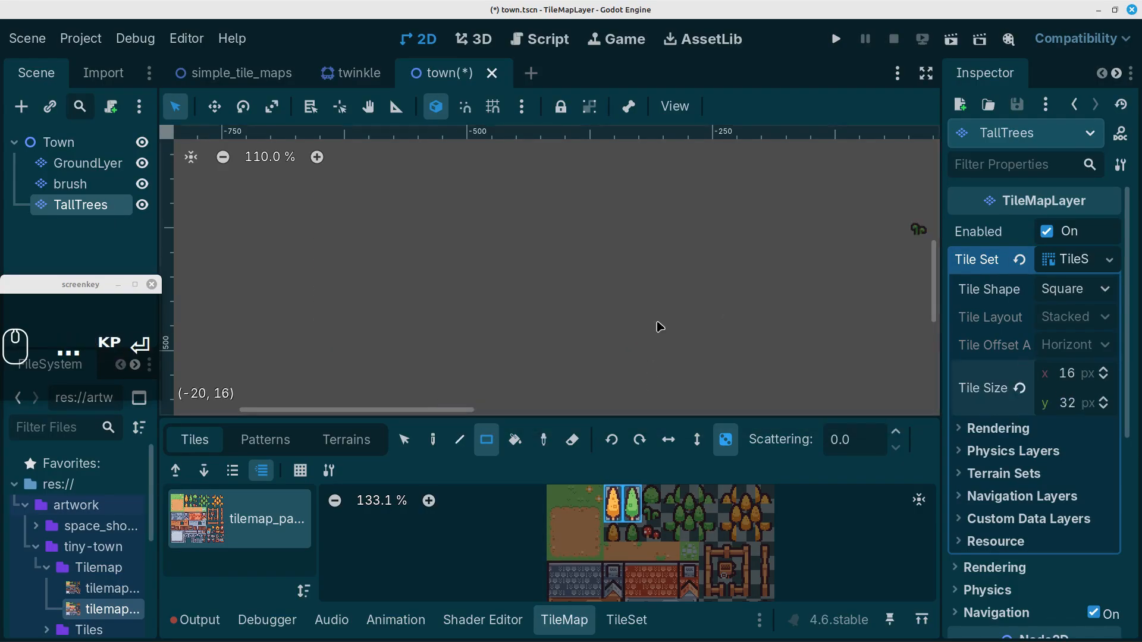
pyautogui.scroll(-5, 651, 321)
pyautogui.scroll(1, 596, 338)
pyautogui.scroll(4, 599, 354)
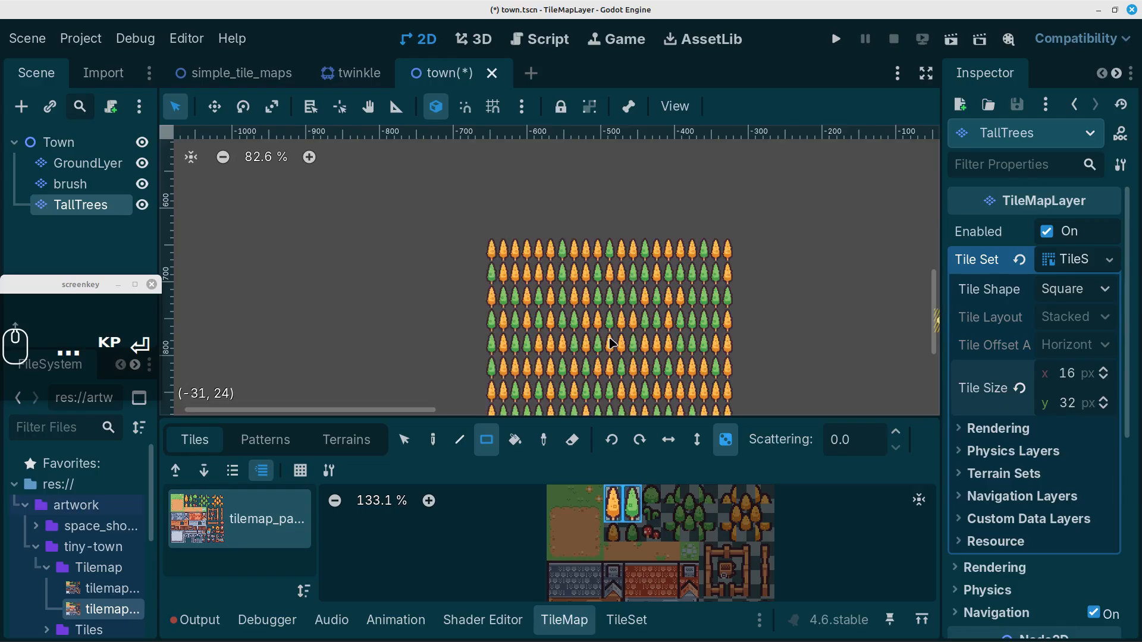
pyautogui.scroll(-2, 658, 279)
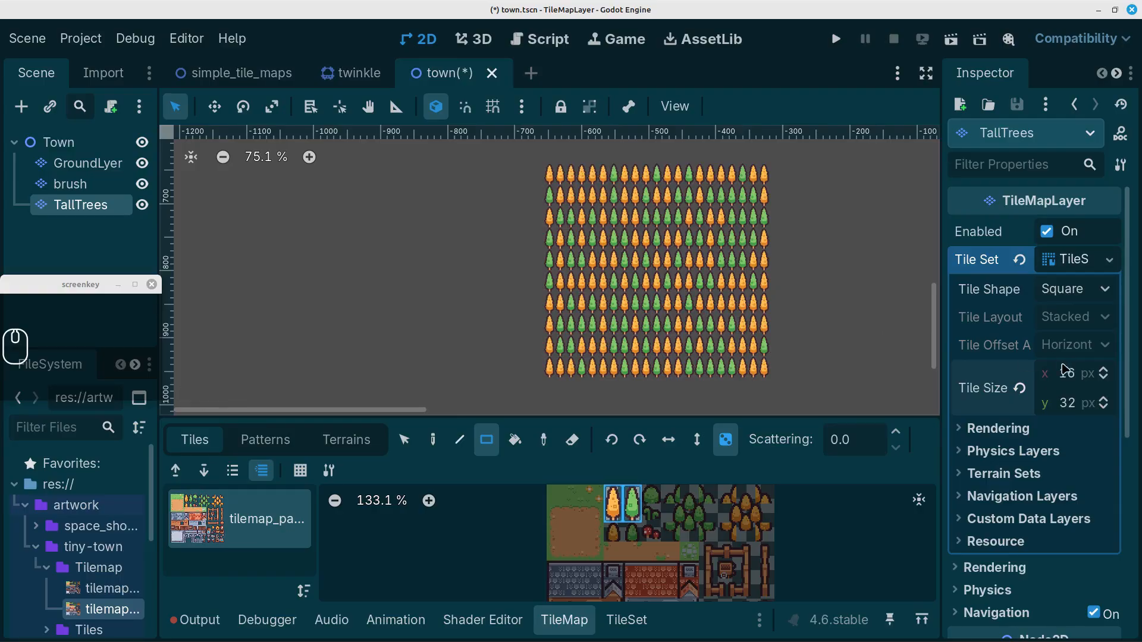
# Set the TallTrees tile set's tile height to 16 px and examine how the tree rows overlap
pyautogui.click(1062, 410)
pyautogui.write('16')
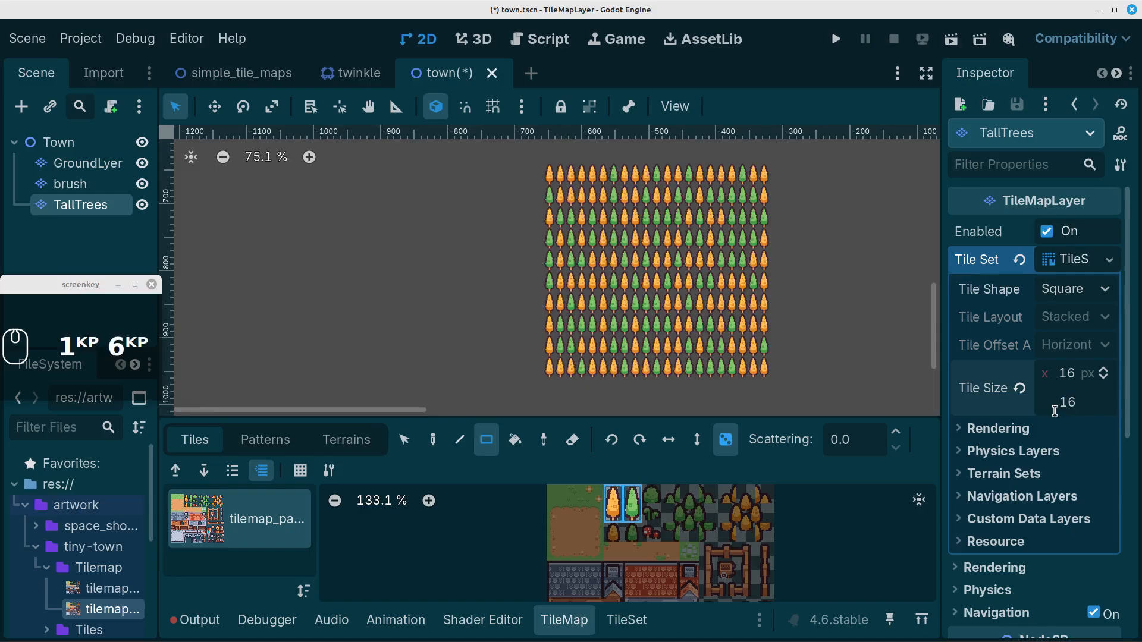
pyautogui.press('KP_Enter')
pyautogui.scroll(-5, 612, 268)
pyautogui.scroll(4, 613, 268)
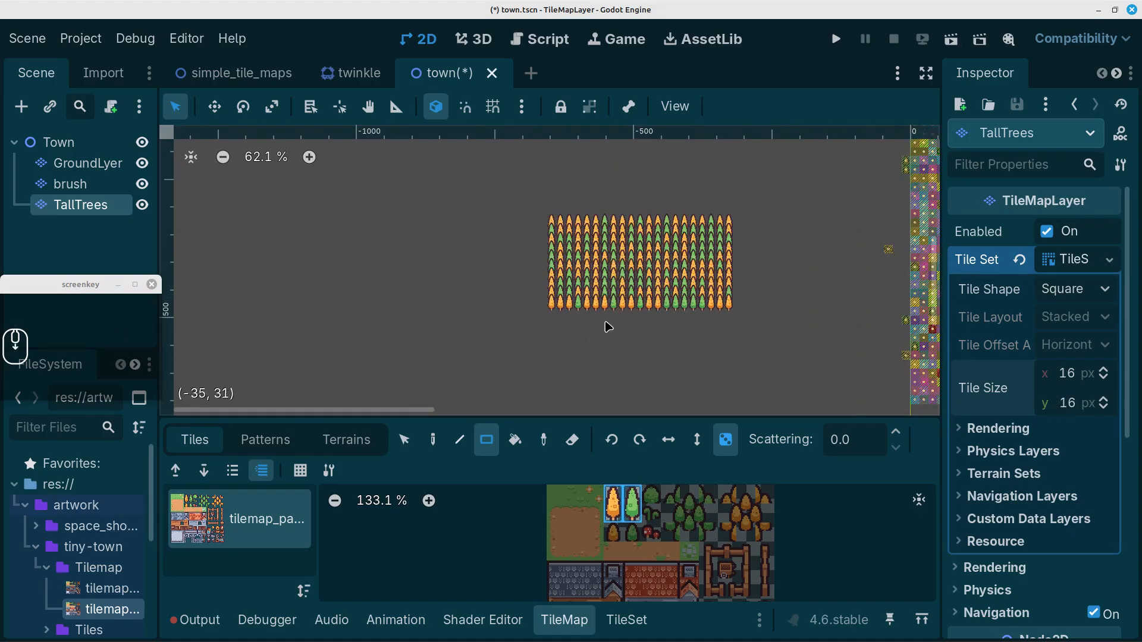
# Select the whole rectangle of test trees beside the map and delete it
pyautogui.scroll(-3, 605, 323)
pyautogui.moveTo(632, 321); pyautogui.dragTo(340, 331, button='middle')
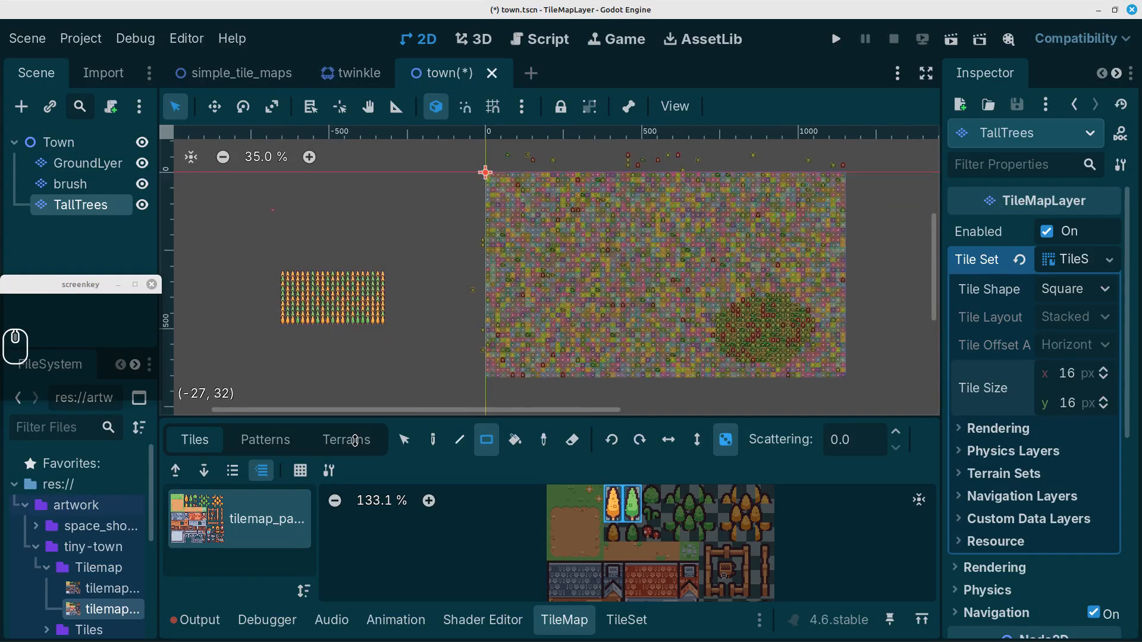
pyautogui.click(403, 437)
pyautogui.moveTo(260, 239); pyautogui.dragTo(398, 360)
pyautogui.press('Delete')
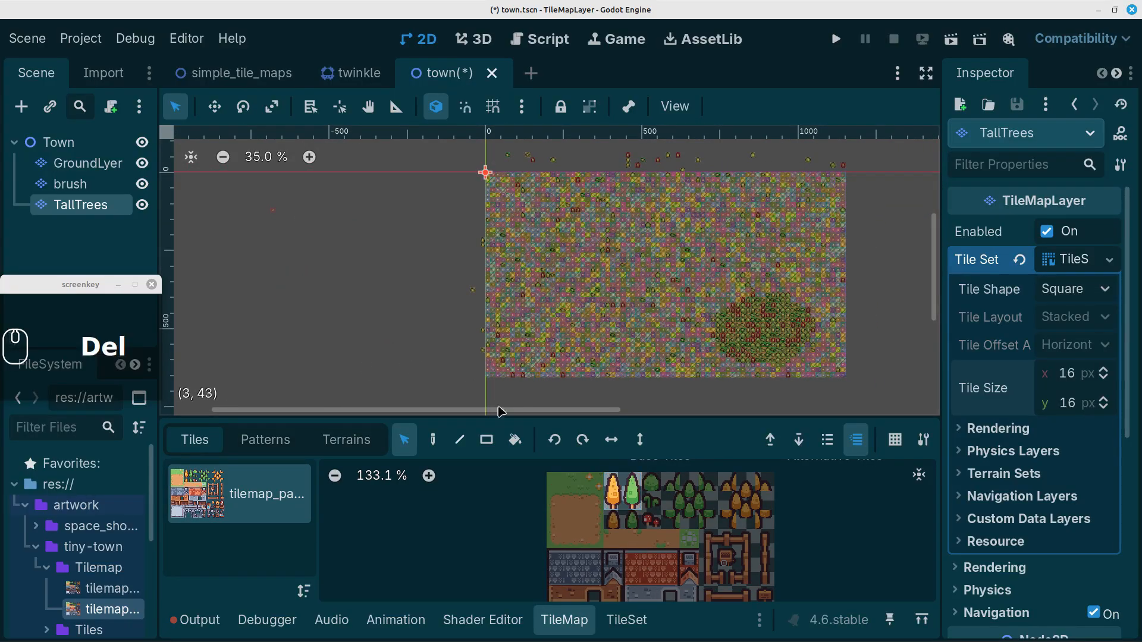
# Draw a closed outline of random orange and green tall trees on the empty canvas beside the map and fill its interior
pyautogui.click(432, 439)
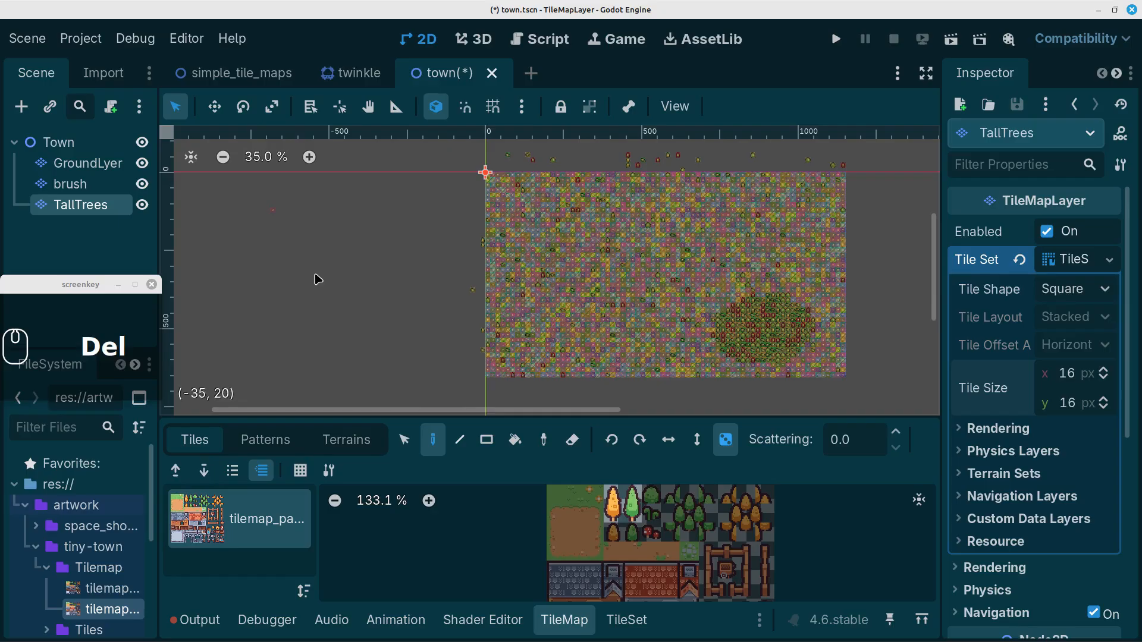
pyautogui.click(486, 440)
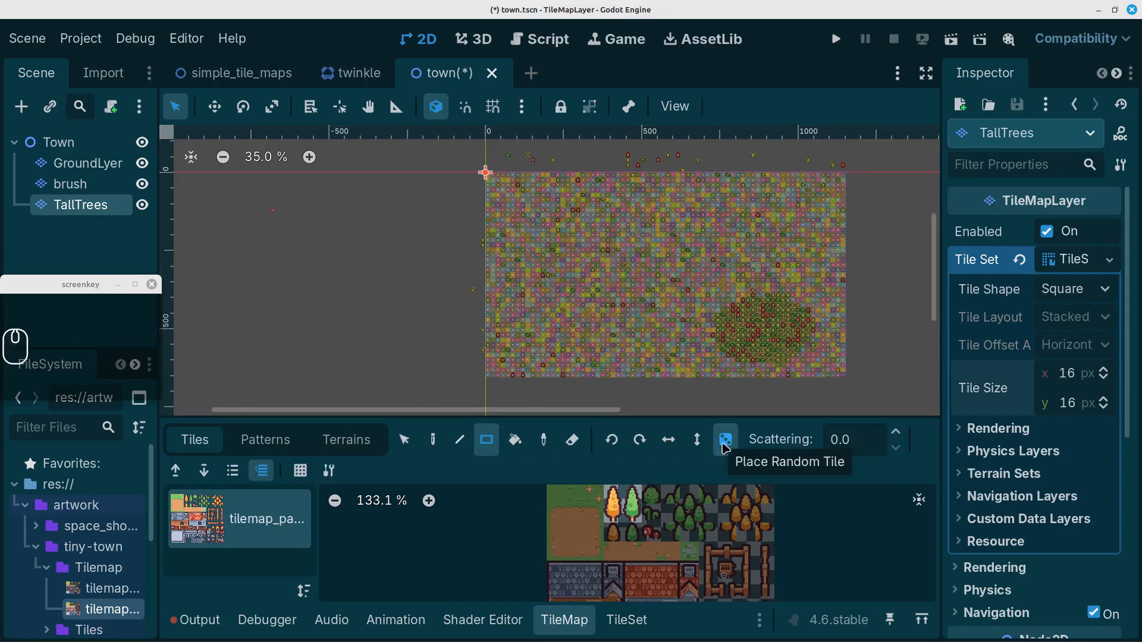
pyautogui.moveTo(610, 513); pyautogui.dragTo(635, 509)
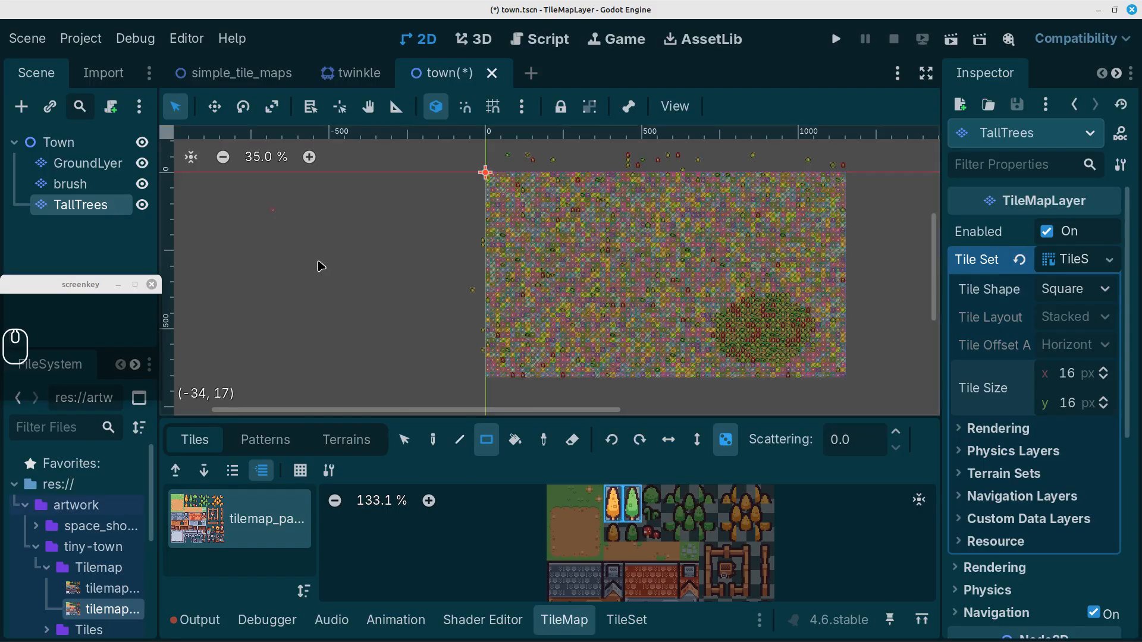
pyautogui.click(433, 440)
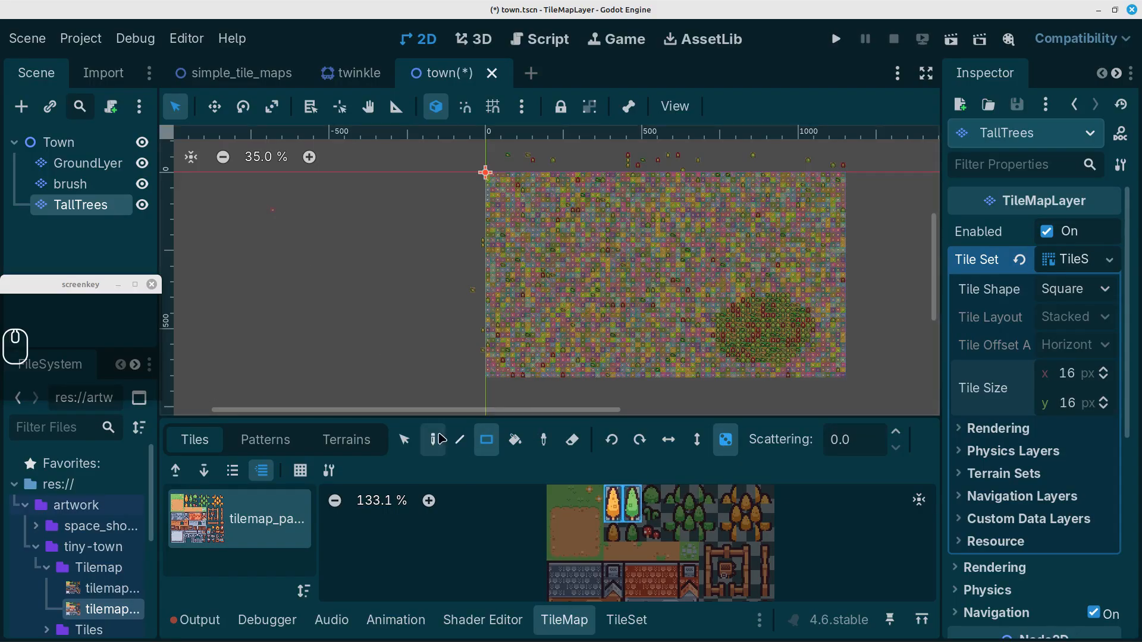
pyautogui.moveTo(337, 279)
pyautogui.mouseDown()
pyautogui.moveTo(370, 227)
pyautogui.moveTo(385, 287)
pyautogui.moveTo(340, 299)
pyautogui.moveTo(341, 287)
pyautogui.mouseUp()
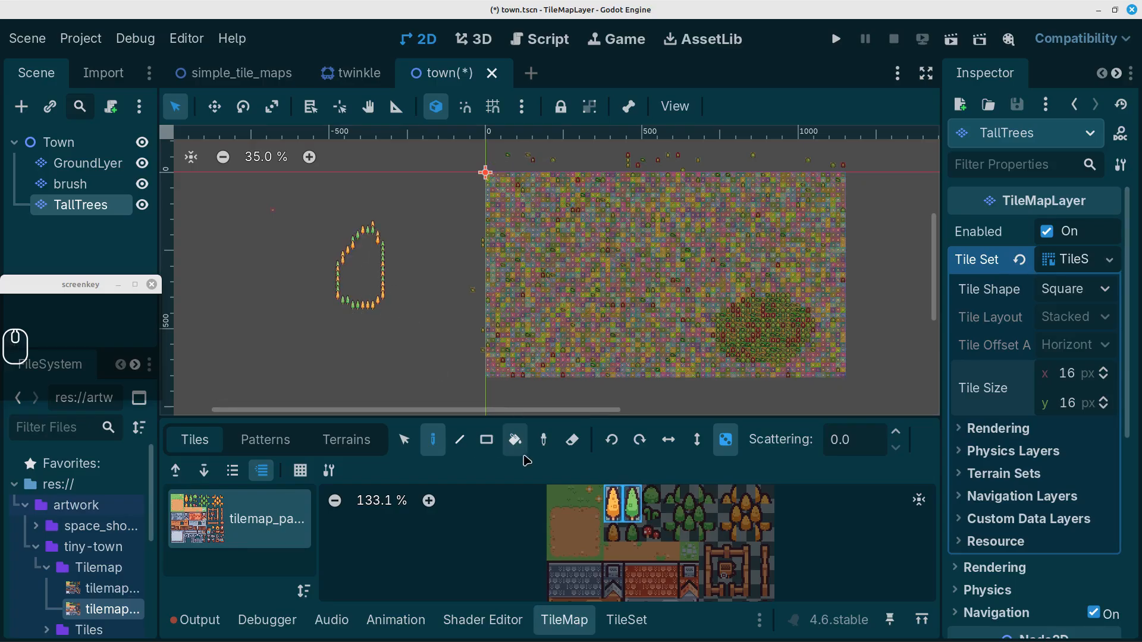
pyautogui.click(515, 439)
pyautogui.click(364, 272)
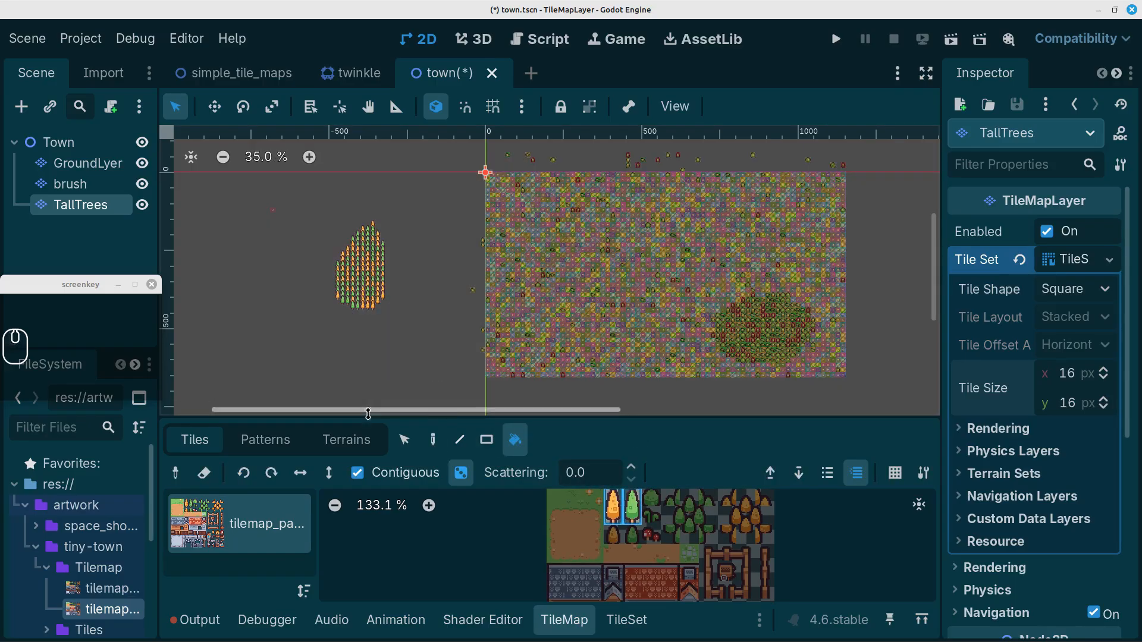
# Draw a second, rounder outline of random tall trees below the first clump and fill it with the same trees
pyautogui.click(433, 440)
pyautogui.moveTo(284, 334)
pyautogui.mouseDown()
pyautogui.moveTo(258, 317)
pyautogui.moveTo(257, 381)
pyautogui.moveTo(294, 336)
pyautogui.mouseUp()
pyautogui.click(515, 439)
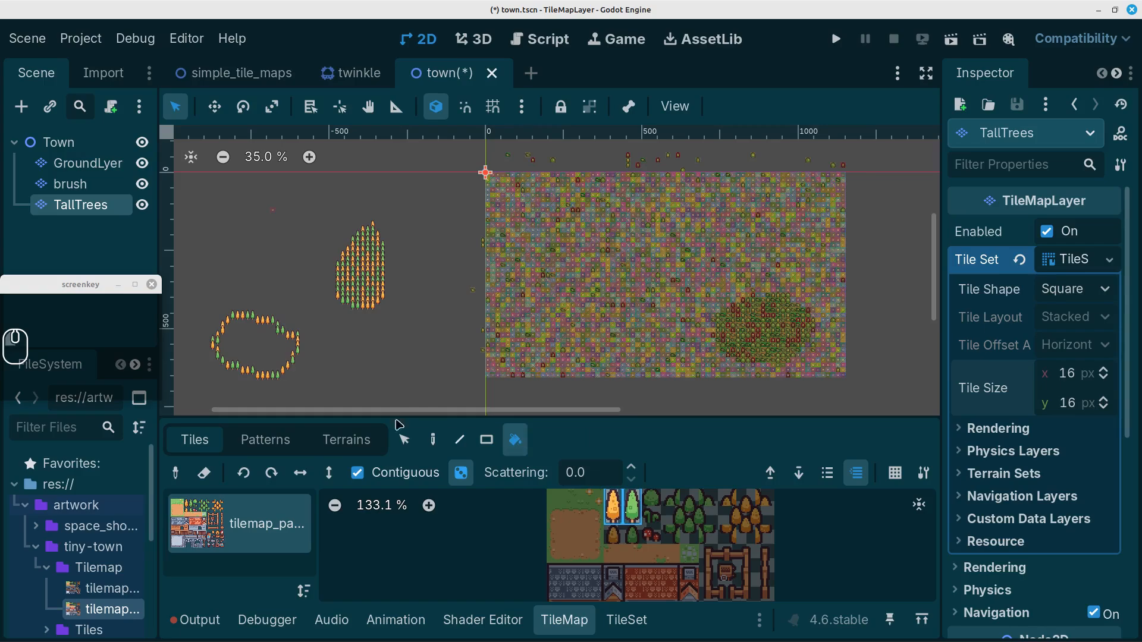
pyautogui.click(262, 348)
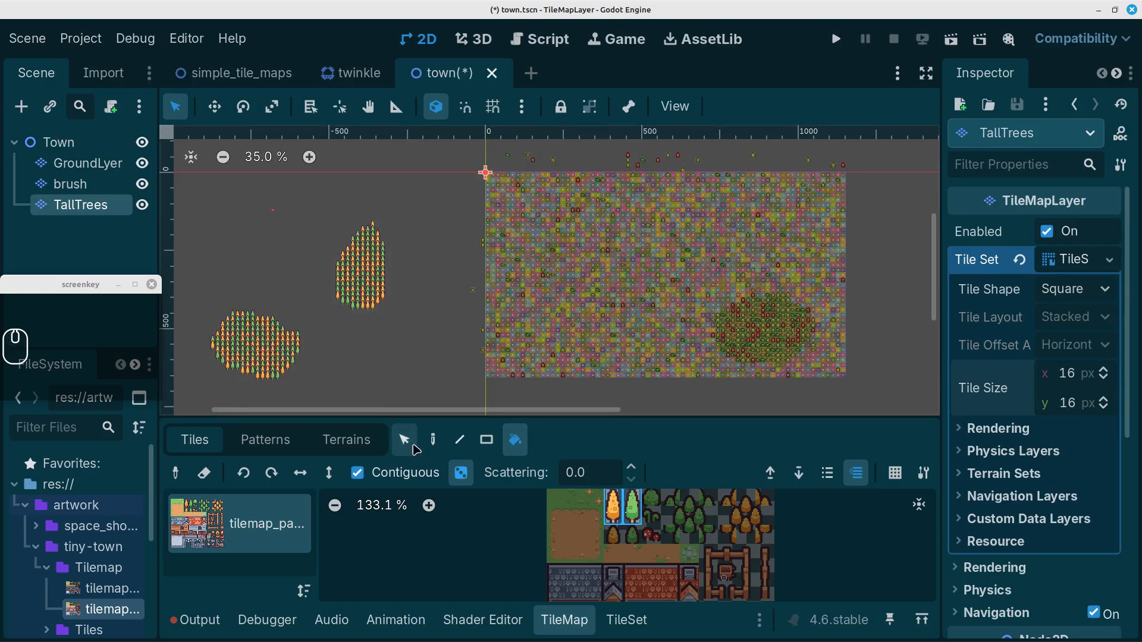
# Select the upper, pointed tree clump and move it onto the upper-left part of the town map
pyautogui.click(404, 440)
pyautogui.moveTo(305, 216); pyautogui.dragTo(416, 338)
pyautogui.moveTo(381, 277); pyautogui.dragTo(624, 244)
# Move the round tree clump onto the map between the first clump and the existing brush patch, and run the current scene
pyautogui.click(247, 356)
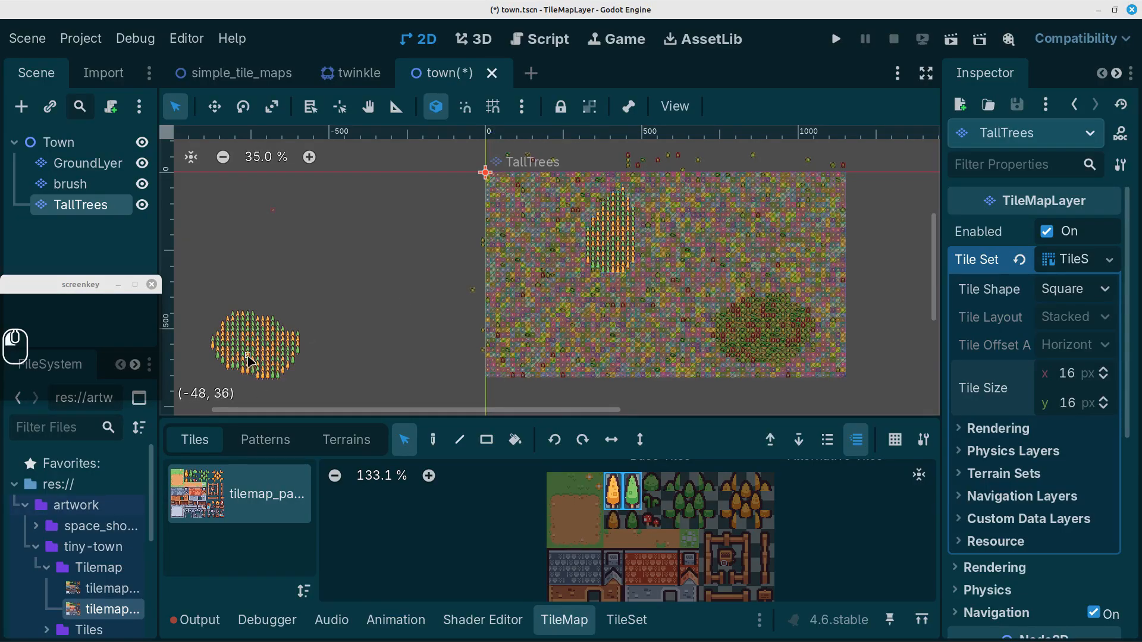
pyautogui.moveTo(193, 281); pyautogui.dragTo(315, 400)
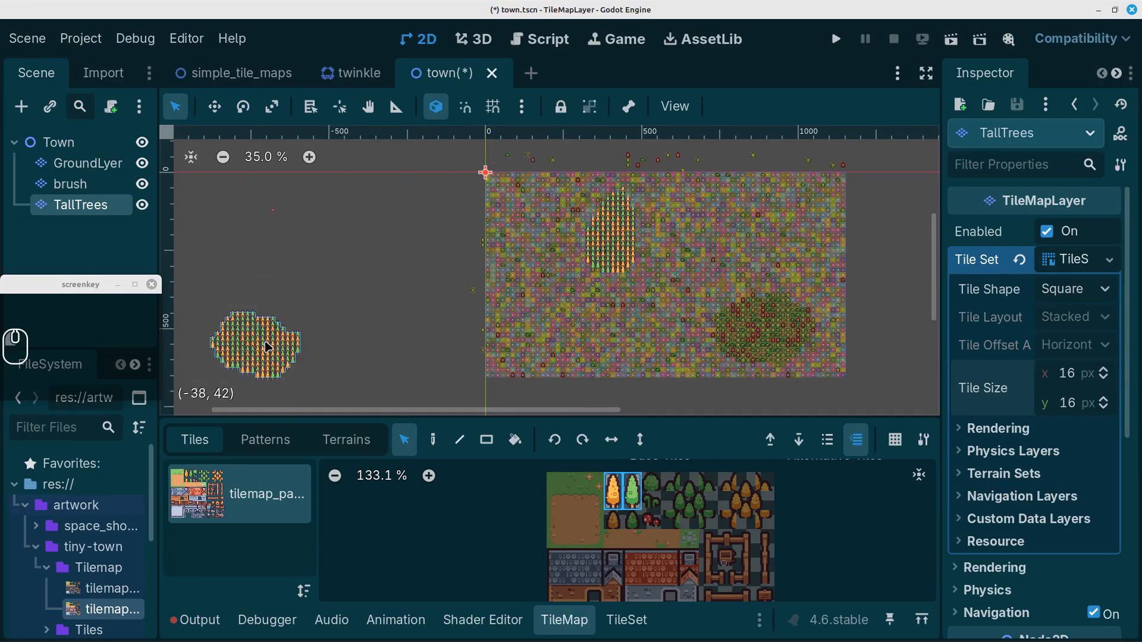
pyautogui.moveTo(220, 314); pyautogui.dragTo(663, 235)
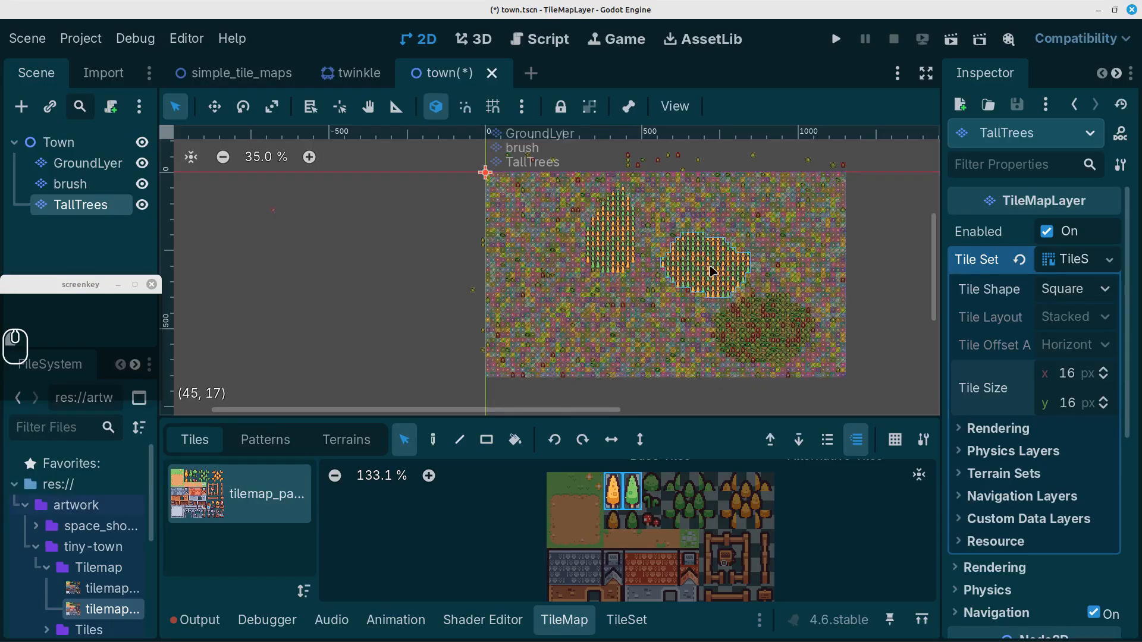
pyautogui.click(800, 254)
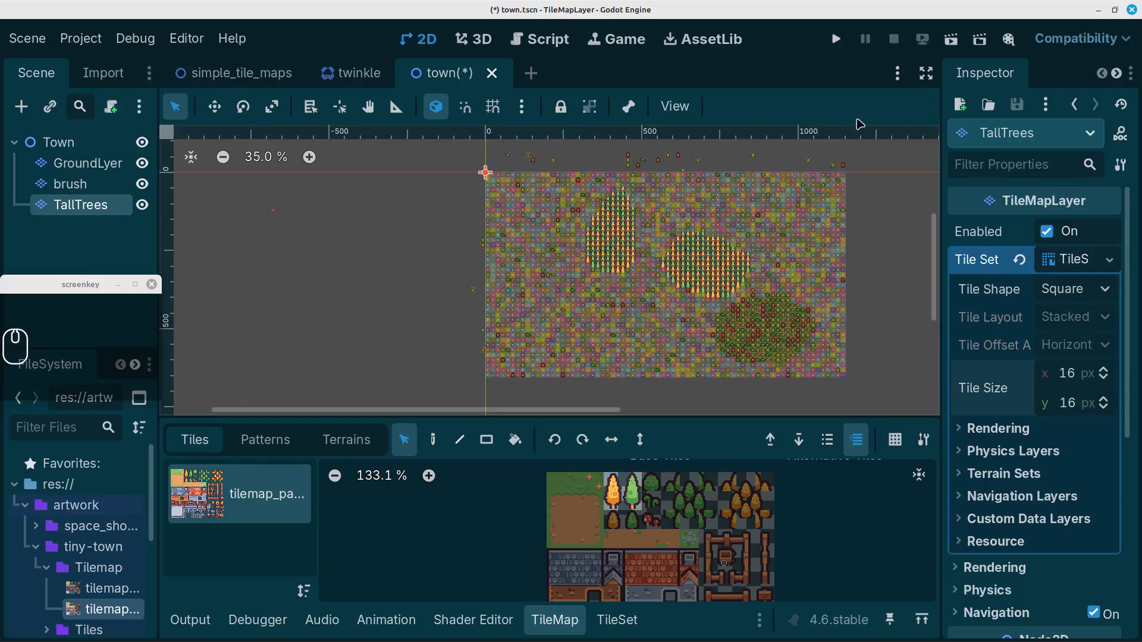
pyautogui.click(950, 38)
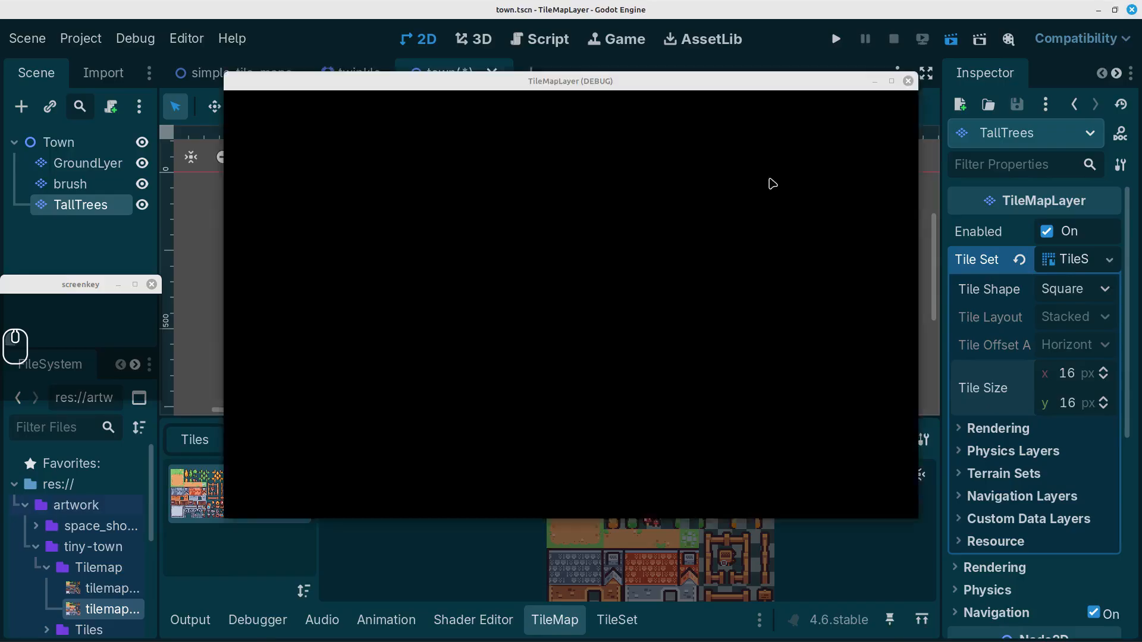
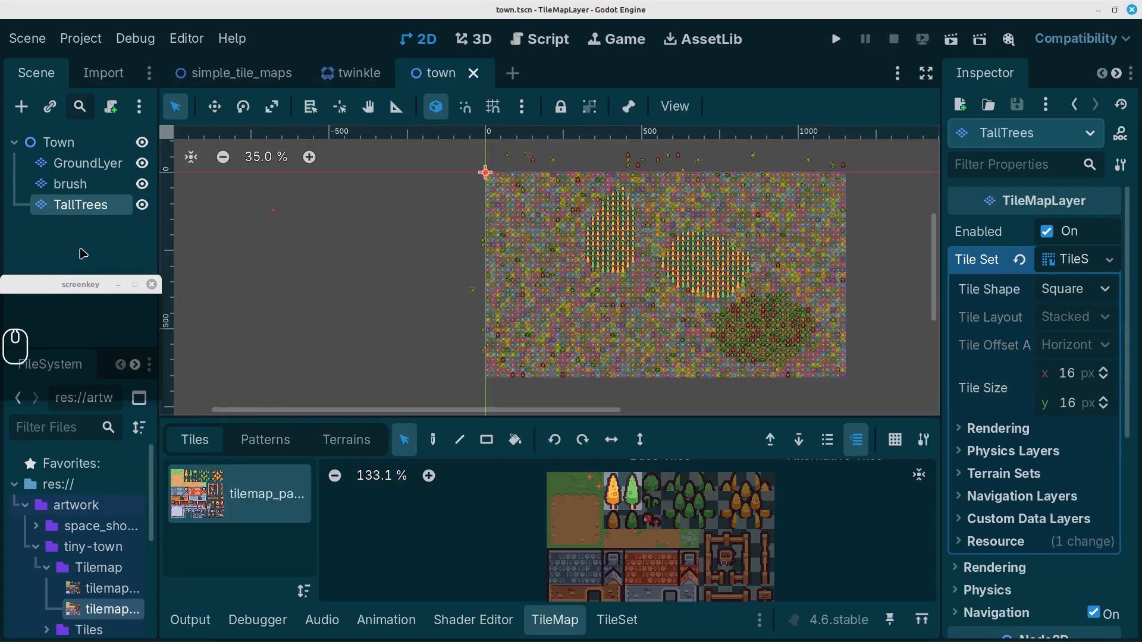
# Add a Node2D child to the Town root and rename it Environ
pyautogui.click(67, 149)
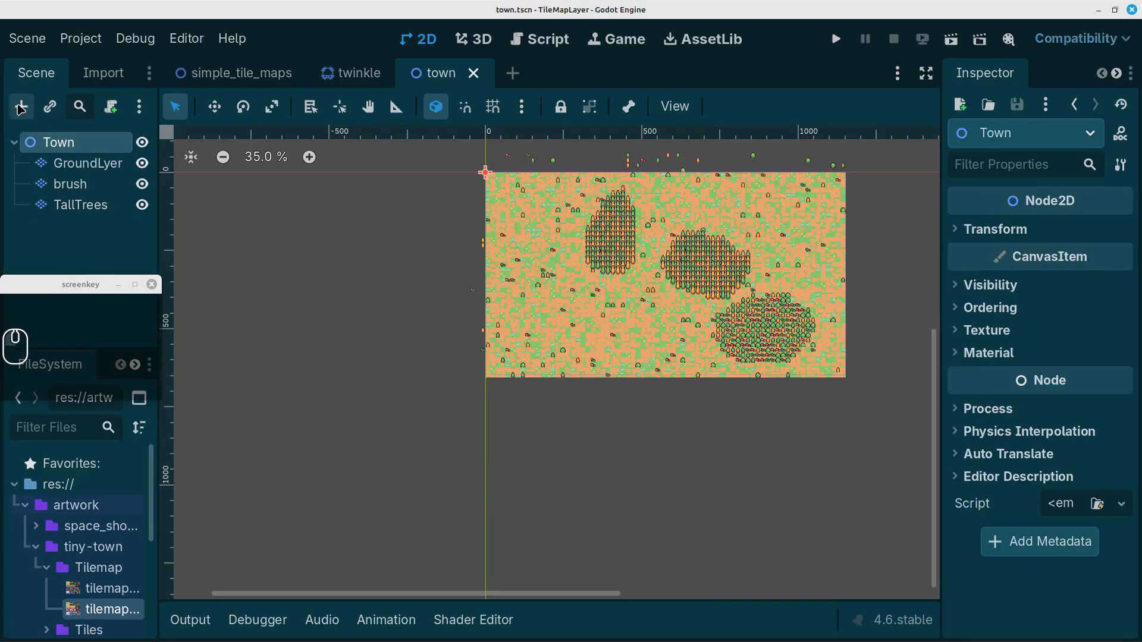
pyautogui.click(22, 106)
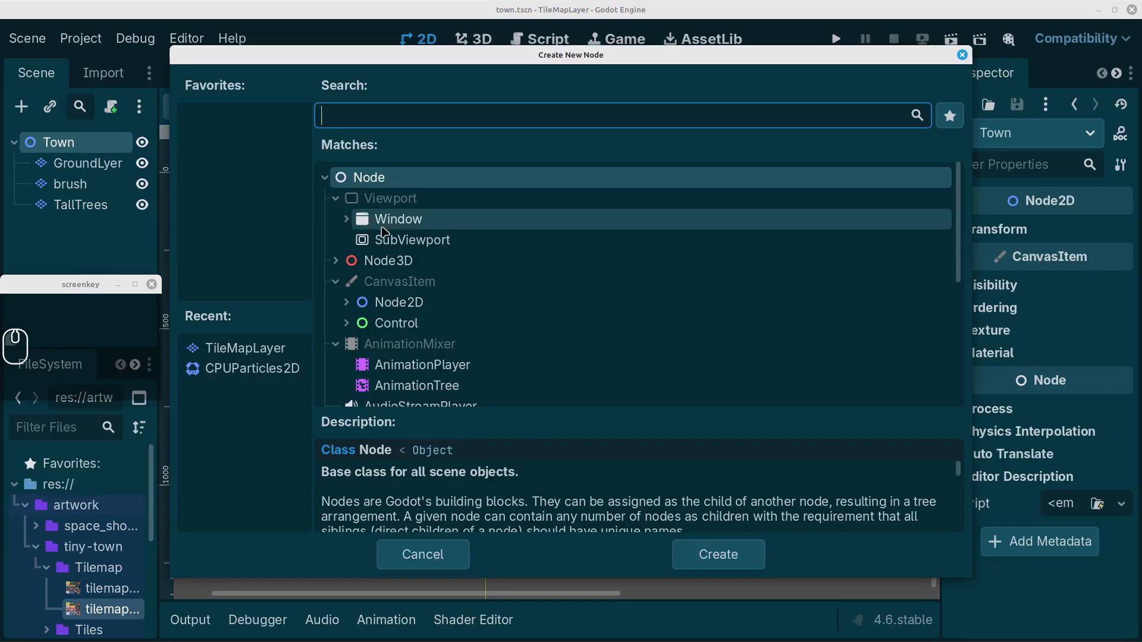
pyautogui.click(385, 303)
pyautogui.click(736, 568)
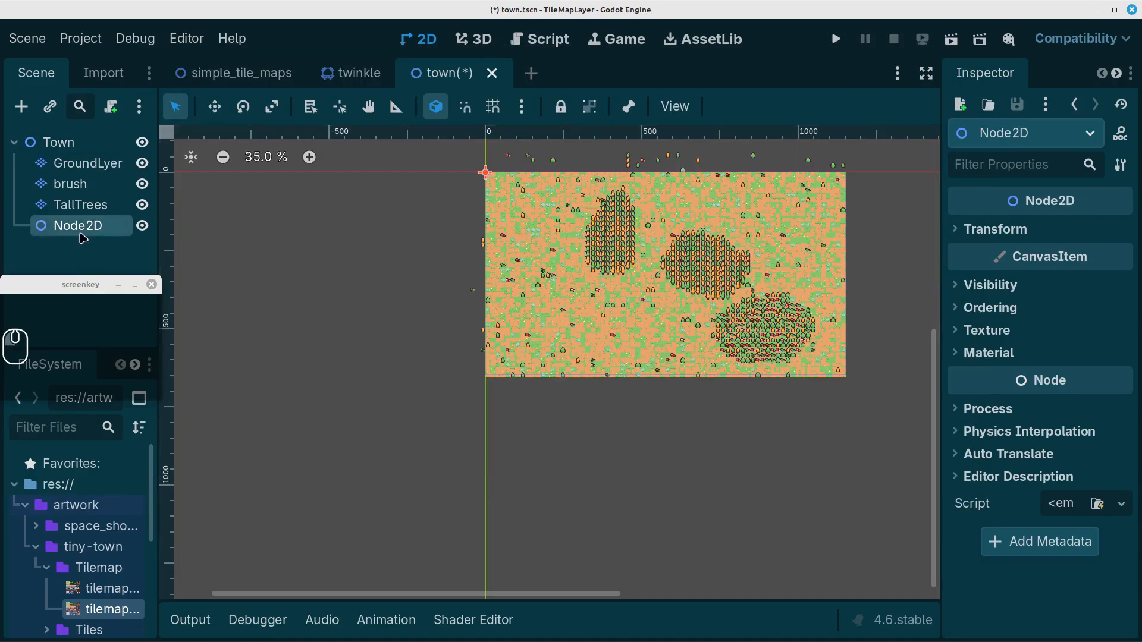
pyautogui.click(93, 235)
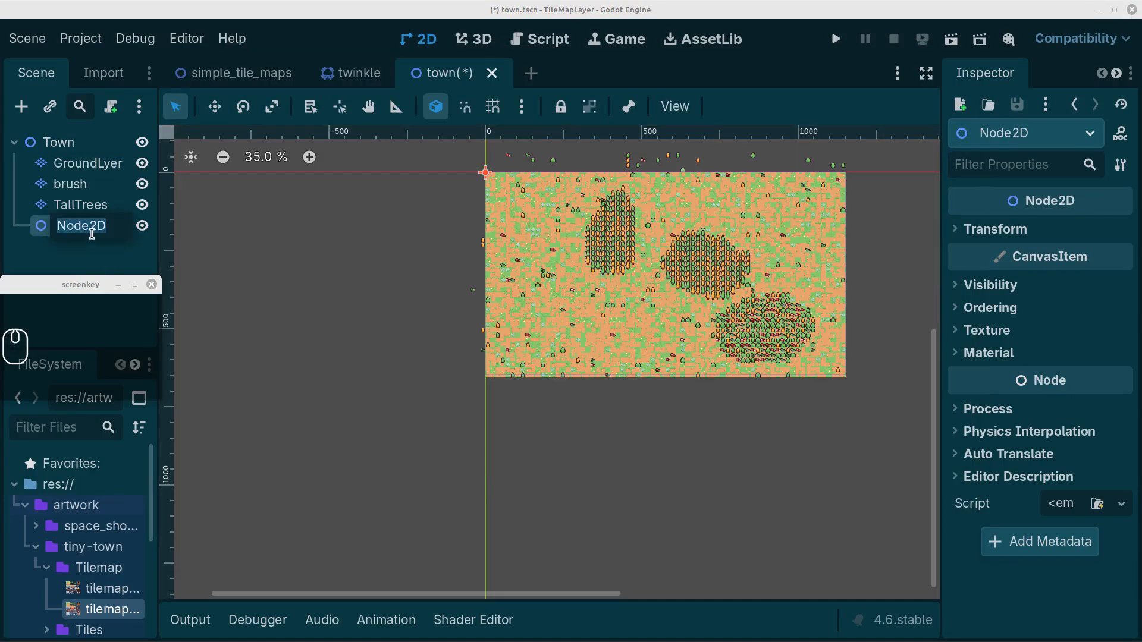
pyautogui.write('Environ')
pyautogui.click(77, 246)
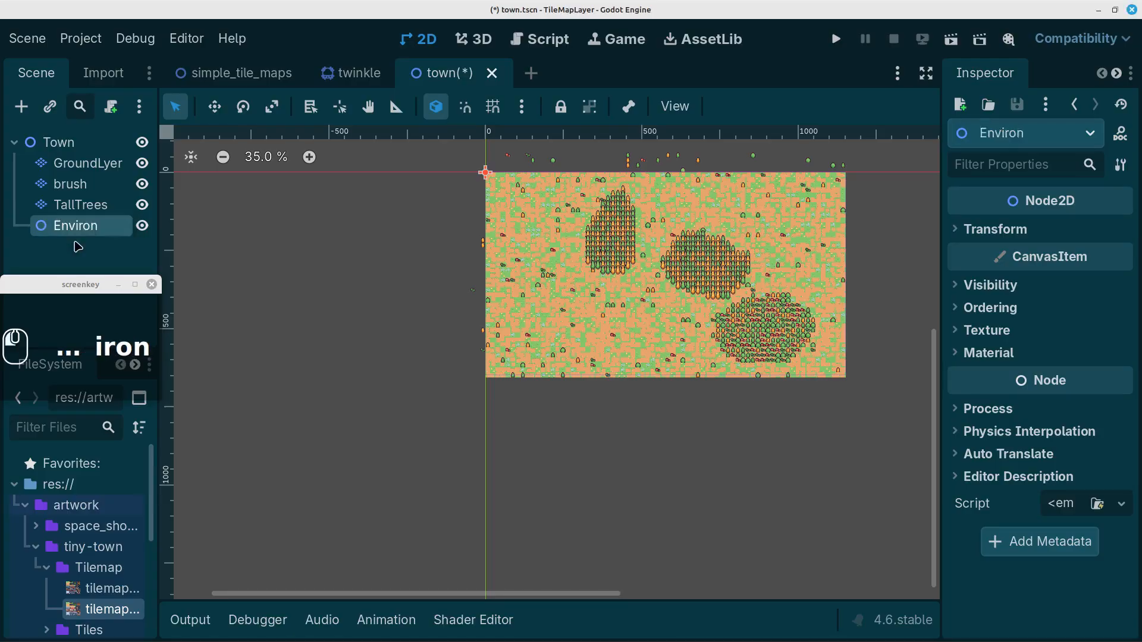
# Place Environ first under Town, make GroundLyer, brush and TallTrees its children, and collapse the group
pyautogui.moveTo(77, 226); pyautogui.dragTo(76, 160)
pyautogui.click(64, 186)
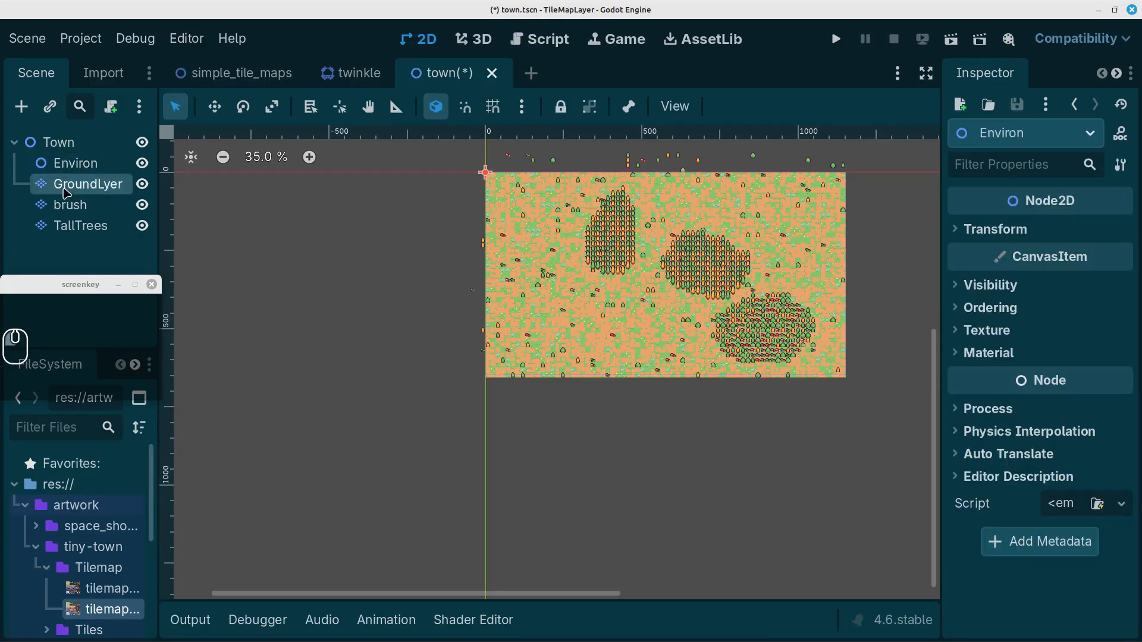
pyautogui.keyDown('shift'); pyautogui.click(65, 227); pyautogui.keyUp('shift')
pyautogui.click(50, 189)
pyautogui.keyDown('shift'); pyautogui.click(48, 225); pyautogui.keyUp('shift')
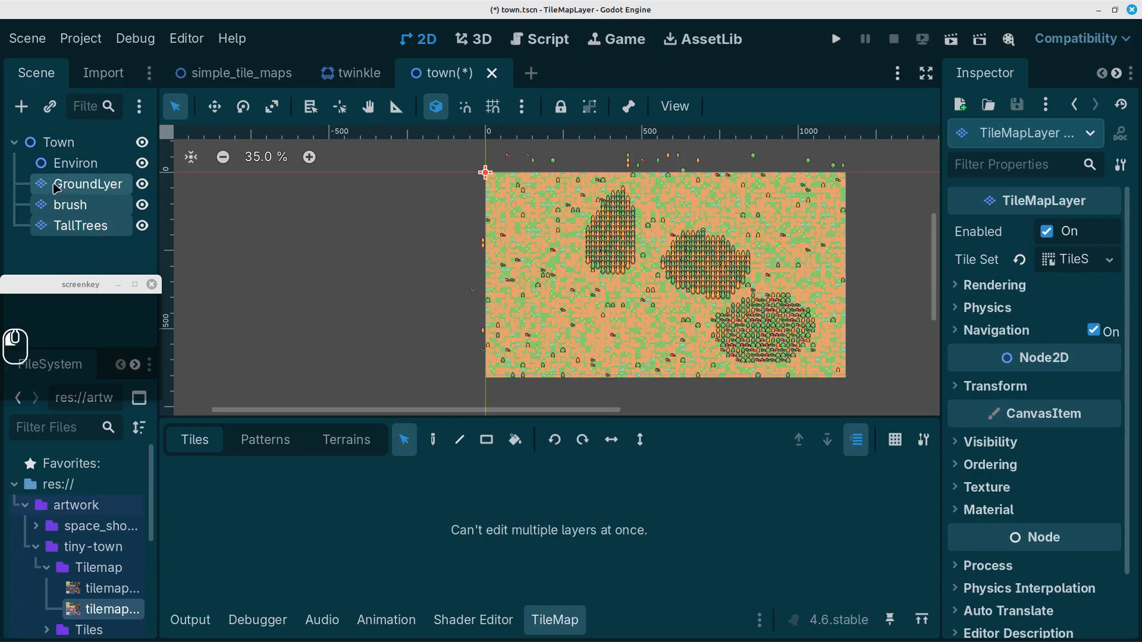
pyautogui.moveTo(53, 188); pyautogui.dragTo(74, 167)
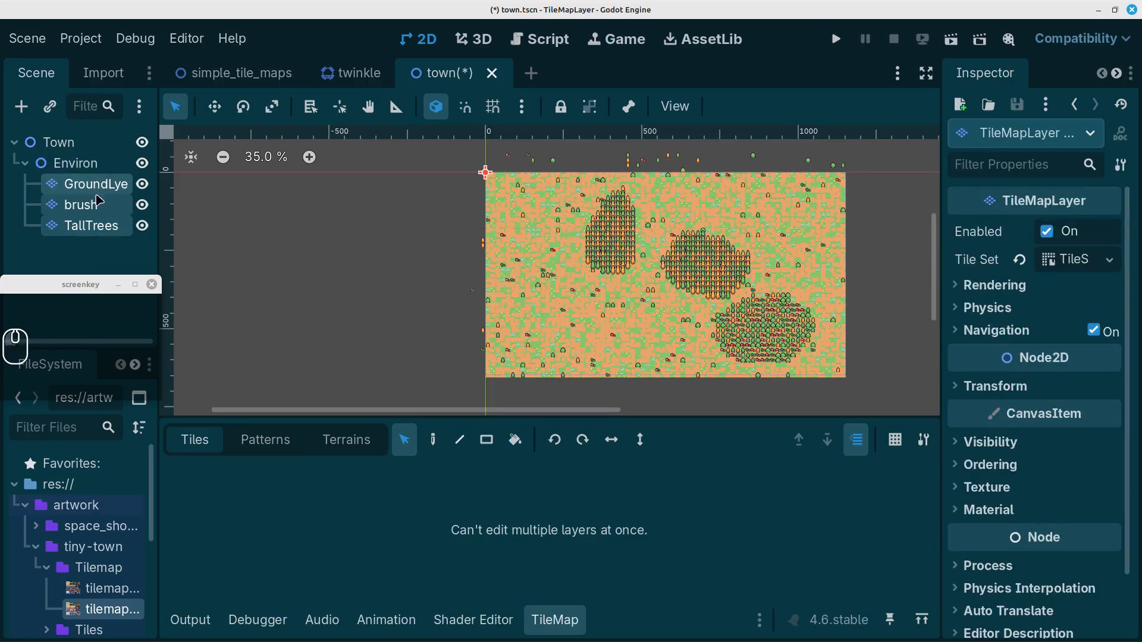
pyautogui.click(33, 164)
pyautogui.click(26, 164)
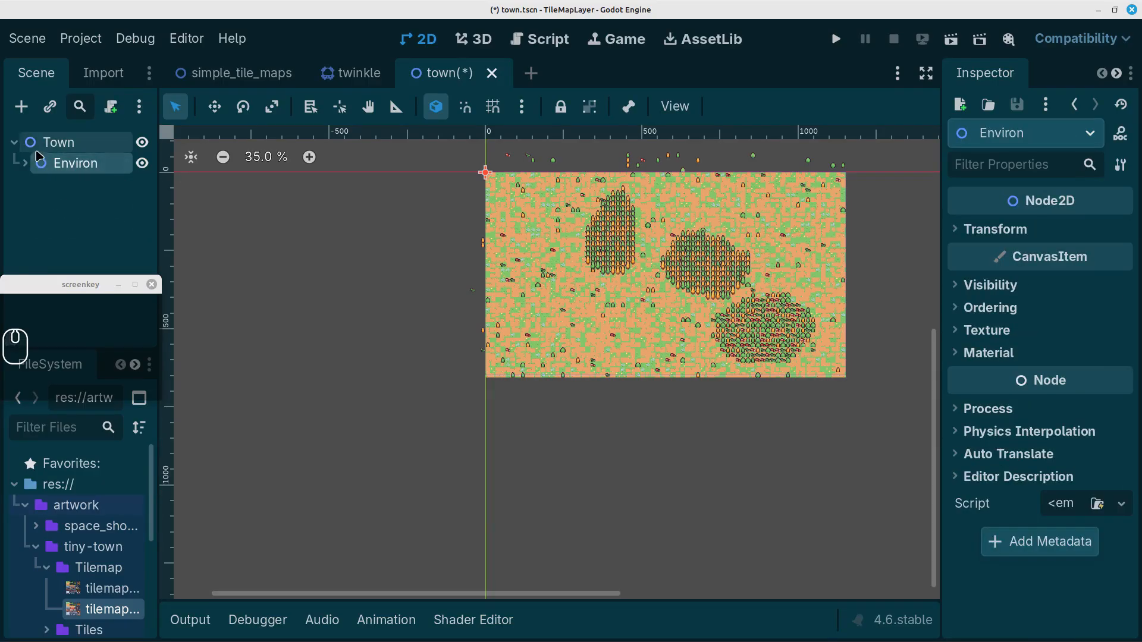
# Add a CharacterBody2D node as a child of the Town root
pyautogui.click(33, 148)
pyautogui.click(21, 106)
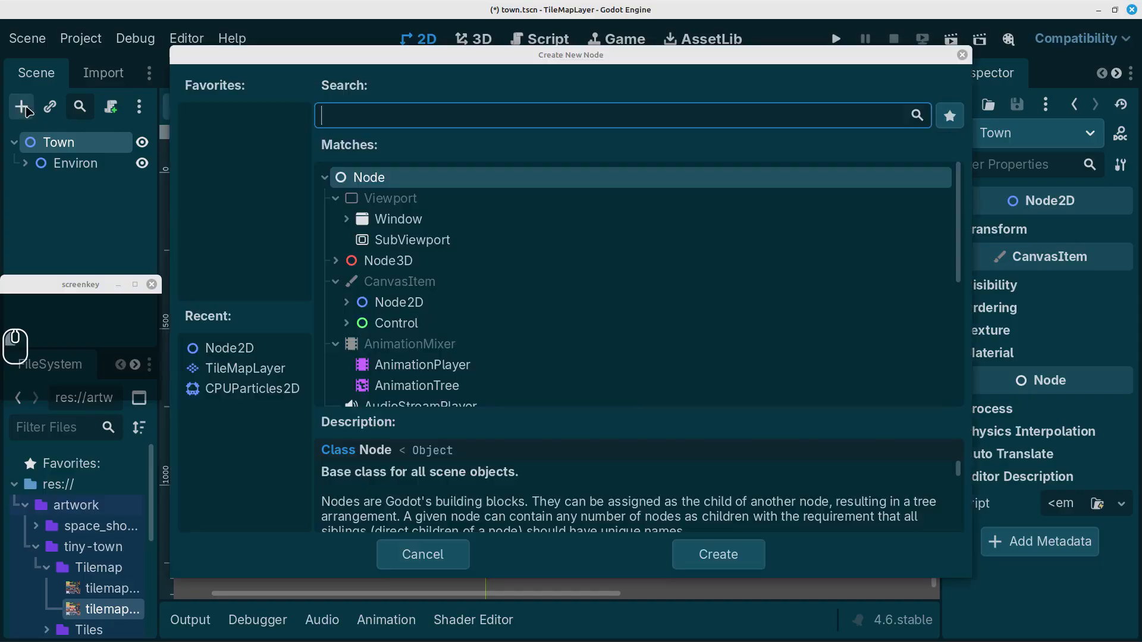
pyautogui.write('char')
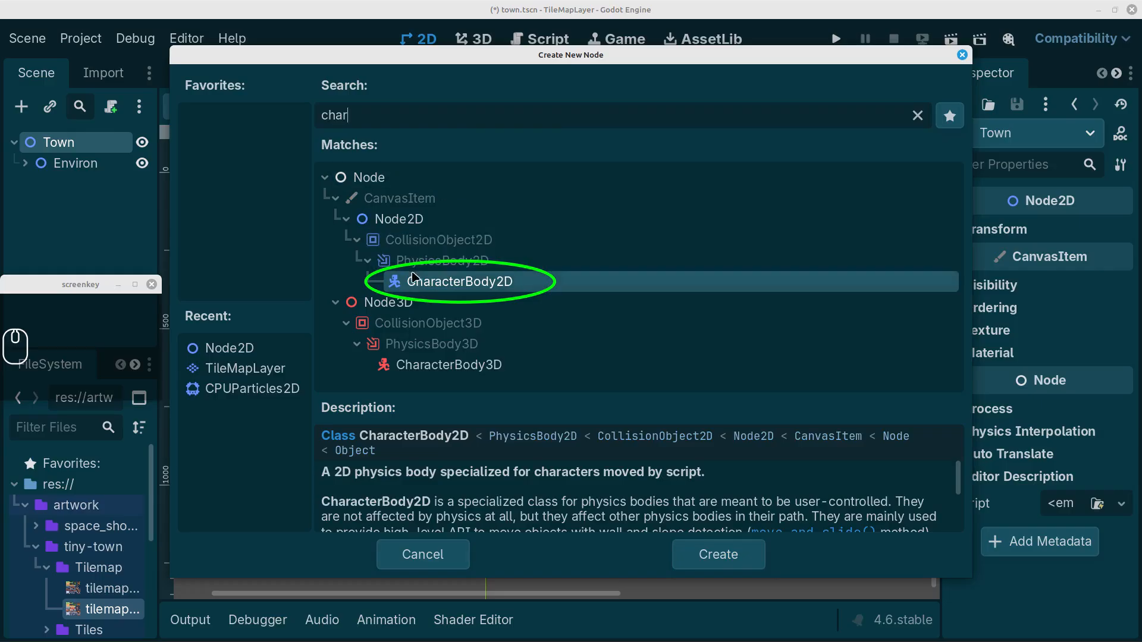
pyautogui.doubleClick(458, 282)
# Add a CollisionShape2D node as a child of the CharacterBody2D
pyautogui.moveTo(123, 188)
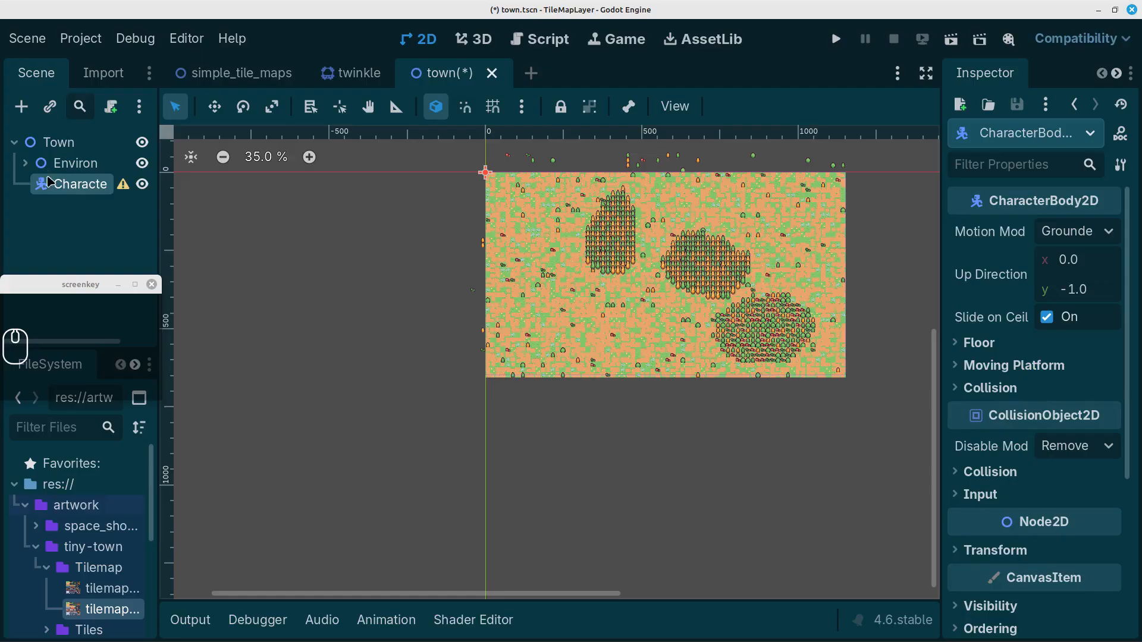
pyautogui.click(22, 107)
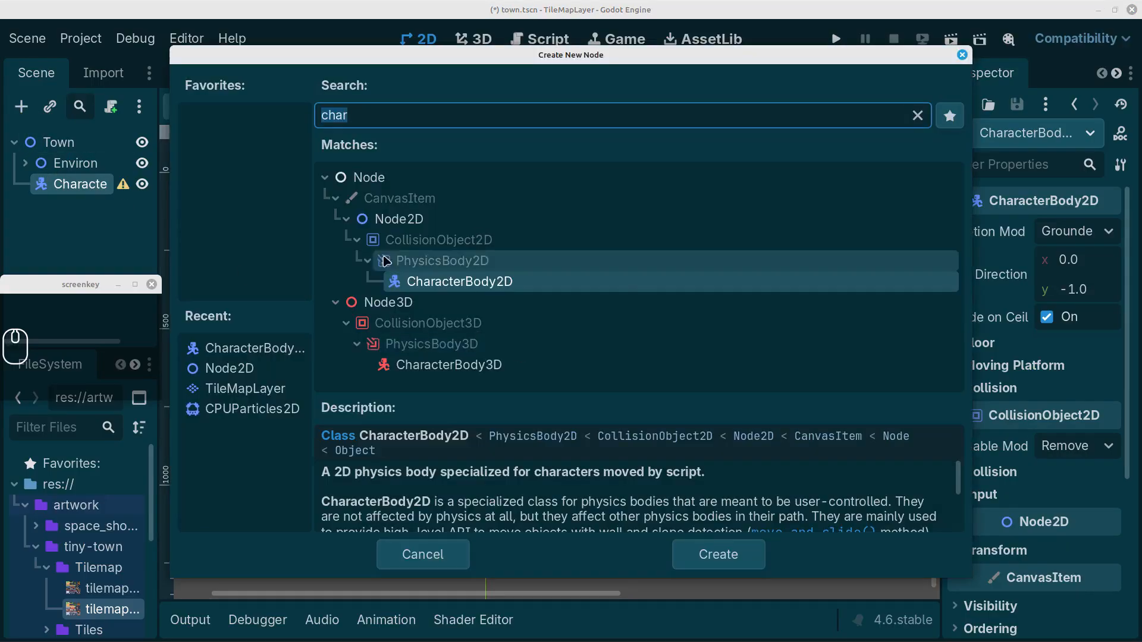
pyautogui.write('coll')
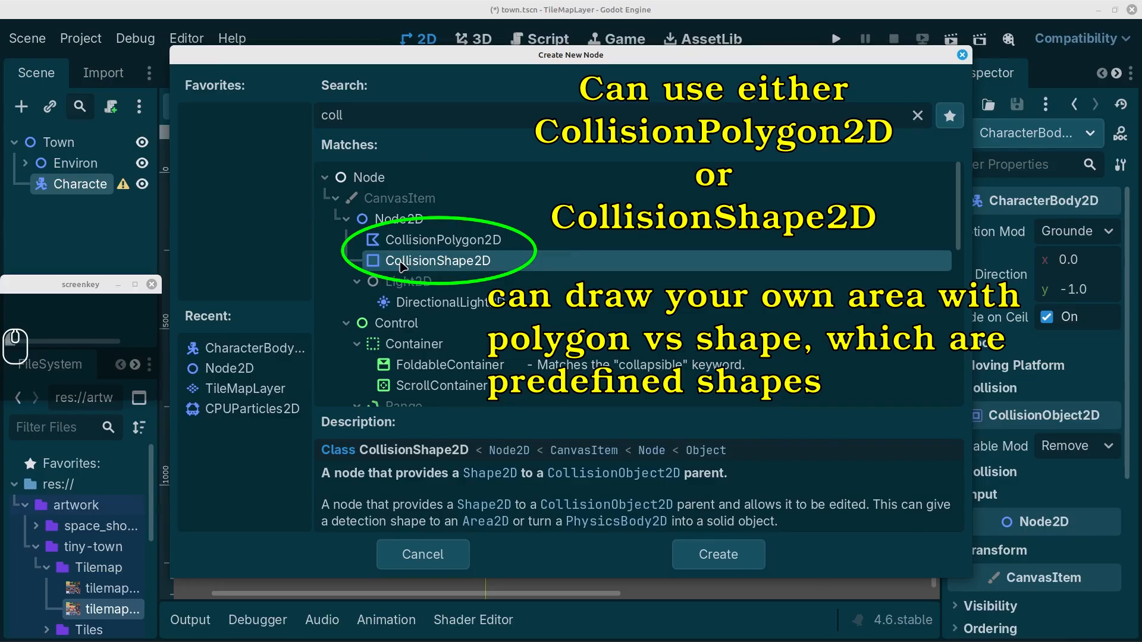
pyautogui.doubleClick(400, 266)
# Widen the inspector and assign a new RectangleShape2D as the CollisionShape2D's shape
pyautogui.scroll(5, 523, 189)
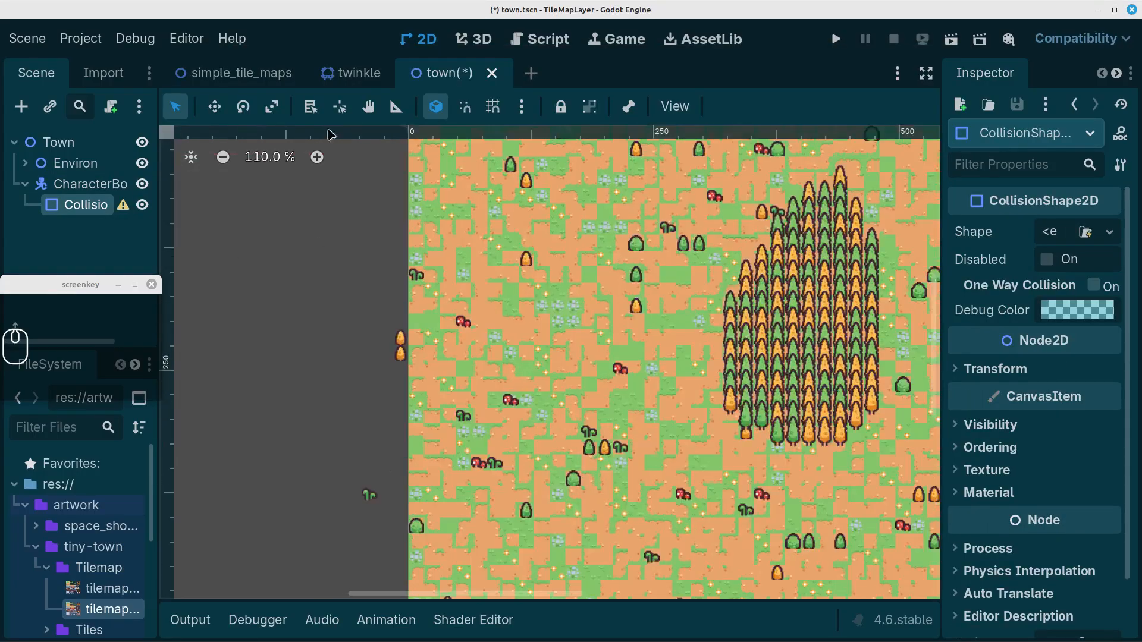
pyautogui.scroll(8, 354, 253)
pyautogui.moveTo(528, 303); pyautogui.dragTo(498, 568, button='middle')
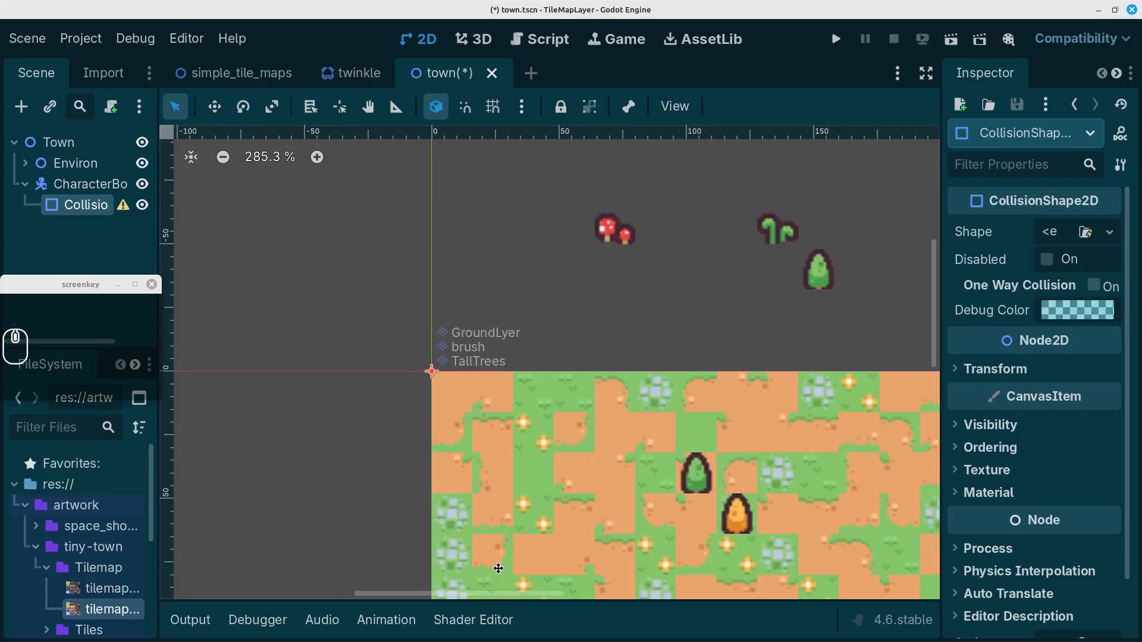
pyautogui.scroll(7, 432, 396)
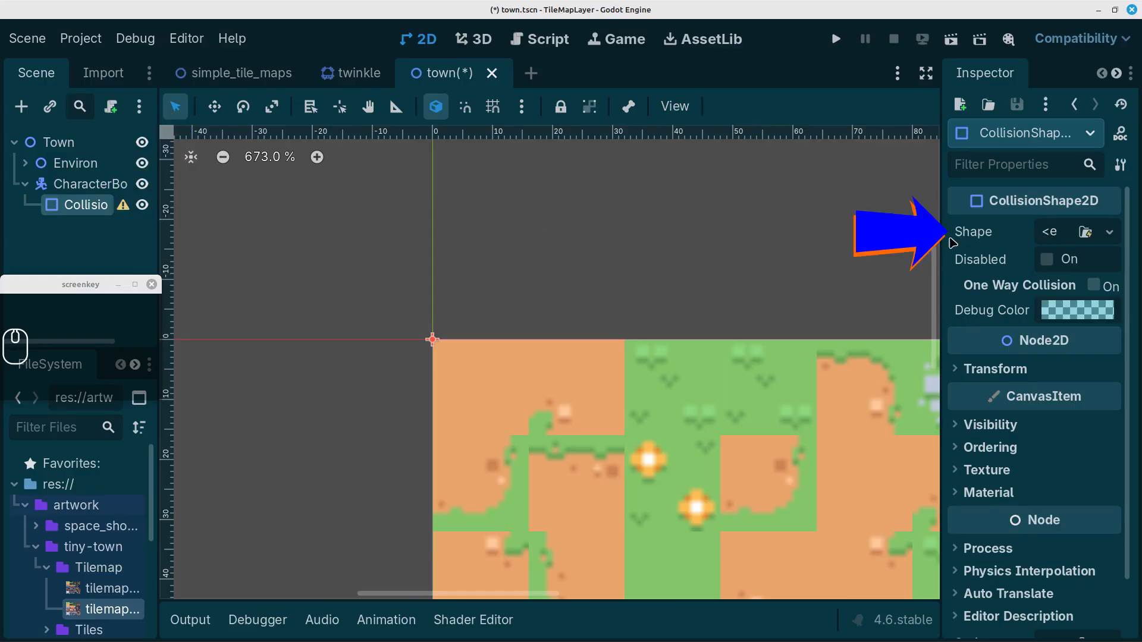
pyautogui.moveTo(938, 267); pyautogui.dragTo(851, 267)
pyautogui.click(1016, 236)
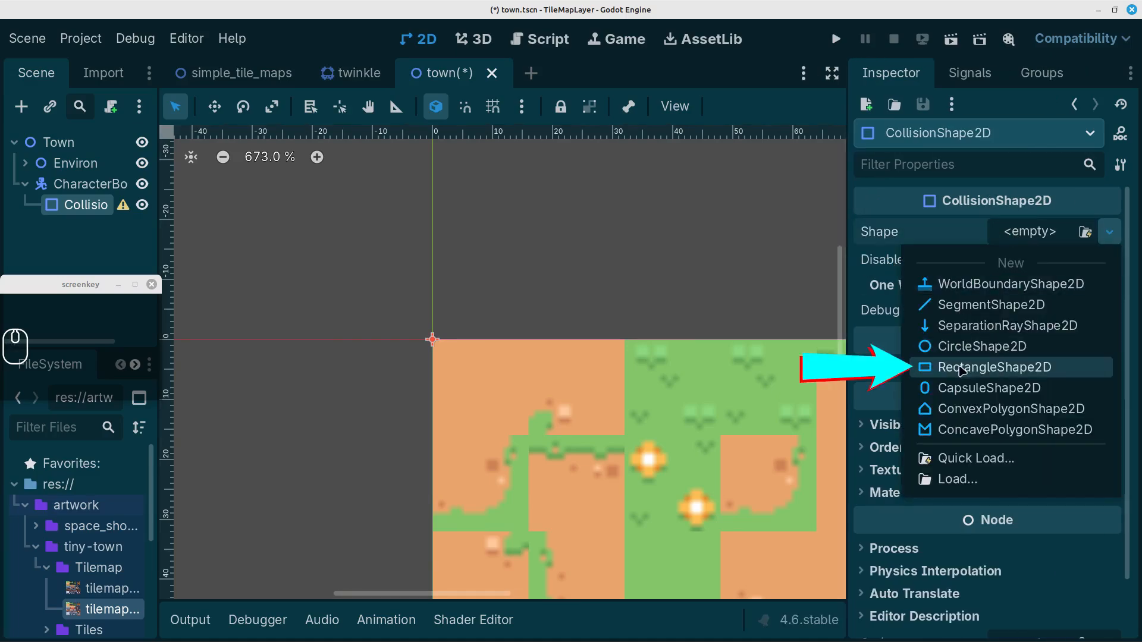
pyautogui.click(961, 370)
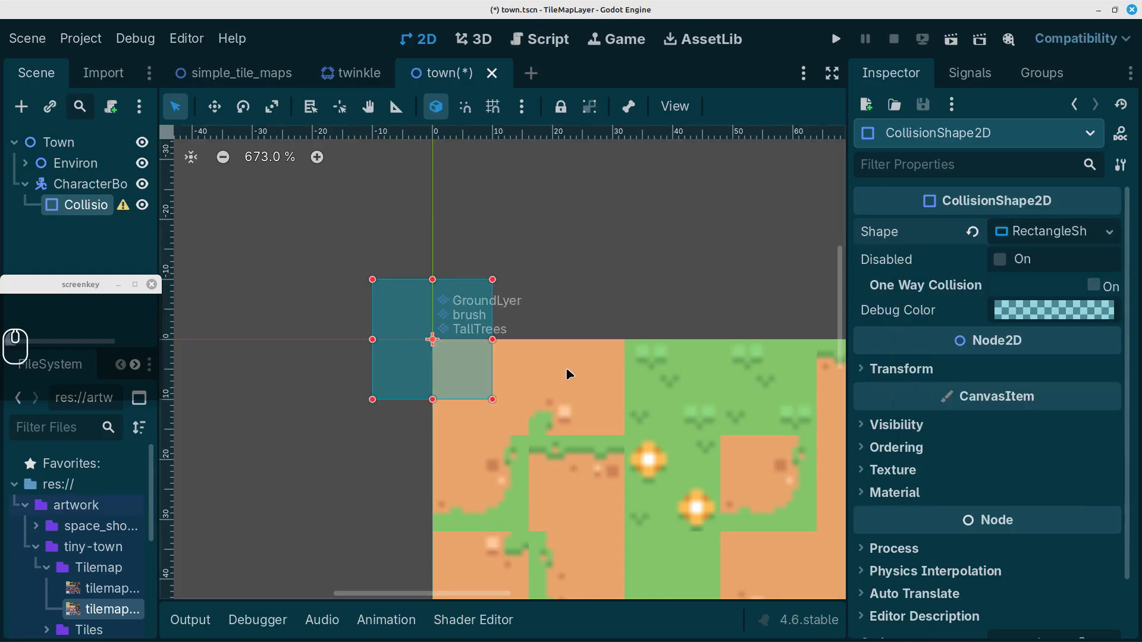
pyautogui.scroll(-4, 311, 340)
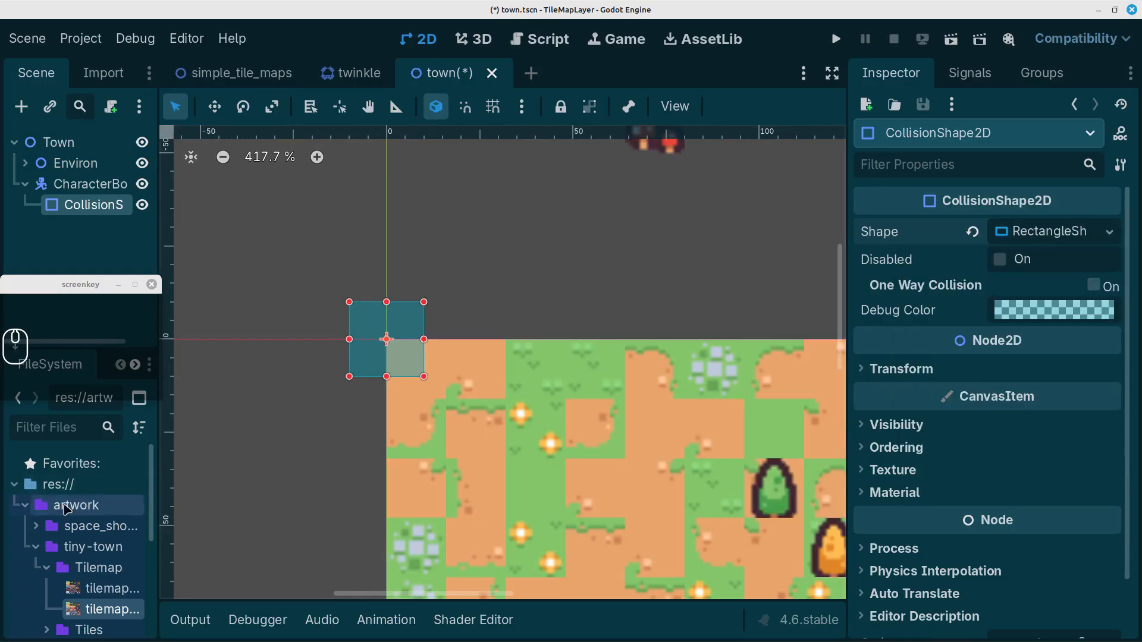
pyautogui.scroll(-5, 76, 496)
pyautogui.scroll(4, 76, 497)
pyautogui.scroll(1, 76, 497)
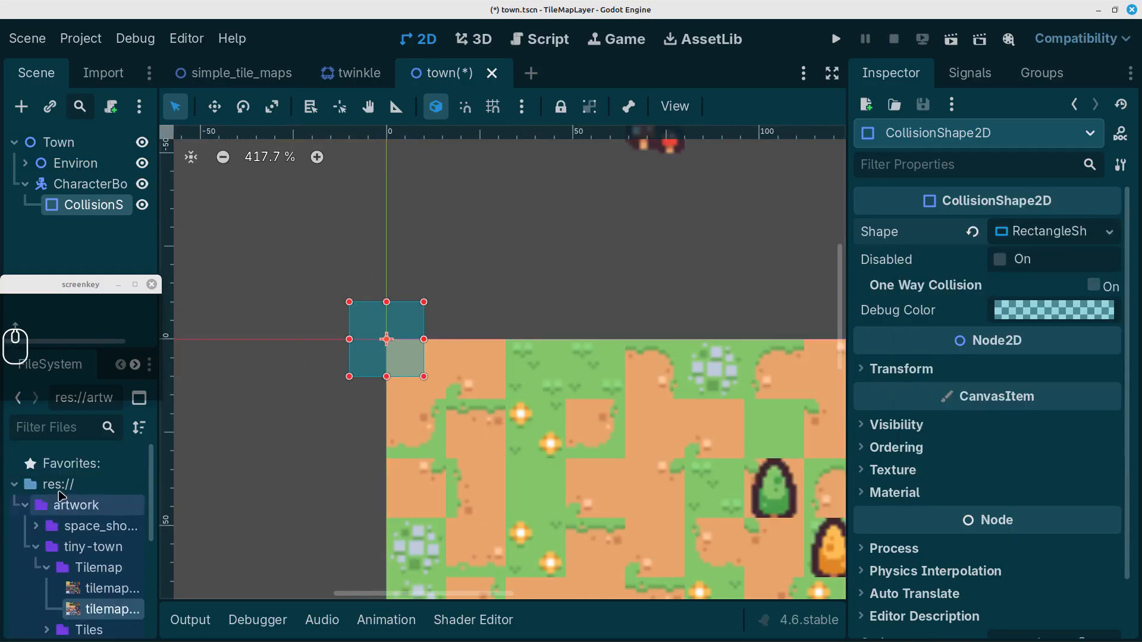
# Collapse the artwork folder in the project file tree
pyautogui.click(24, 509)
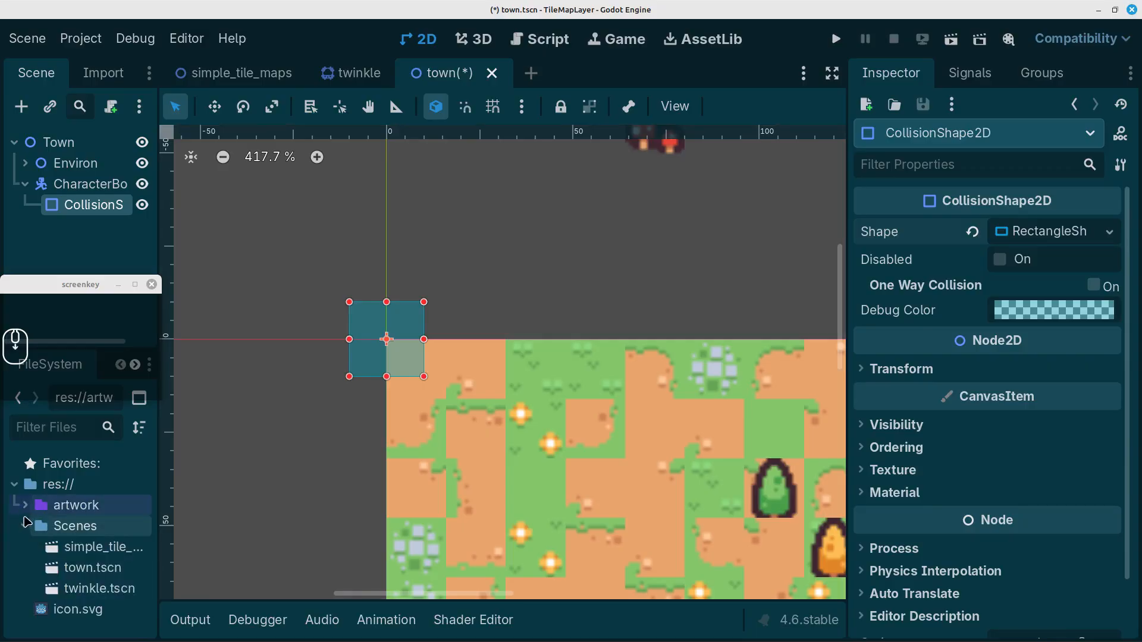
pyautogui.moveTo(59, 620)
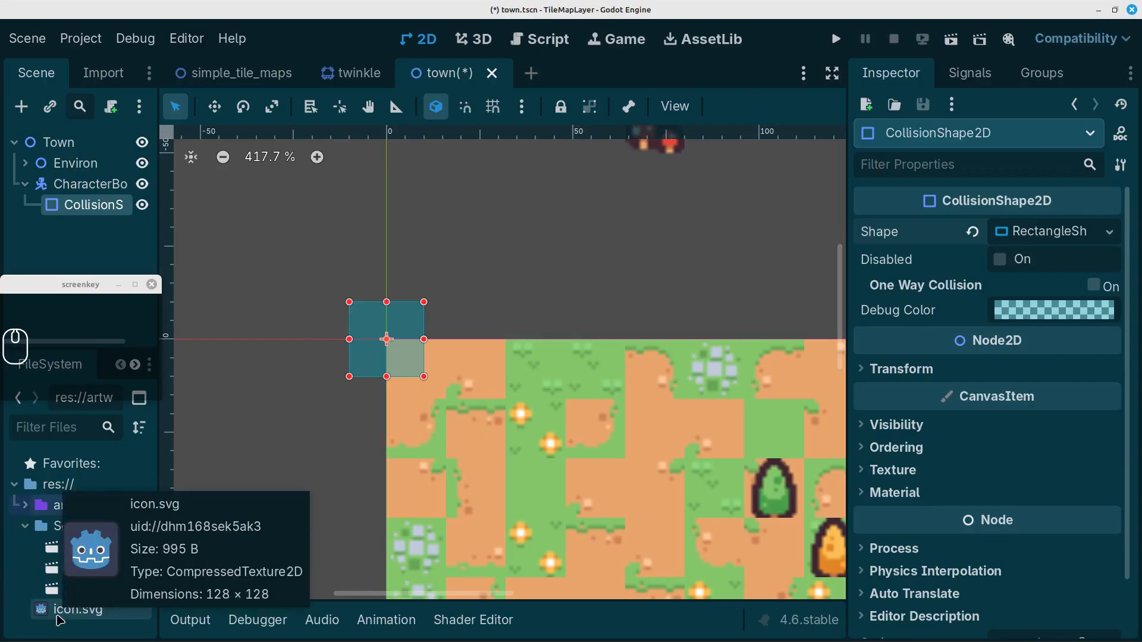
pyautogui.moveTo(59, 620); pyautogui.dragTo(242, 417)
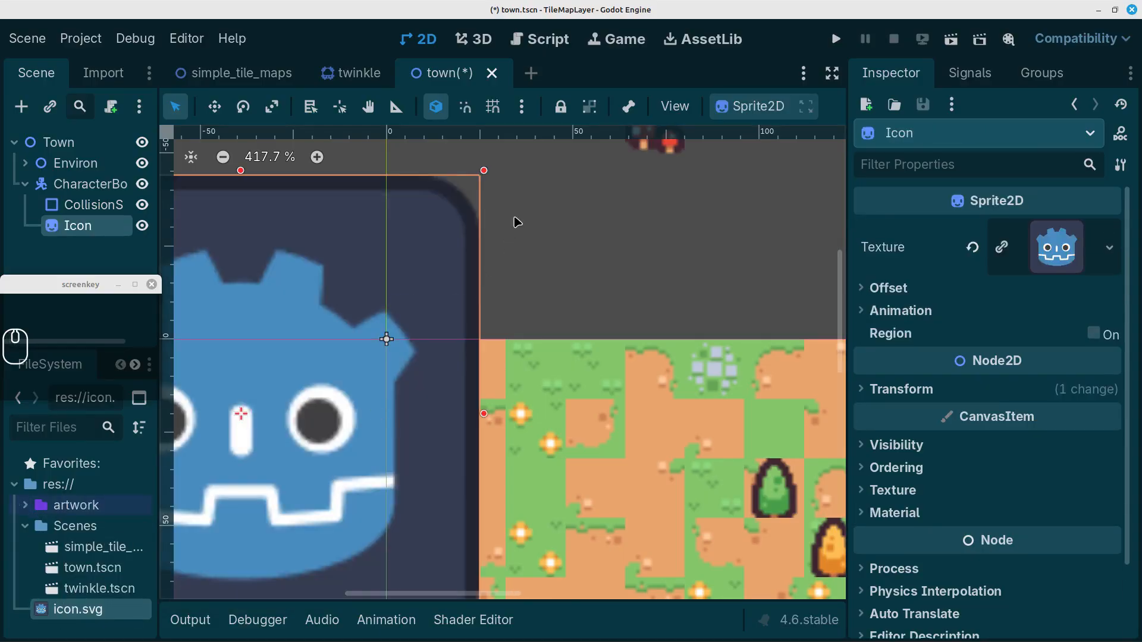
pyautogui.hotkey('ctrl', 'z')
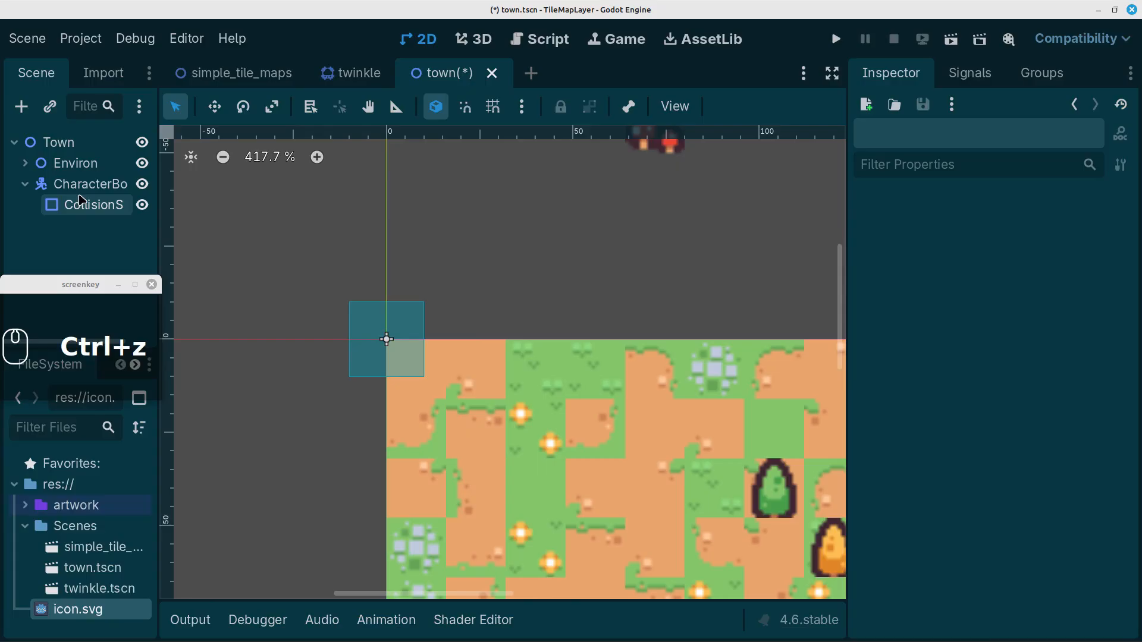
# Add a Sprite2D node as a child of the CharacterBody2D and assign icon.svg as its texture
pyautogui.click(81, 189)
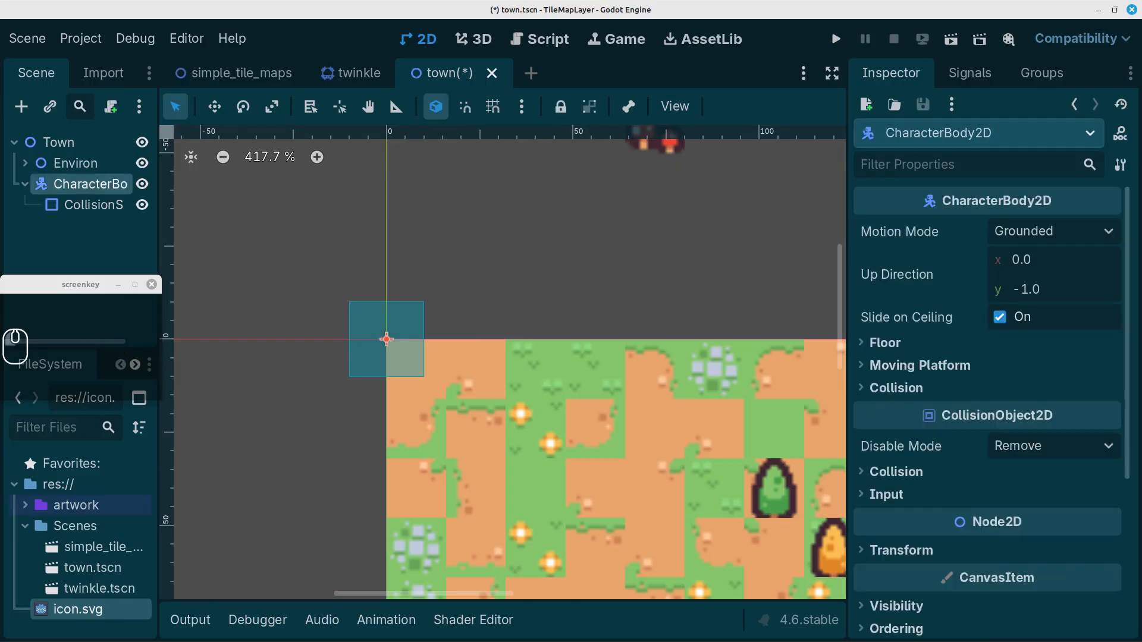
pyautogui.click(27, 113)
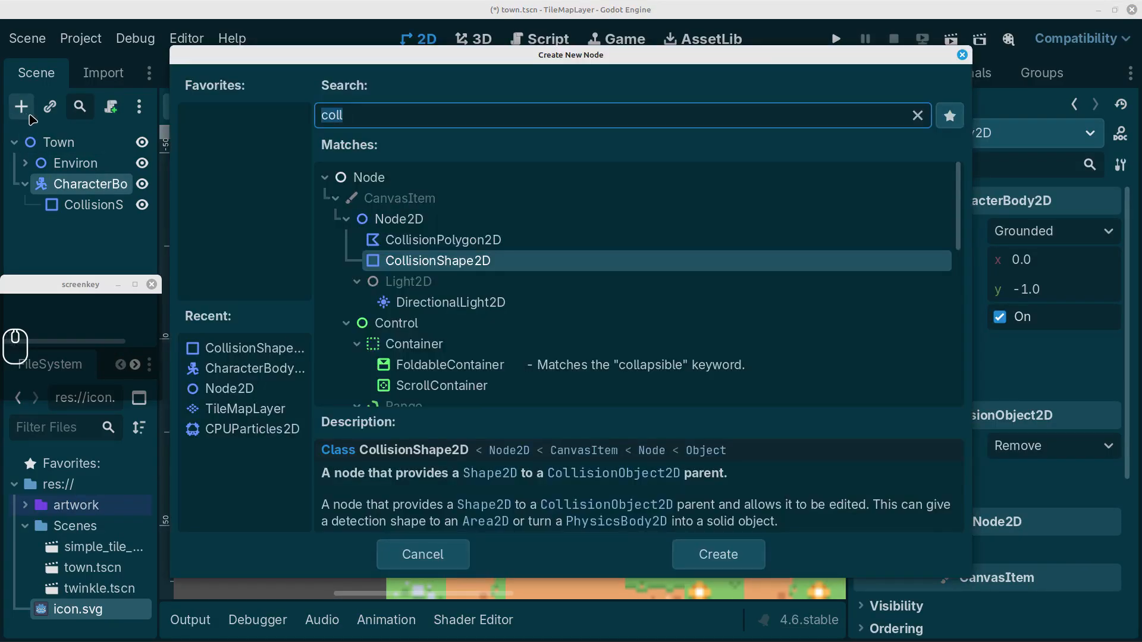
pyautogui.write('sprit')
pyautogui.press('Return')
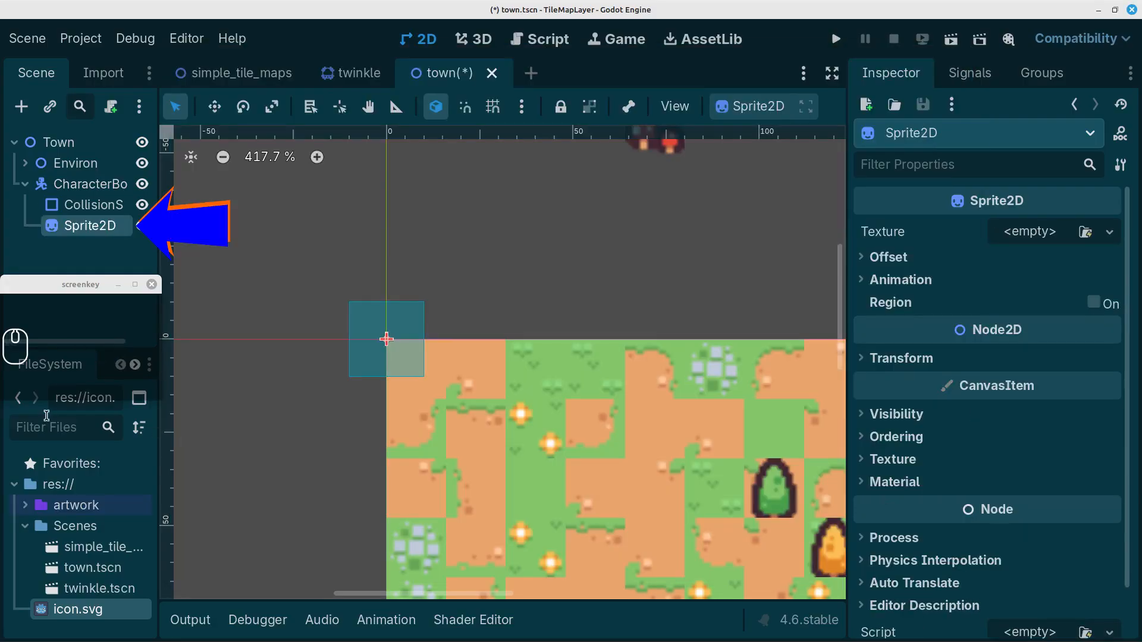
pyautogui.moveTo(51, 611); pyautogui.dragTo(1036, 245)
# Scale the Sprite2D uniformly, trying 0.2 first and settling on 0.3 for both x and y
pyautogui.scroll(-10, 626, 341)
pyautogui.scroll(-6, 627, 342)
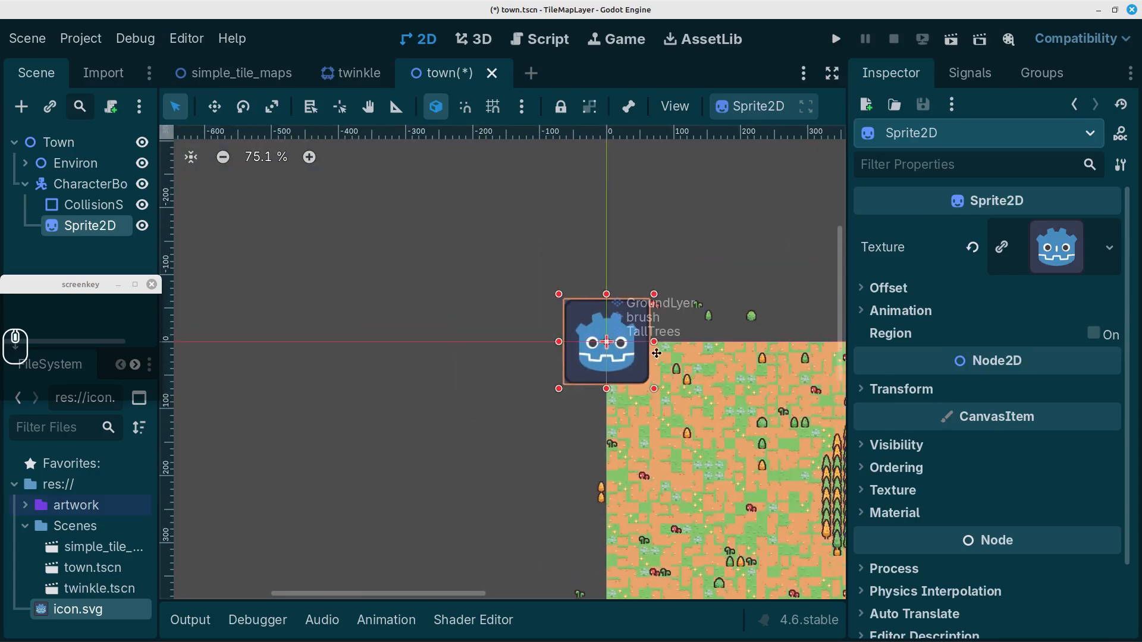
pyautogui.moveTo(655, 350); pyautogui.dragTo(428, 302, button='middle')
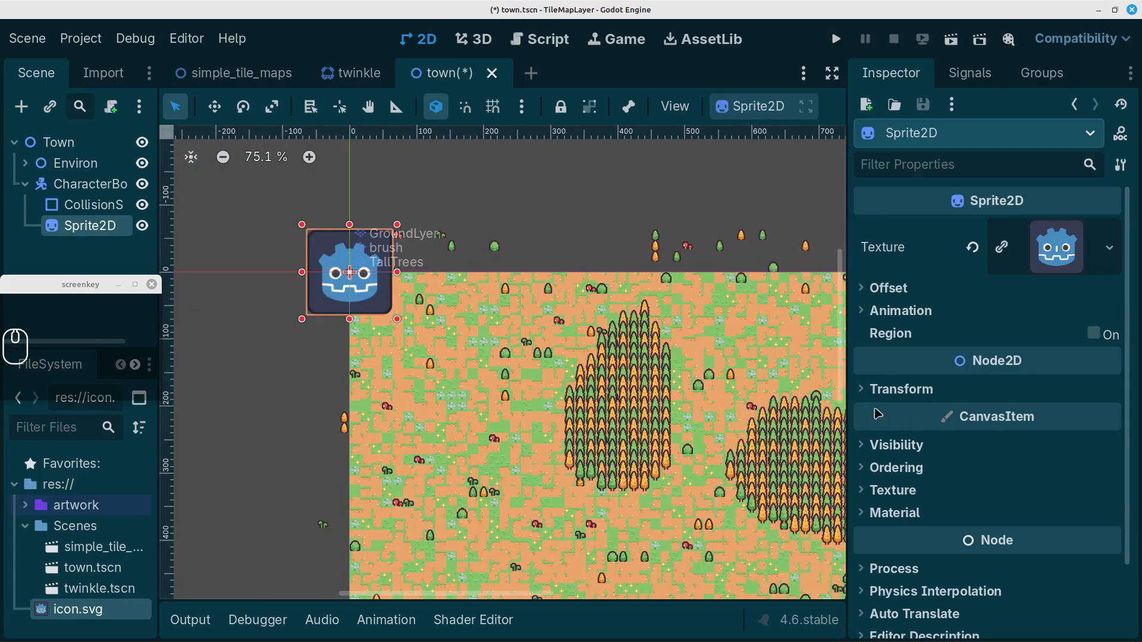
pyautogui.click(869, 390)
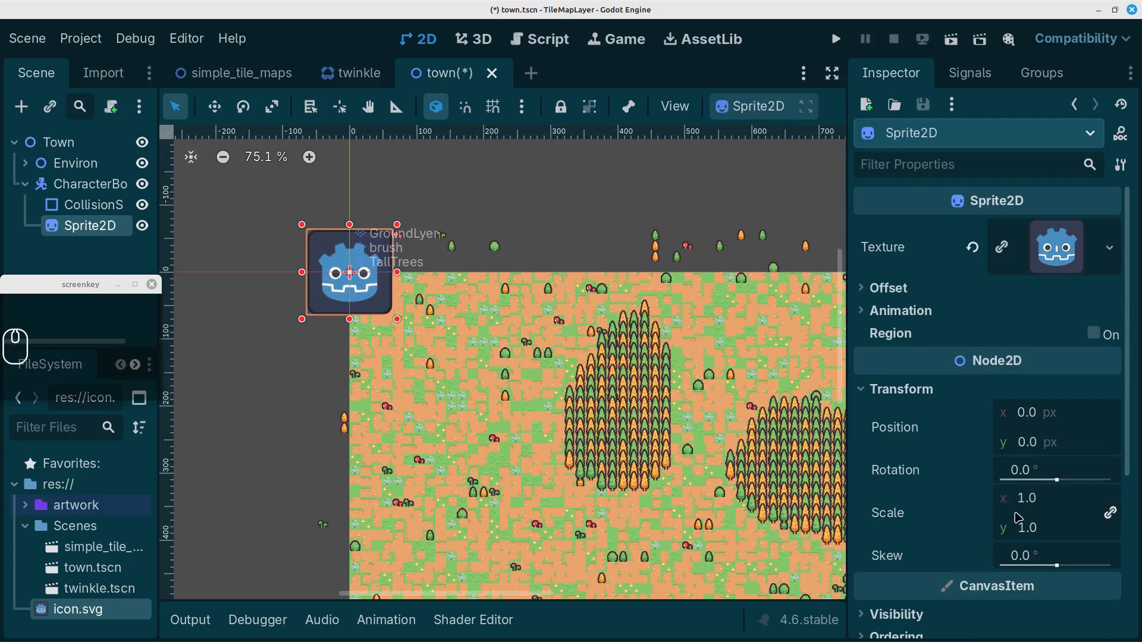
pyautogui.click(1048, 502)
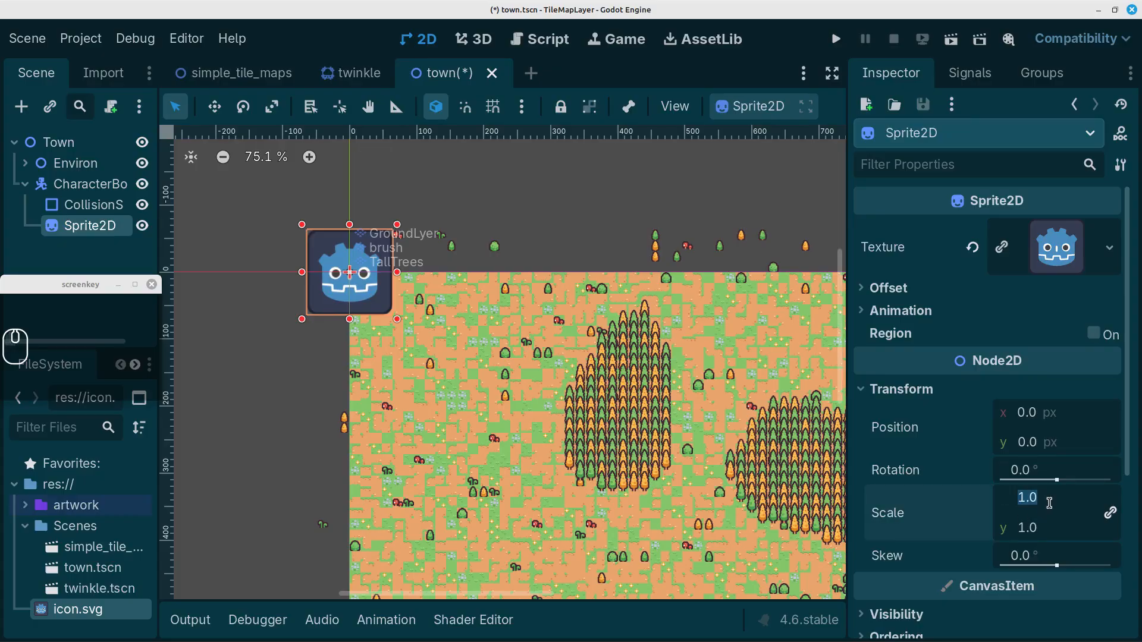
pyautogui.write('.2')
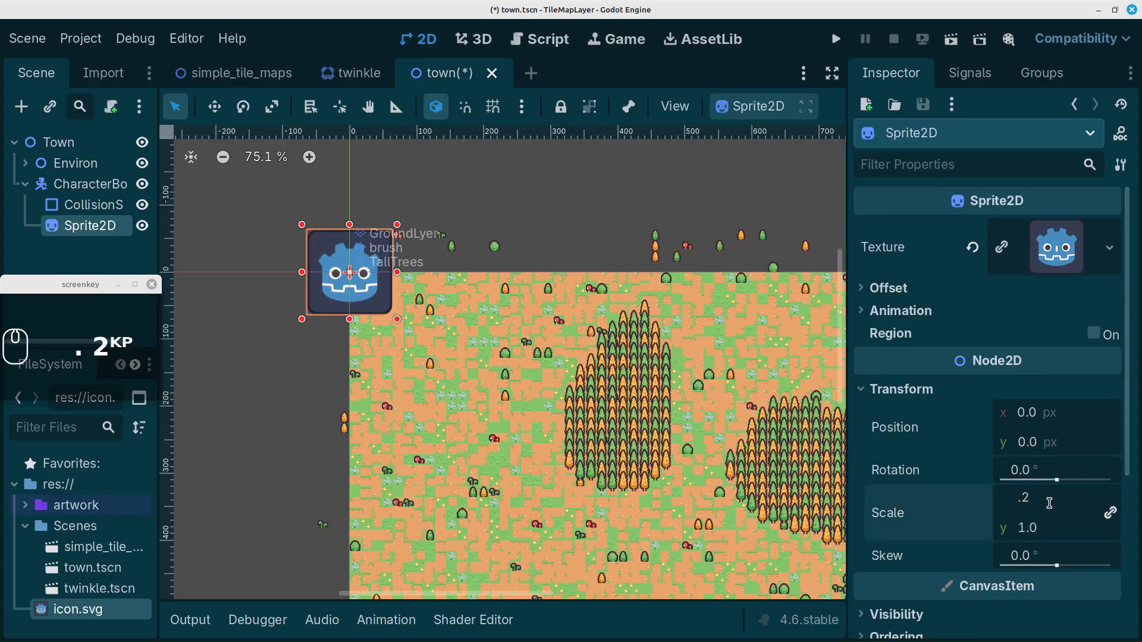
pyautogui.press('Return')
pyautogui.click(1047, 525)
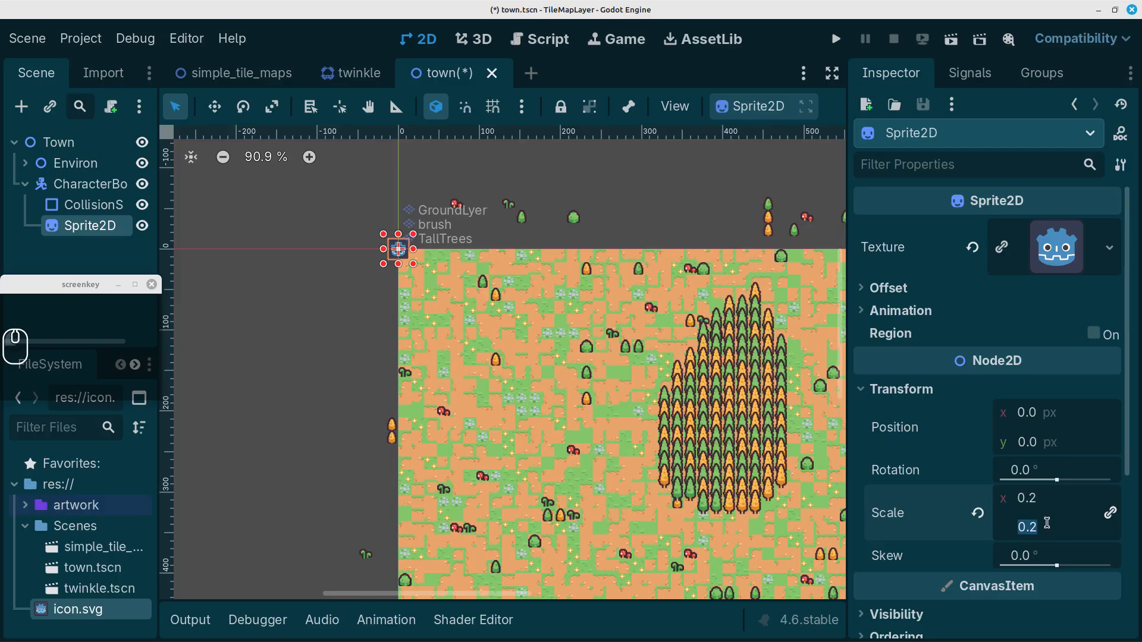
pyautogui.write('.3')
pyautogui.press('Return')
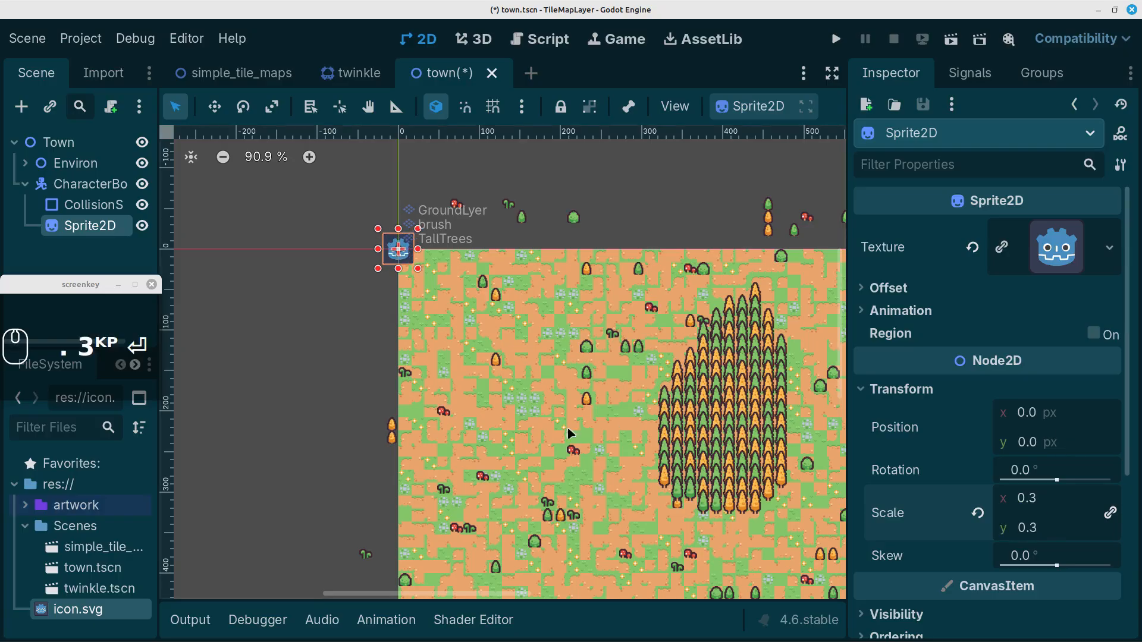
pyautogui.click(307, 347)
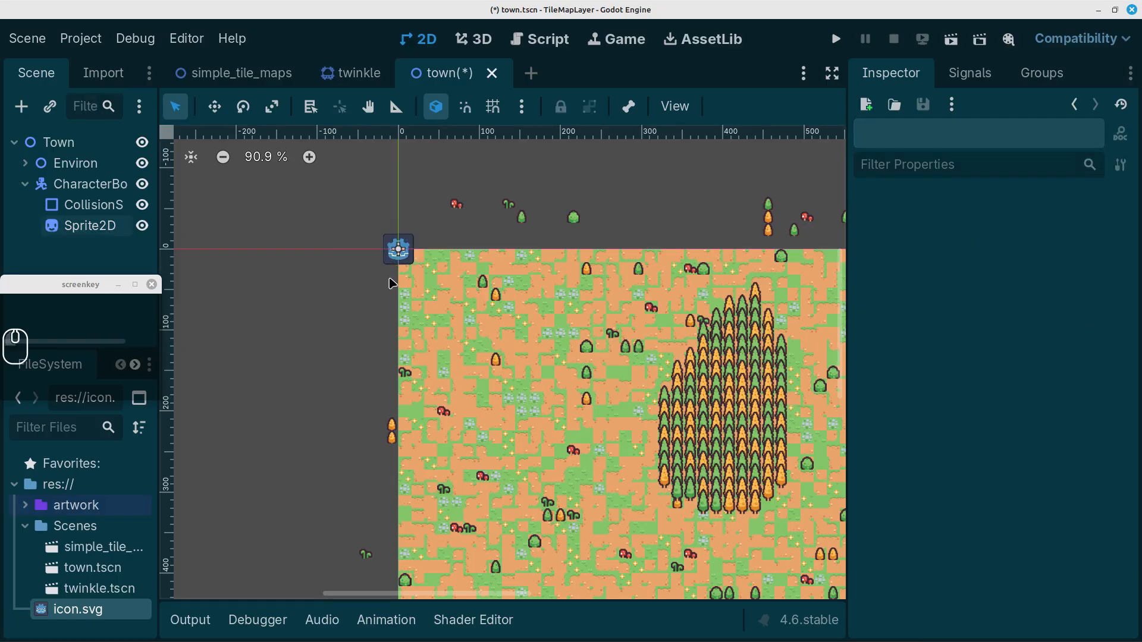
# Resize the CollisionShape2D rectangle to cover the whole icon sprite, and move Sprite2D above CollisionShape2D in the node tree
pyautogui.scroll(5, 378, 265)
pyautogui.scroll(11, 390, 264)
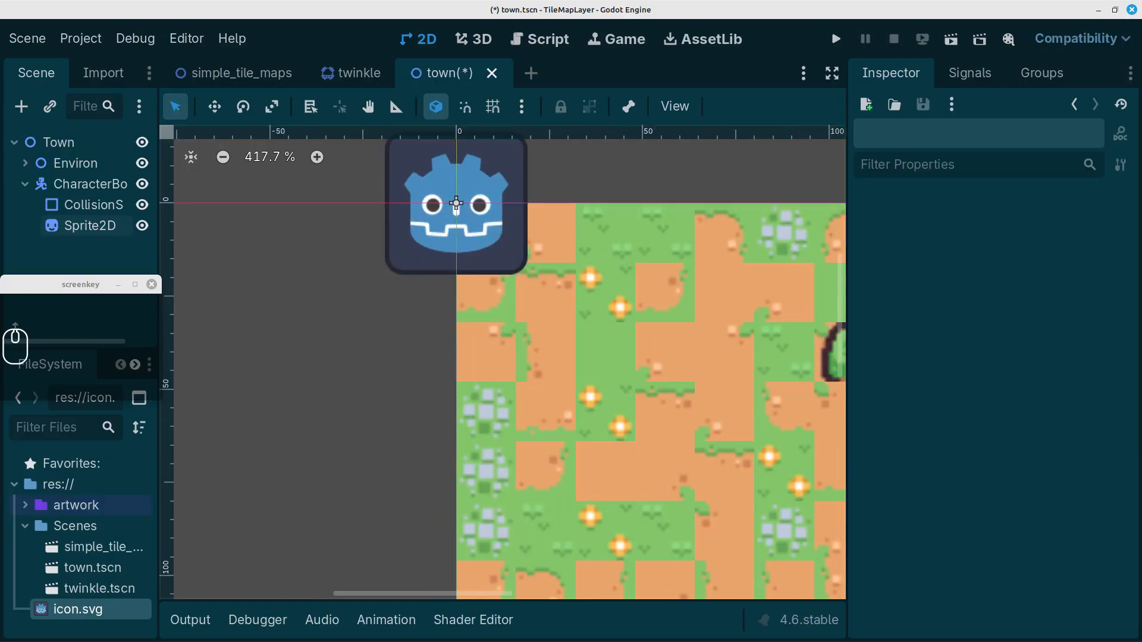
pyautogui.click(88, 205)
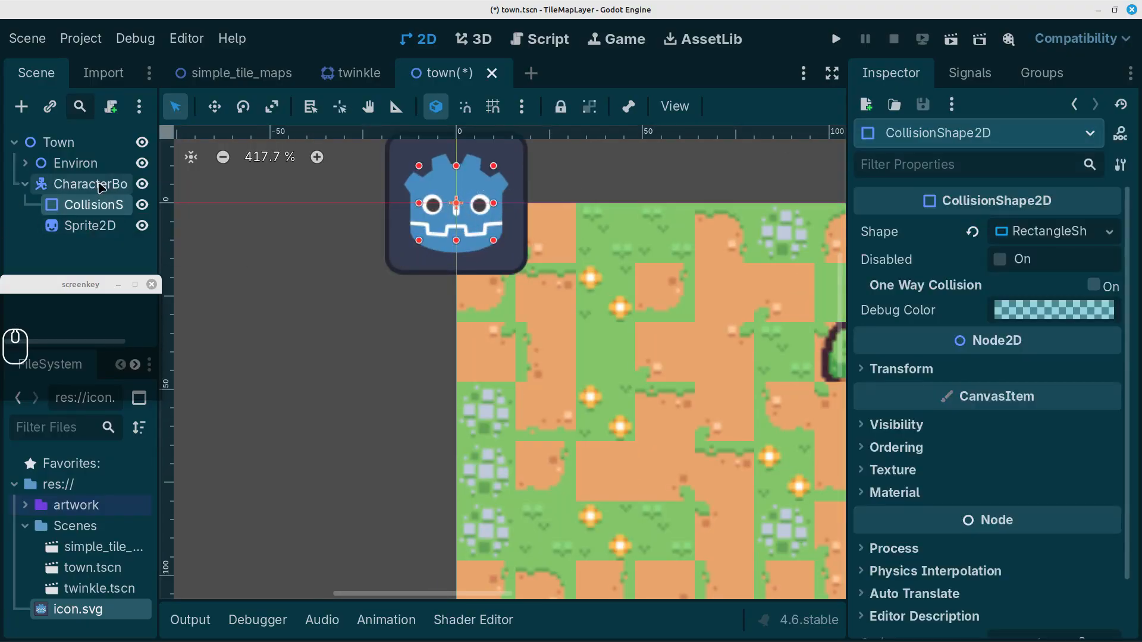
pyautogui.moveTo(441, 217); pyautogui.dragTo(427, 342, button='middle')
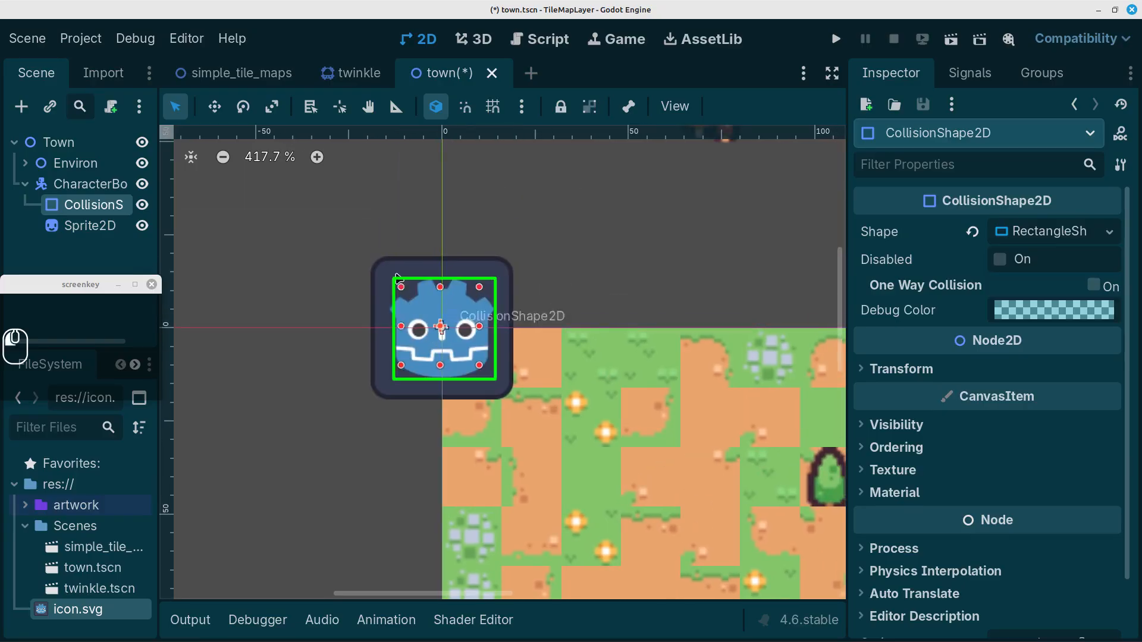
pyautogui.moveTo(406, 296); pyautogui.dragTo(372, 260)
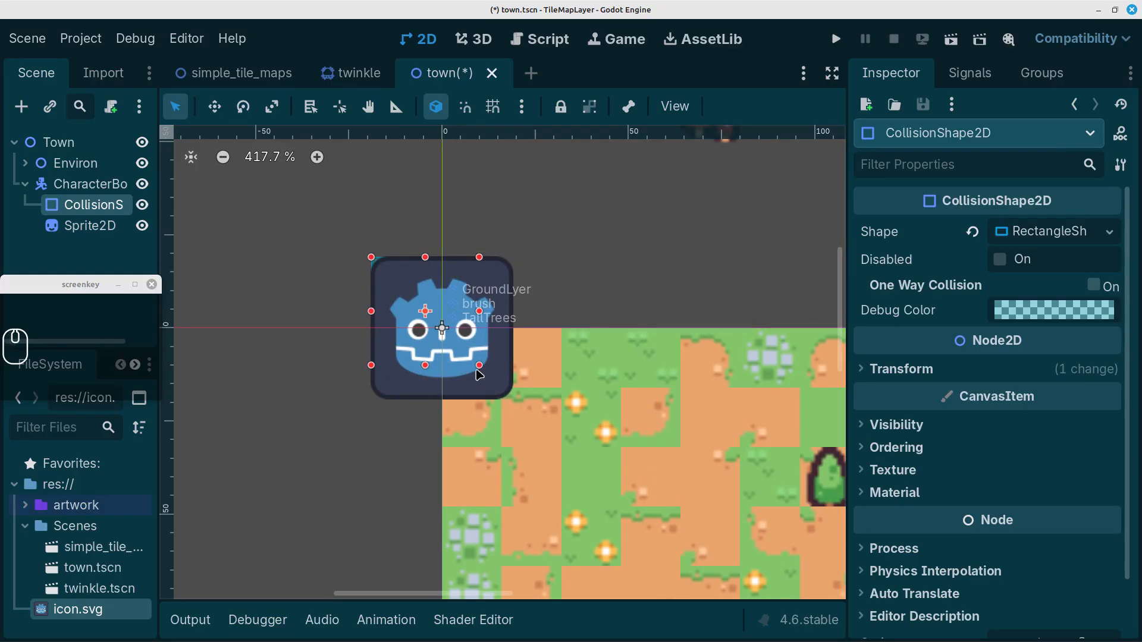
pyautogui.moveTo(476, 366); pyautogui.dragTo(513, 399)
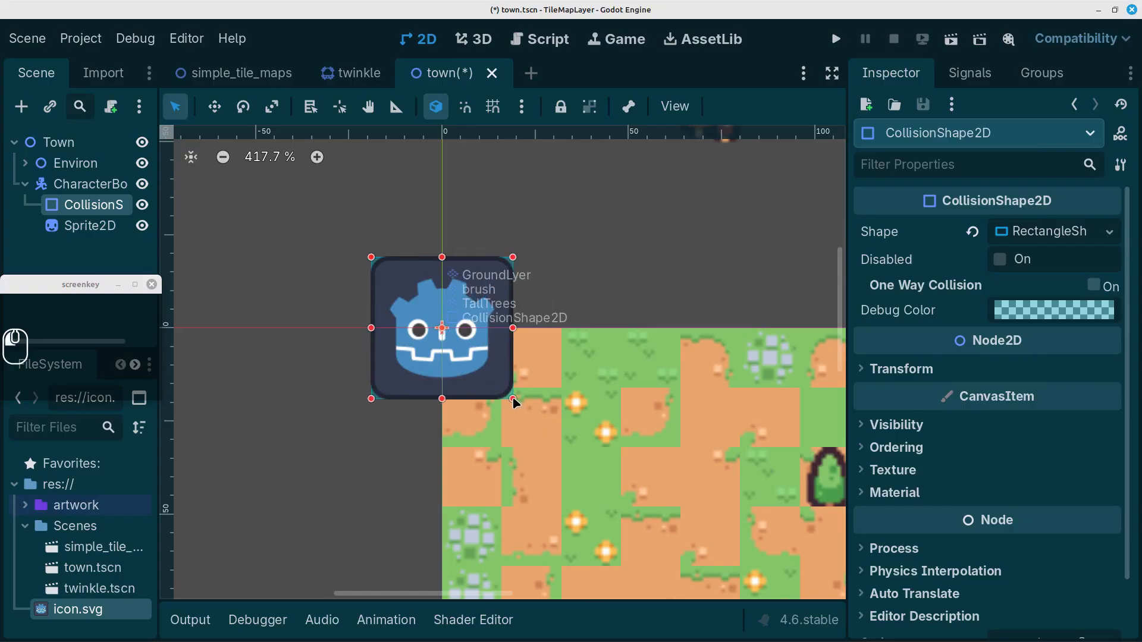
pyautogui.moveTo(91, 229); pyautogui.dragTo(92, 201)
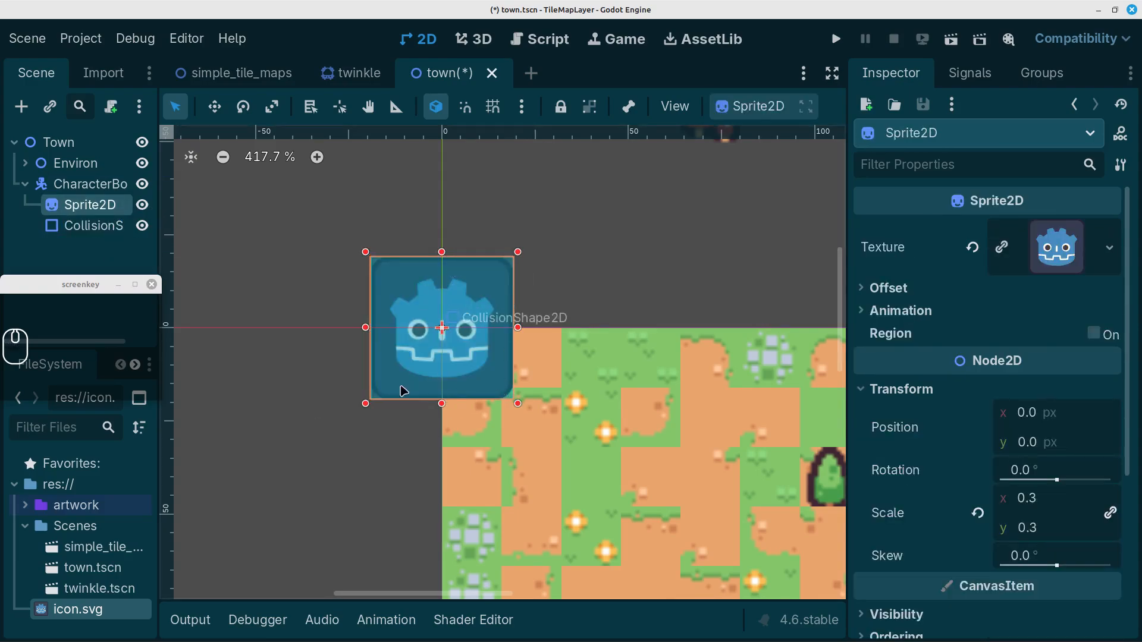
# Rename the CharacterBody2D node to Player and save the town scene
pyautogui.click(85, 189)
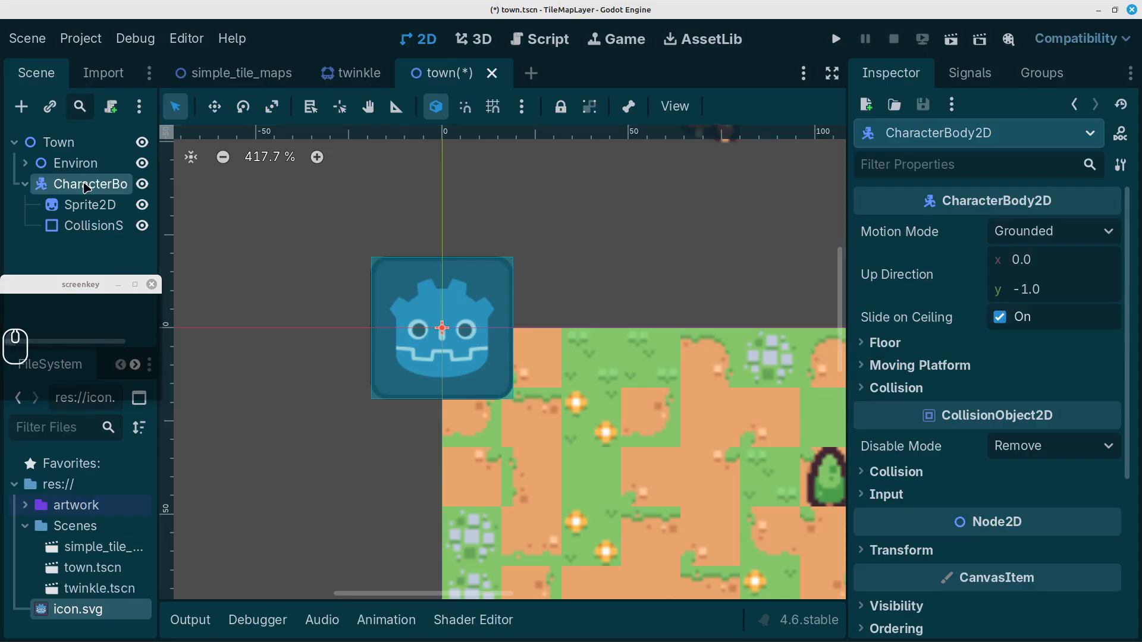
pyautogui.doubleClick(86, 188)
pyautogui.write('Player')
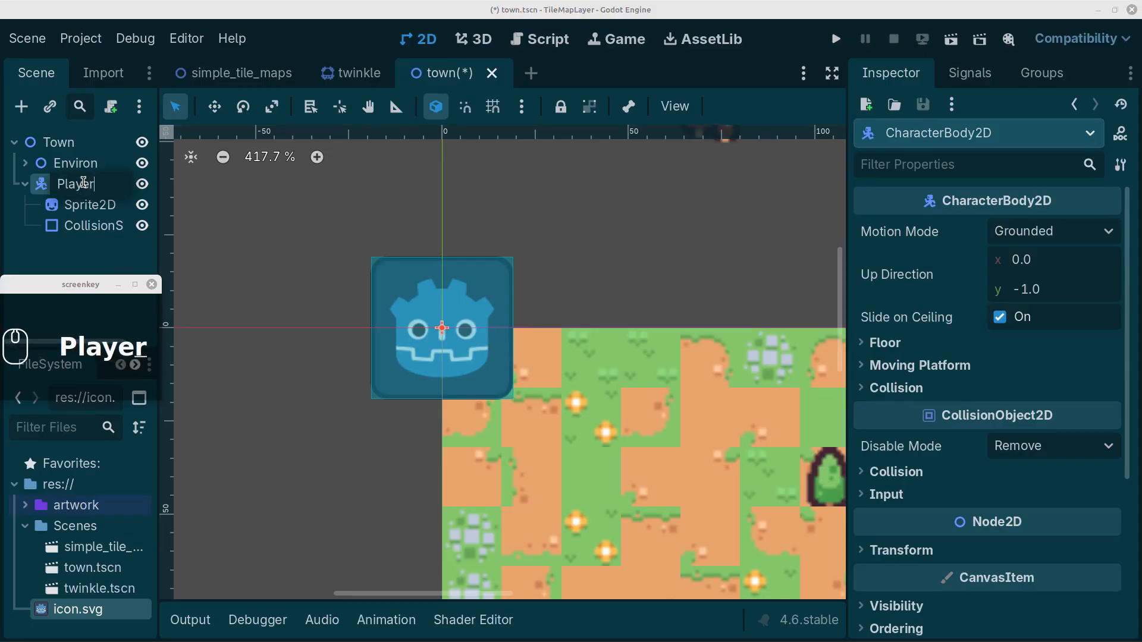
pyautogui.press('Return')
pyautogui.click(313, 335)
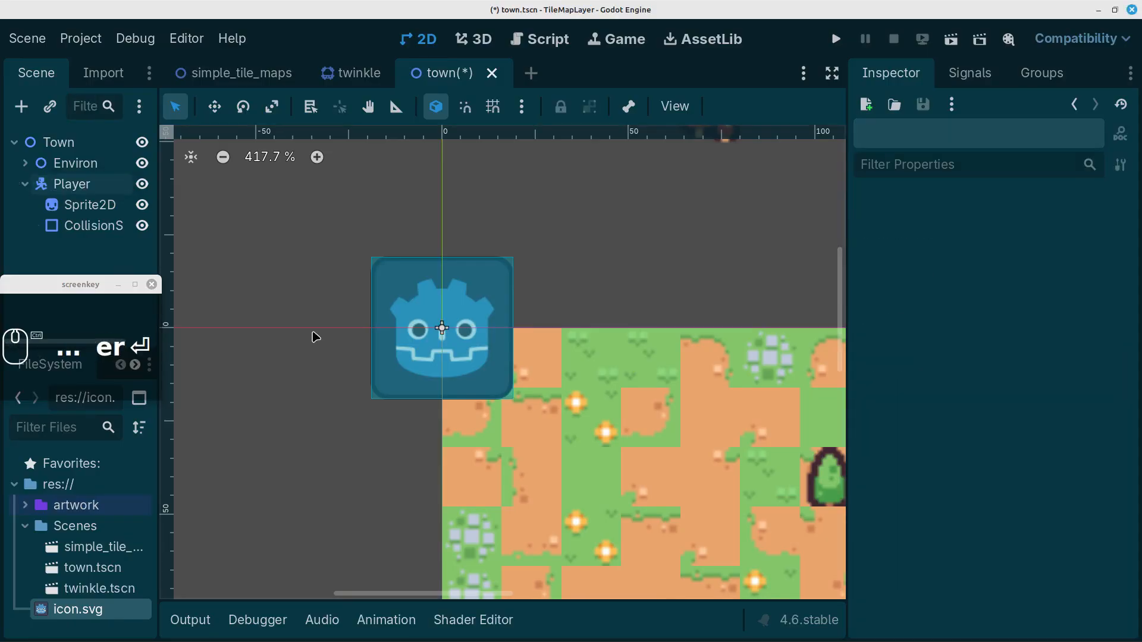
pyautogui.hotkey('ctrl', 's')
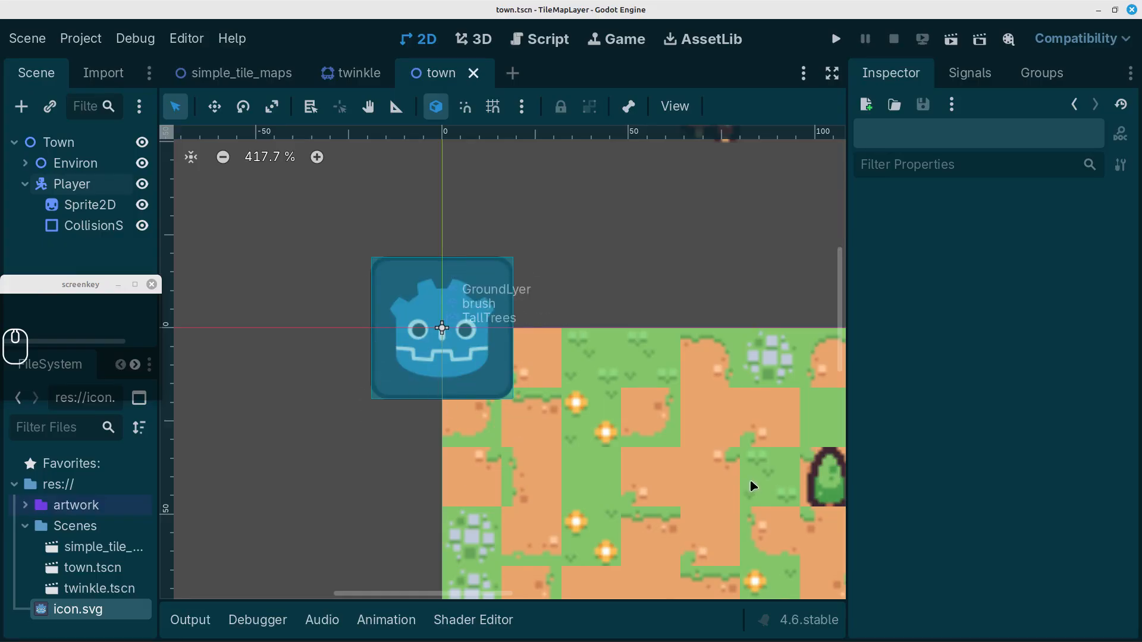
# Collapse the Player node's children in the scene tree
pyautogui.scroll(-6, 714, 464)
pyautogui.scroll(-1, 491, 333)
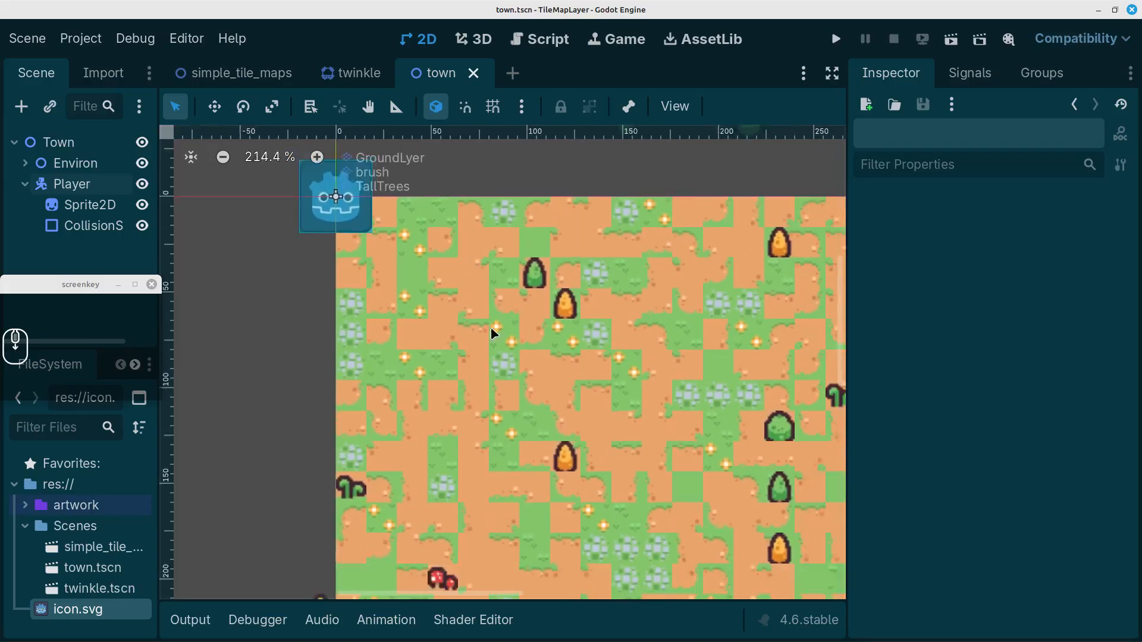
pyautogui.scroll(-7, 491, 333)
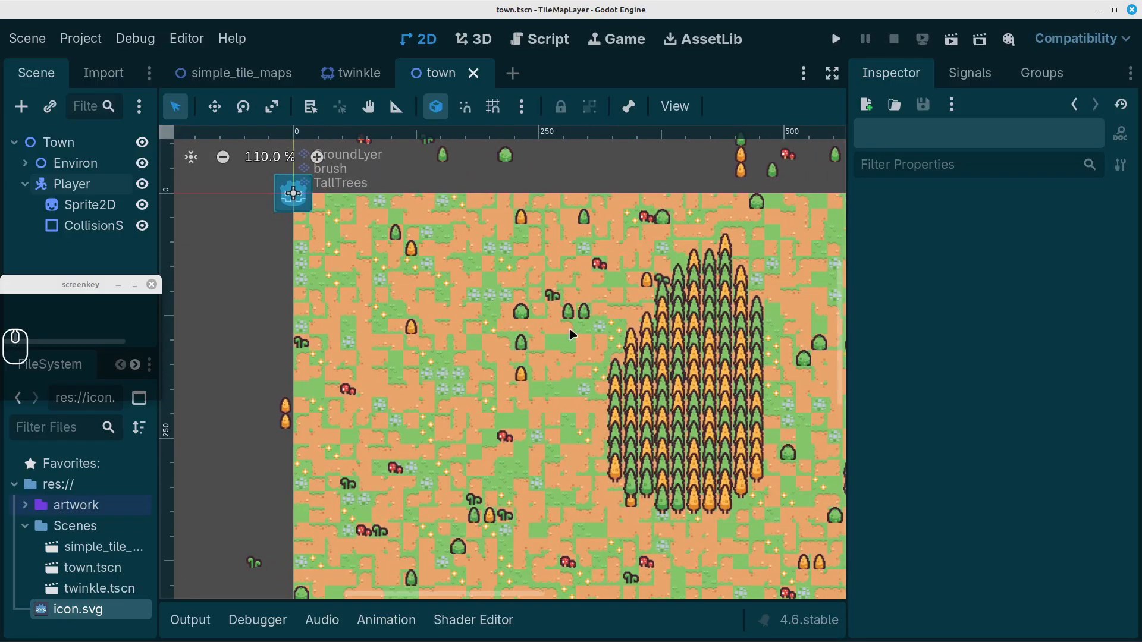
pyautogui.scroll(-2, 569, 329)
pyautogui.moveTo(684, 380); pyautogui.dragTo(613, 345, button='middle')
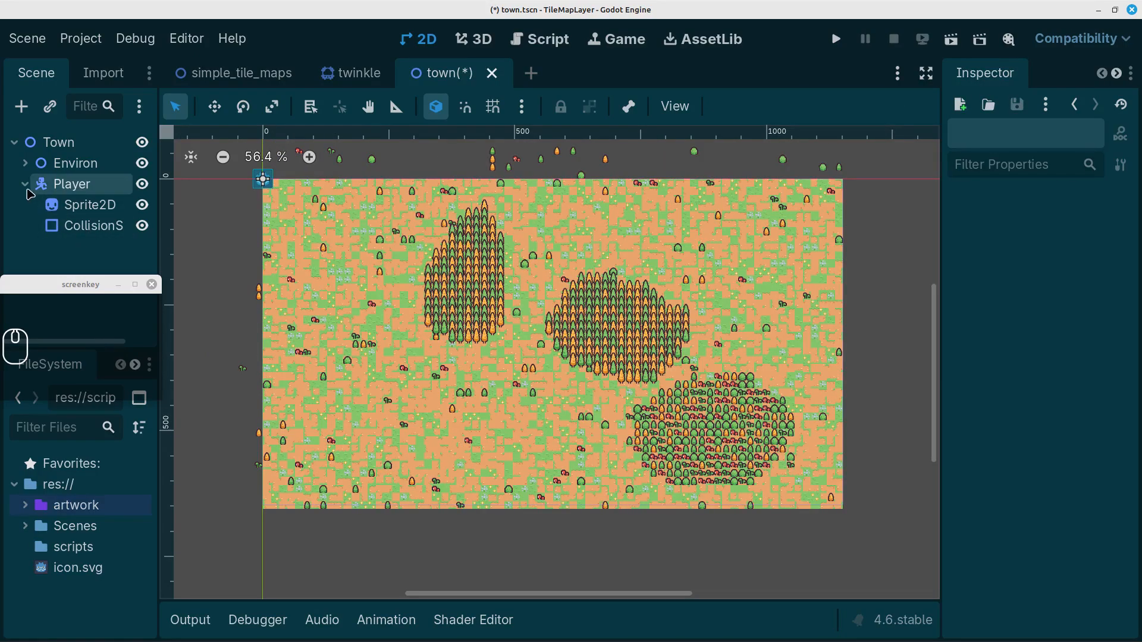
pyautogui.click(25, 185)
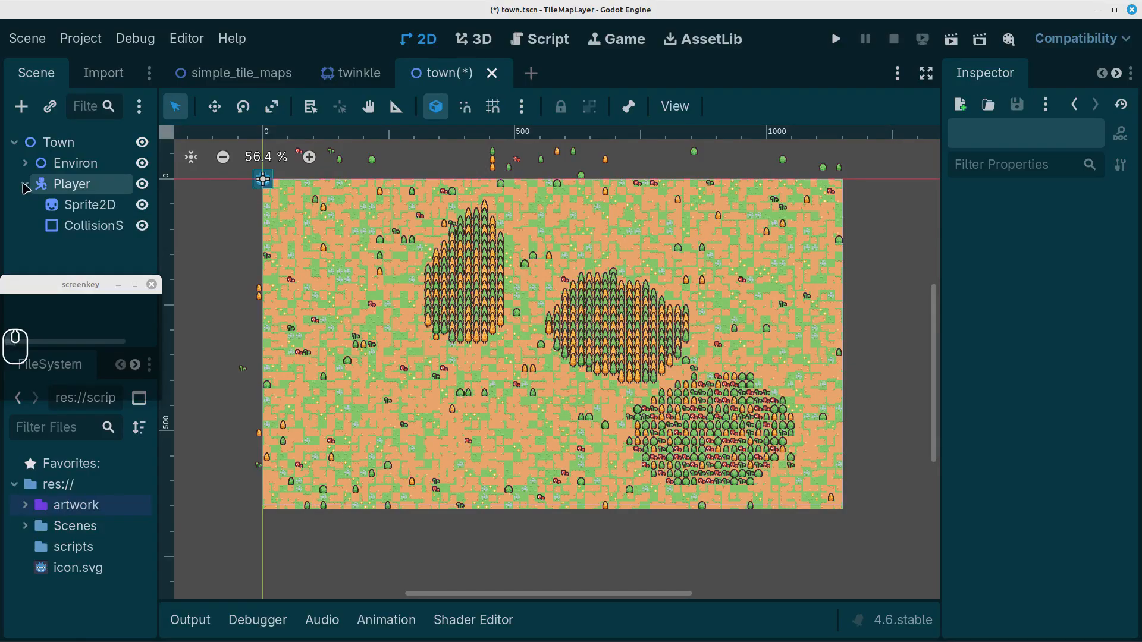
pyautogui.click(25, 185)
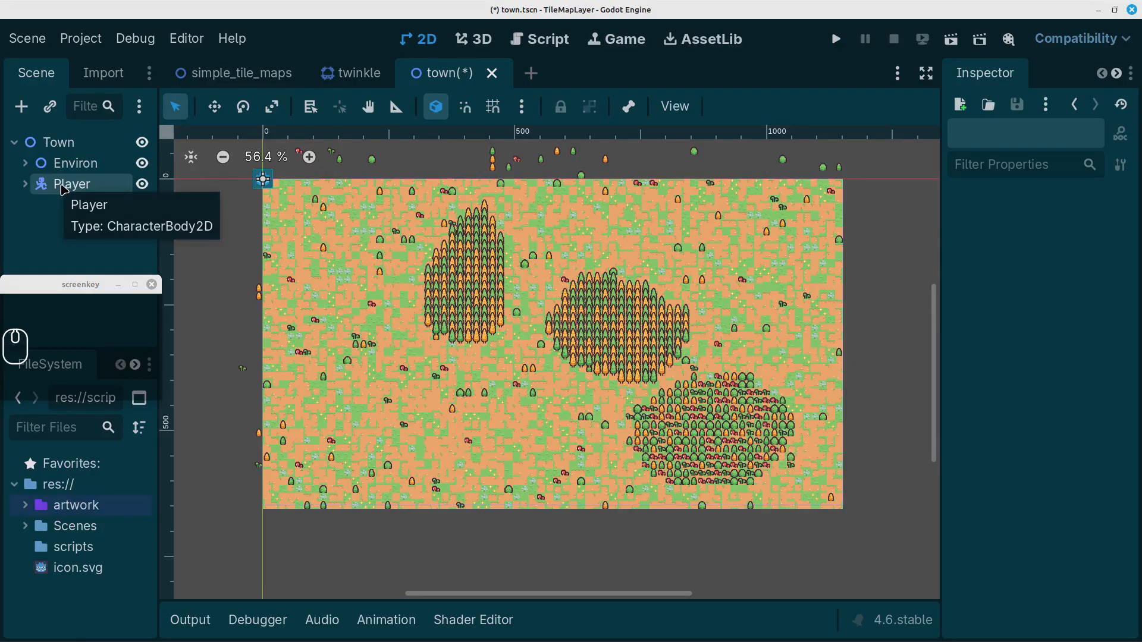
# Attach a GDScript with the CharacterBody2D: Basic Movement template to the Player node, saved as res://scripts/player.gd
pyautogui.click(63, 188)
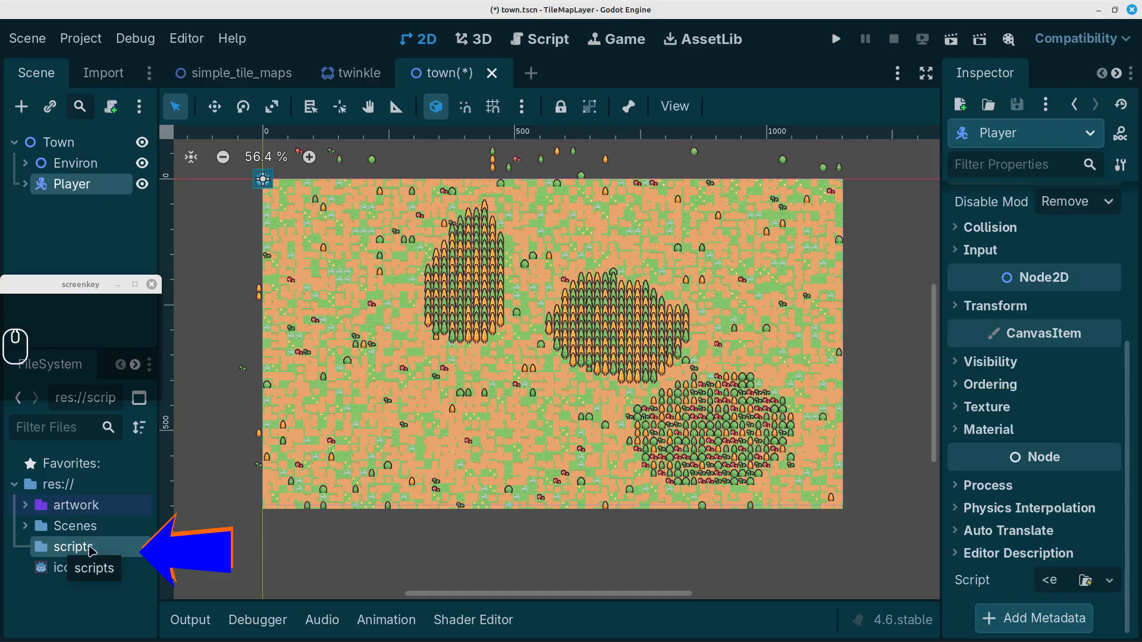
pyautogui.click(110, 107)
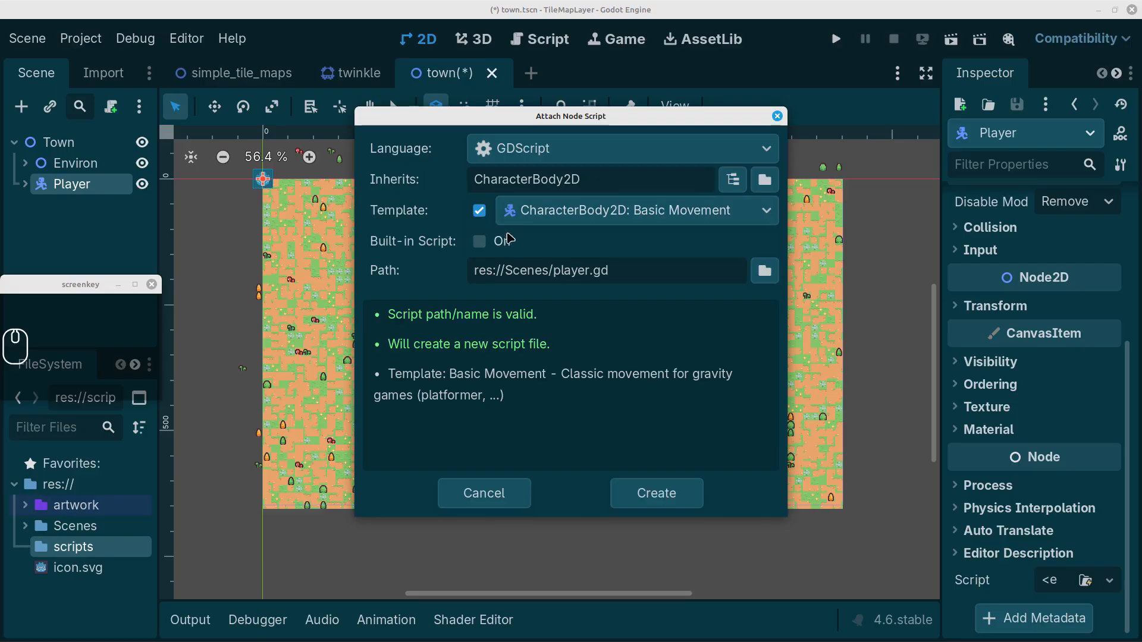
pyautogui.click(764, 218)
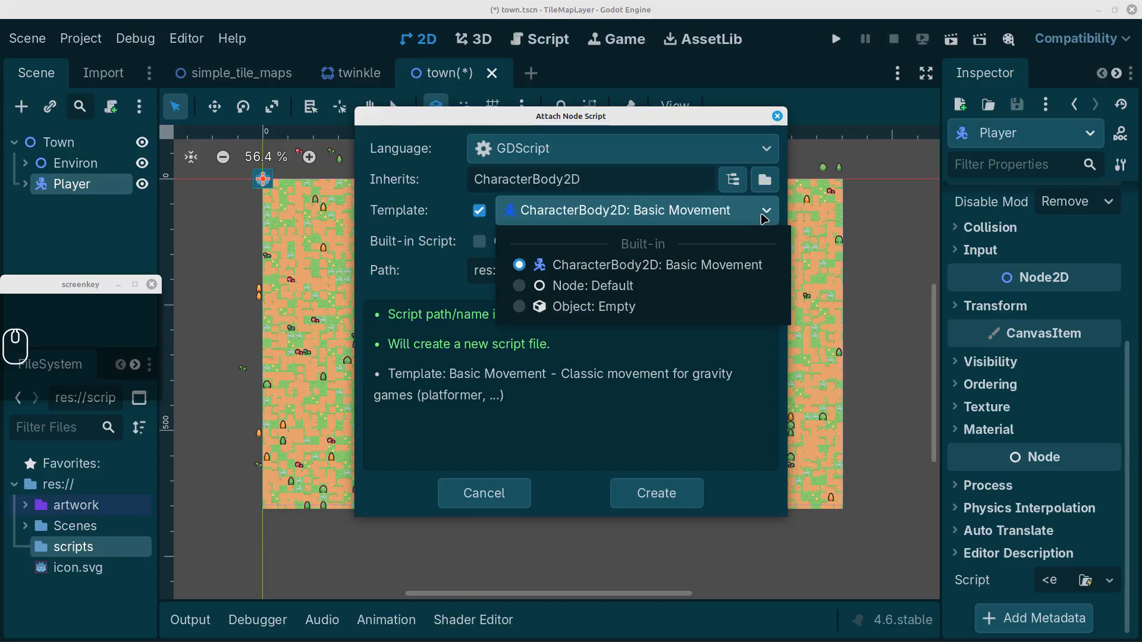
pyautogui.click(764, 218)
pyautogui.click(764, 271)
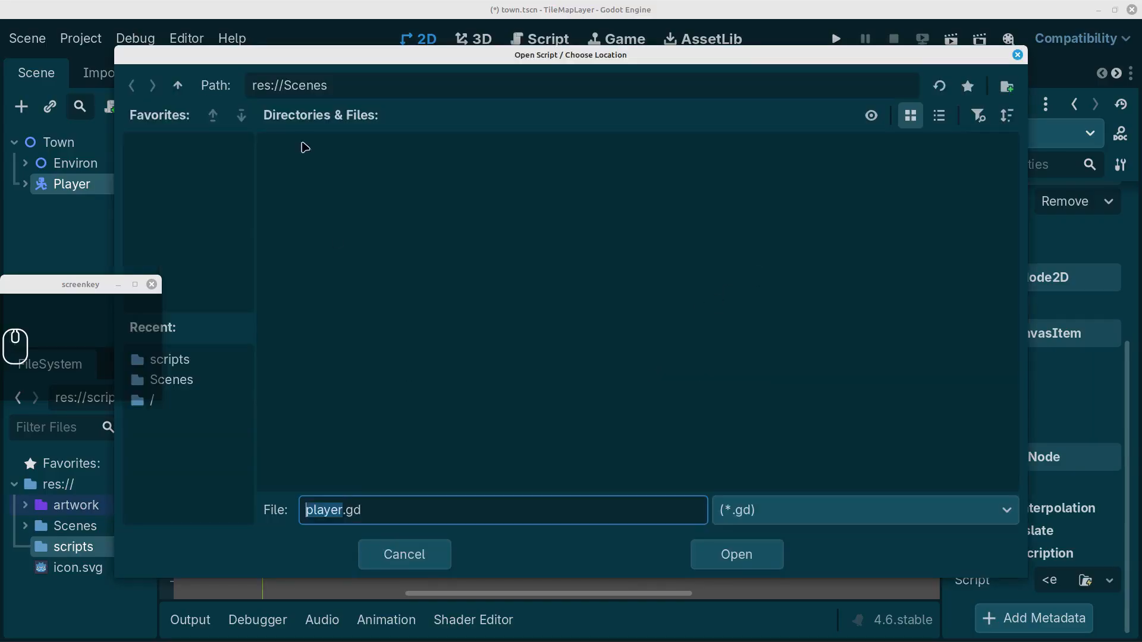
pyautogui.click(177, 85)
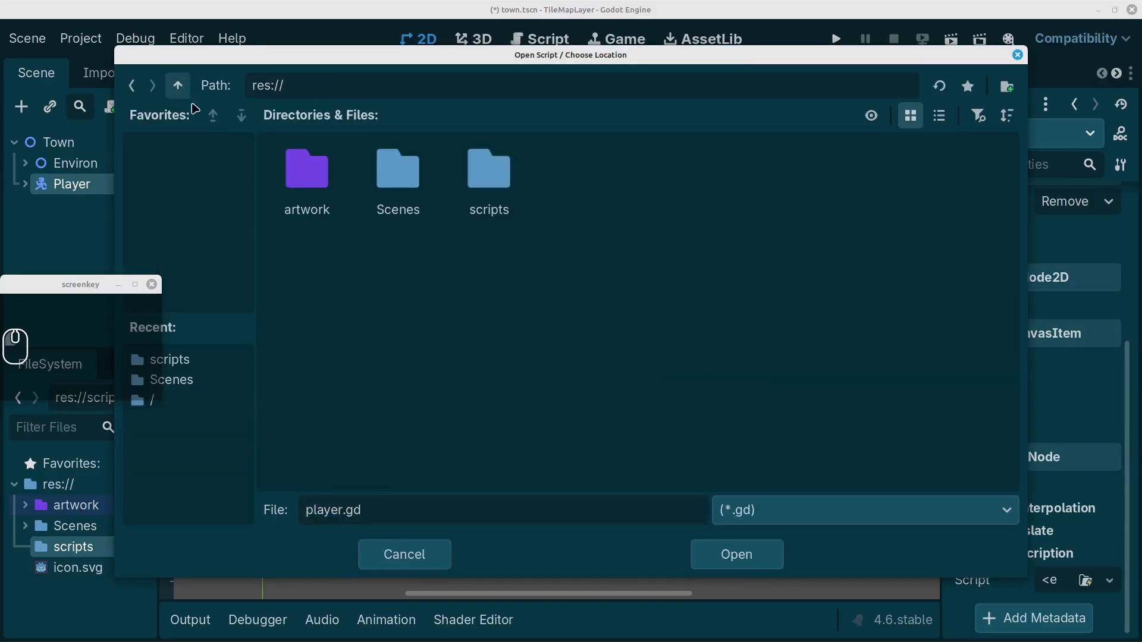
pyautogui.doubleClick(482, 182)
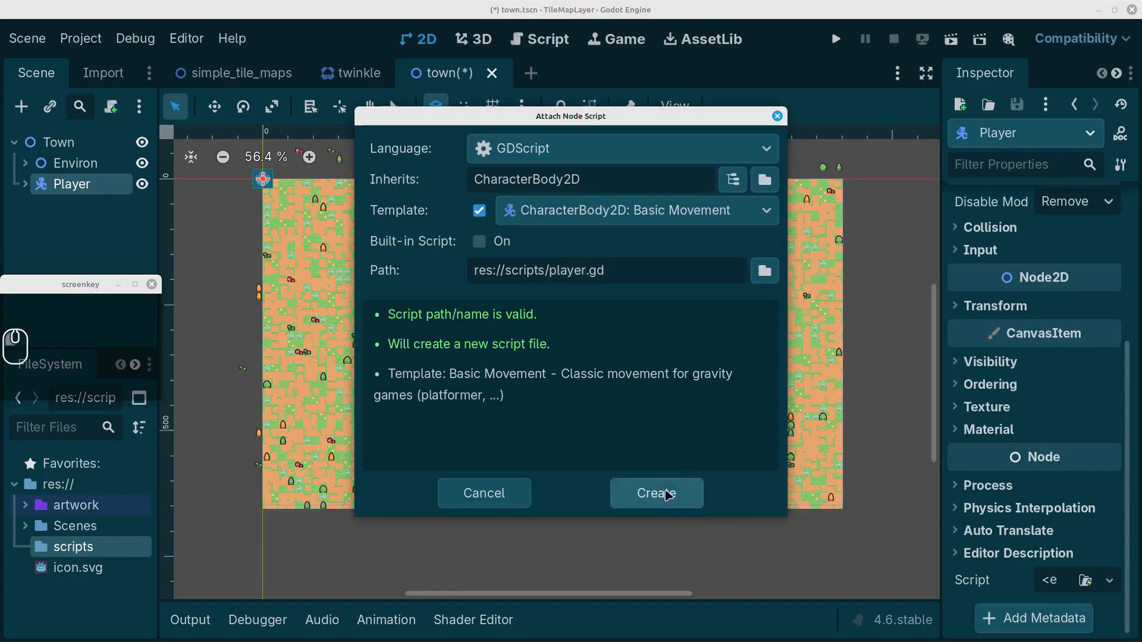
pyautogui.click(656, 493)
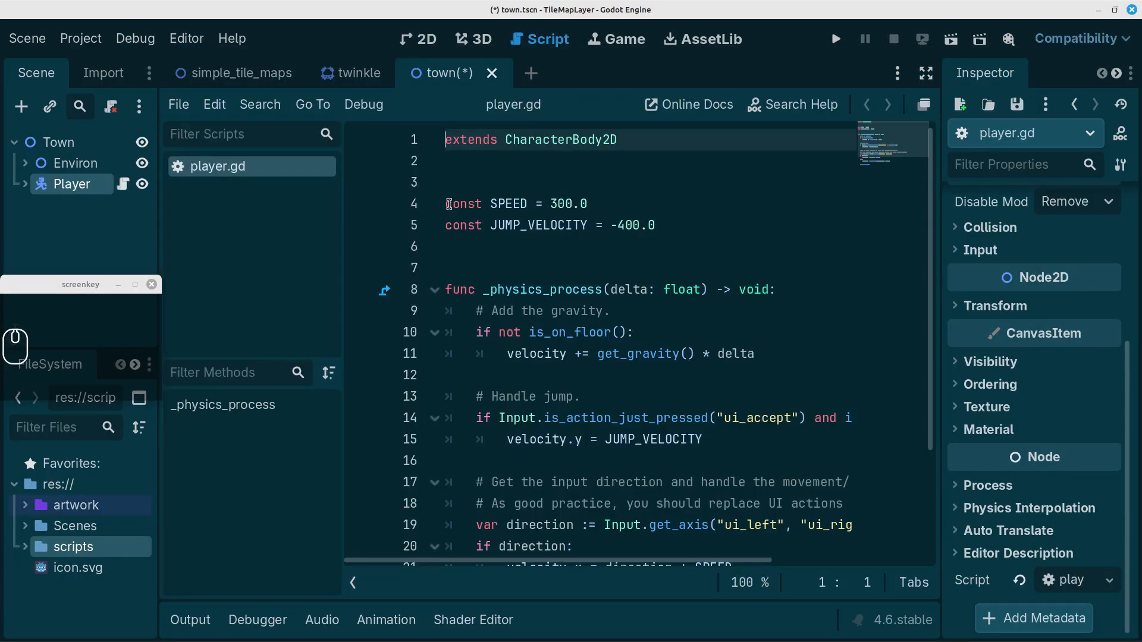
# Review the template movement code in player.gd, then test-run the town scene and stop it
pyautogui.scroll(-3, 720, 241)
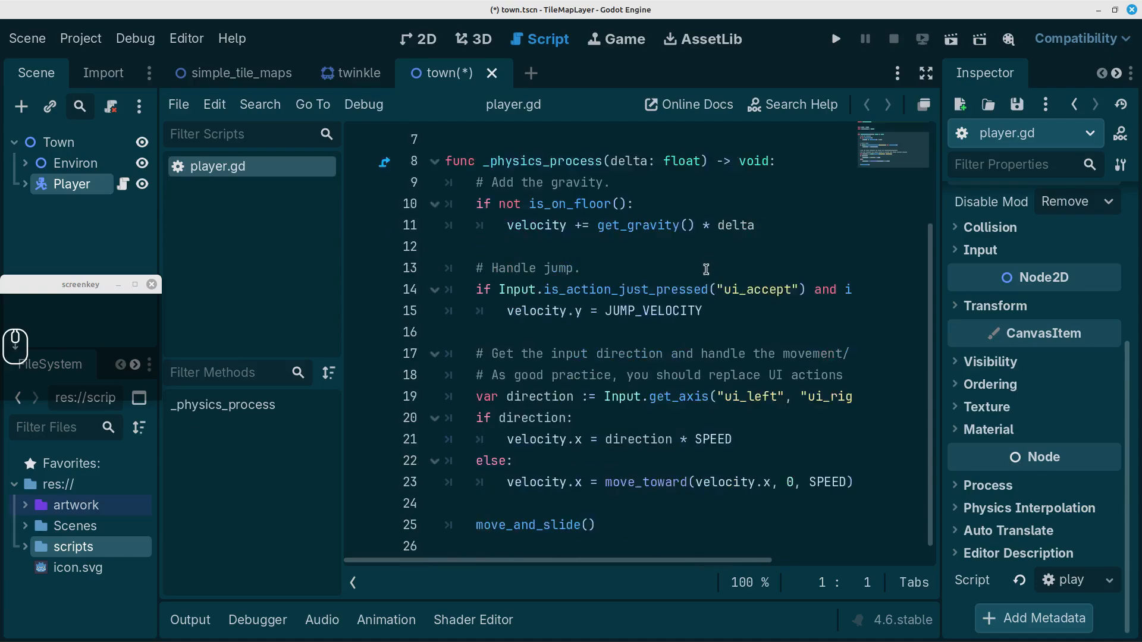
pyautogui.scroll(3, 710, 259)
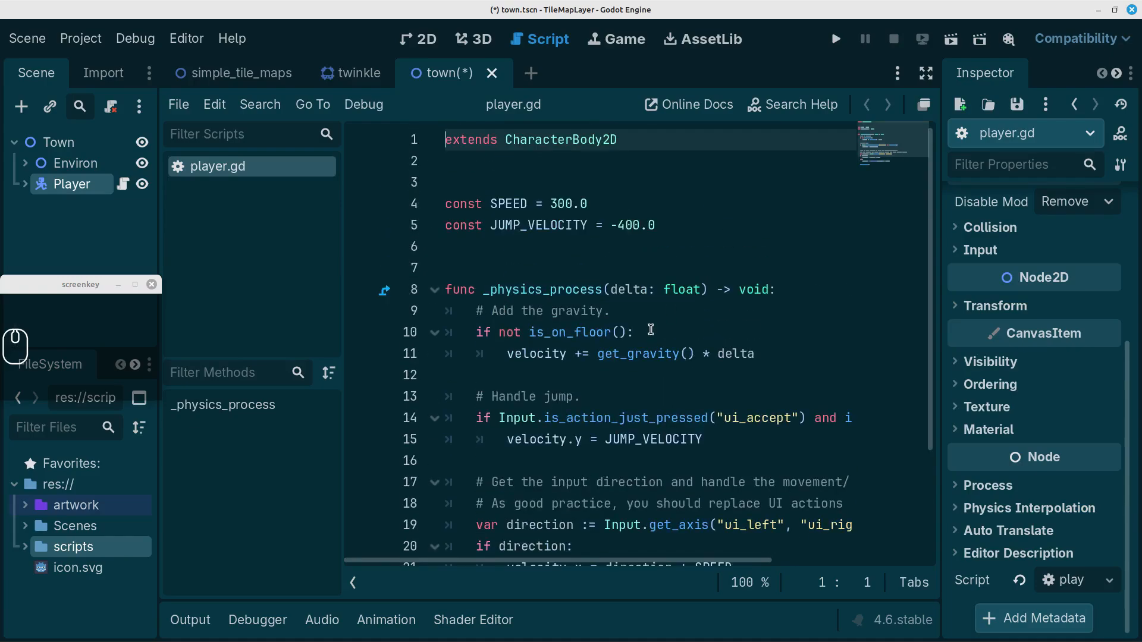
pyautogui.scroll(-1, 654, 327)
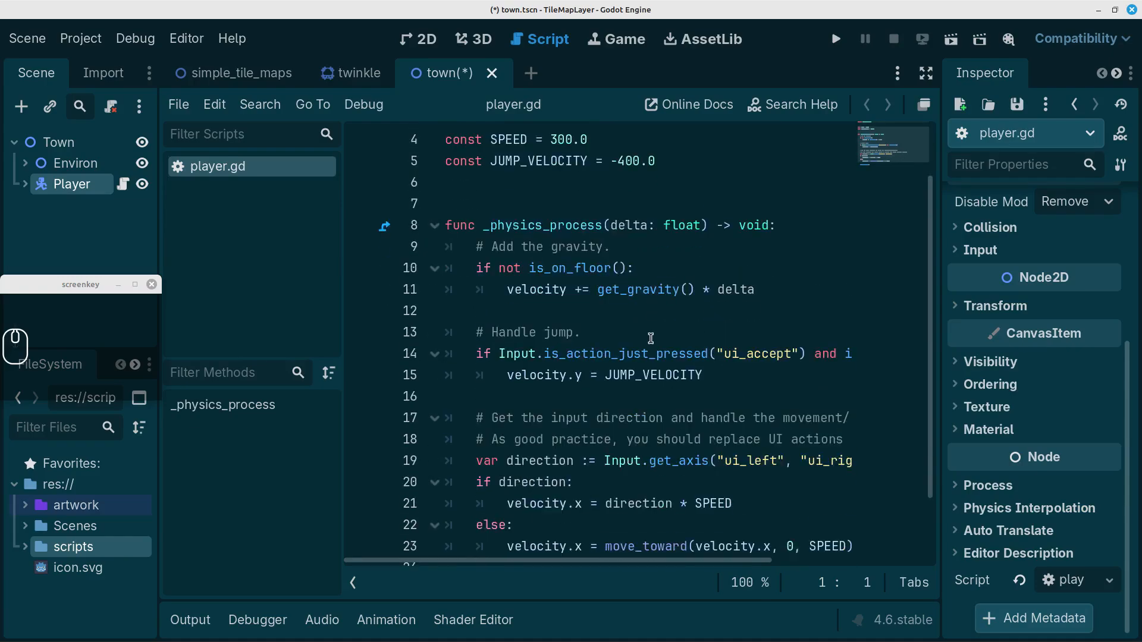
pyautogui.scroll(-1, 650, 338)
pyautogui.press('F6')
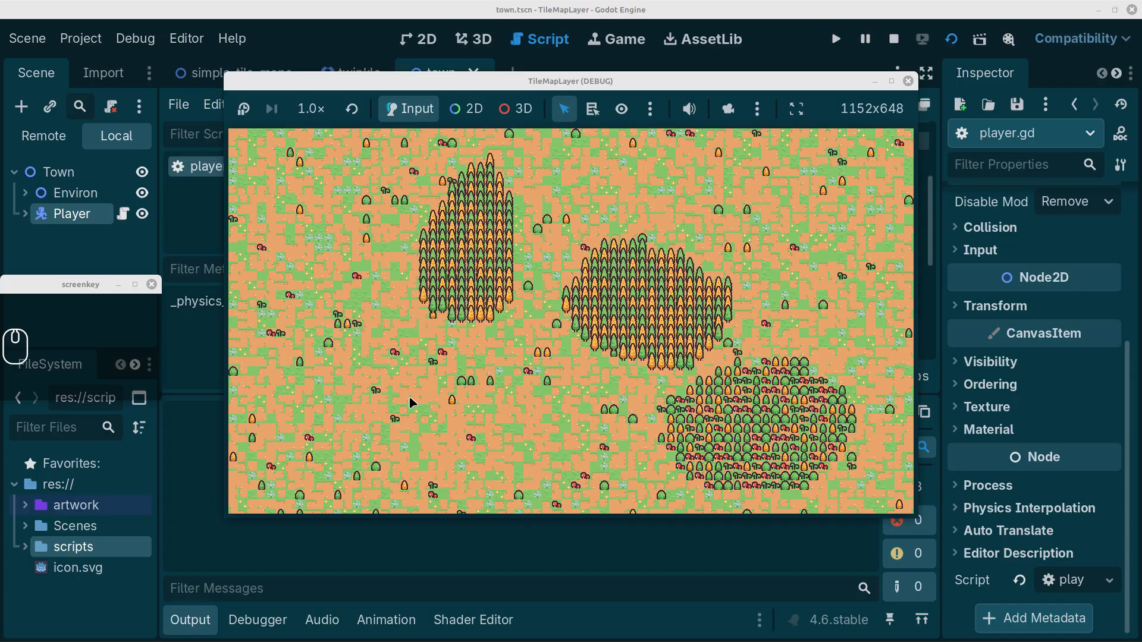
pyautogui.press('F8')
# Comment out all the template code below the extends line in player.gd
pyautogui.scroll(-2, 511, 238)
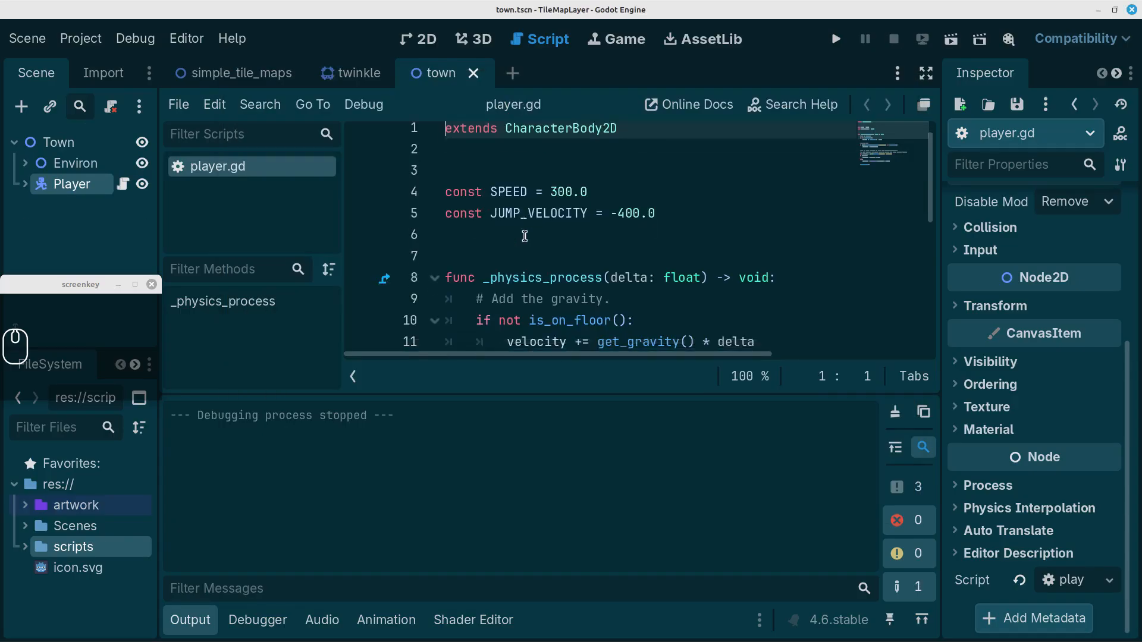
pyautogui.scroll(-3, 611, 264)
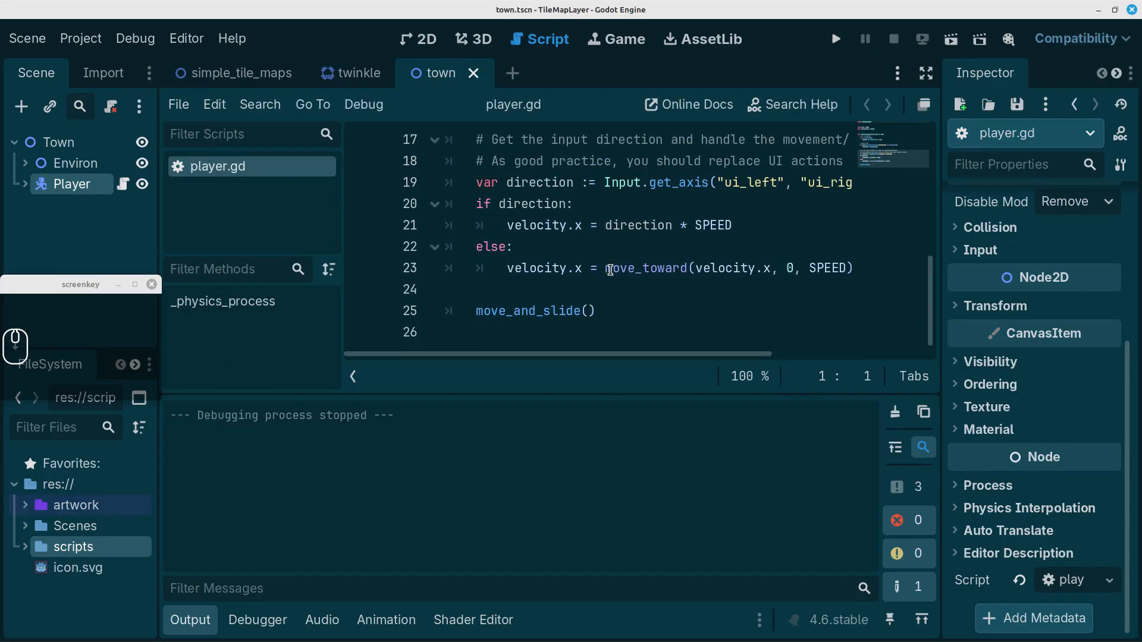
pyautogui.moveTo(604, 318); pyautogui.dragTo(432, 197)
pyautogui.hotkey('ctrl', 'k')
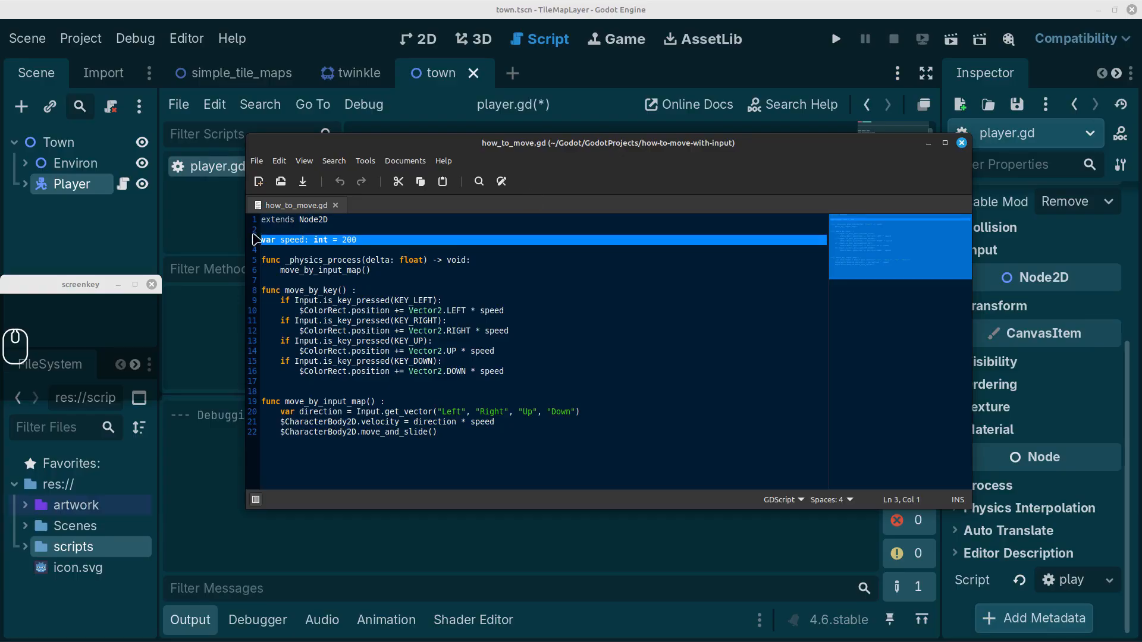
# Switch to how_to_move.gd in the text editor and examine its speed variable, _physics_process and move_by_input_map functions
pyautogui.moveTo(261, 240); pyautogui.dragTo(360, 238)
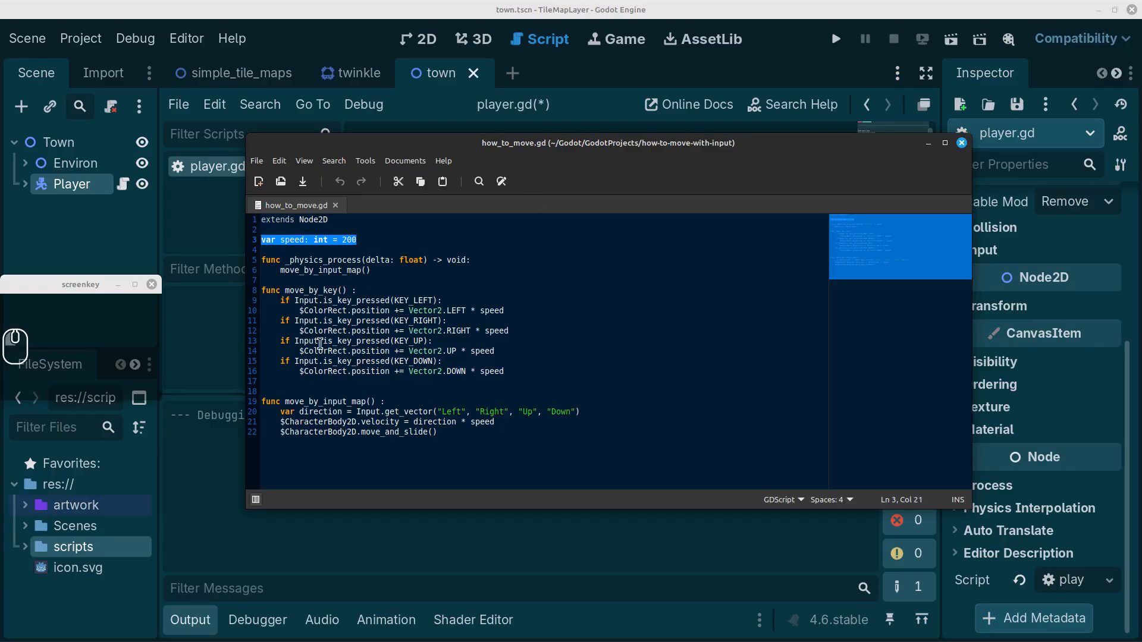
pyautogui.click(285, 421)
pyautogui.moveTo(263, 402); pyautogui.dragTo(481, 446)
pyautogui.click(536, 447)
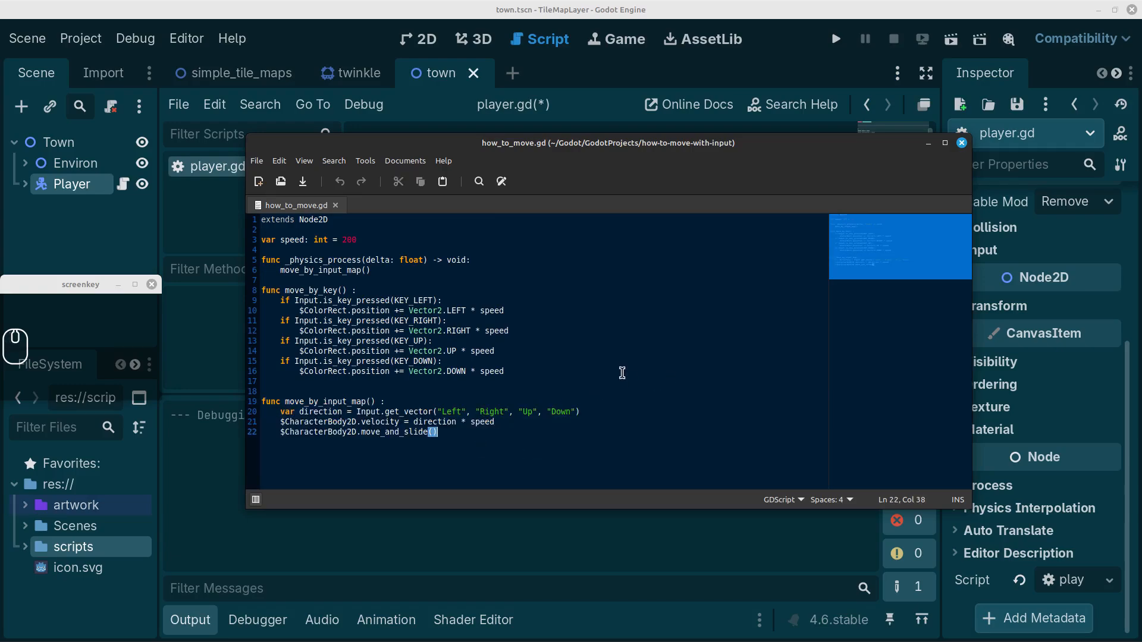
pyautogui.keyDown('ctrl'); pyautogui.scroll(2, 618, 373); pyautogui.keyUp('ctrl')
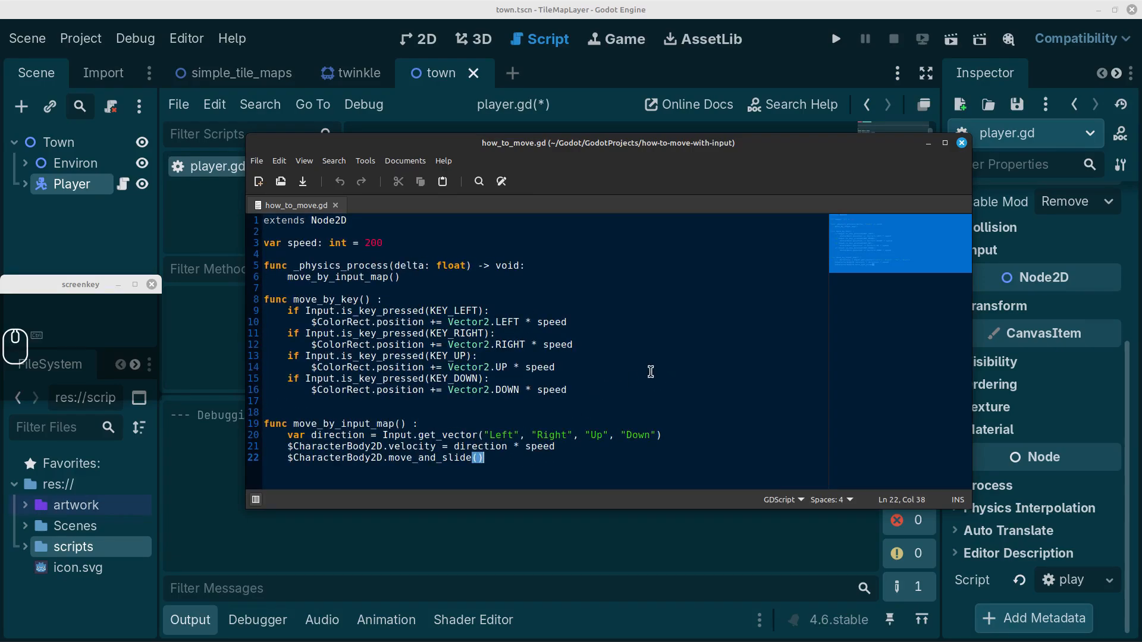
pyautogui.click(698, 422)
pyautogui.moveTo(267, 419); pyautogui.dragTo(447, 458)
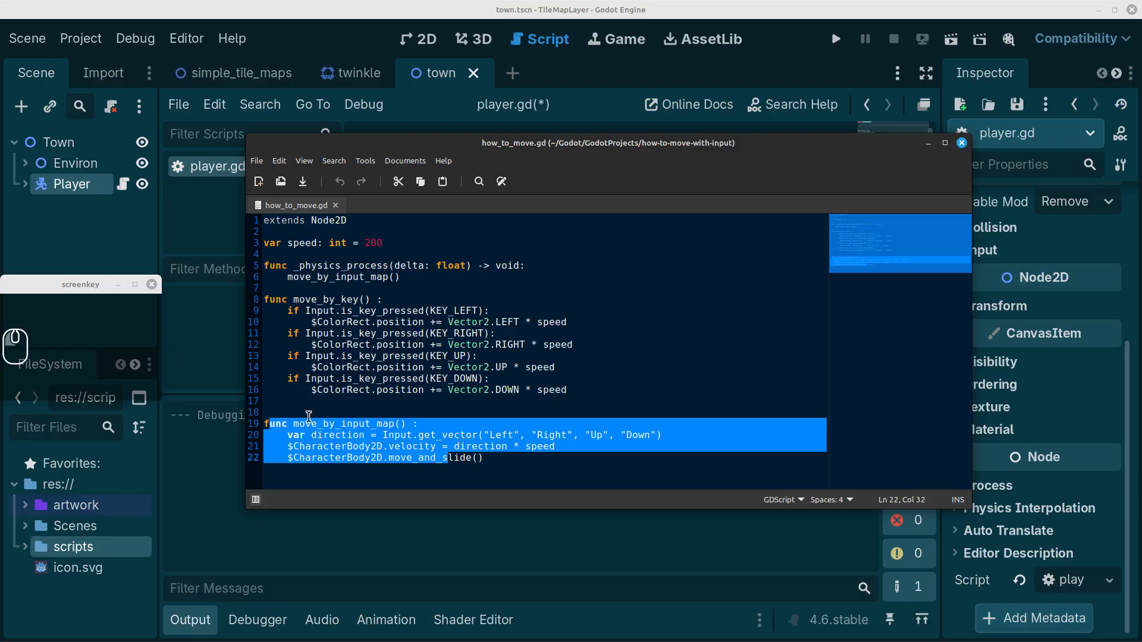
pyautogui.moveTo(268, 245); pyautogui.dragTo(446, 251)
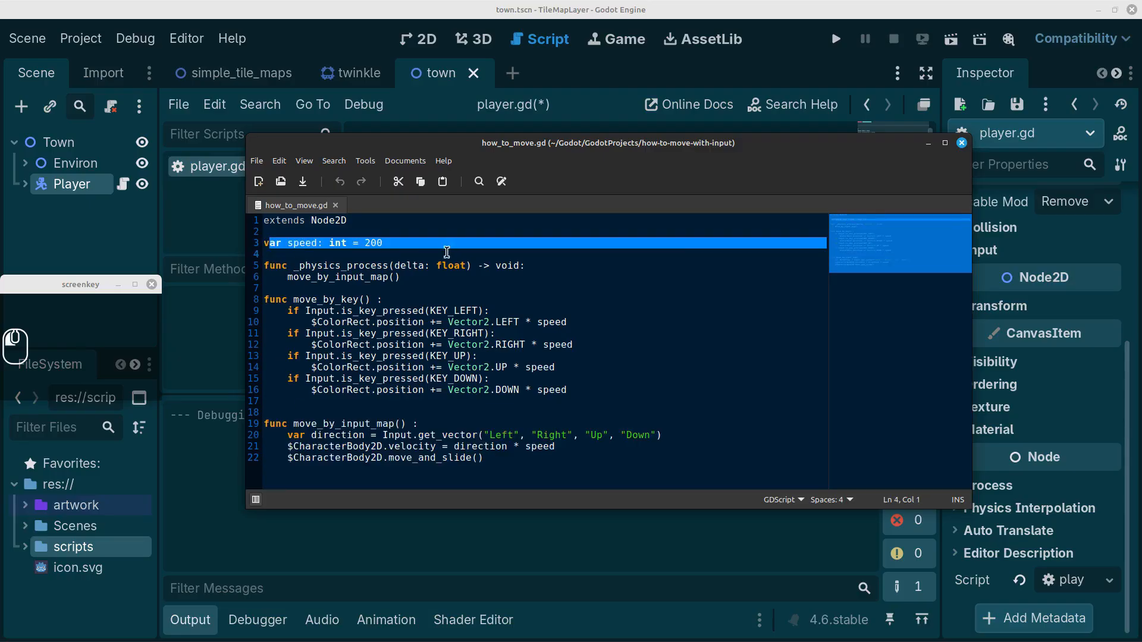
pyautogui.moveTo(276, 265); pyautogui.dragTo(433, 271)
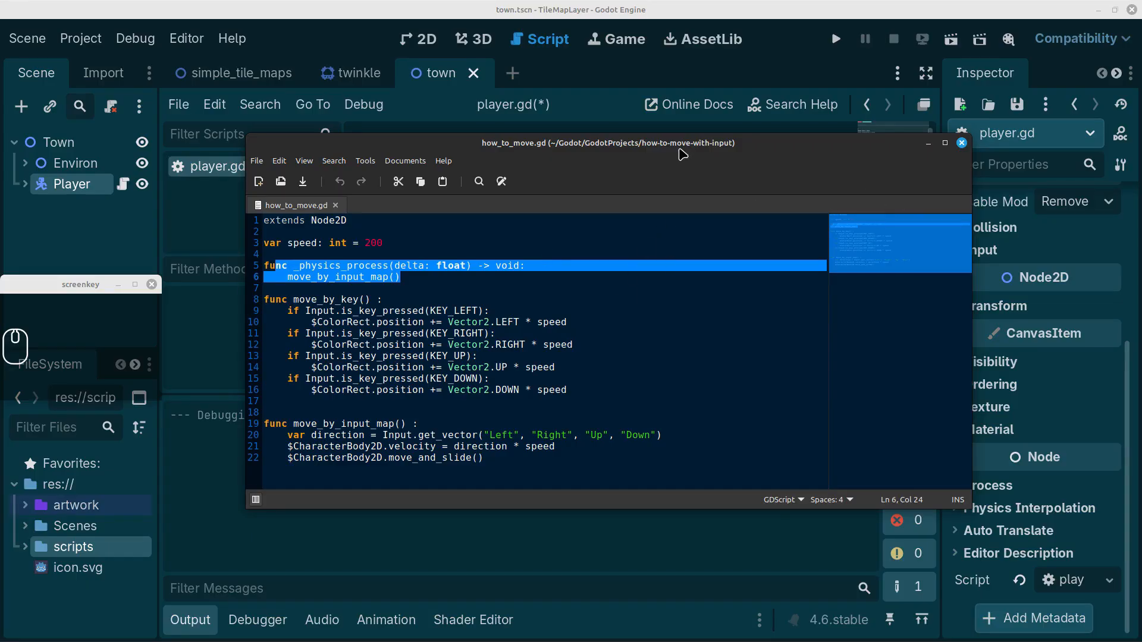
# Copy the line "var speed: int = 200" and the _physics_process function calling move_by_input_map() from how_to_move.gd into player.gd, above the commented code
pyautogui.moveTo(682, 154); pyautogui.dragTo(0, 149)
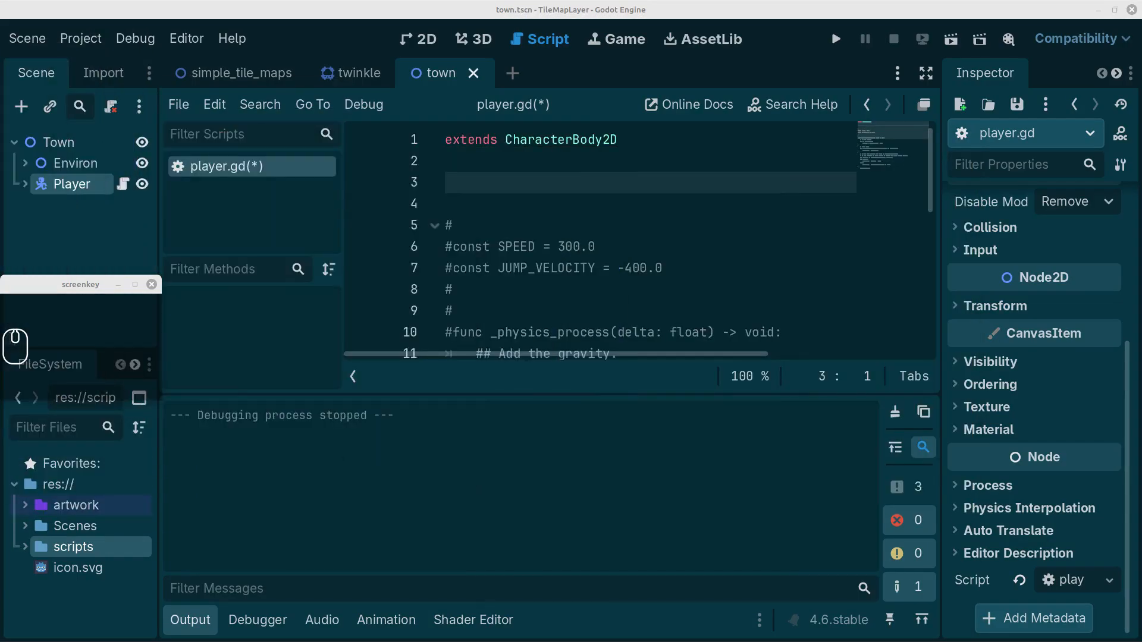
pyautogui.hotkey('ctrl', 'c')
pyautogui.hotkey('ctrl', 'v')
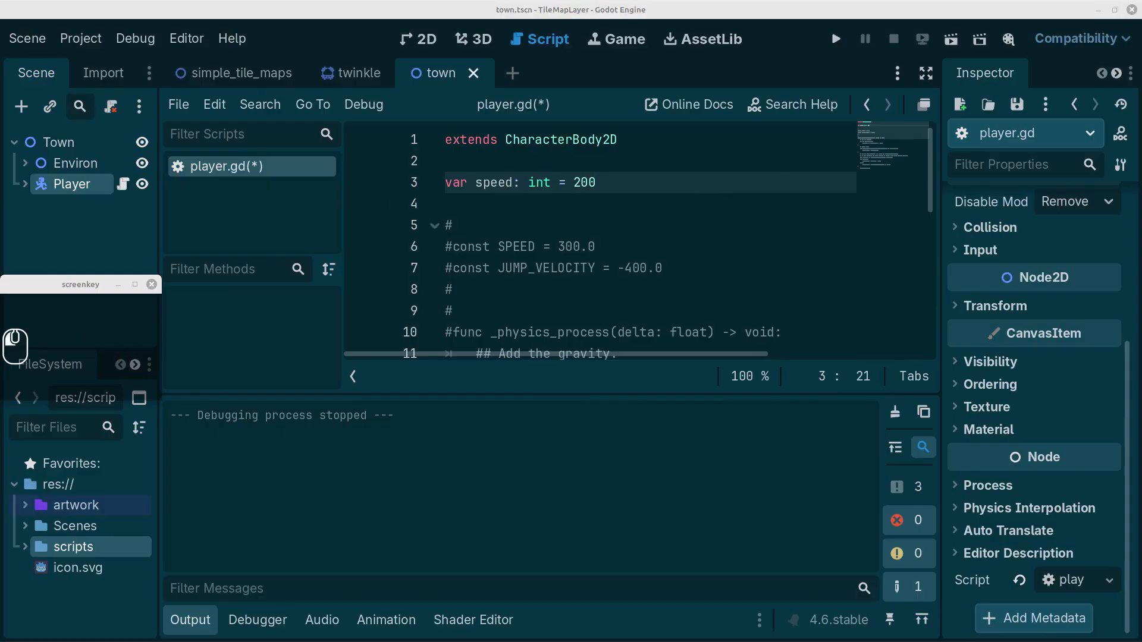
pyautogui.press('Return')
pyautogui.press('Return')
pyautogui.hotkey('ctrl', 'v')
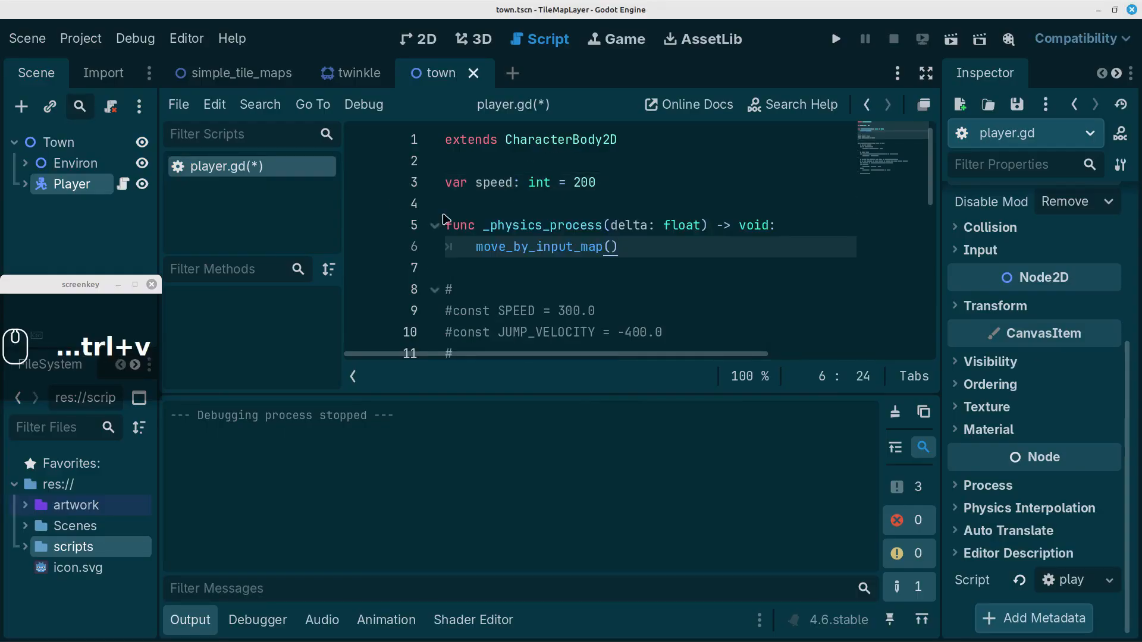
# Paste the move_by_input_map function from how_to_move.gd below _physics_process, with a blank line separating it from the commented code
pyautogui.scroll(-1, 543, 221)
pyautogui.scroll(-1, 550, 224)
pyautogui.press('Return')
pyautogui.press('Return')
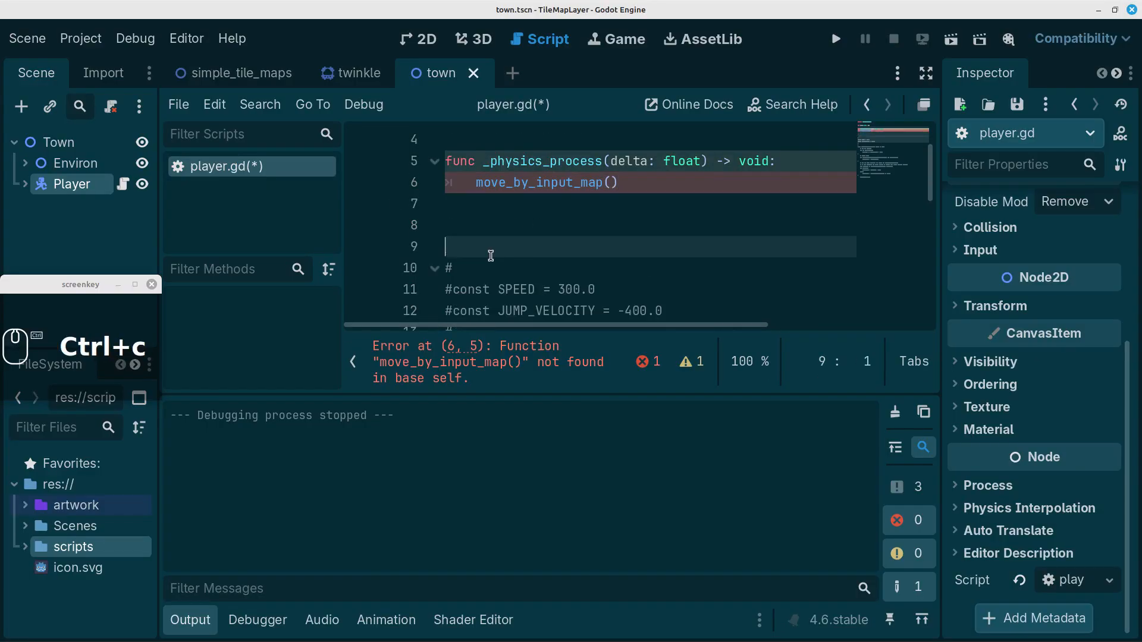
pyautogui.hotkey('ctrl', 'v')
pyautogui.scroll(-1, 751, 281)
pyautogui.scroll(-2, 751, 281)
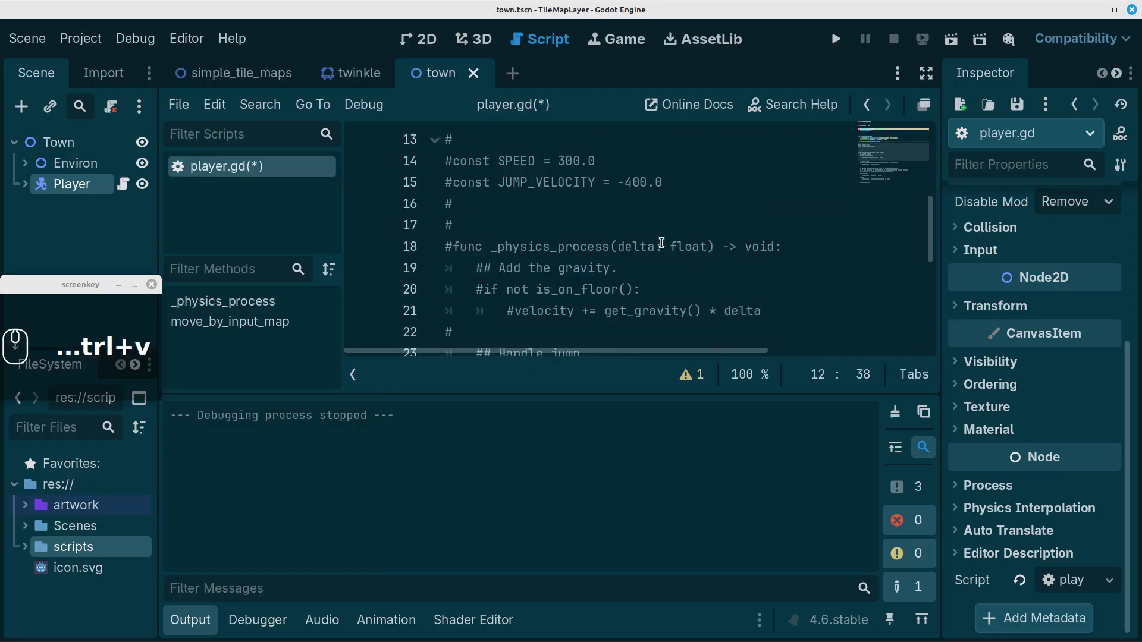
pyautogui.scroll(2, 658, 187)
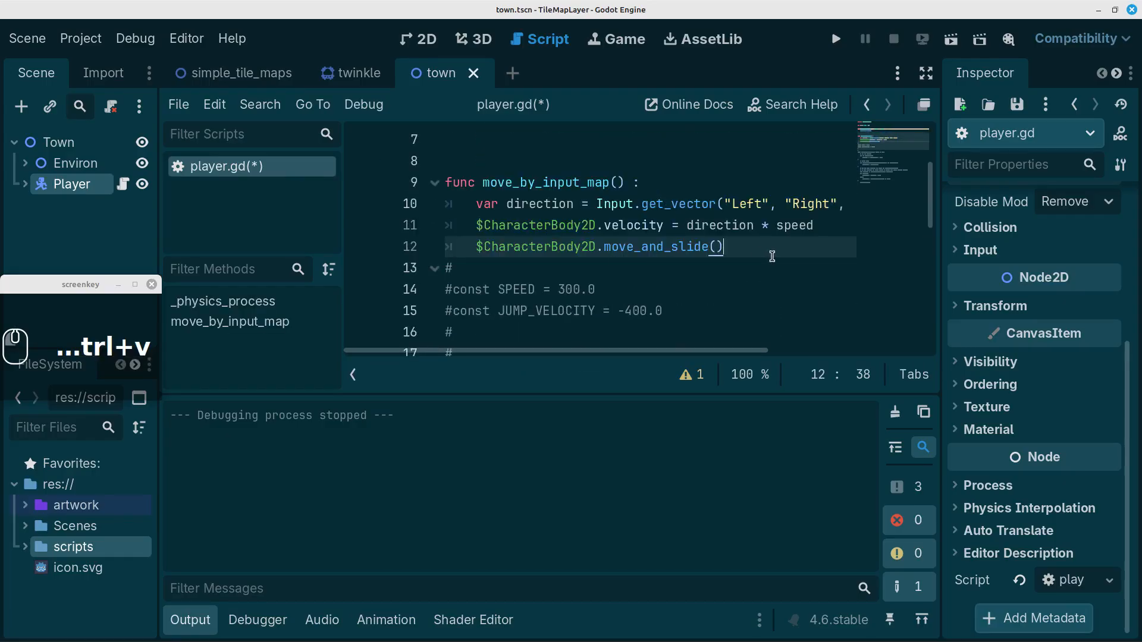
pyautogui.press('Return')
pyautogui.press('BackSpace')
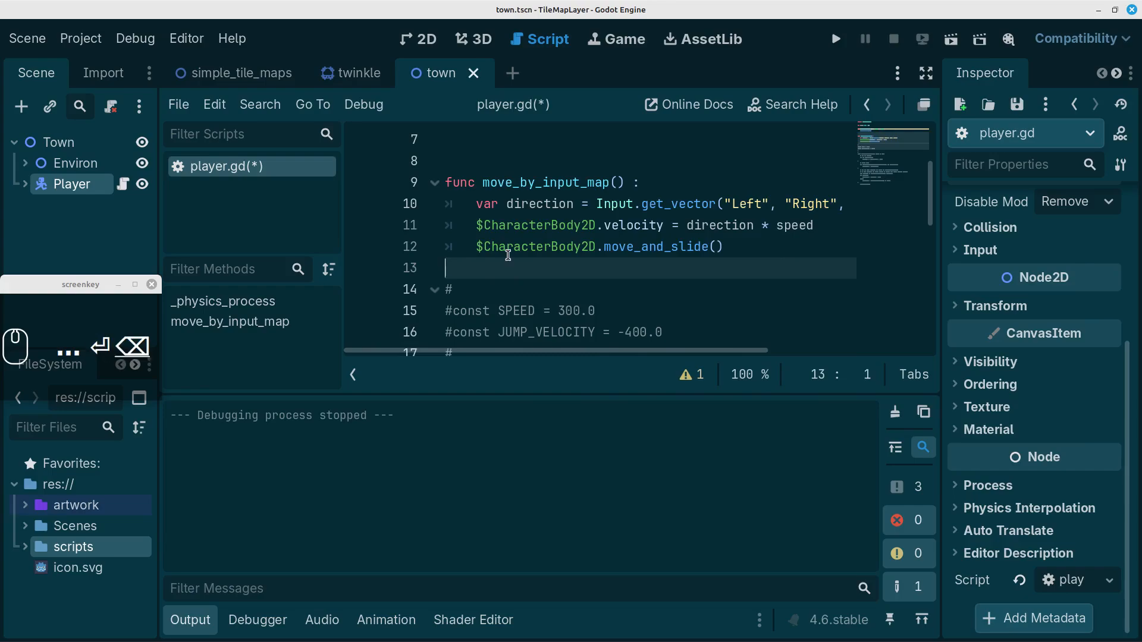
# Expand the script editor by hiding the side docks, and check the project's Input Map for custom actions
pyautogui.click(773, 183)
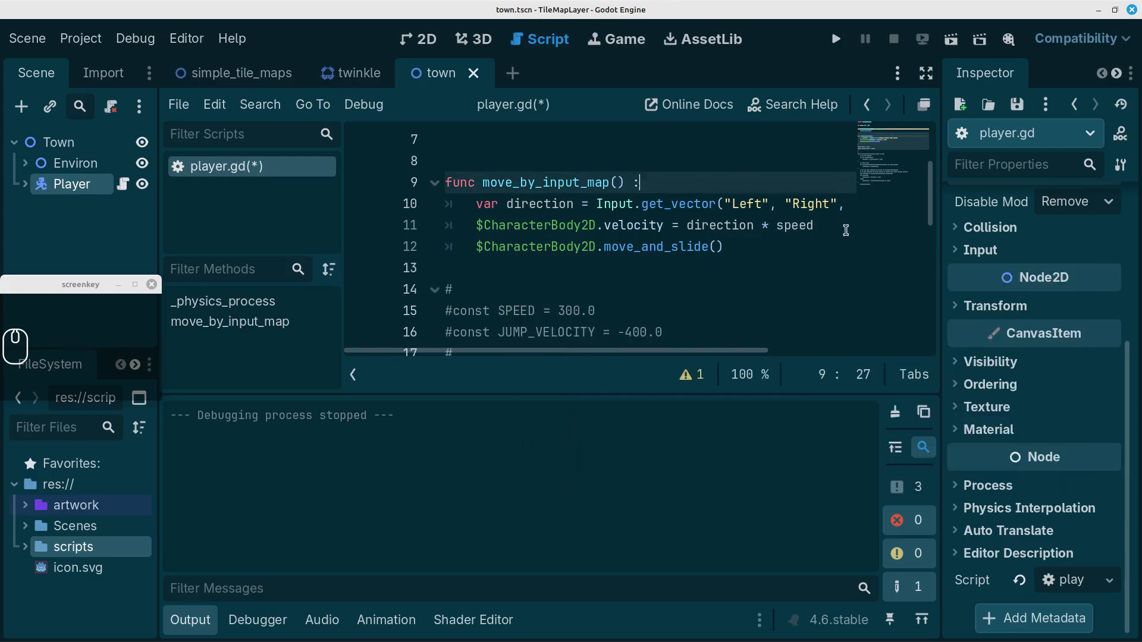
pyautogui.click(926, 78)
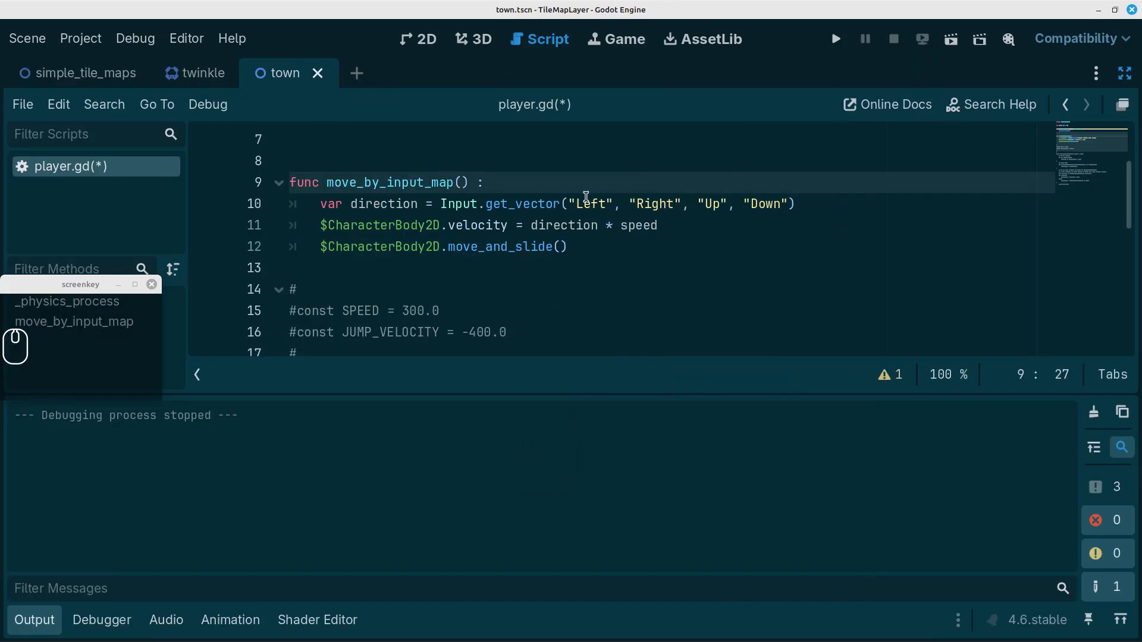
pyautogui.click(81, 38)
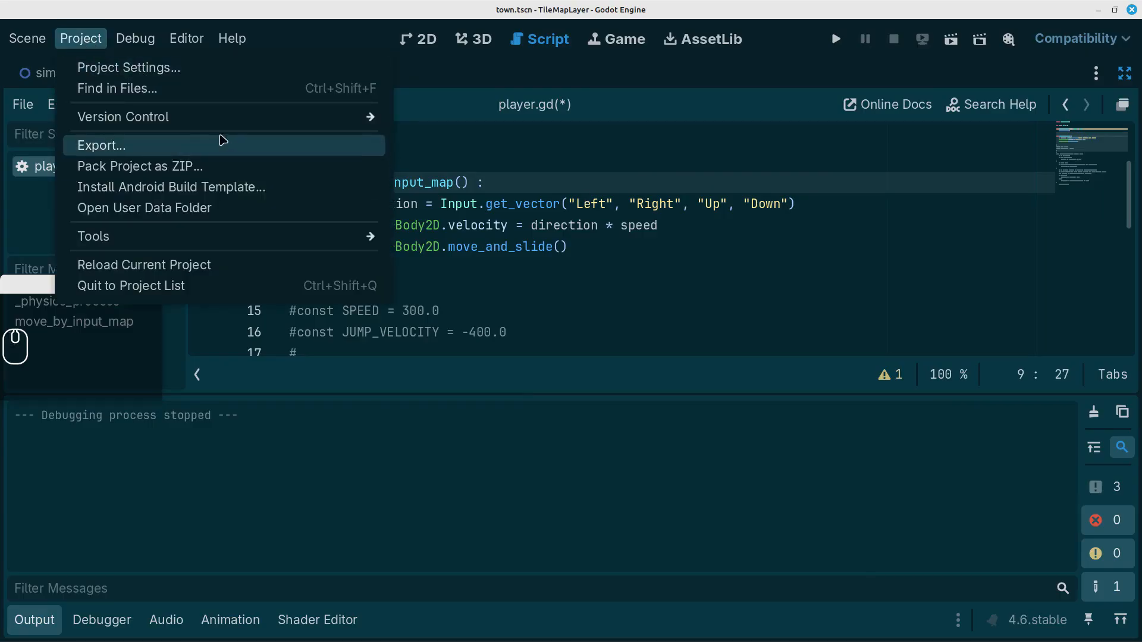
pyautogui.click(164, 77)
pyautogui.click(269, 97)
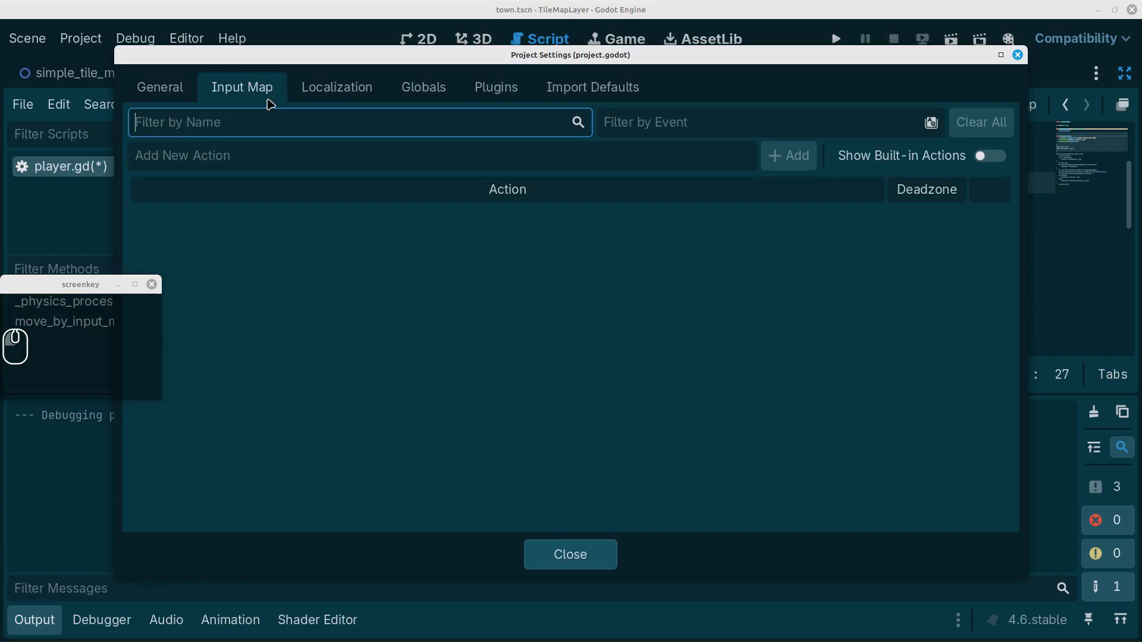
pyautogui.click(1018, 56)
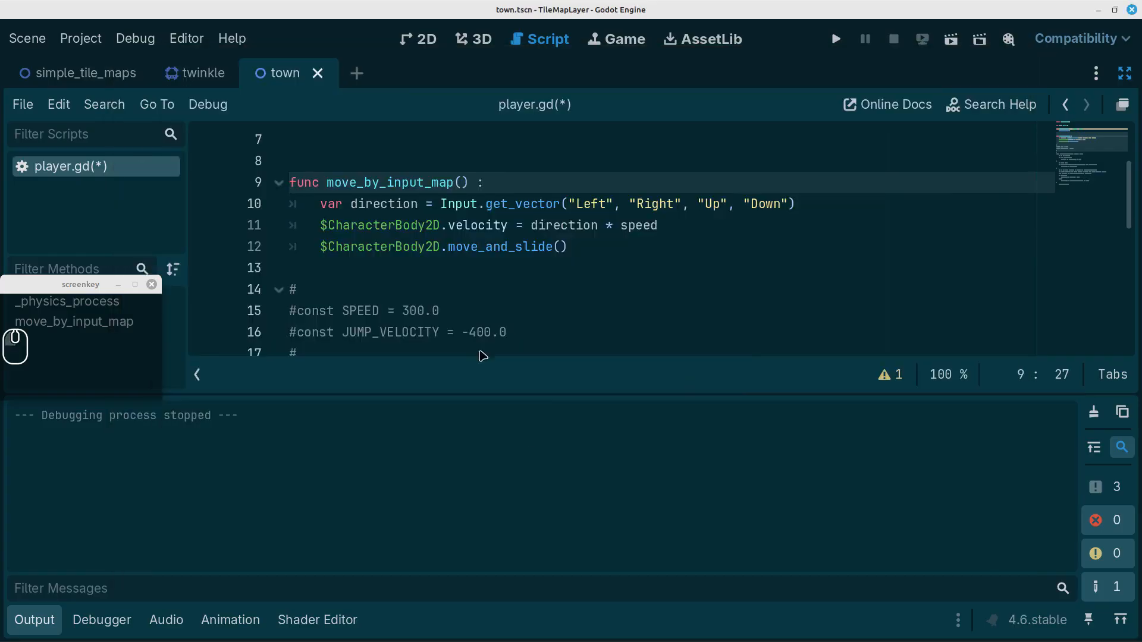
# In the Input.get_vector call of move_by_input_map, replace the "Left" and "Right" action names with "ui_left" and "ui_right"
pyautogui.click(550, 250)
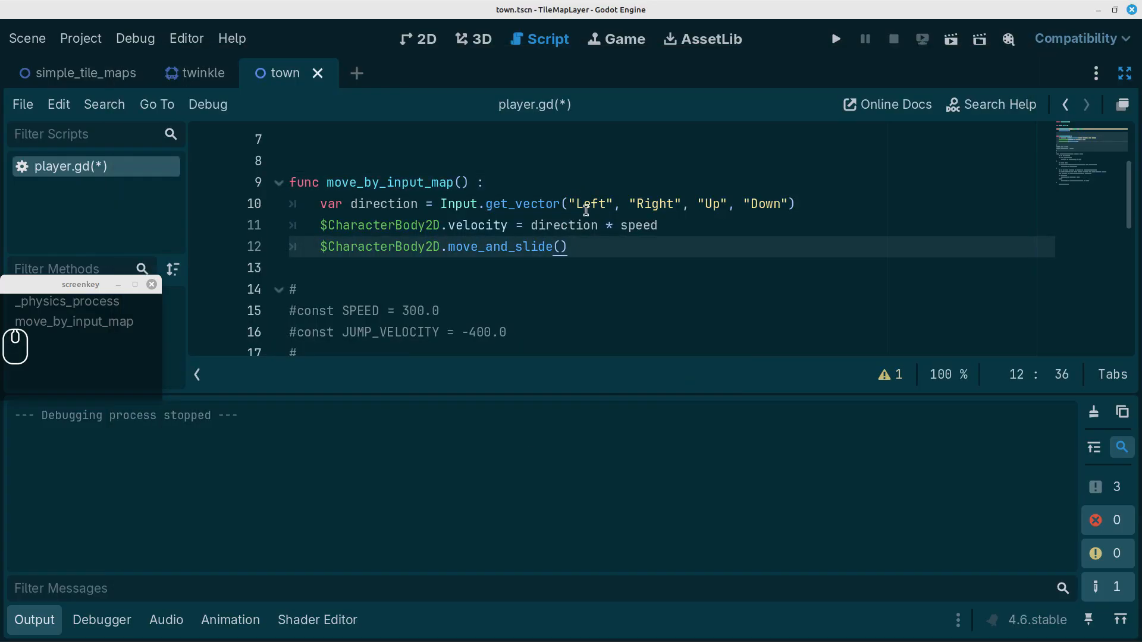
pyautogui.doubleClick(589, 206)
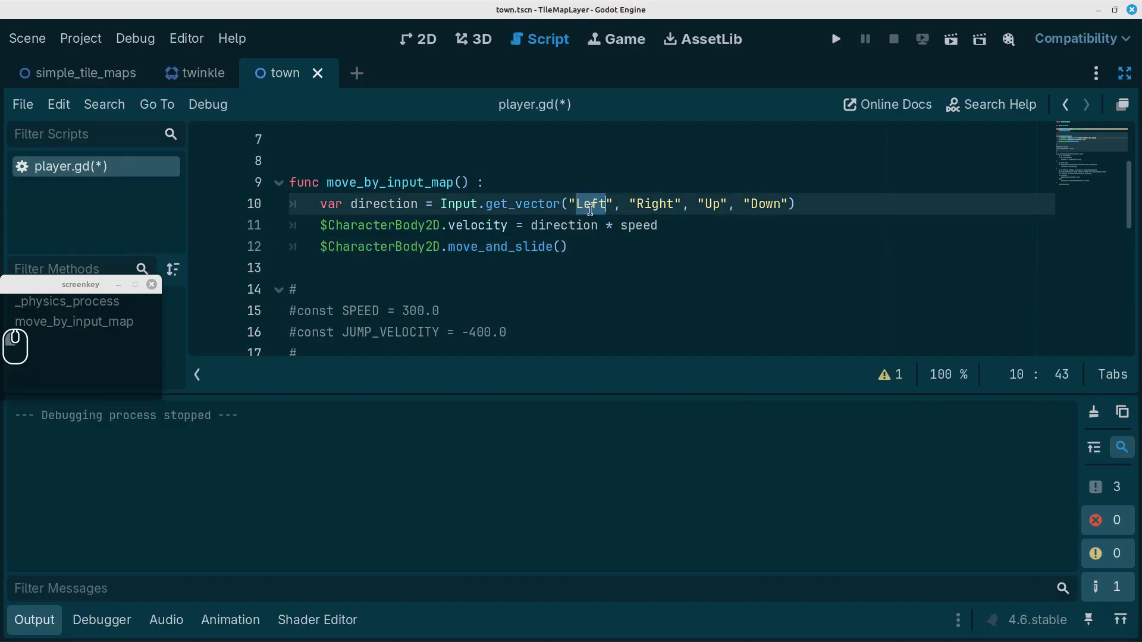
pyautogui.write('ui')
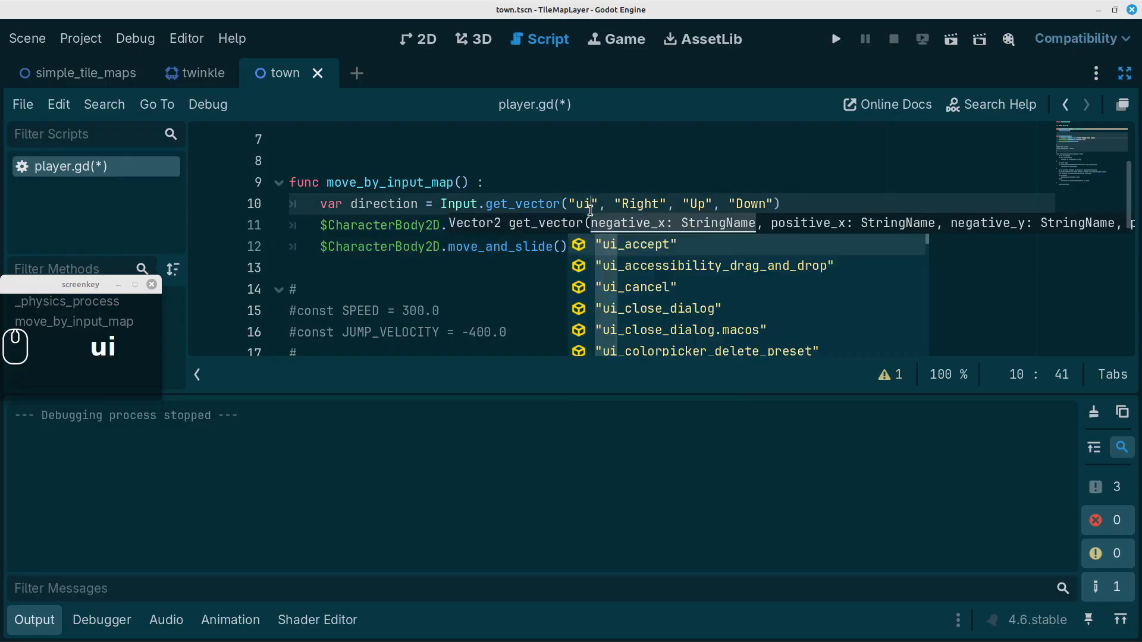
pyautogui.write('_l')
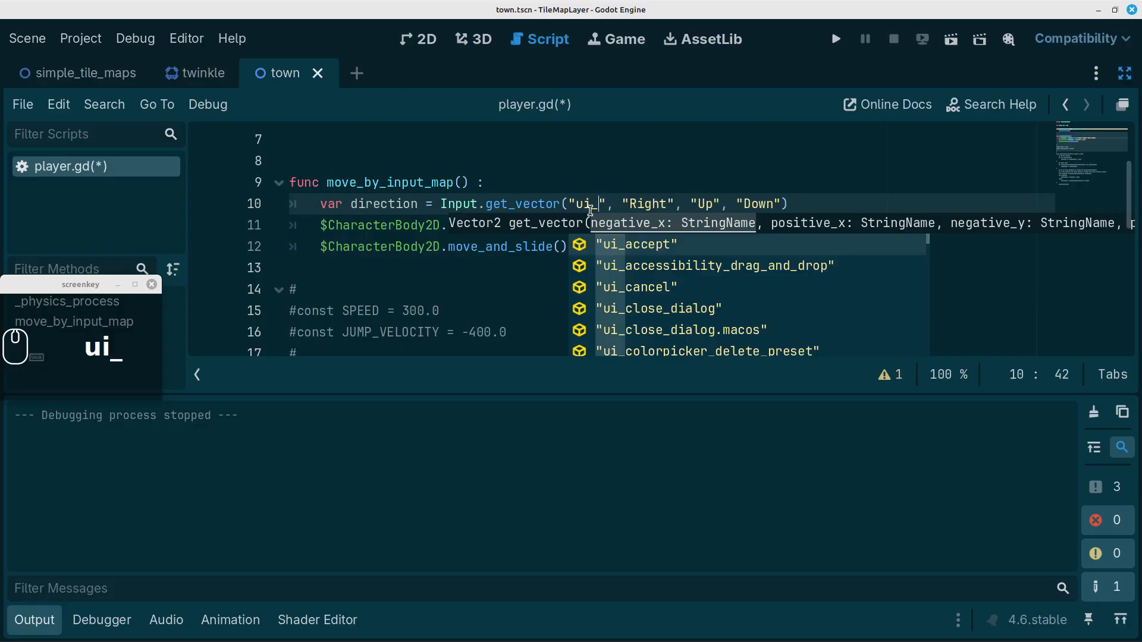
pyautogui.press('Return')
pyautogui.doubleClick(669, 205)
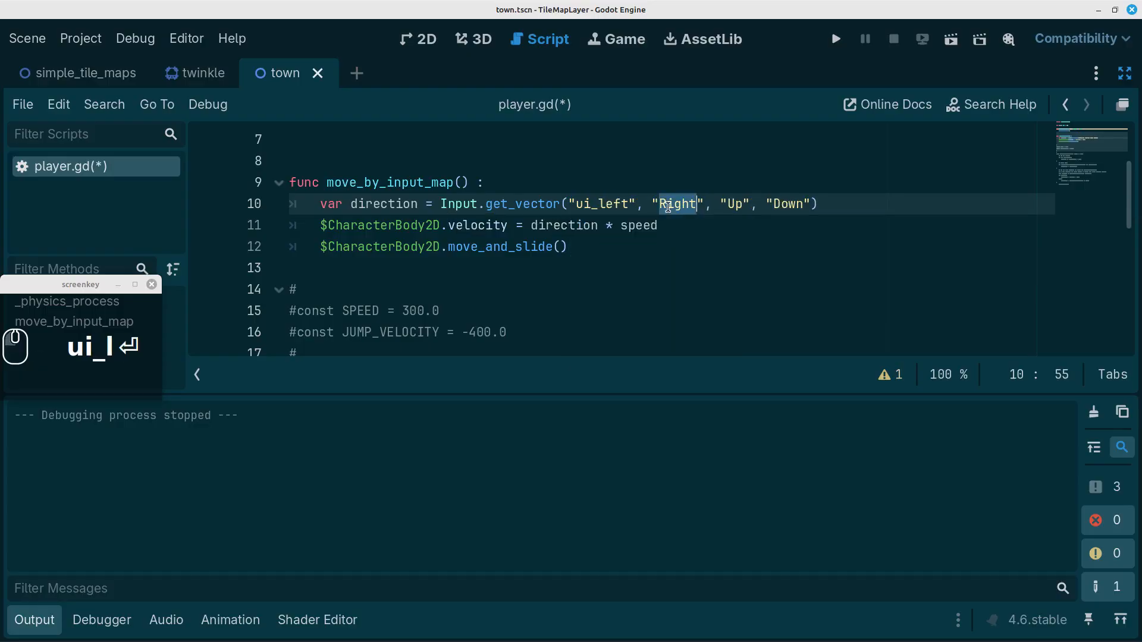
pyautogui.write('ri')
pyautogui.write('gh')
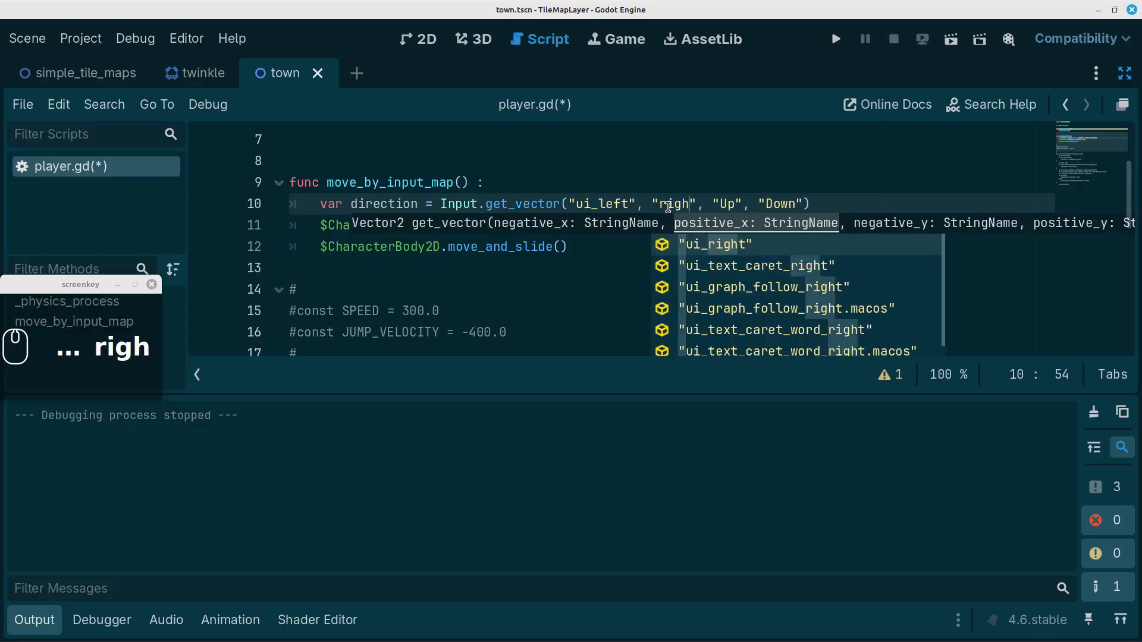
pyautogui.click(699, 244)
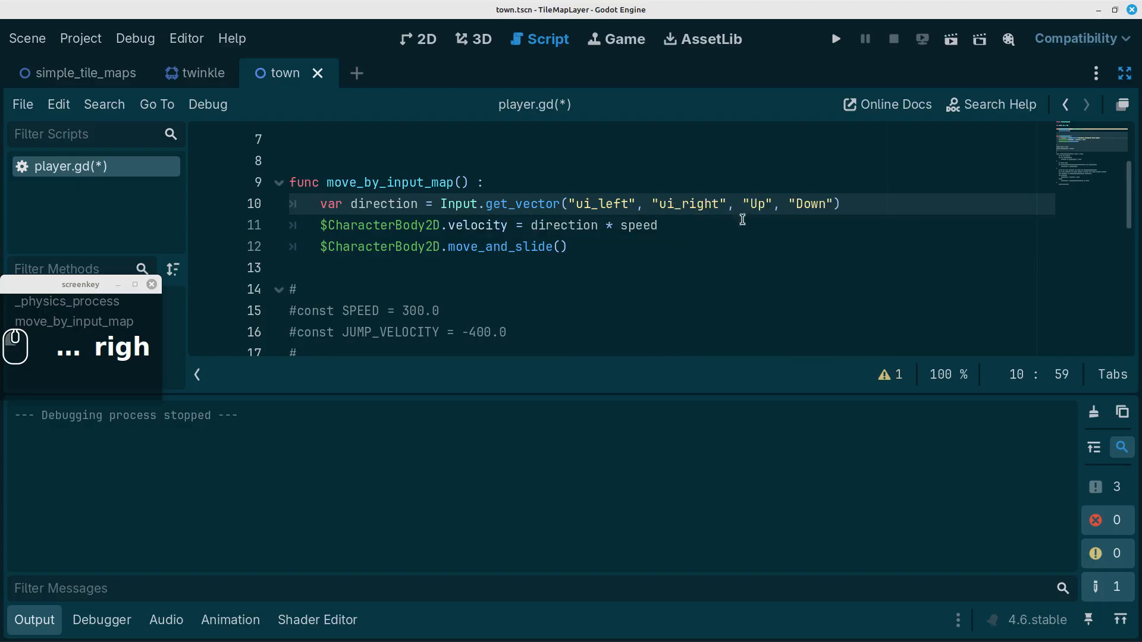
# Replace the remaining "Up" and "Down" action names in the get_vector call with "ui_up" and "ui_down"
pyautogui.doubleClick(758, 203)
pyautogui.write('up')
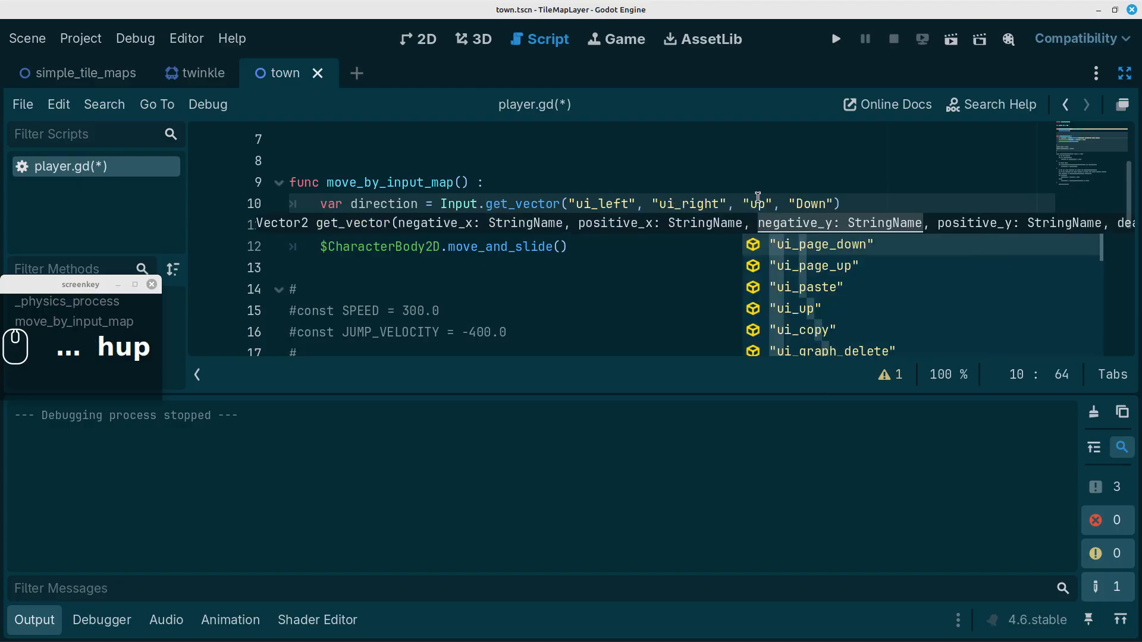
pyautogui.click(800, 309)
pyautogui.doubleClick(832, 204)
pyautogui.write('do')
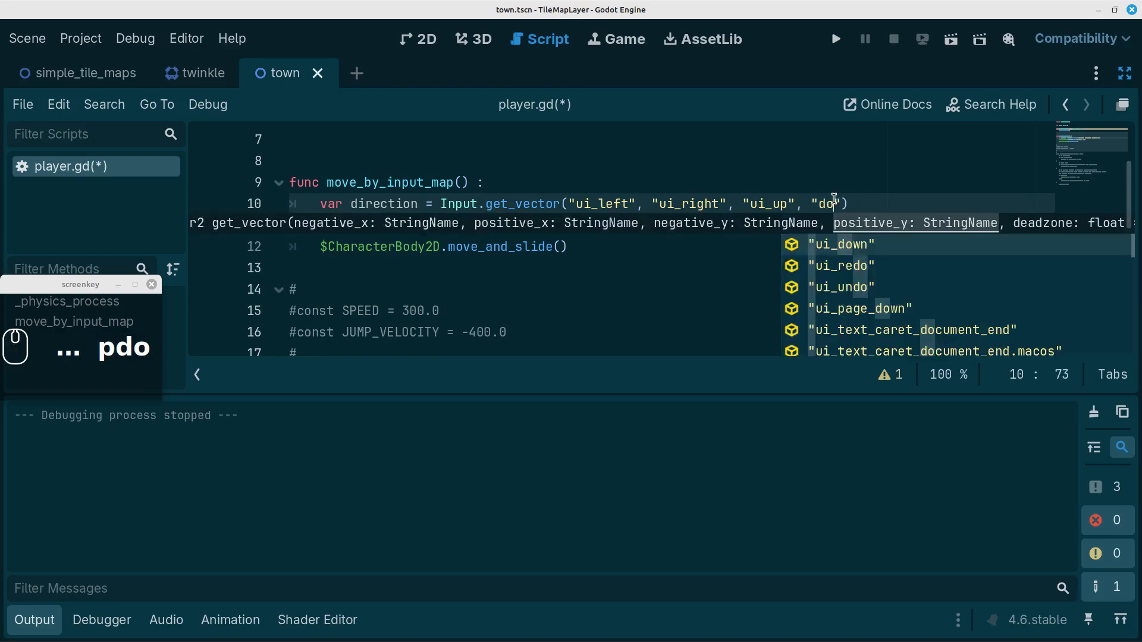
pyautogui.click(856, 250)
pyautogui.click(737, 266)
# Review player.gd, comparing the class it extends with the $CharacterBody2D references inside move_by_input_map
pyautogui.scroll(1, 735, 270)
pyautogui.scroll(1, 736, 270)
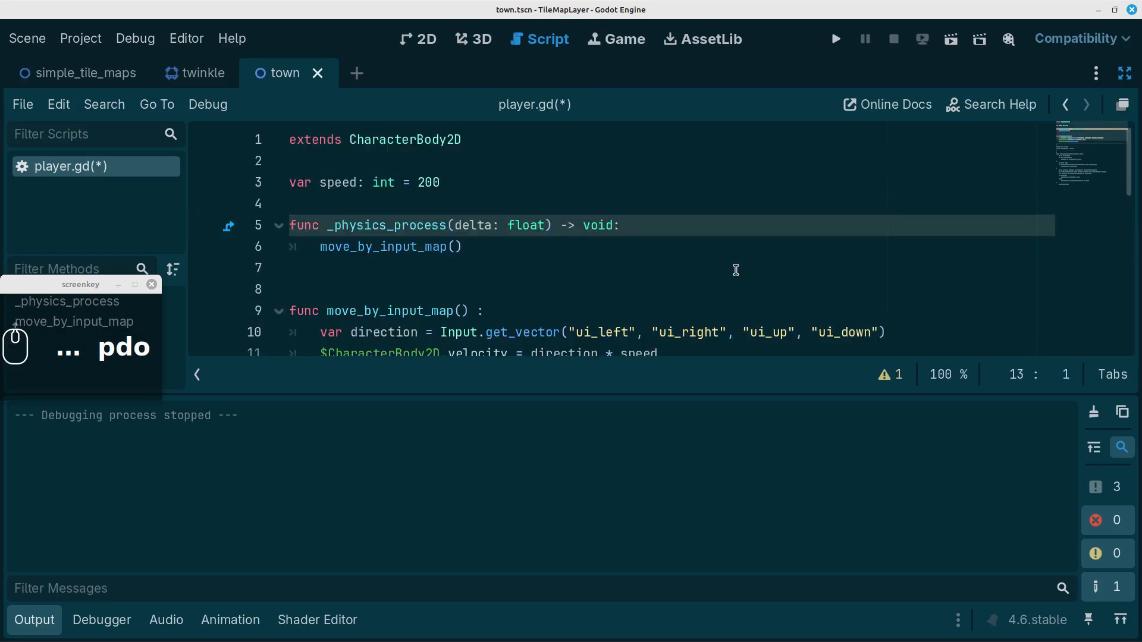
pyautogui.scroll(-1, 460, 210)
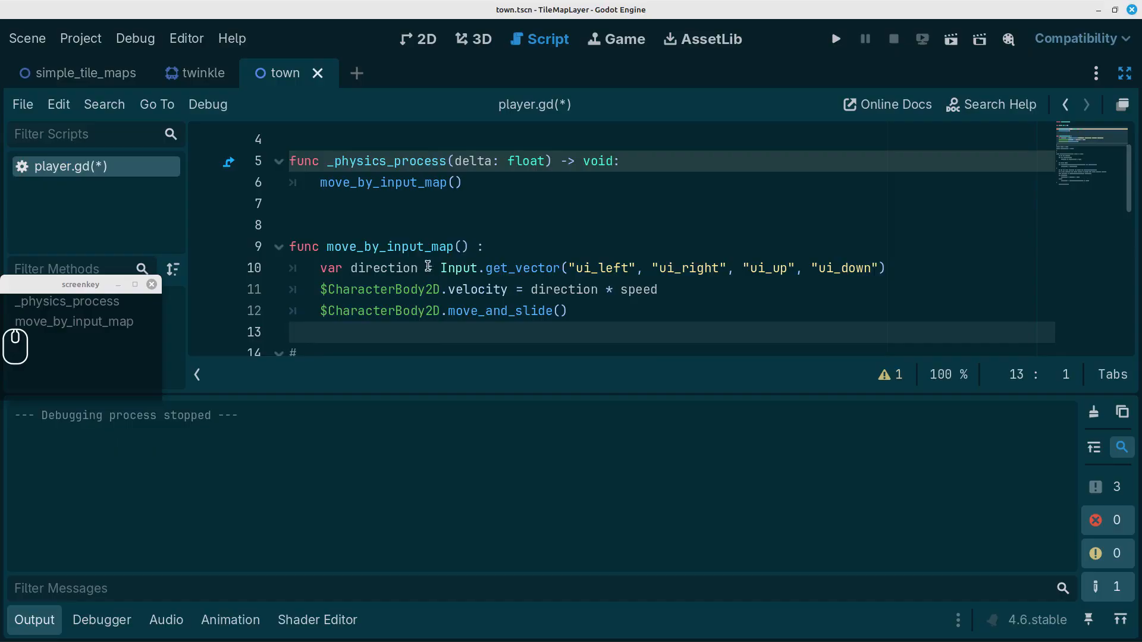
pyautogui.scroll(-1, 428, 266)
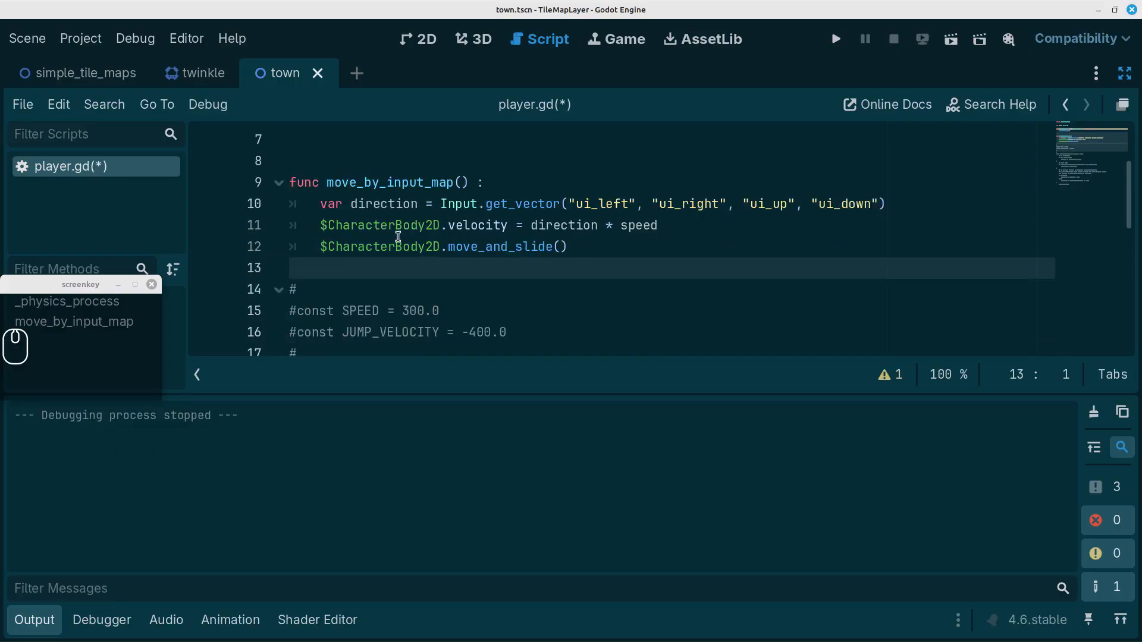
pyautogui.scroll(1, 603, 241)
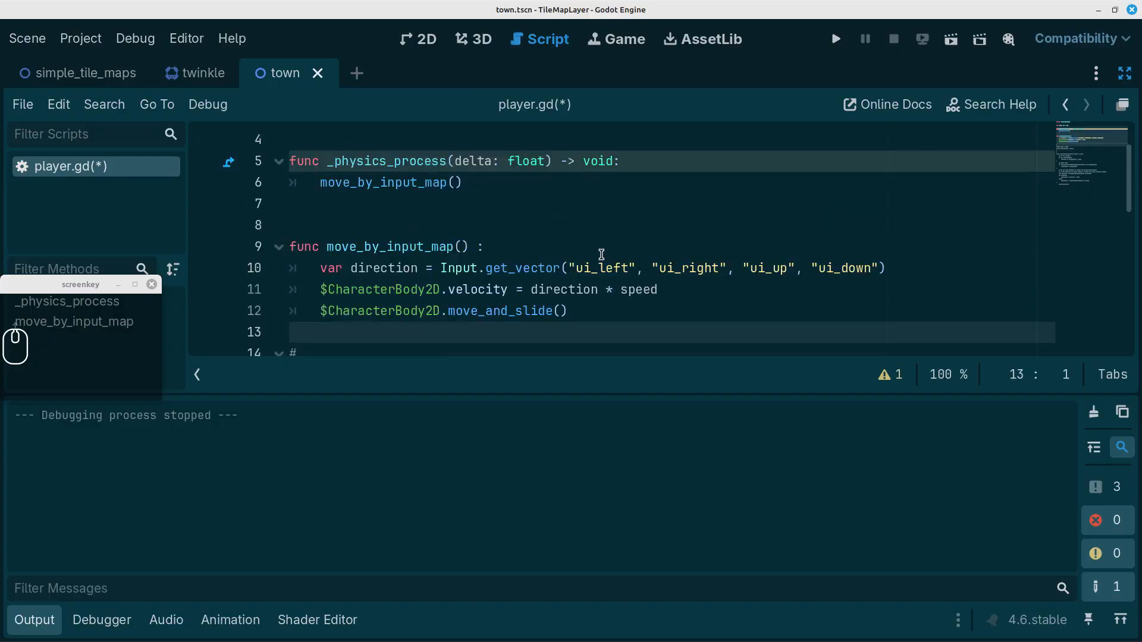
pyautogui.scroll(-1, 601, 257)
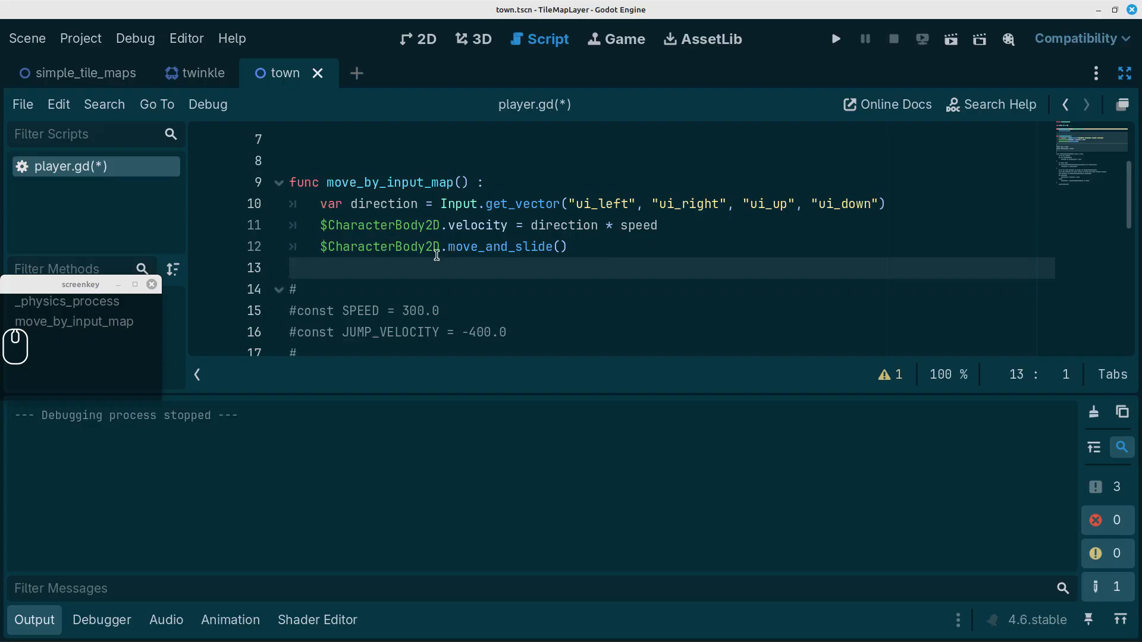
pyautogui.scroll(2, 470, 250)
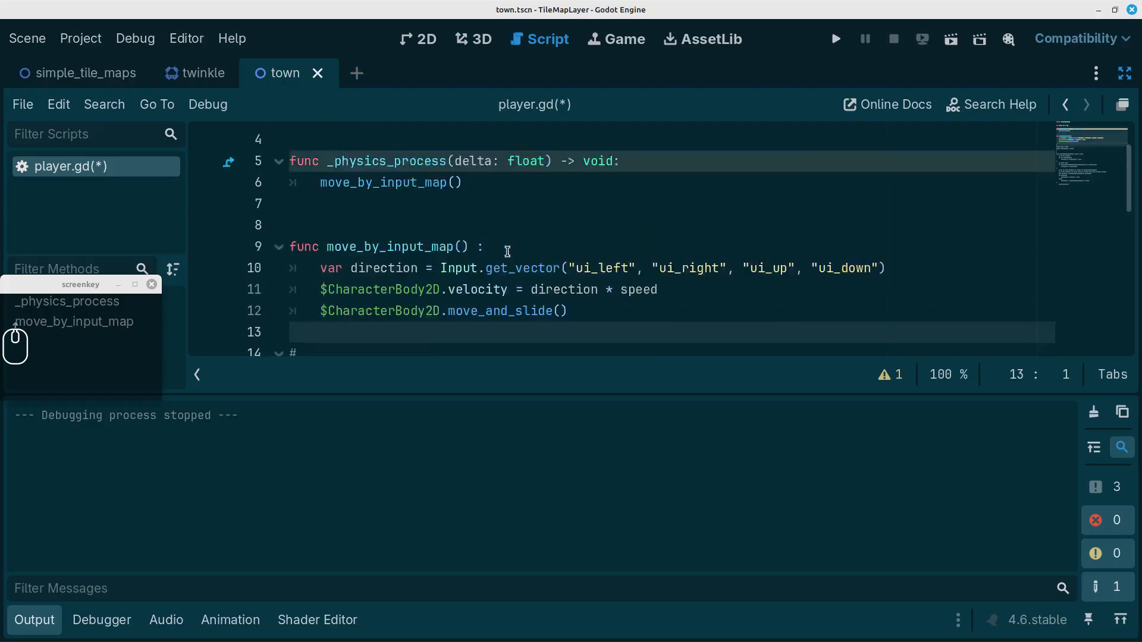
pyautogui.scroll(-2, 467, 261)
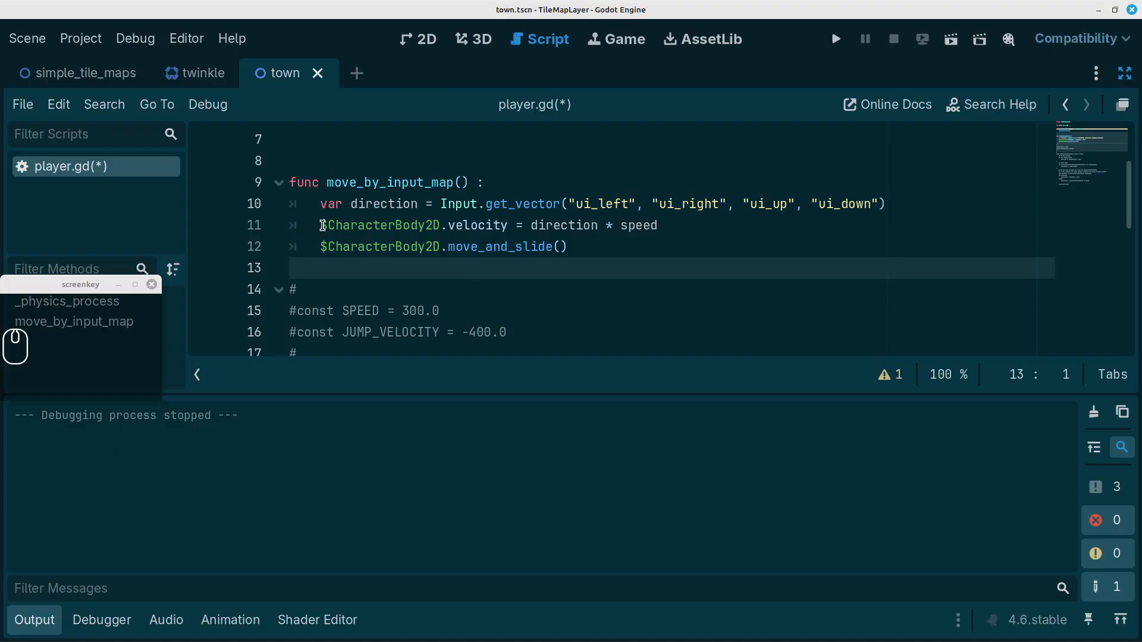
pyautogui.moveTo(323, 226); pyautogui.dragTo(427, 226)
pyautogui.click(655, 242)
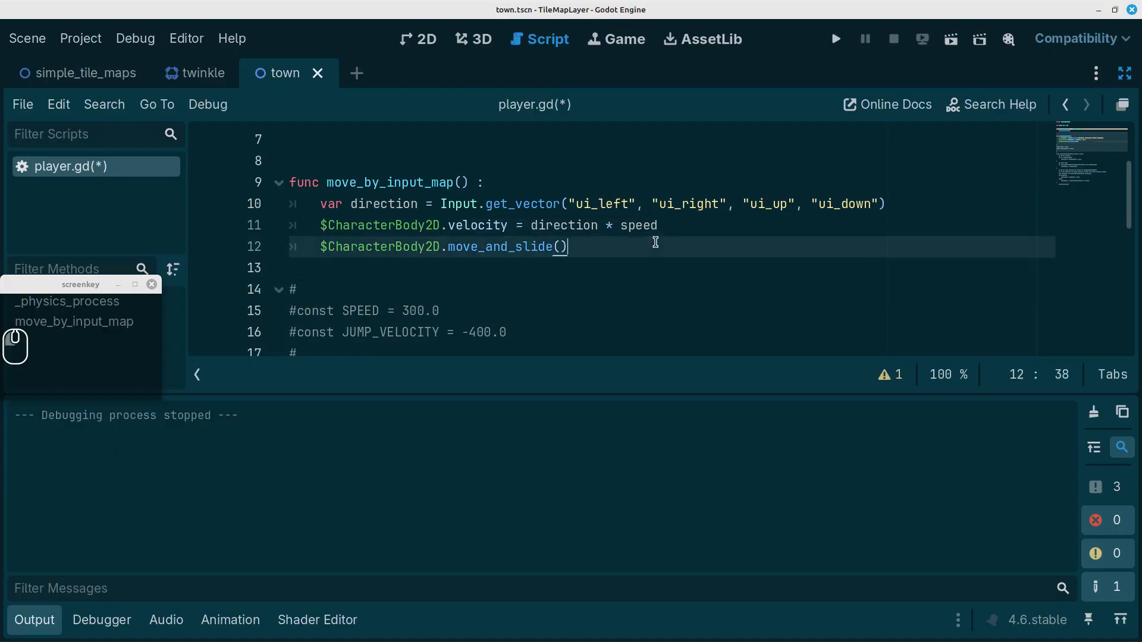
pyautogui.scroll(2, 655, 243)
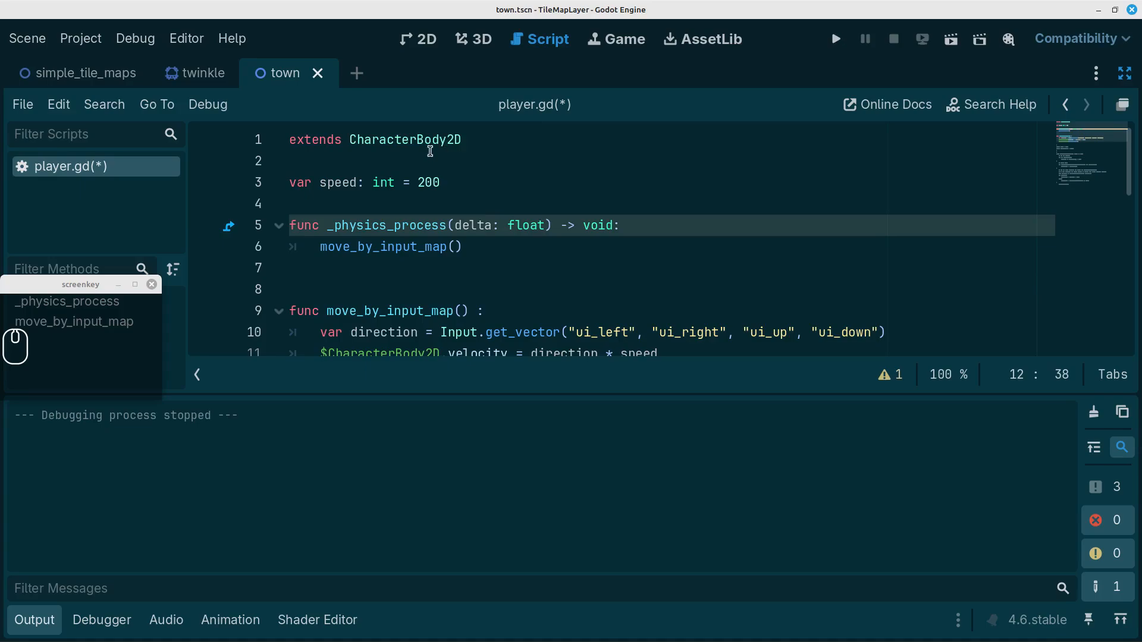
# Bring back the side docks, remove the "$CharacterBody2D." prefix from the velocity and move_and_slide() lines, and save player.gd
pyautogui.click(1125, 73)
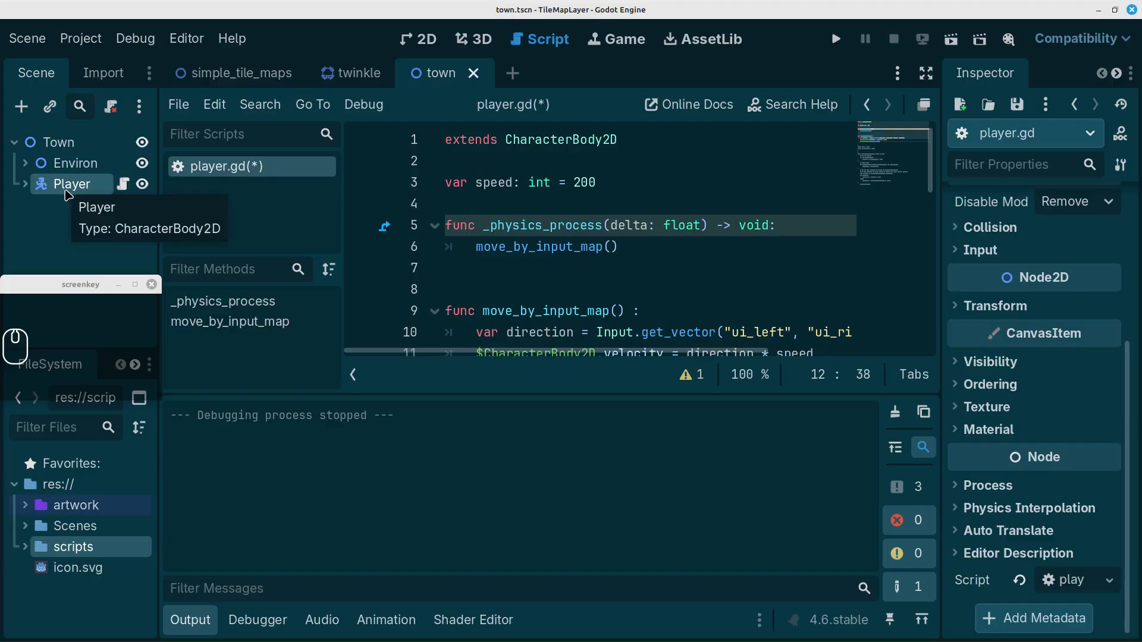
pyautogui.scroll(-2, 604, 274)
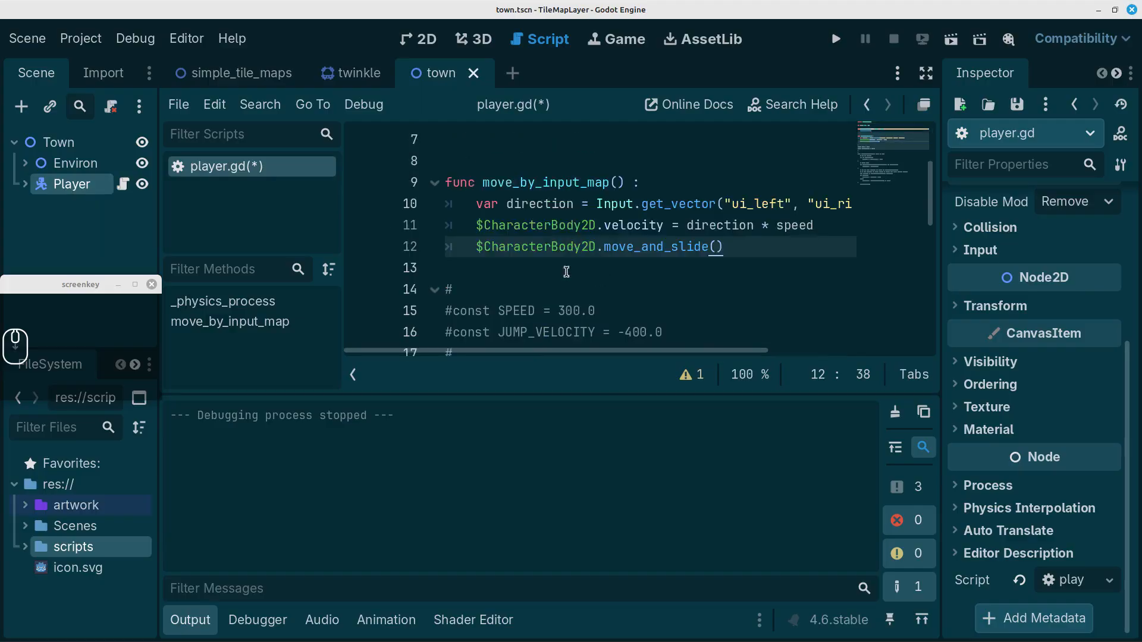
pyautogui.moveTo(475, 230); pyautogui.dragTo(601, 226)
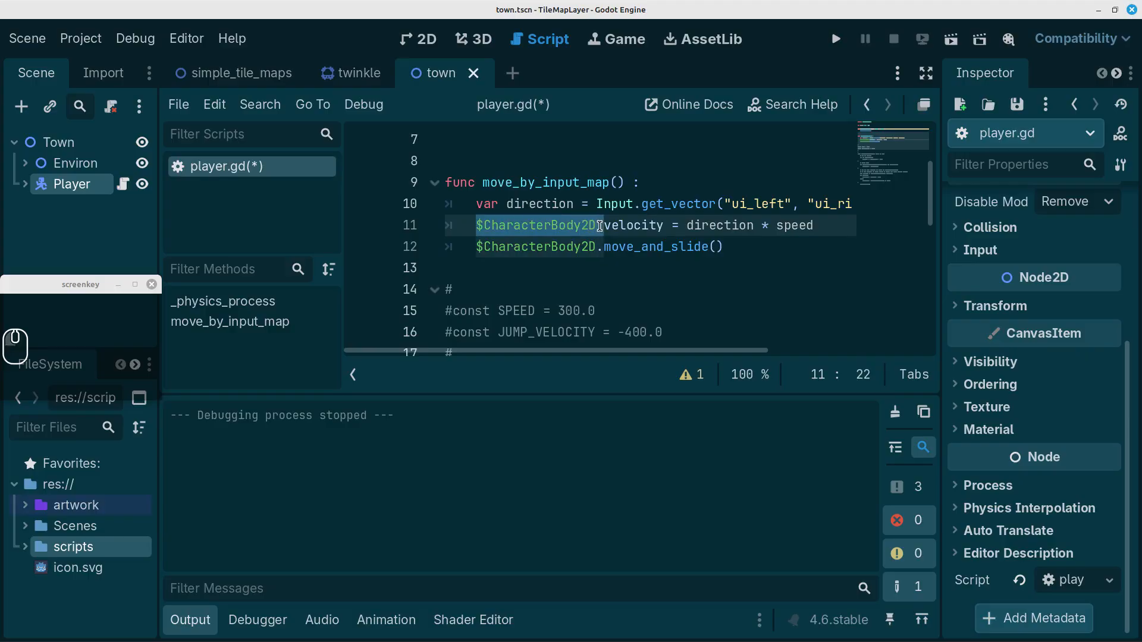
pyautogui.press('Delete')
pyautogui.moveTo(476, 246); pyautogui.dragTo(602, 248)
pyautogui.press('Delete')
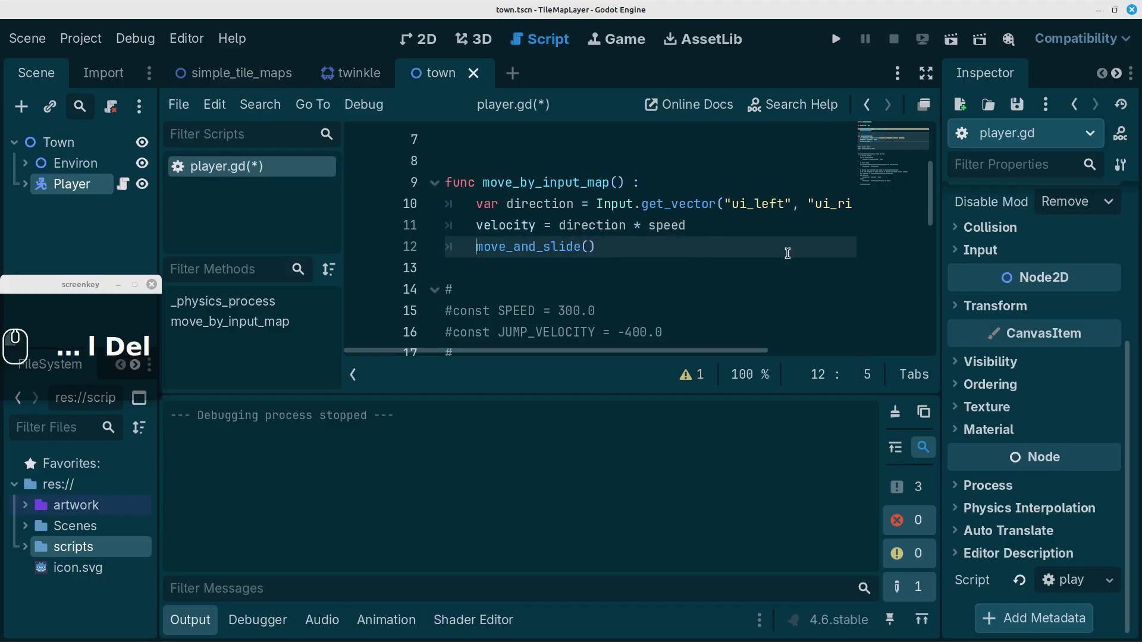
pyautogui.click(666, 246)
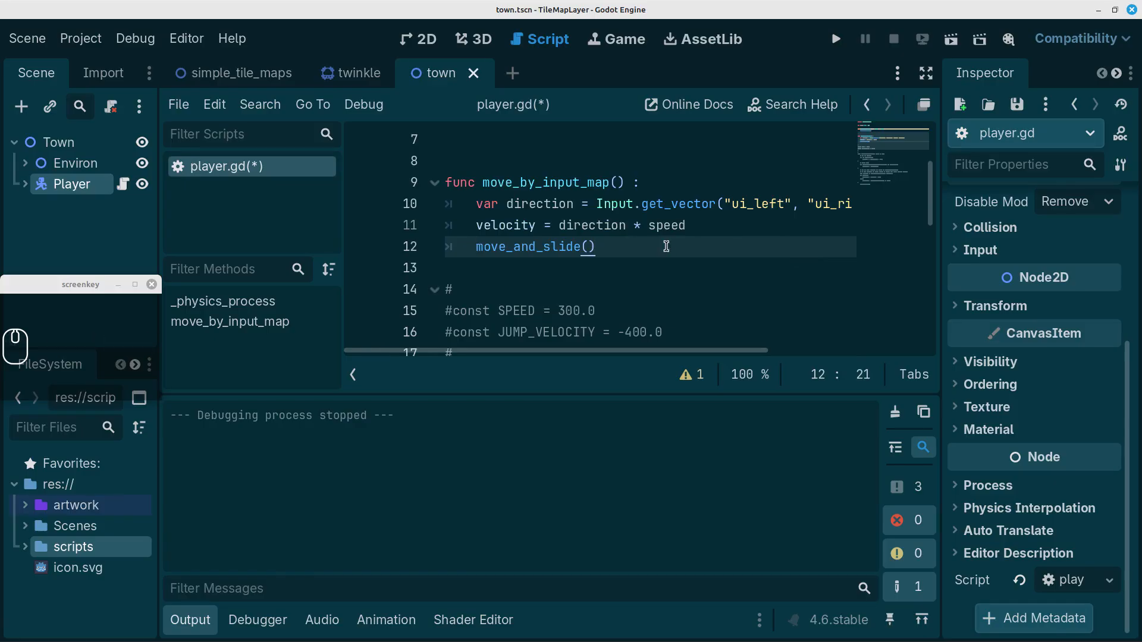
pyautogui.hotkey('ctrl', 's')
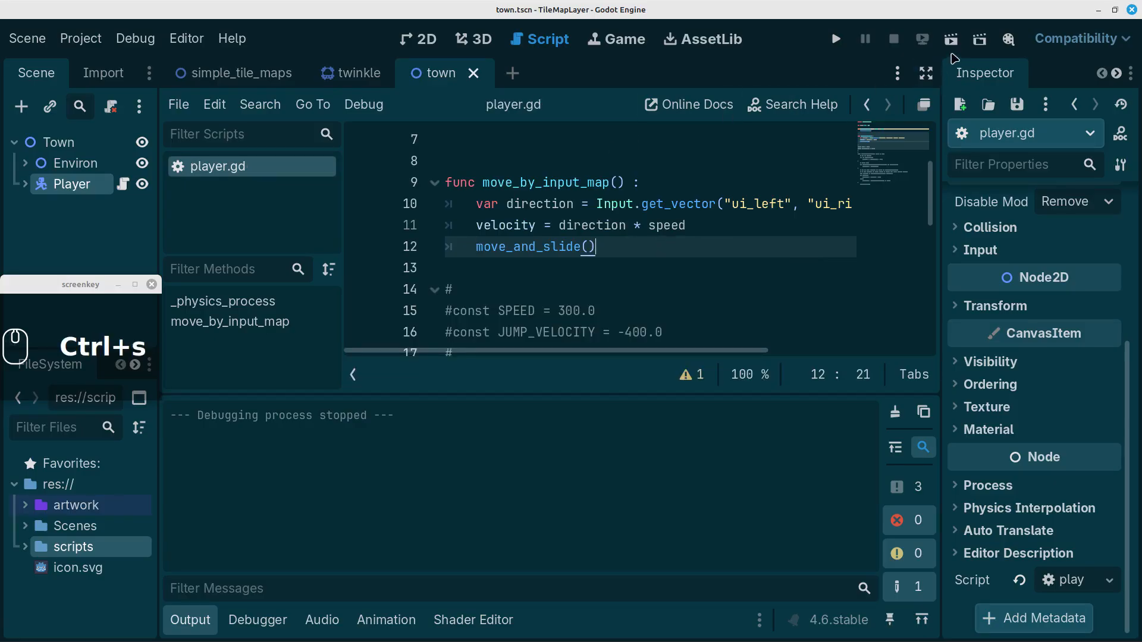
# Run the current scene, steer the player across the map and over the tree clusters in all four directions, and close the game window
pyautogui.click(950, 40)
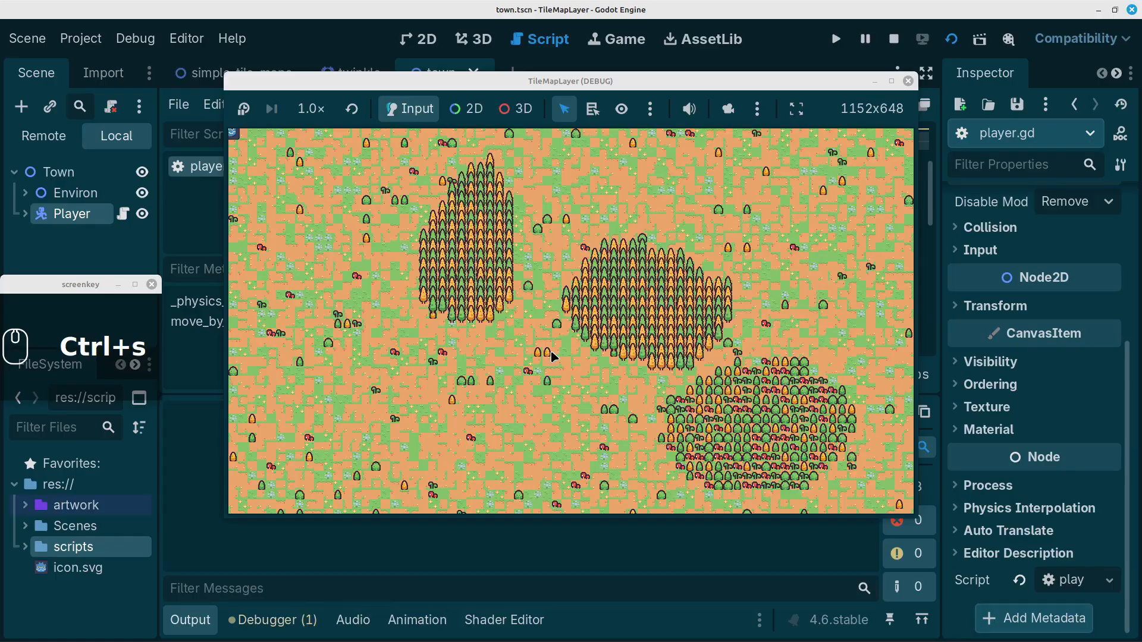
pyautogui.press('Down')
pyautogui.press('Right')
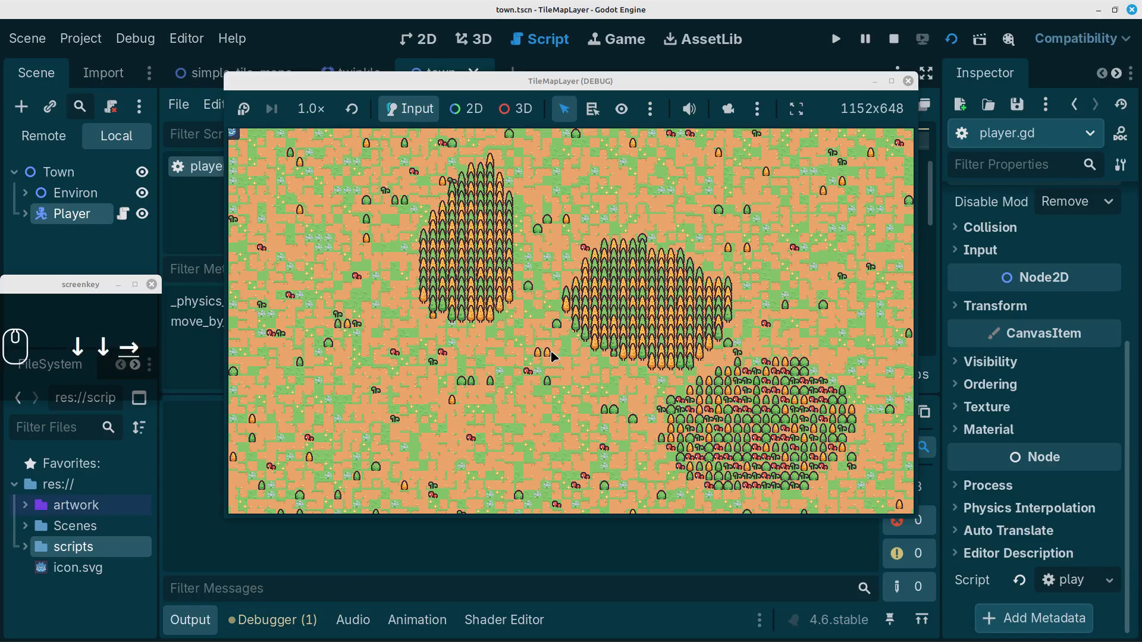
pyautogui.click(281, 169)
pyautogui.press('Down')
pyautogui.press('Right')
pyautogui.press('Down')
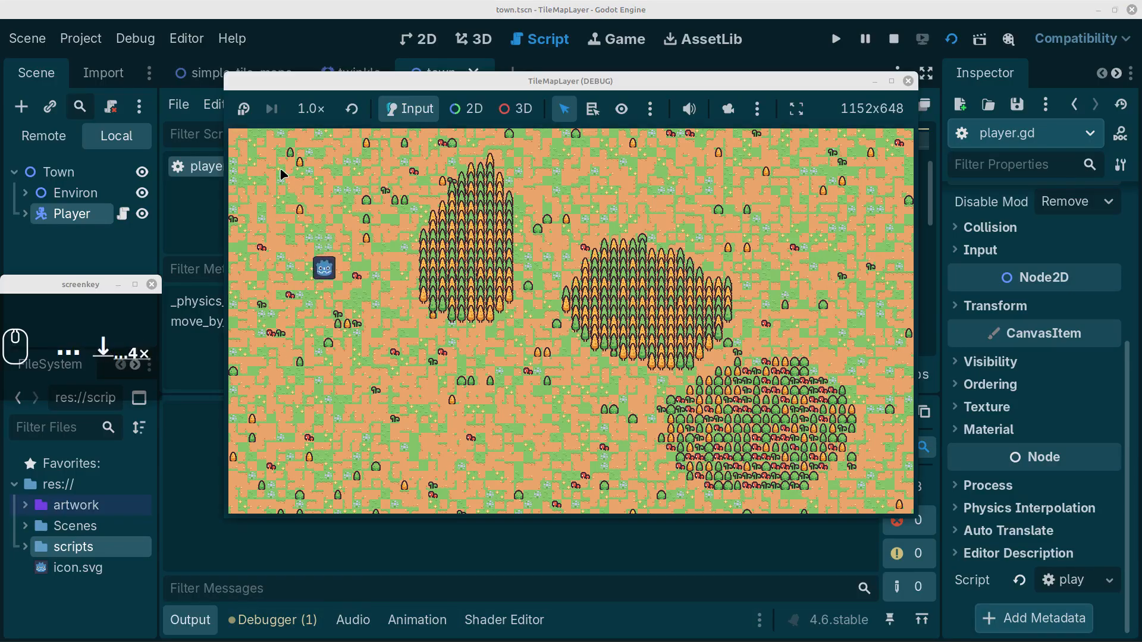
pyautogui.press('Right')
pyautogui.press('Right')
pyautogui.press('Up')
pyautogui.press('Down')
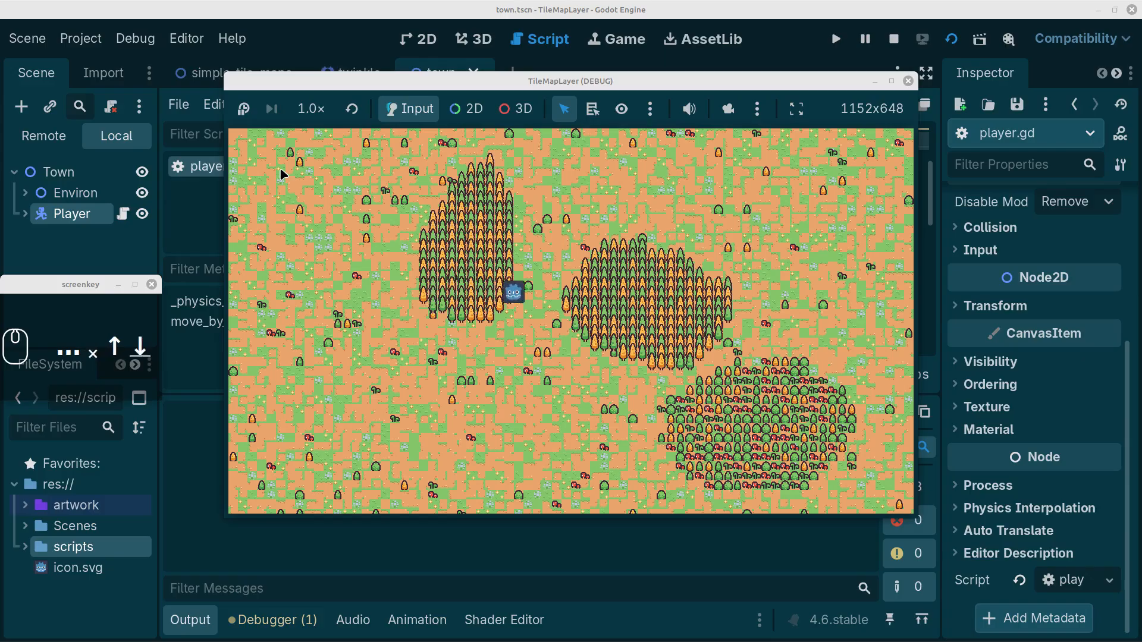
pyautogui.press('Right')
pyautogui.press('Down')
pyautogui.press('Right')
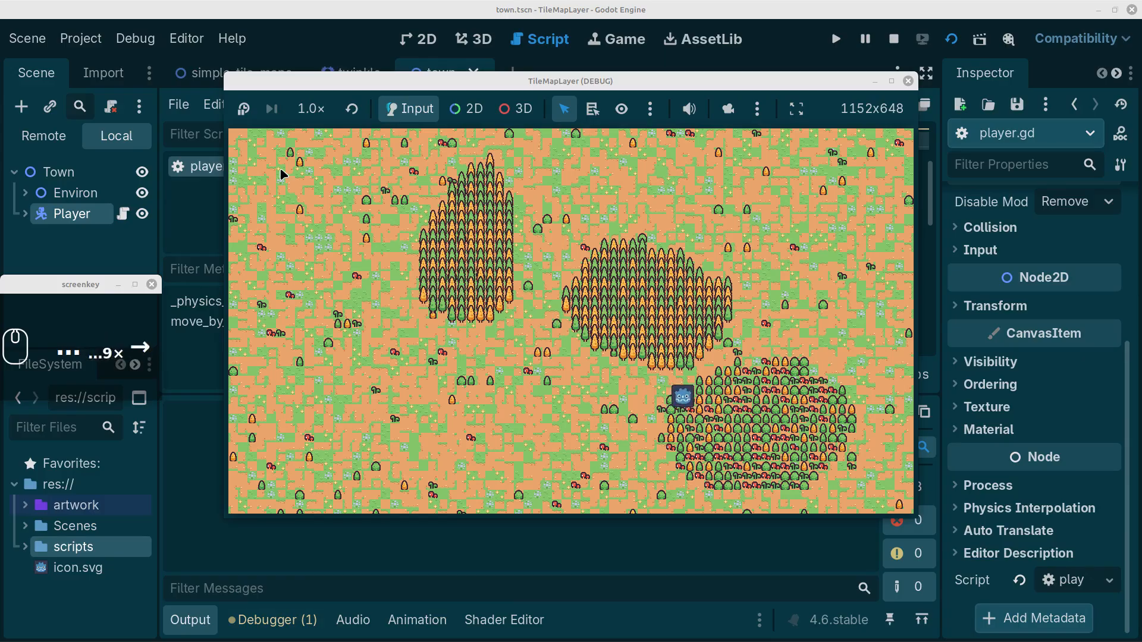
pyautogui.press('Up')
pyautogui.press('Left')
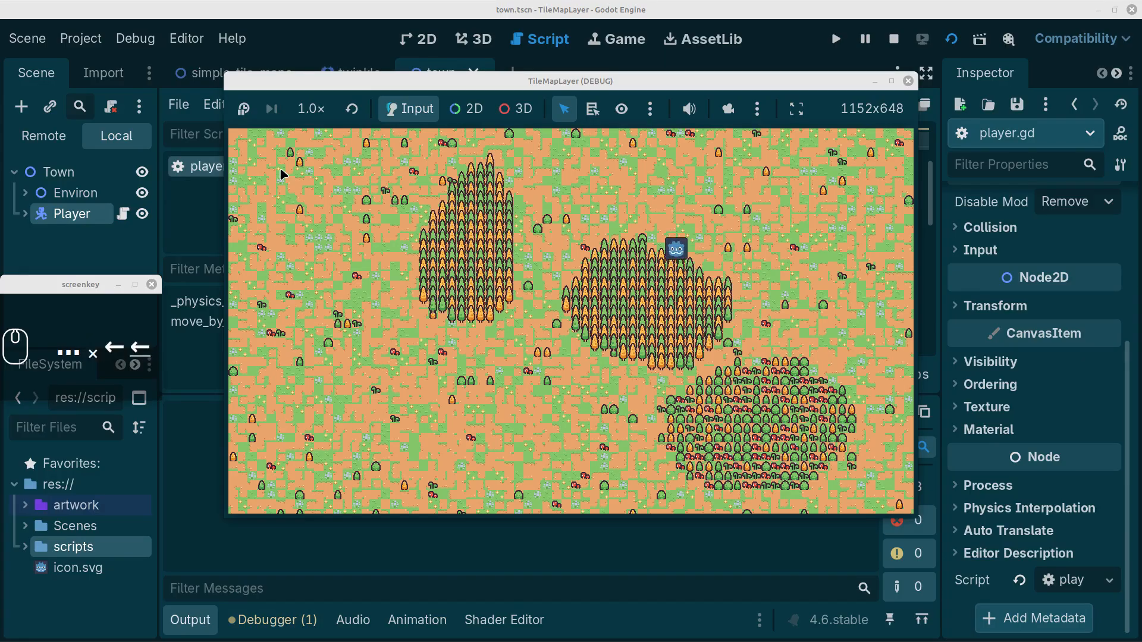
pyautogui.press('Down')
pyautogui.click(909, 84)
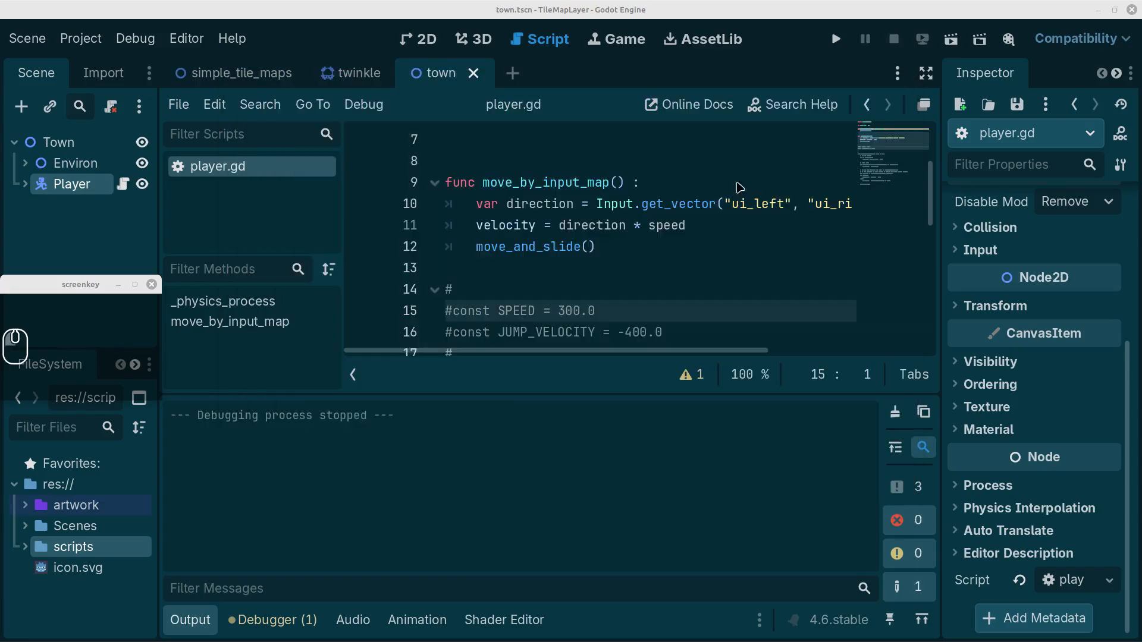
pyautogui.hotkey('ctrl', 'shift', 'r')
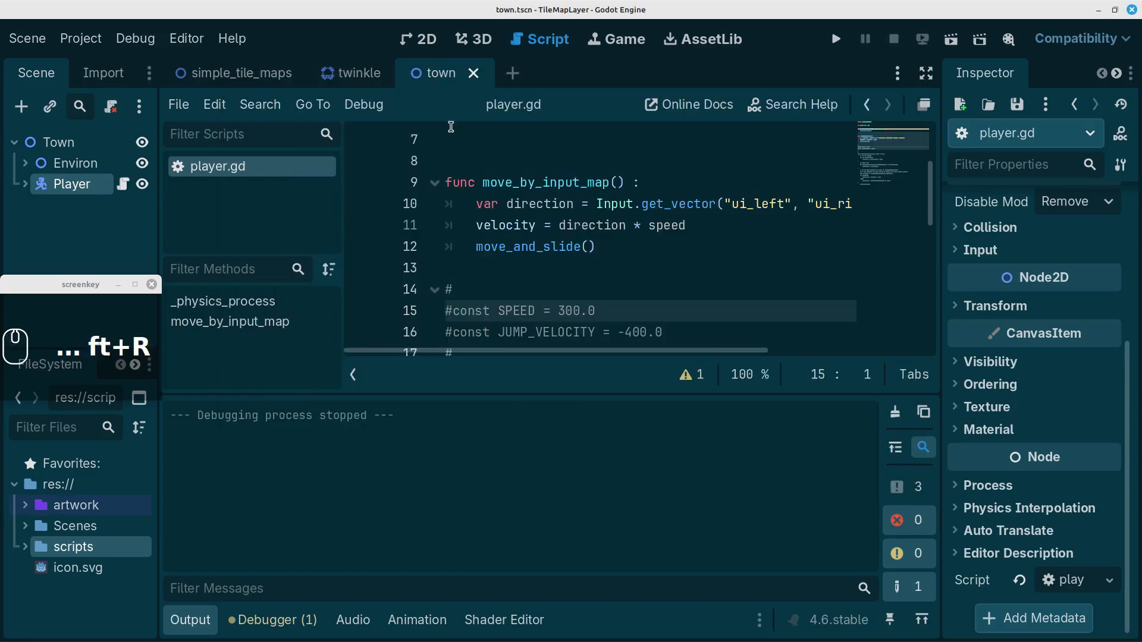
# Return to the town scene's 2D view, expand the Environ group, and select its TallTrees tile layer
pyautogui.click(433, 41)
pyautogui.scroll(-3, 515, 257)
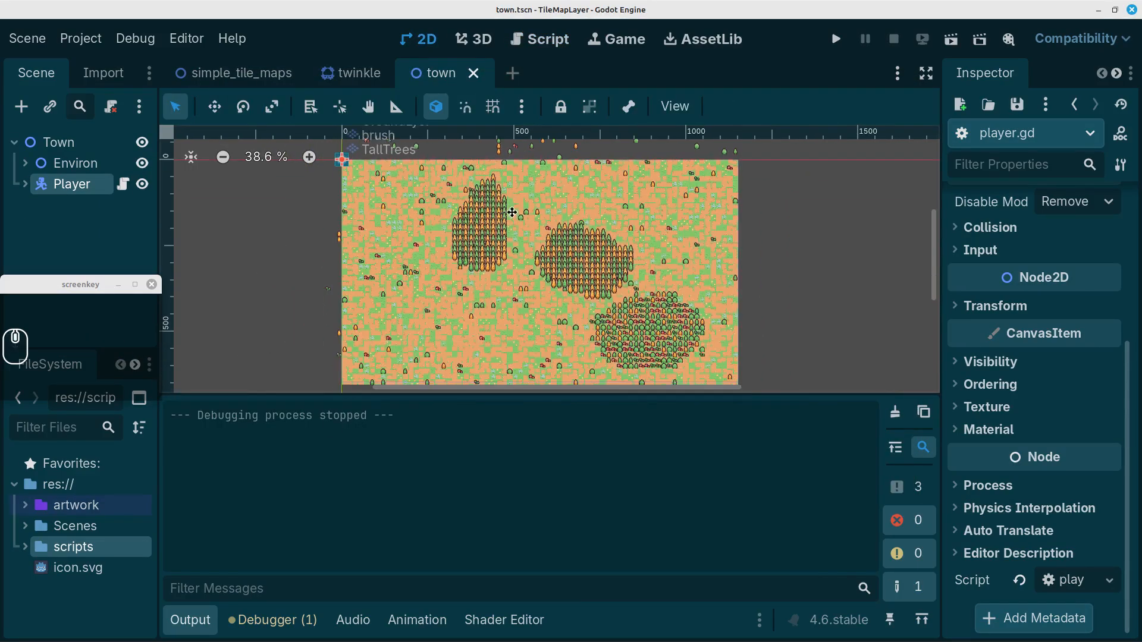
pyautogui.click(26, 165)
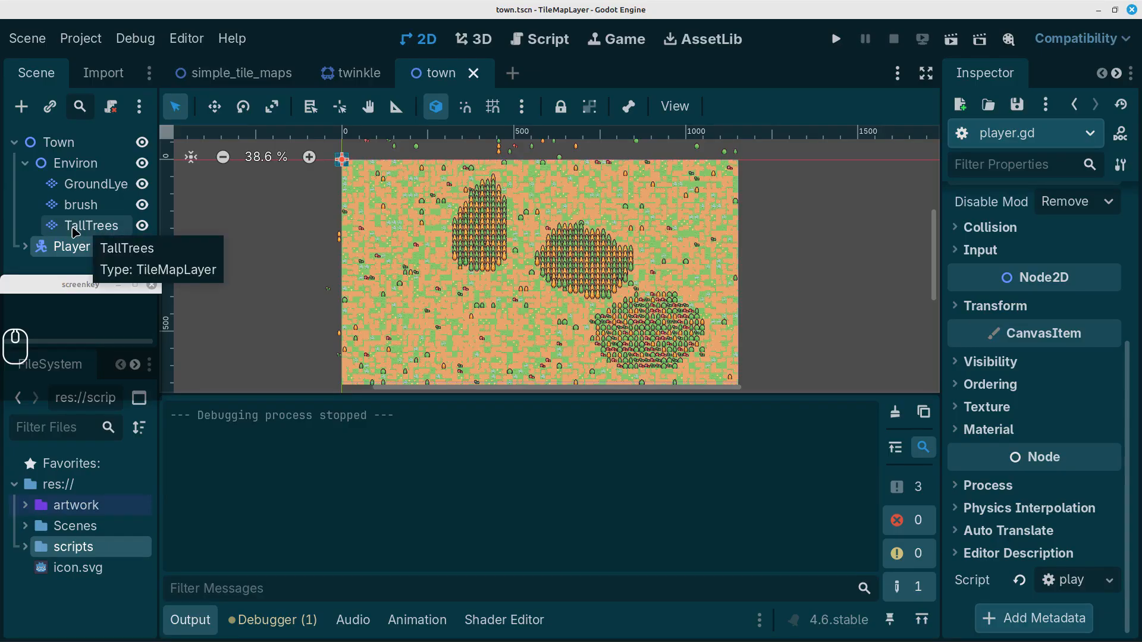
pyautogui.click(75, 231)
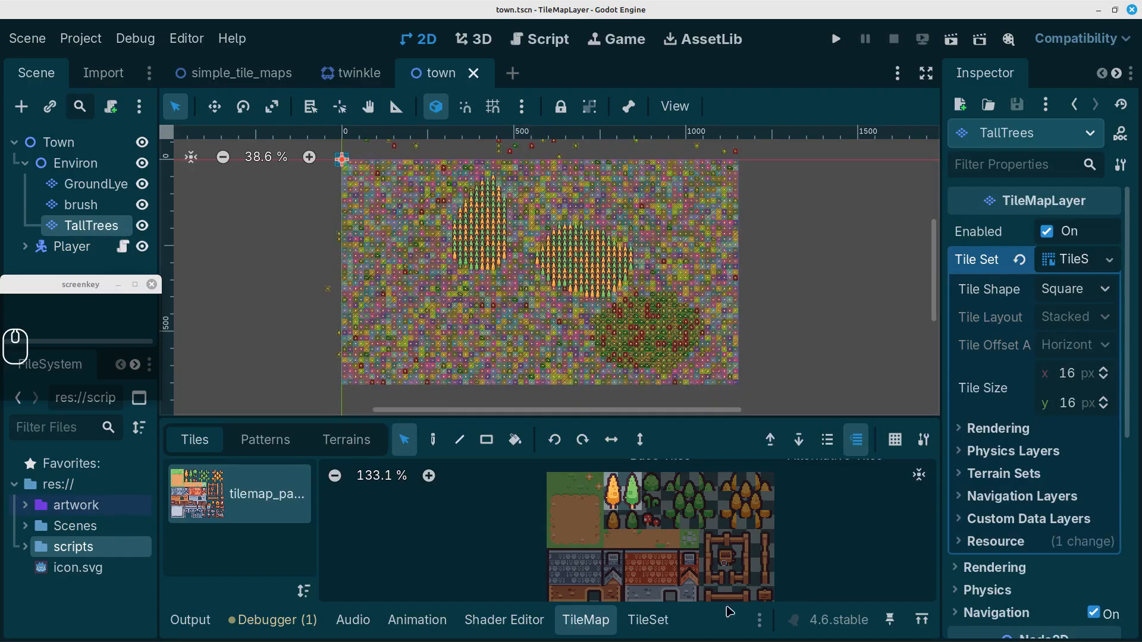
# Open the TallTrees tile set for property painting and check its property editors for a physics layer
pyautogui.click(660, 623)
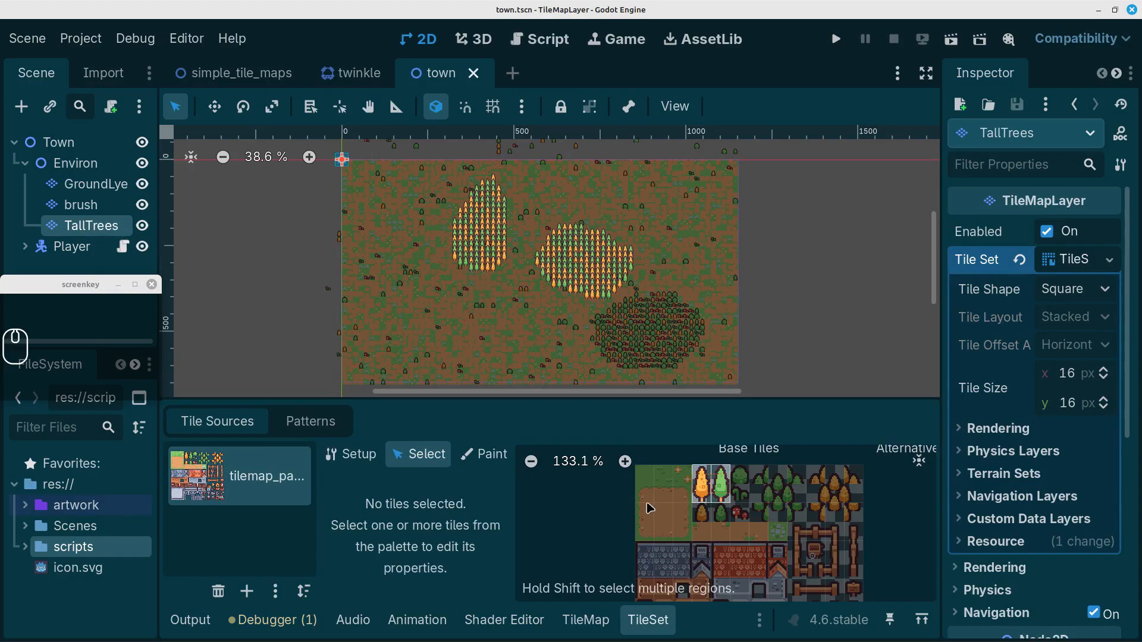
pyautogui.click(484, 459)
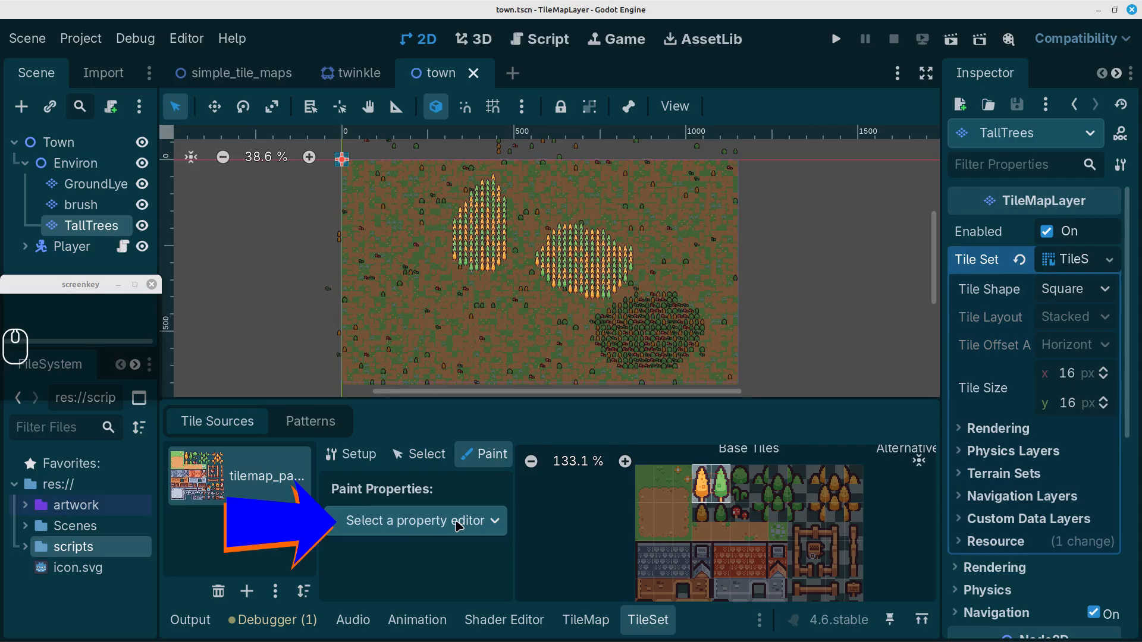
pyautogui.click(458, 522)
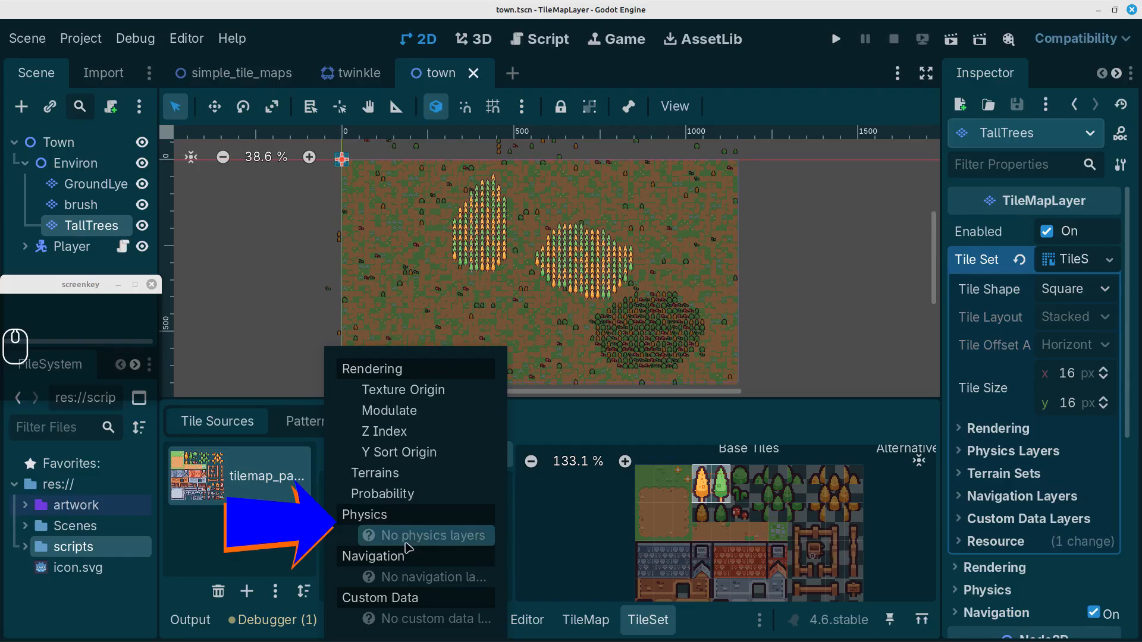
pyautogui.click(556, 543)
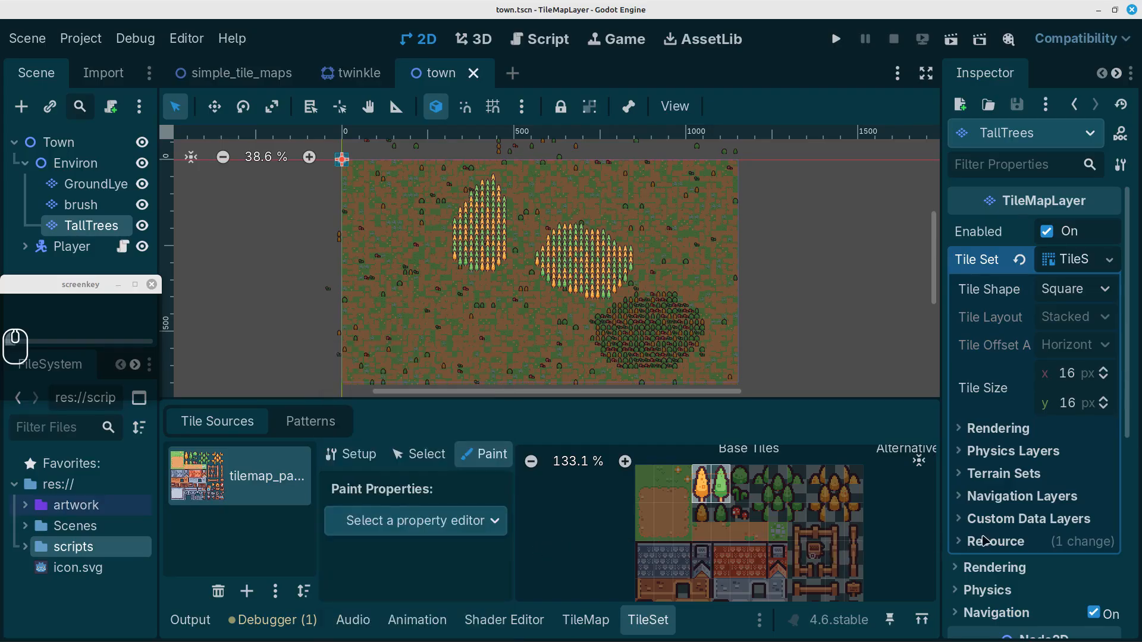
# Add a physics layer to the TallTrees tile set and choose Physics Layer 0 as the property to paint
pyautogui.click(959, 453)
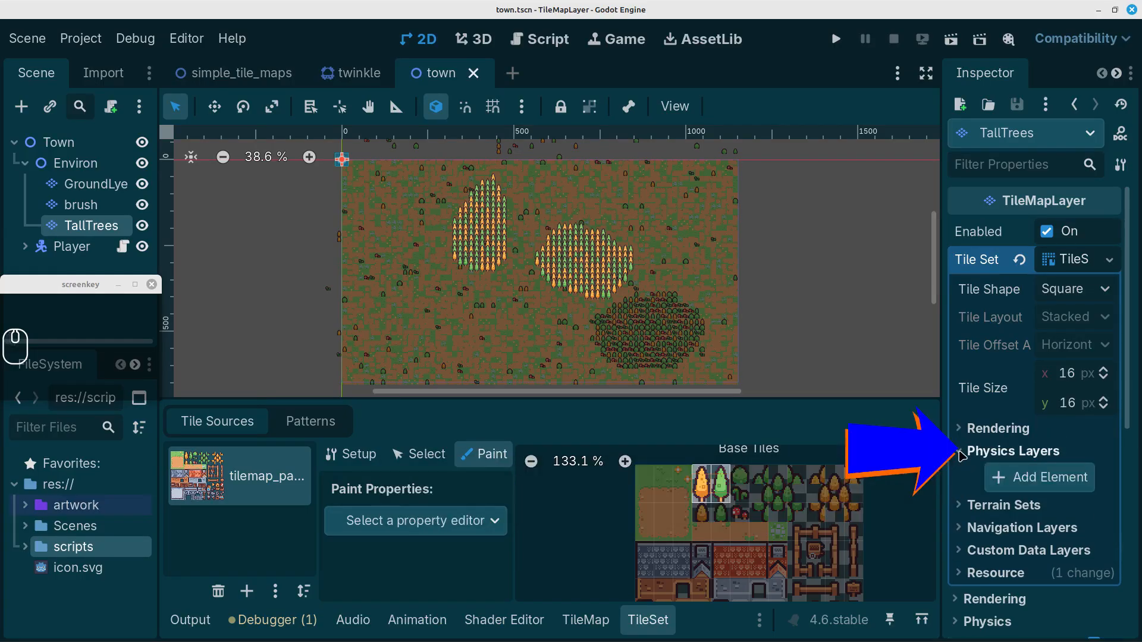
pyautogui.click(1002, 487)
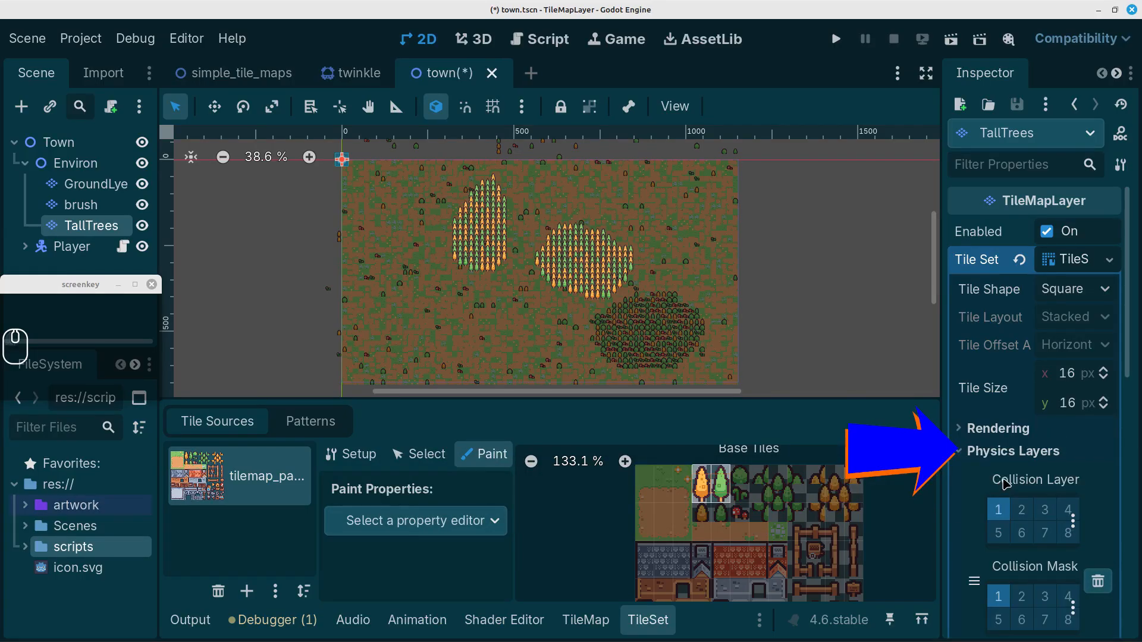
pyautogui.scroll(-1, 994, 482)
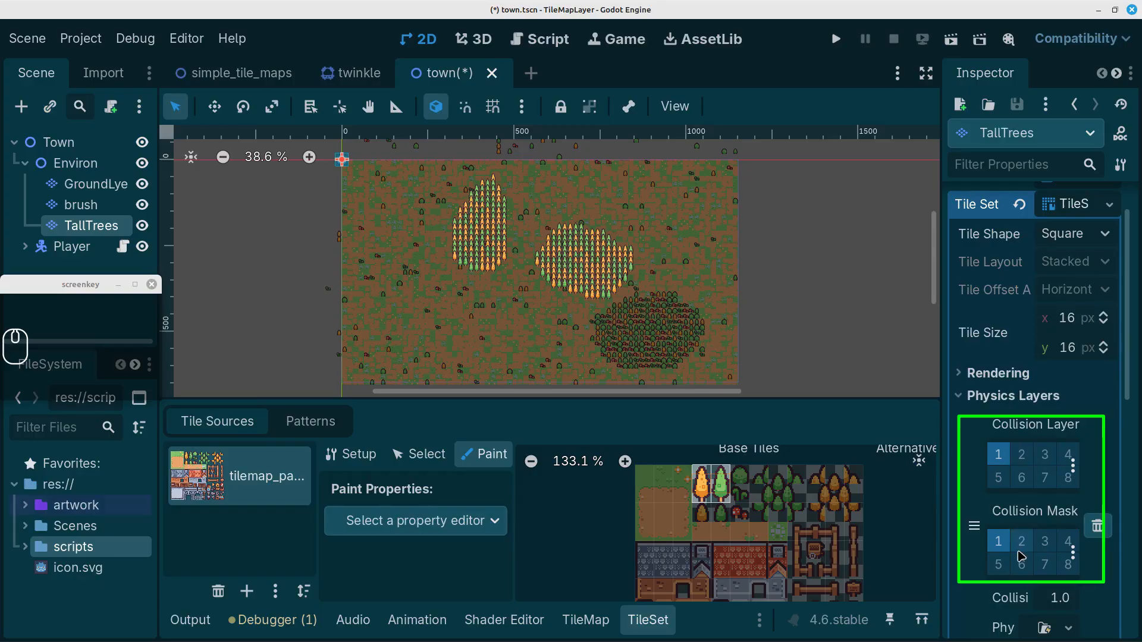
pyautogui.click(487, 527)
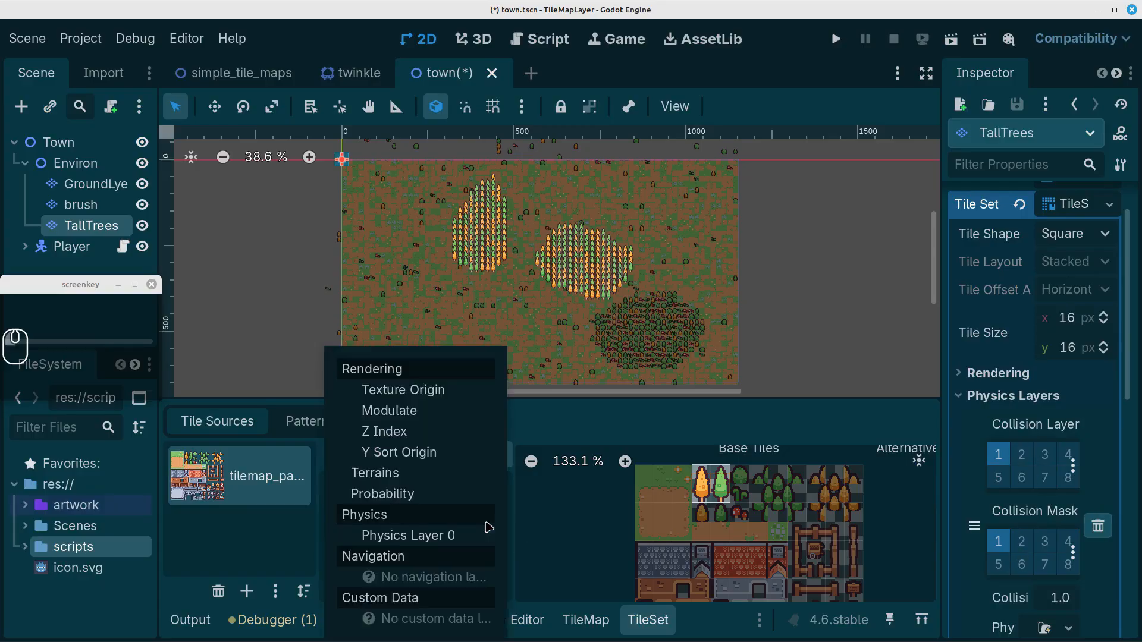
pyautogui.click(392, 537)
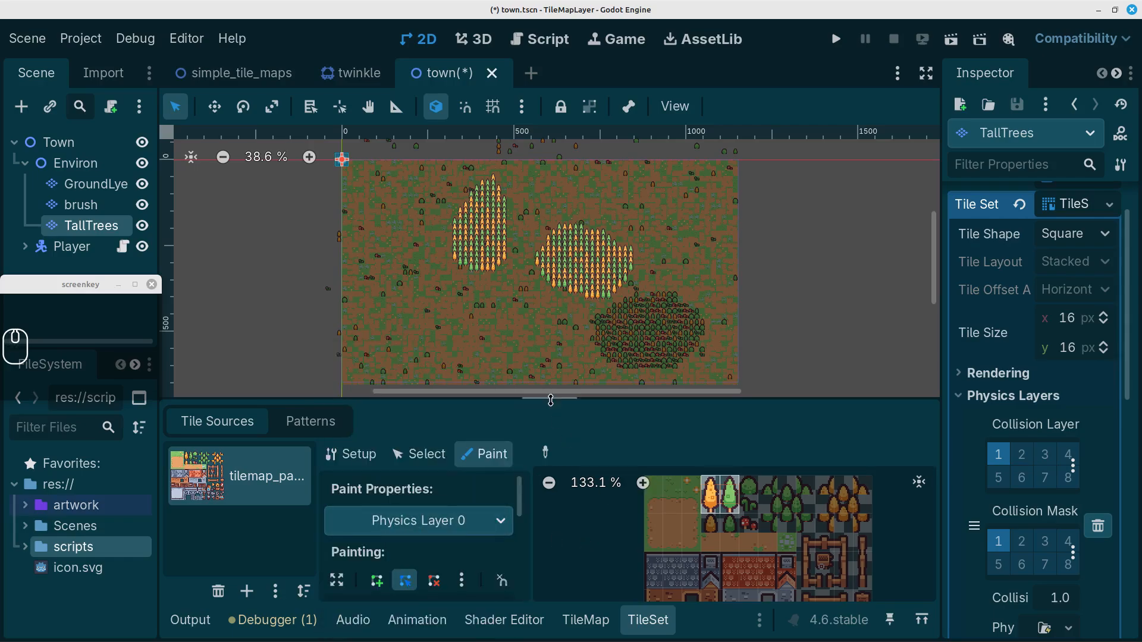
# Enlarge the tile set editor and paint the default square collision polygon onto the orange tall tree tile
pyautogui.moveTo(551, 399); pyautogui.dragTo(545, 170)
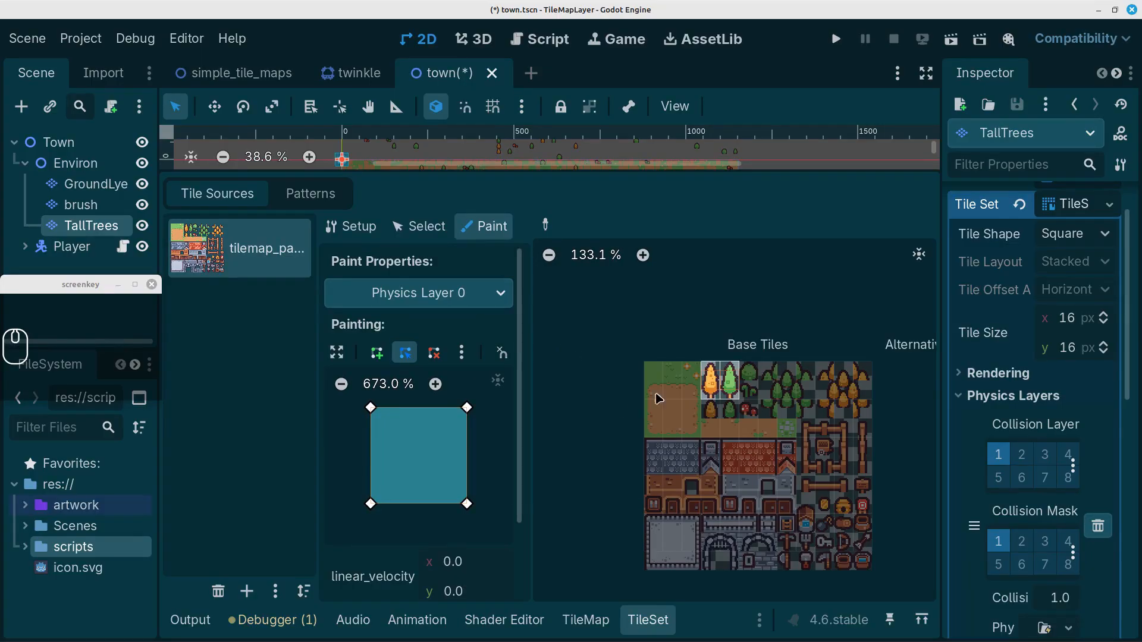
pyautogui.scroll(7, 732, 379)
pyautogui.moveTo(785, 423); pyautogui.dragTo(654, 452, button='middle')
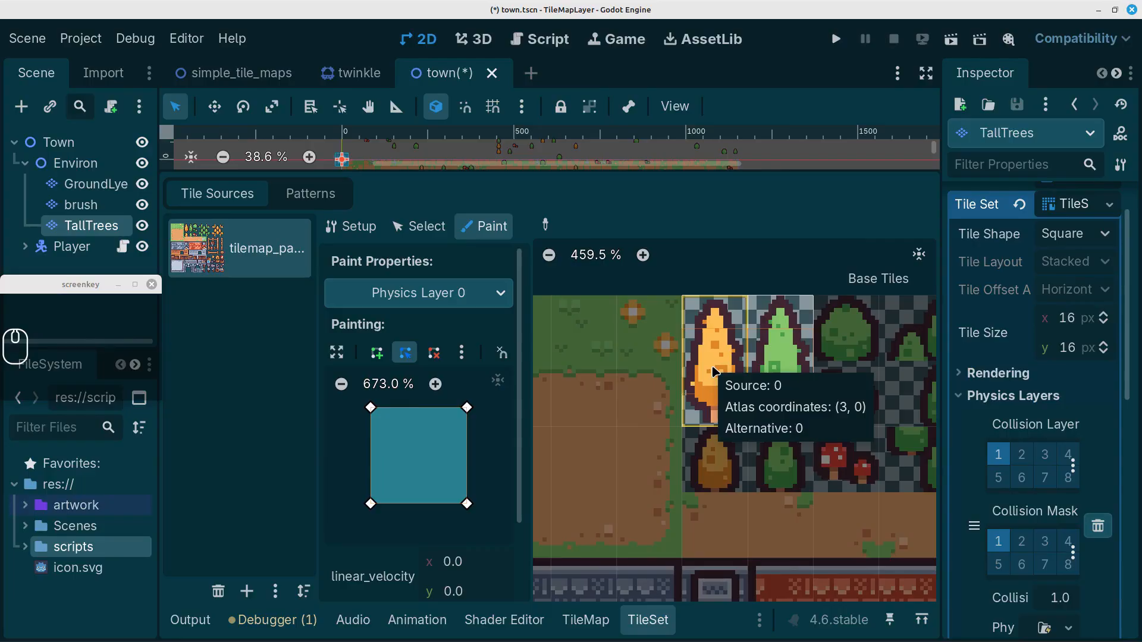
pyautogui.click(726, 374)
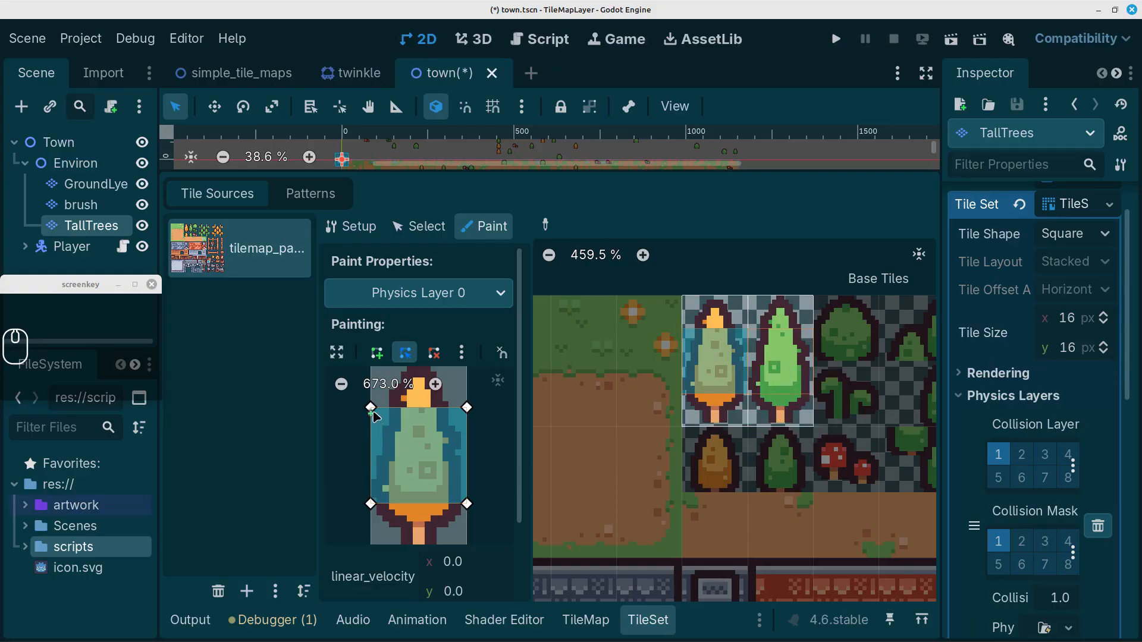
# Move the collision polygon's two upper corners in to either side of the treetop
pyautogui.moveTo(372, 410); pyautogui.dragTo(396, 369)
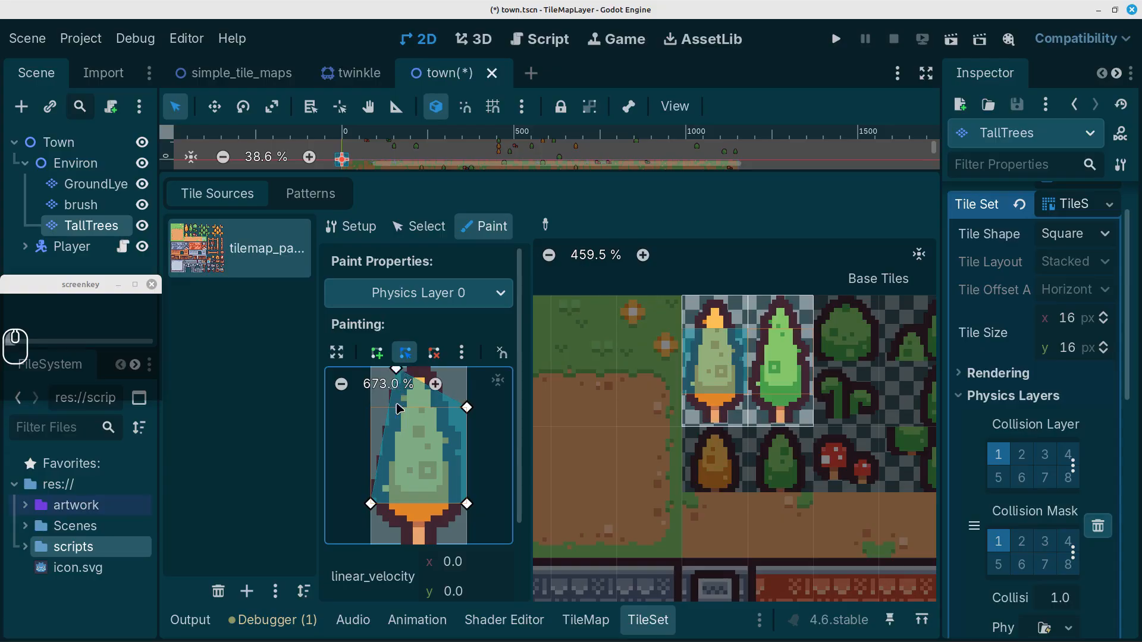
pyautogui.moveTo(396, 403); pyautogui.dragTo(393, 441, button='middle')
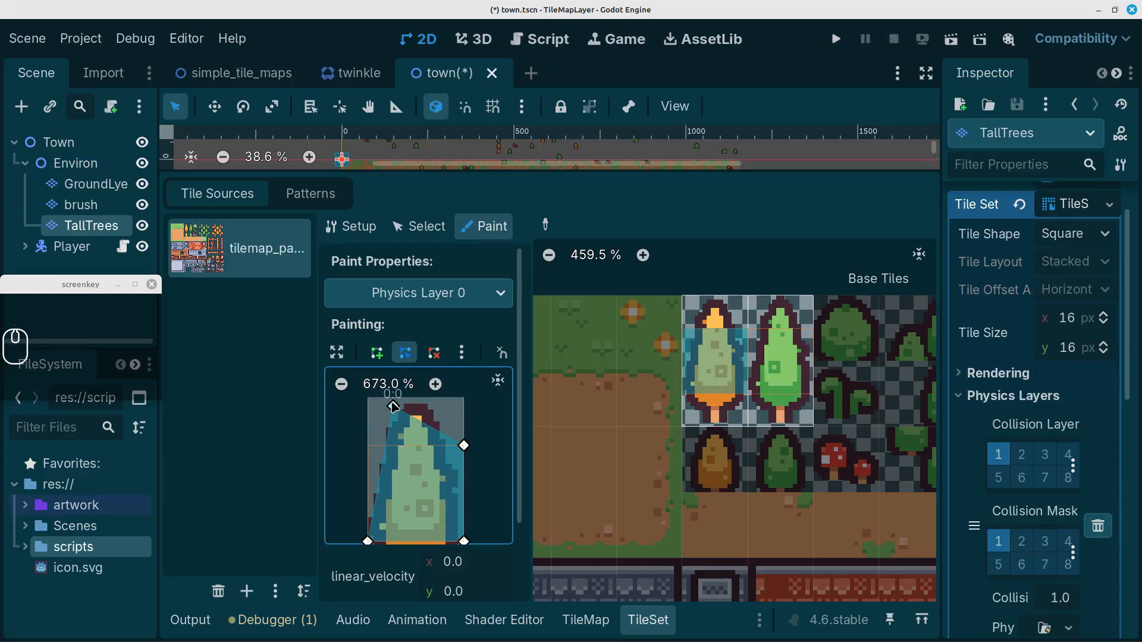
pyautogui.moveTo(393, 407); pyautogui.dragTo(403, 402)
pyautogui.moveTo(464, 445); pyautogui.dragTo(434, 405)
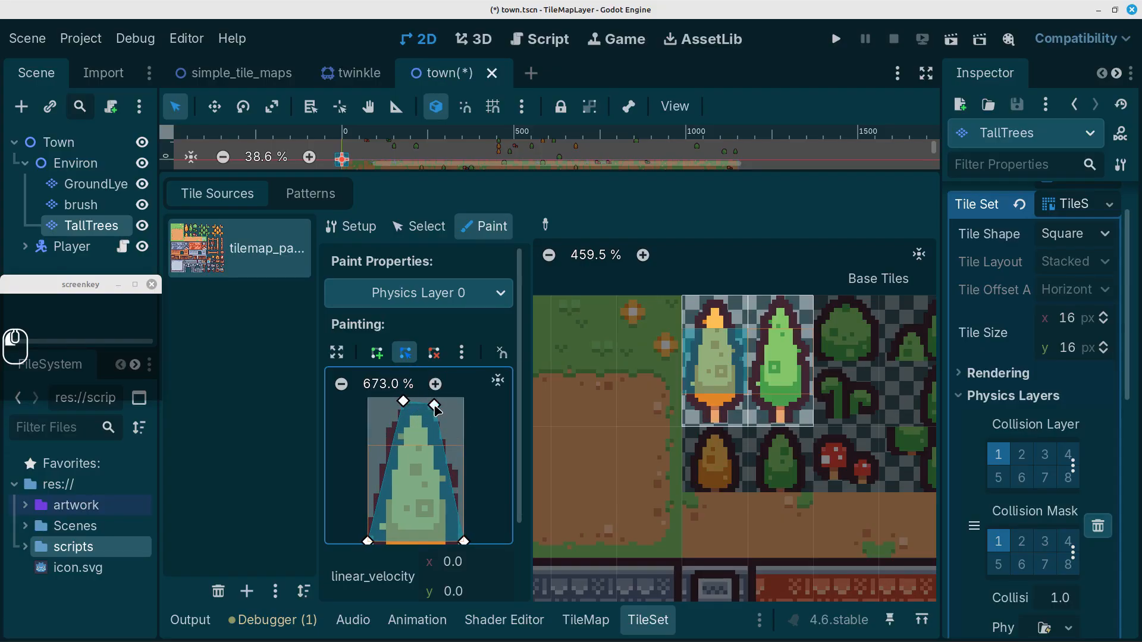
# Add a polygon point at the base of the trunk and one on each side edge to follow the tree's outline
pyautogui.moveTo(424, 478); pyautogui.dragTo(420, 429, button='middle')
pyautogui.scroll(-3, 417, 444)
pyautogui.scroll(3, 418, 440)
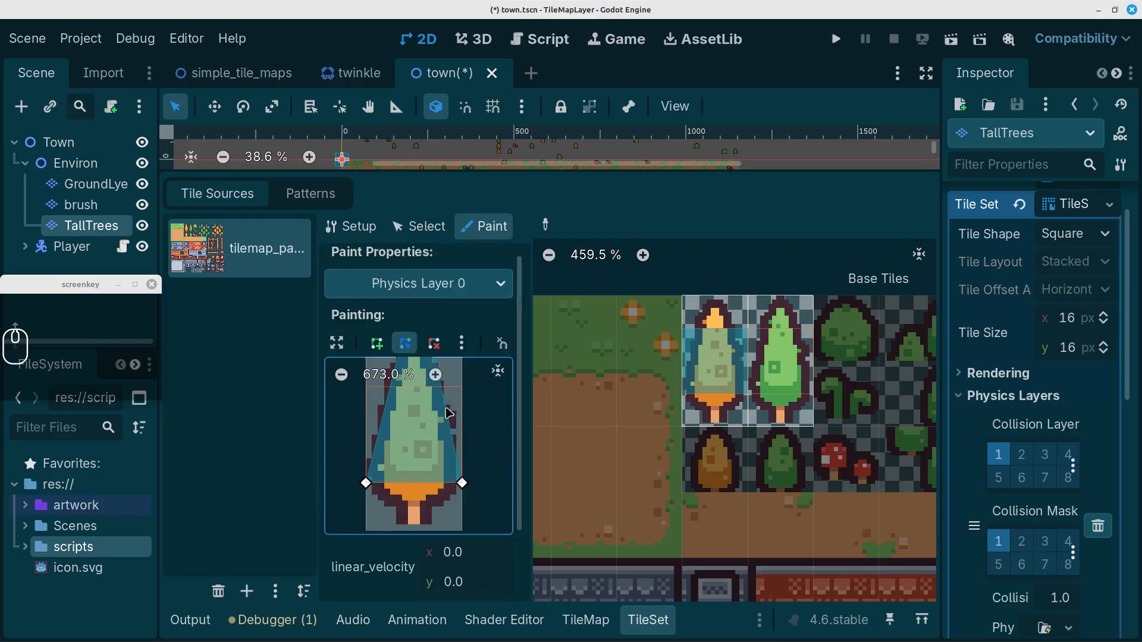
pyautogui.click(340, 377)
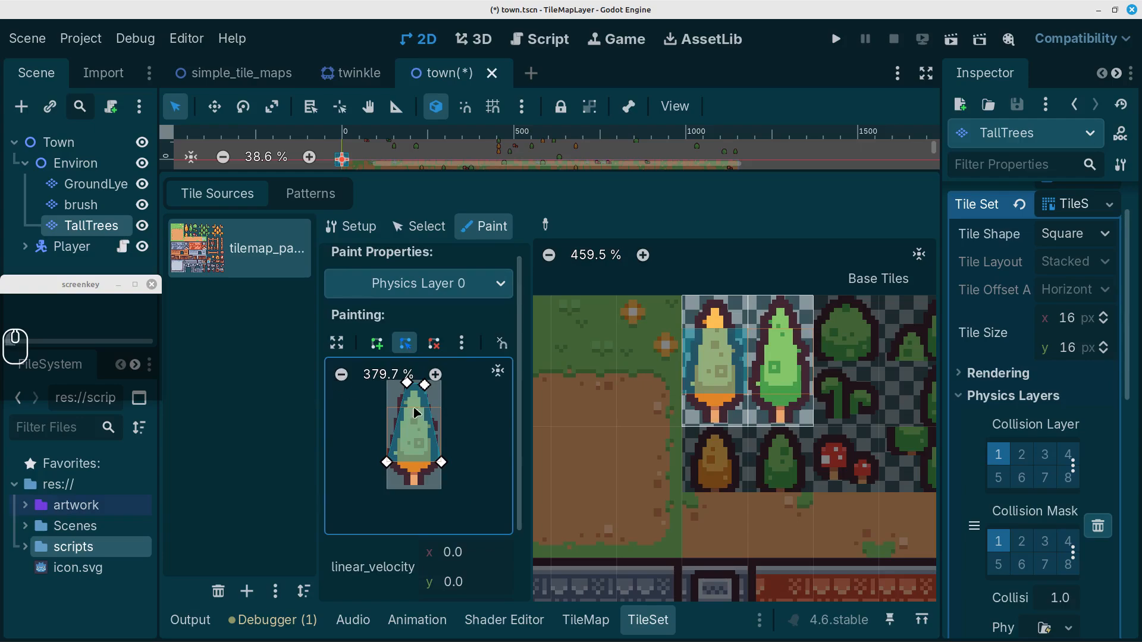
pyautogui.click(413, 463)
pyautogui.moveTo(413, 463); pyautogui.dragTo(414, 488)
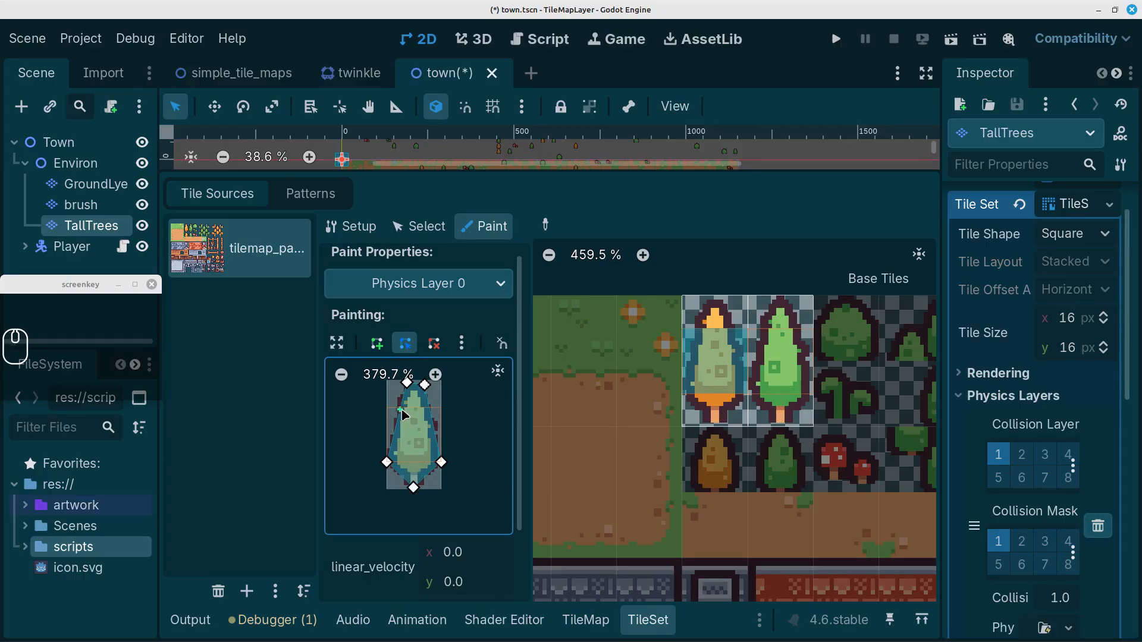
pyautogui.moveTo(402, 409); pyautogui.dragTo(396, 406)
pyautogui.moveTo(433, 427); pyautogui.dragTo(438, 427)
pyautogui.scroll(-3, 421, 446)
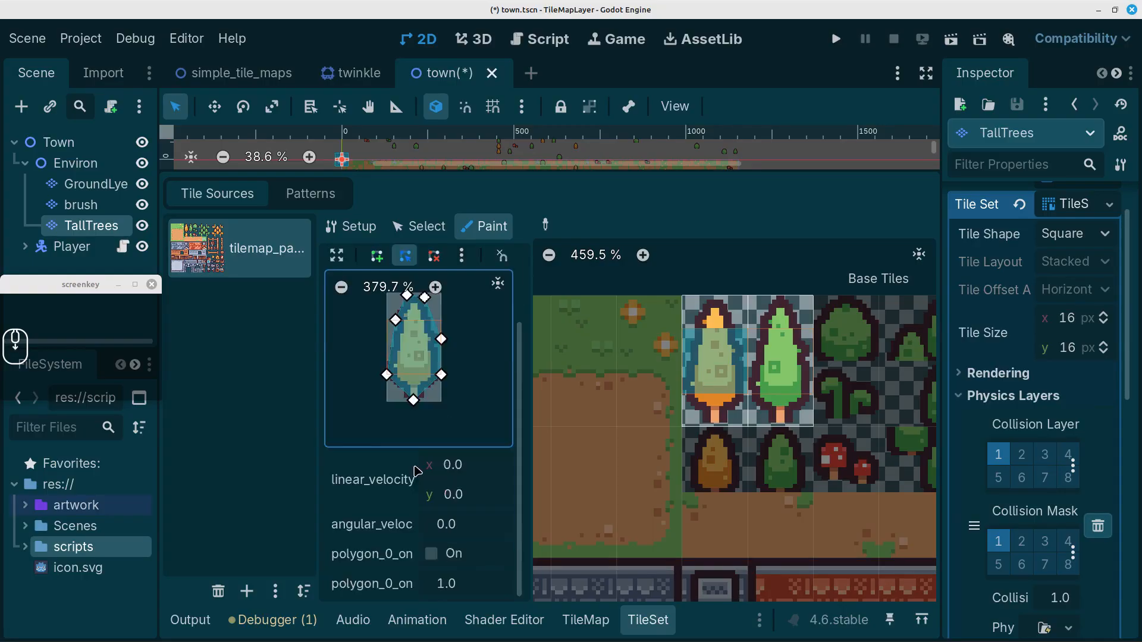
pyautogui.scroll(3, 424, 429)
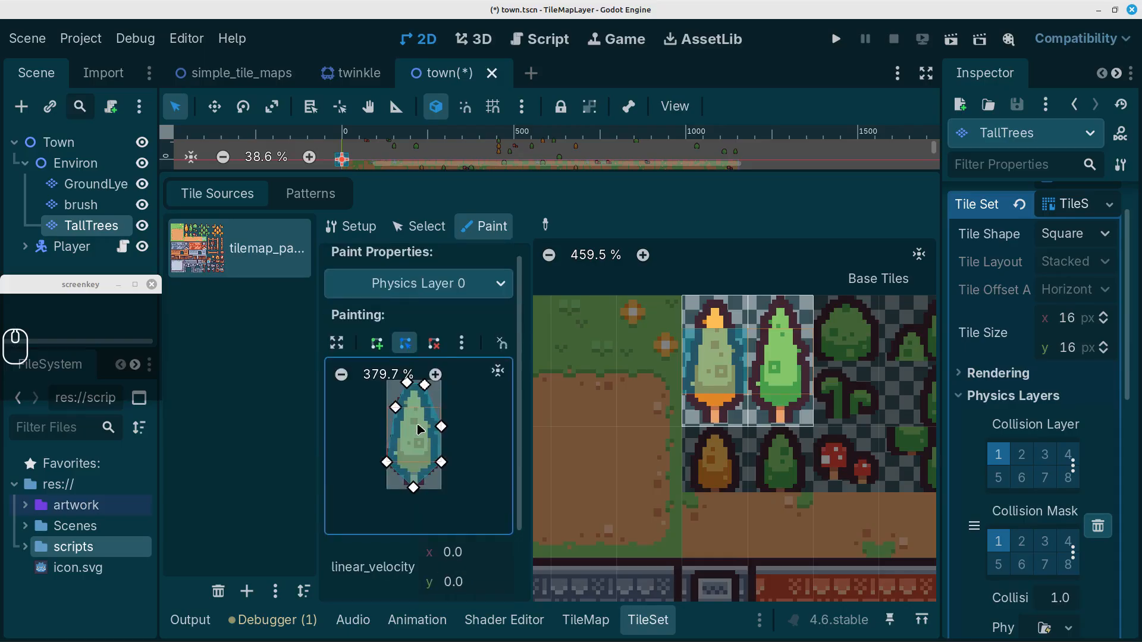
# Paint the reshaped collision polygon onto the orange and green tall tree tiles, saving the scene after each
pyautogui.click(729, 362)
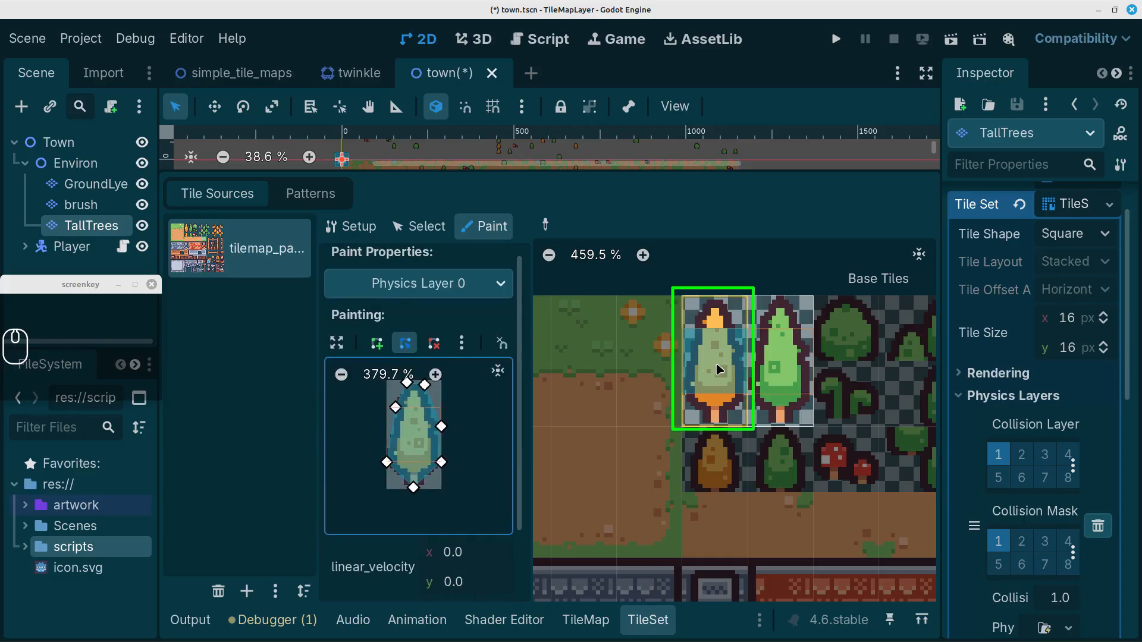
pyautogui.click(719, 370)
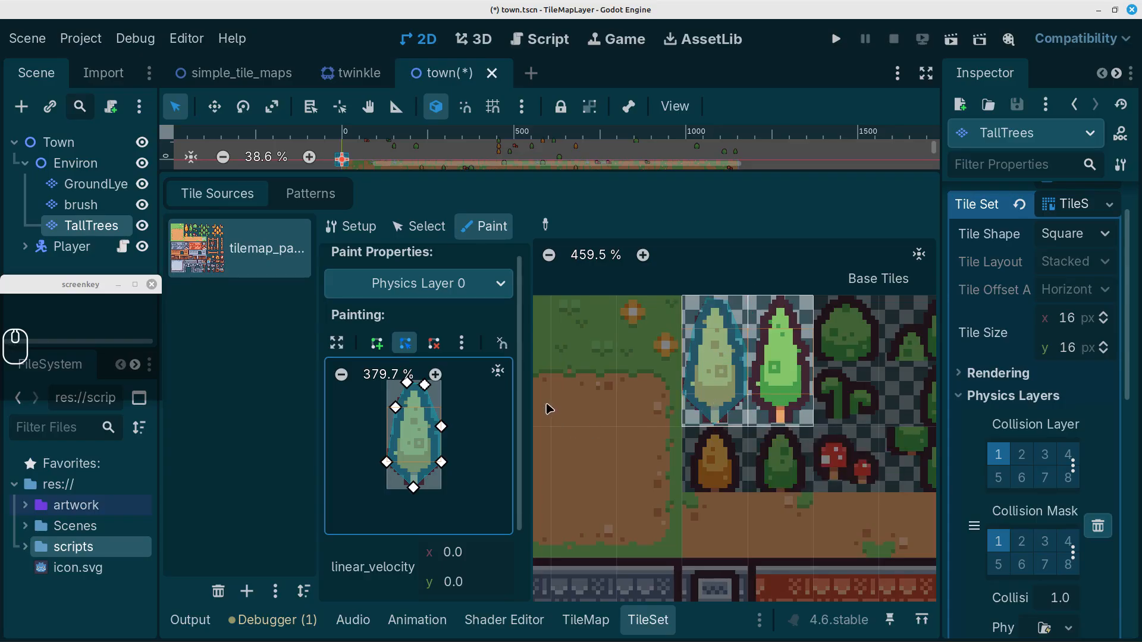
pyautogui.hotkey('ctrl', 's')
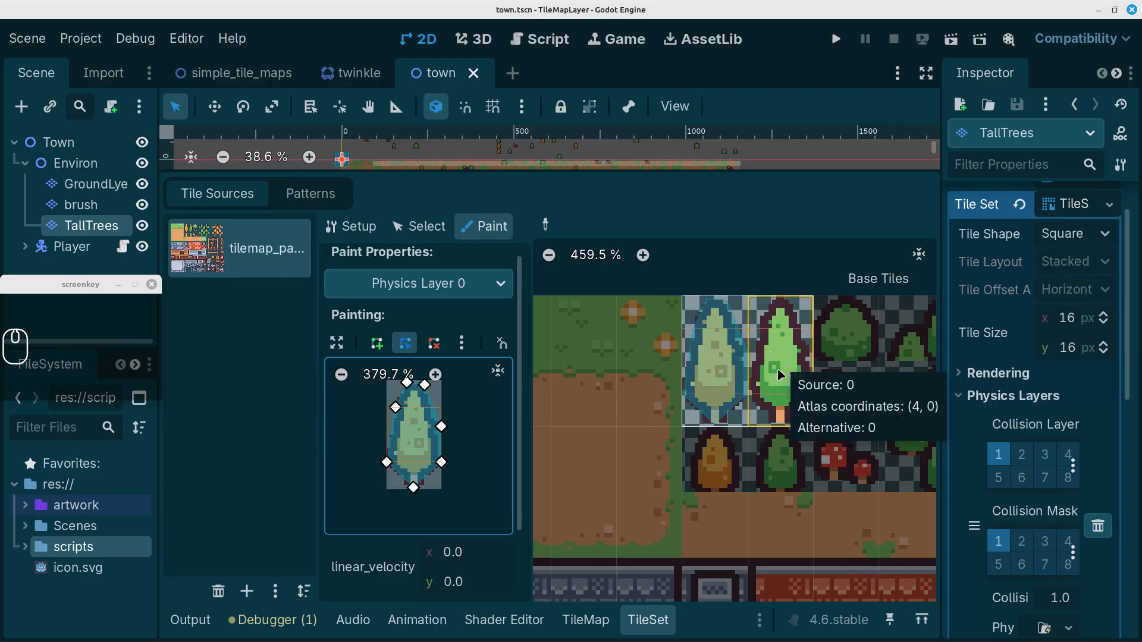
pyautogui.click(779, 374)
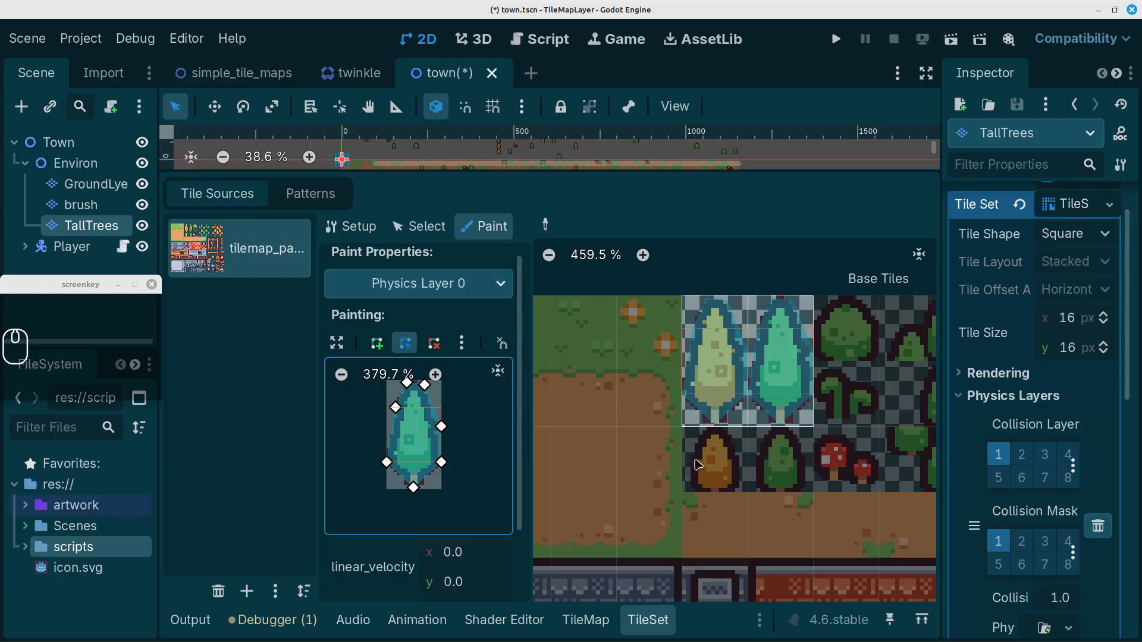
pyautogui.hotkey('ctrl', 's')
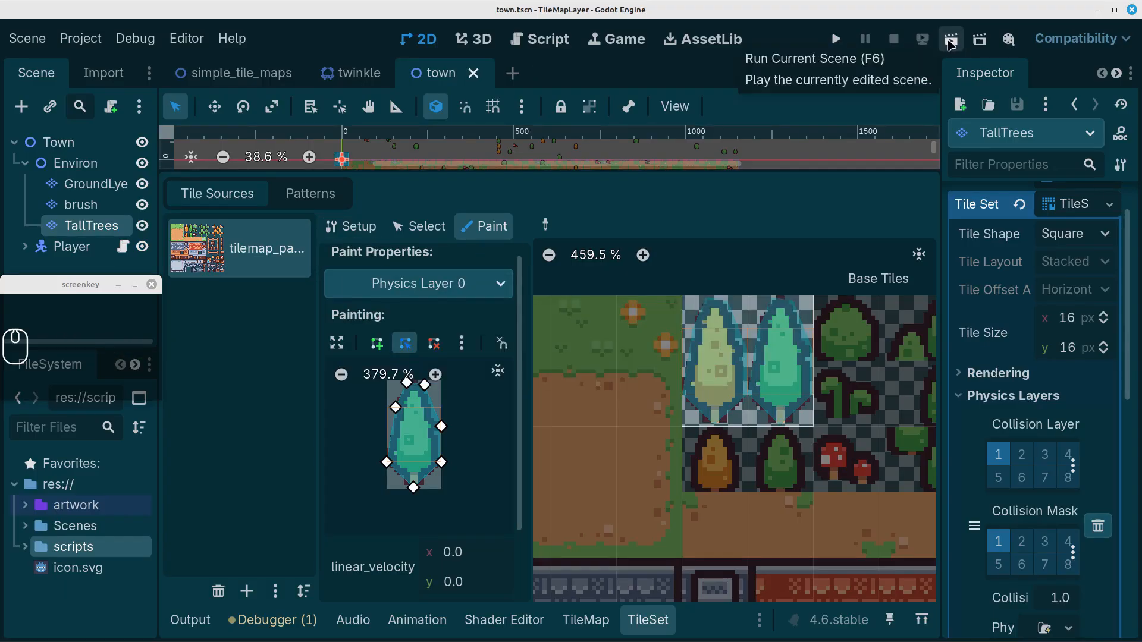
# Run the current scene and walk the player down to the gap between the middle and lower tree groves to test the tall-tree collisions
pyautogui.click(950, 41)
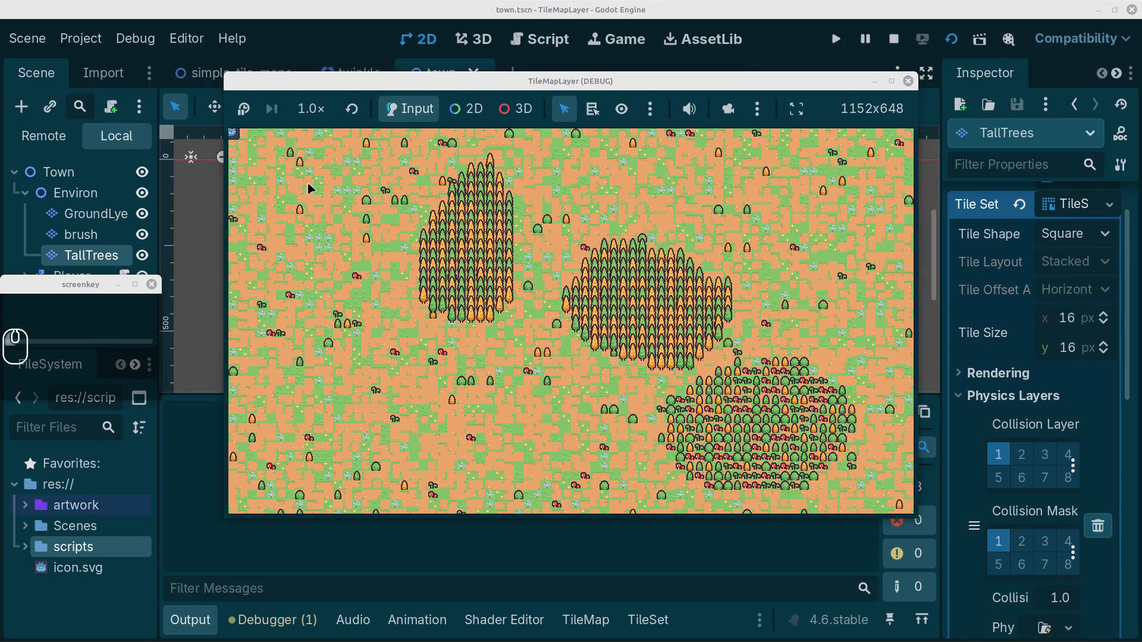
pyautogui.press('Down')
pyautogui.press('Right')
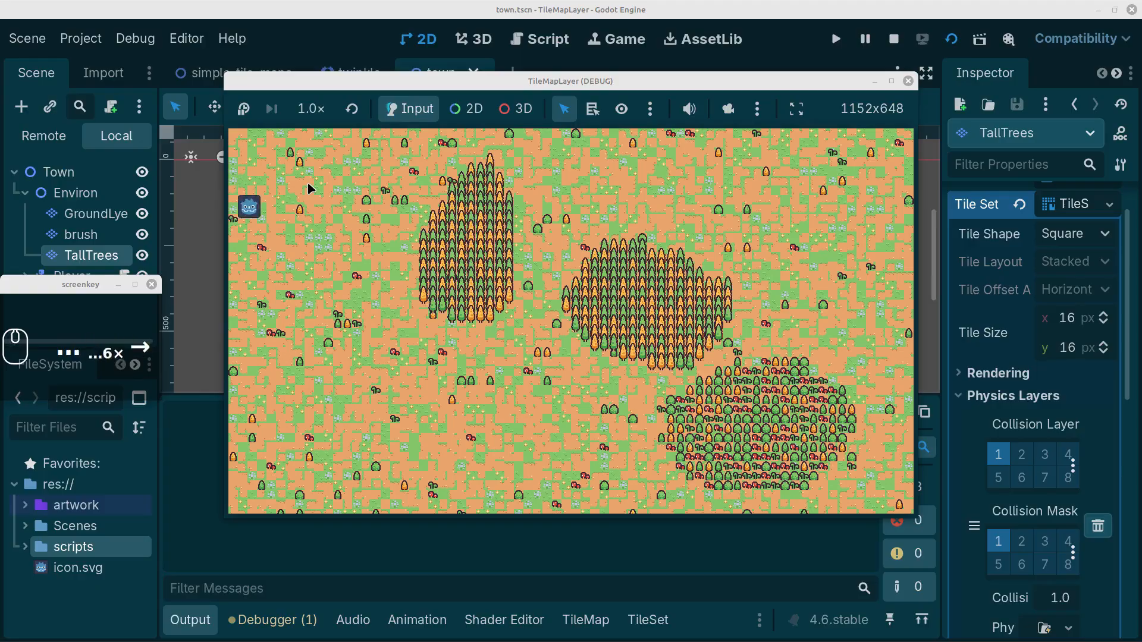
pyautogui.press('Down')
pyautogui.press('Down')
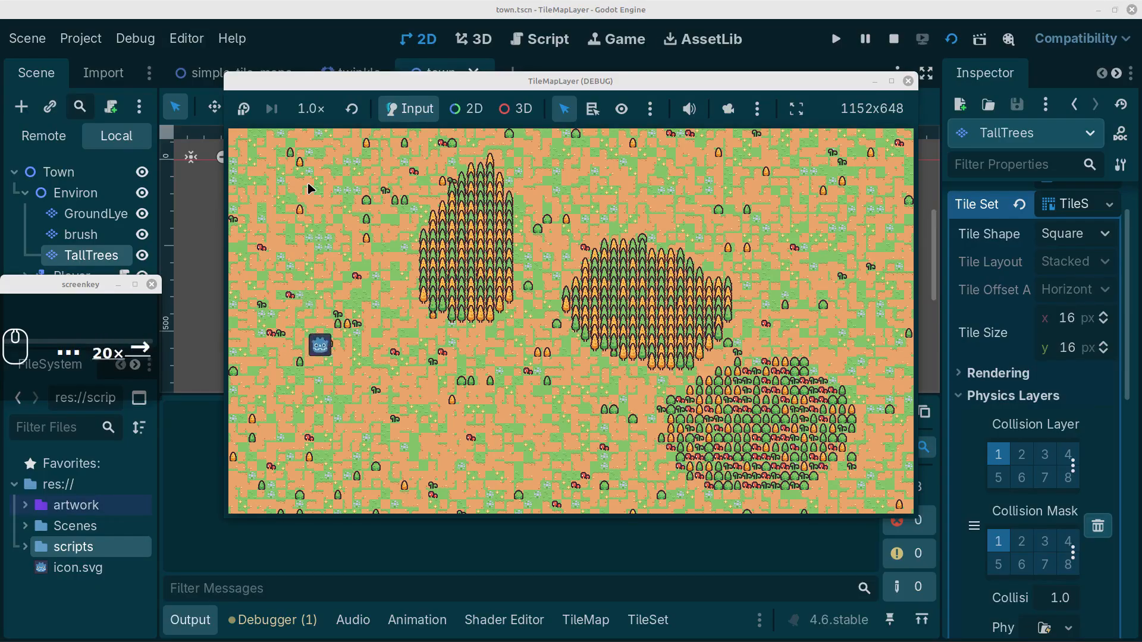
pyautogui.press('Right')
pyautogui.press('Right')
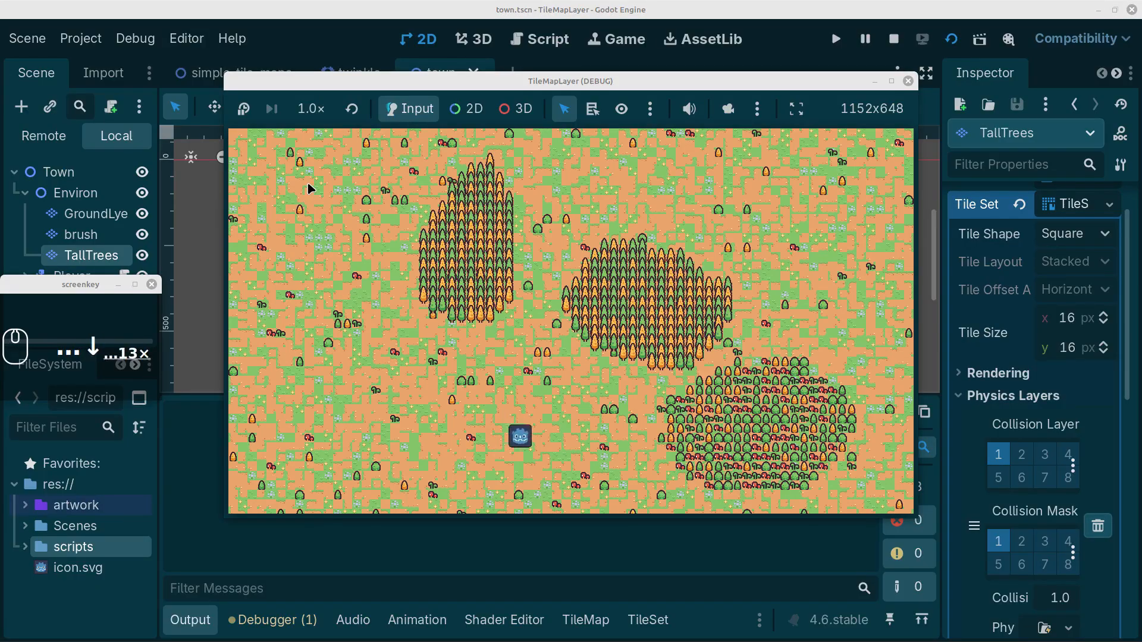
pyautogui.press('Right')
pyautogui.press('Up')
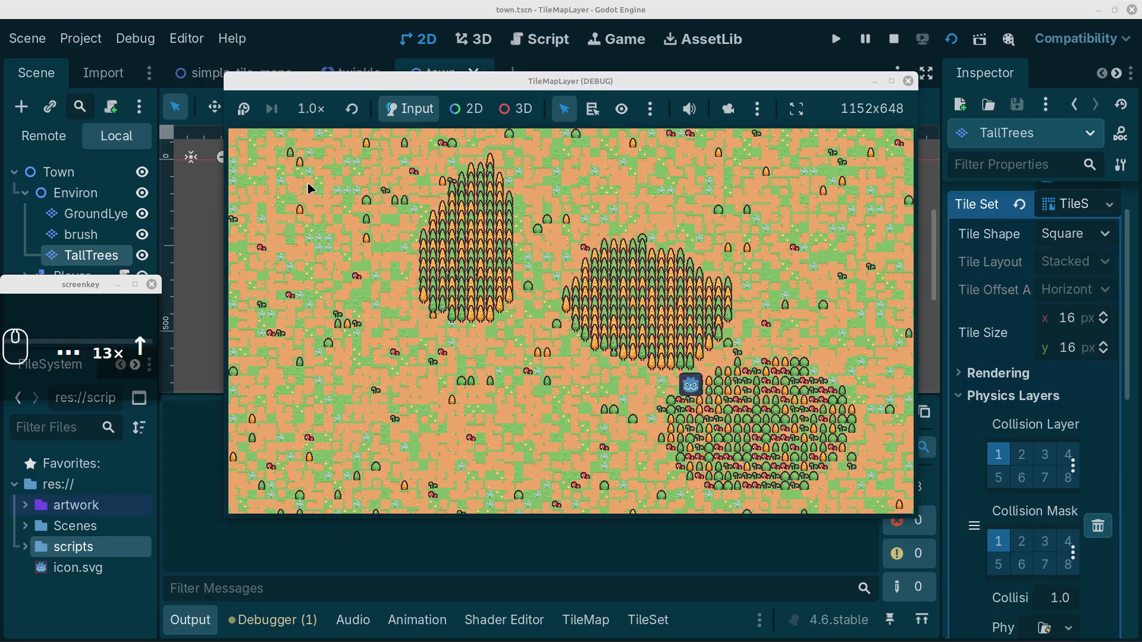
pyautogui.press('Left')
pyautogui.press('Left')
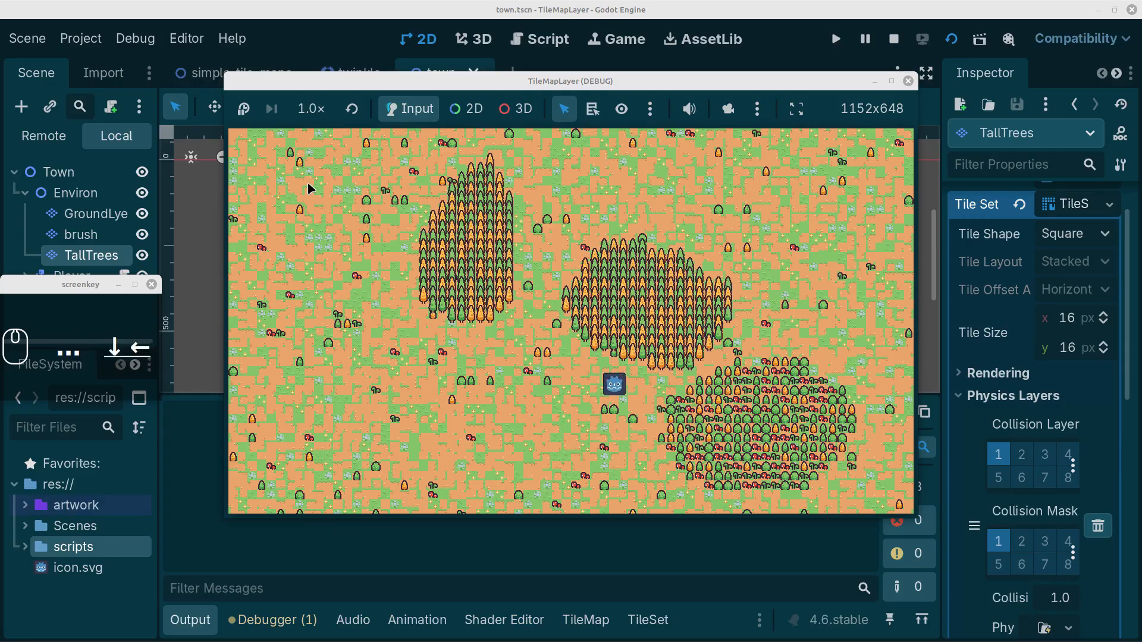
# Walk the player up the corridor between the two tall-tree groves, brushing against their edges to check the collisions
pyautogui.press('Up')
pyautogui.press('Left')
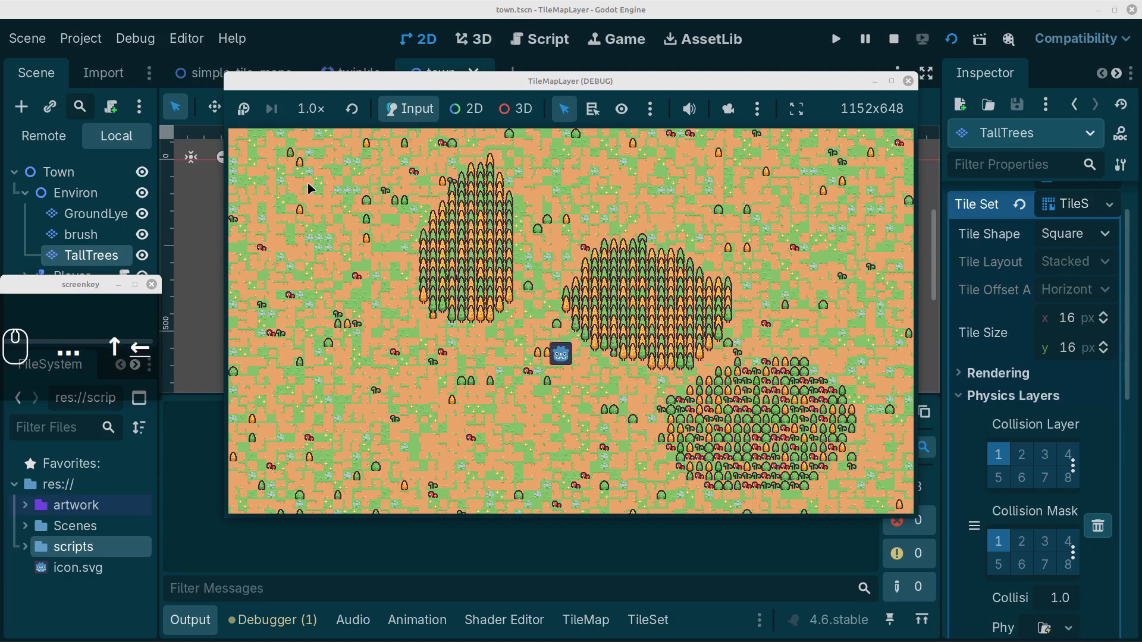
pyautogui.press('Up')
pyautogui.press('Left')
pyautogui.press('Up')
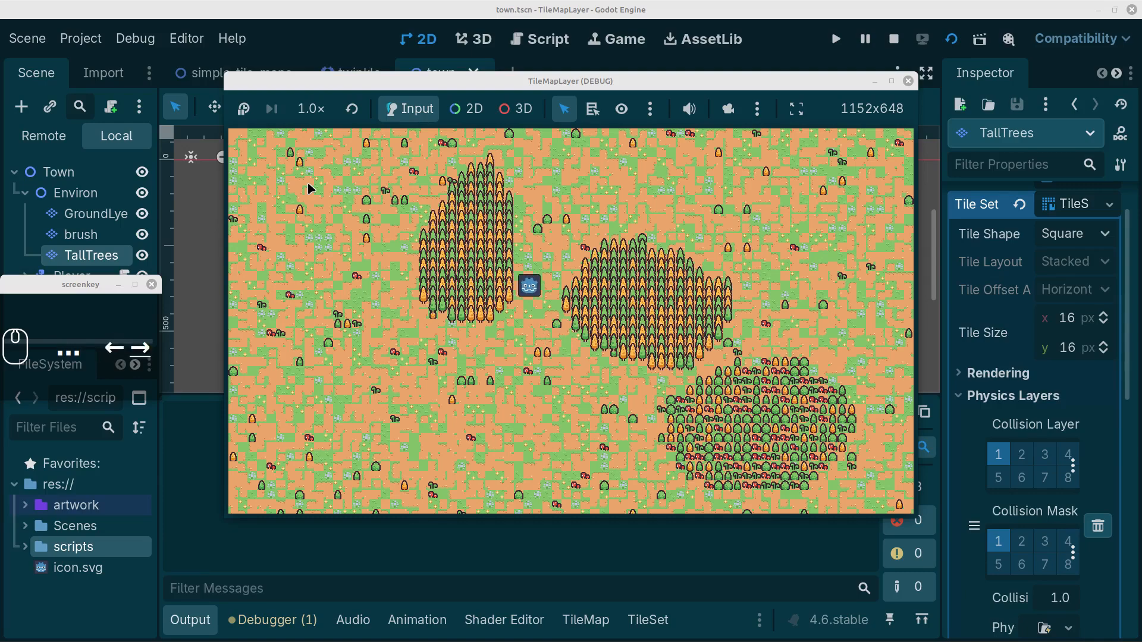
pyautogui.press('Right')
pyautogui.press('Up')
pyautogui.press('Right')
pyautogui.press('Down')
pyautogui.press('Up')
pyautogui.press('Right')
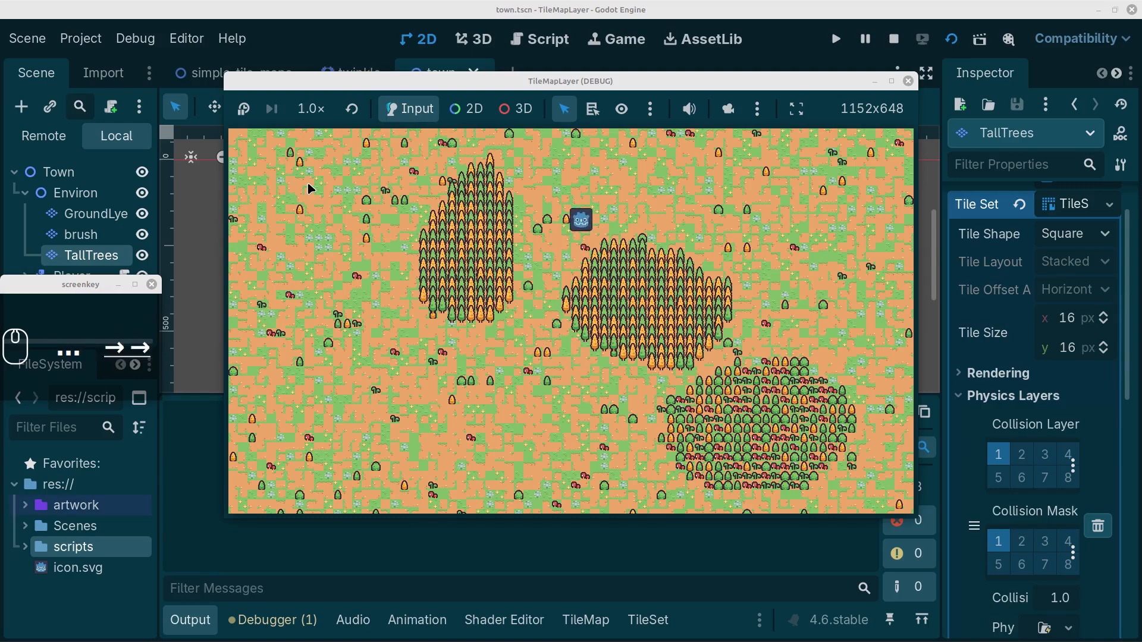
# Test the middle grove's collisions by walking the player along its upper edge, down its far side and back up
pyautogui.press('Down')
pyautogui.press('Right')
pyautogui.press('Right')
pyautogui.press('Left')
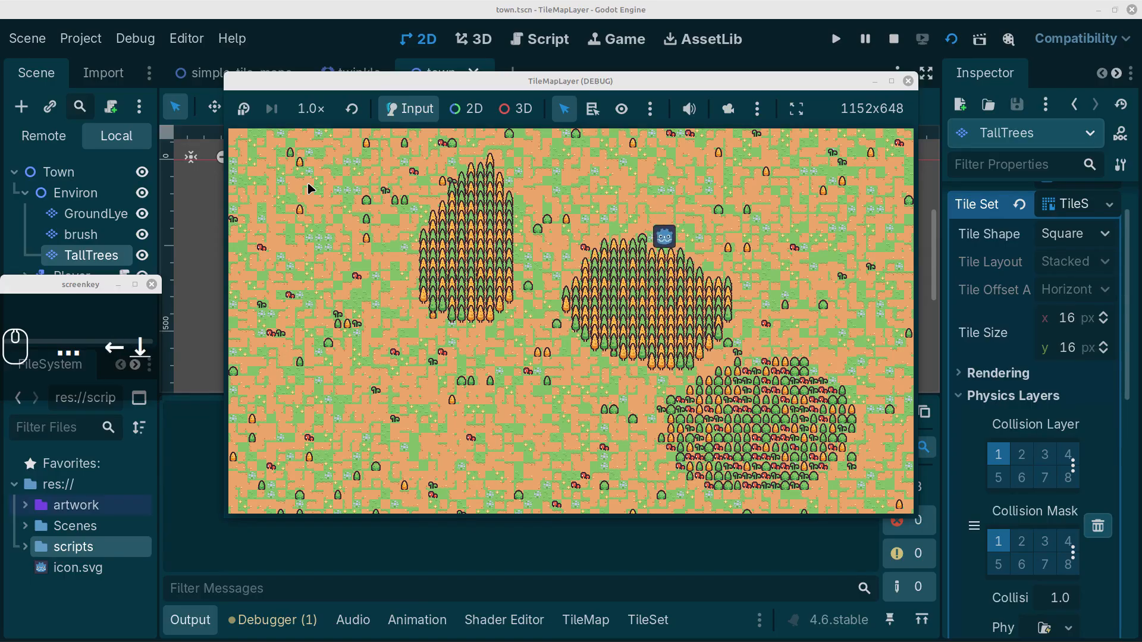
pyautogui.press('Right')
pyautogui.press('Down')
pyautogui.press('Left')
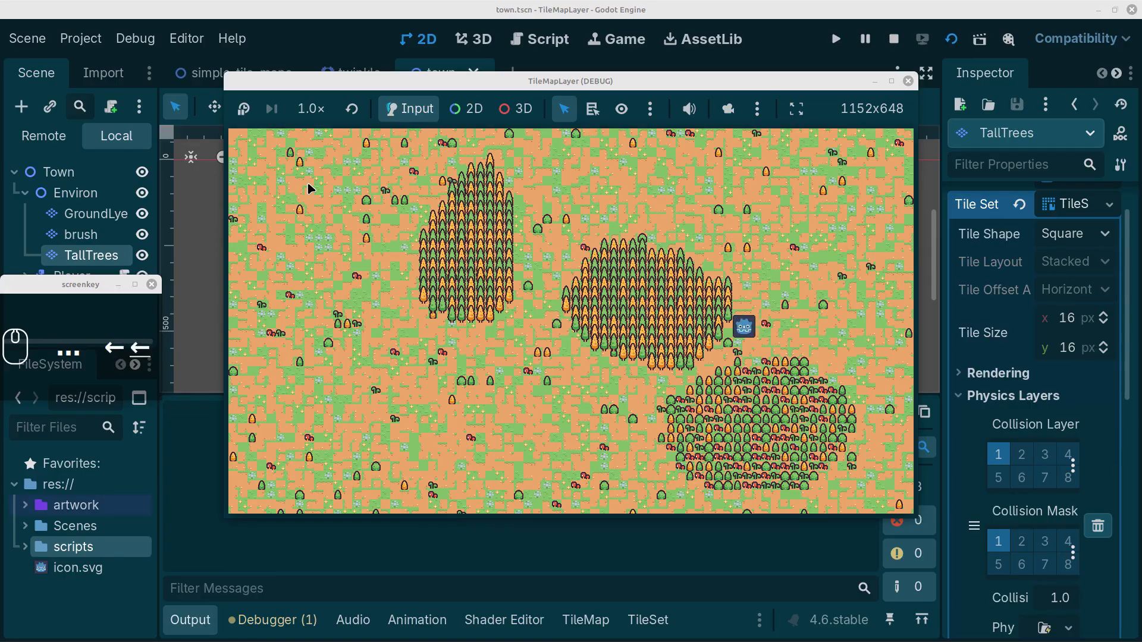
pyautogui.press('Up')
pyautogui.press('Left')
pyautogui.press('Up')
pyautogui.press('Left')
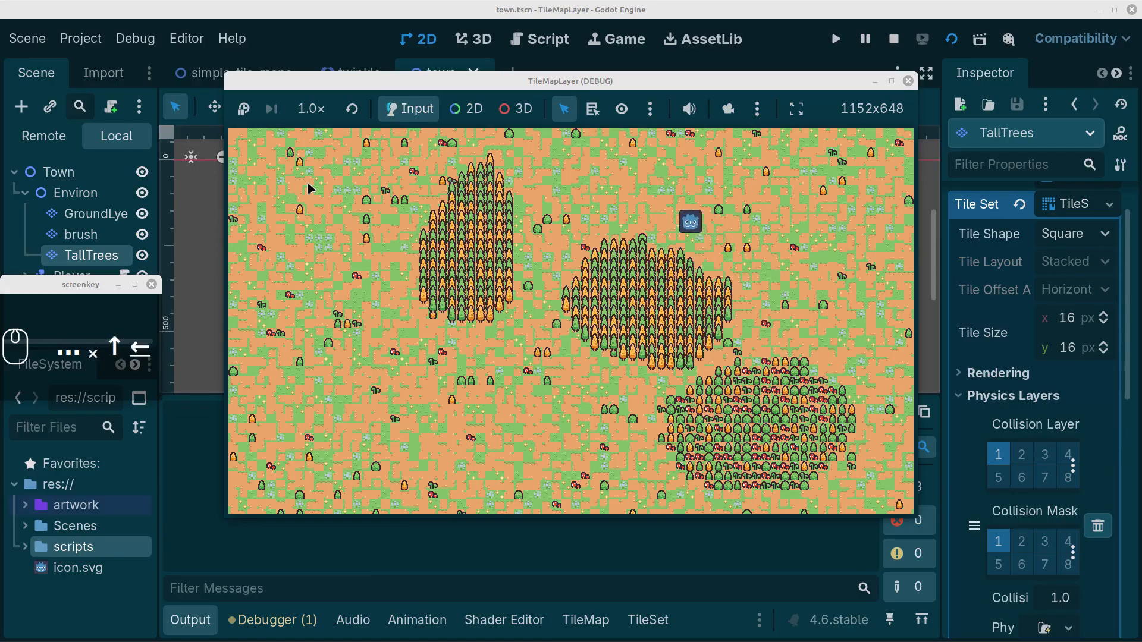
# Walk the player back between the groves and under the first grove to test its lower edge, and stop the running game
pyautogui.press('Left')
pyautogui.press('Down')
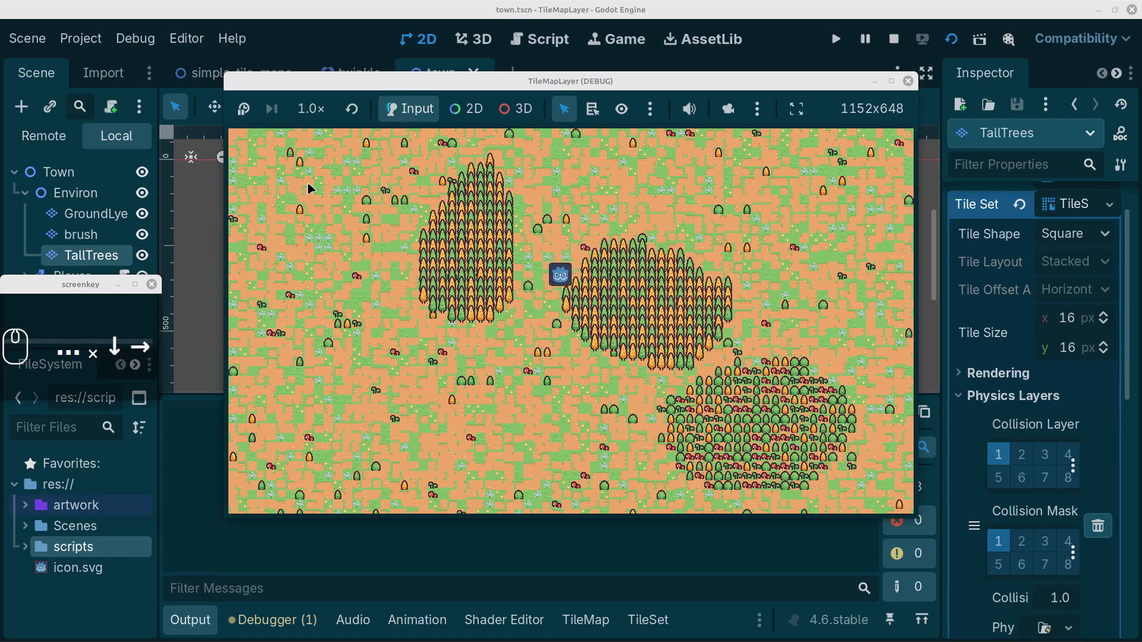
pyautogui.press('Left')
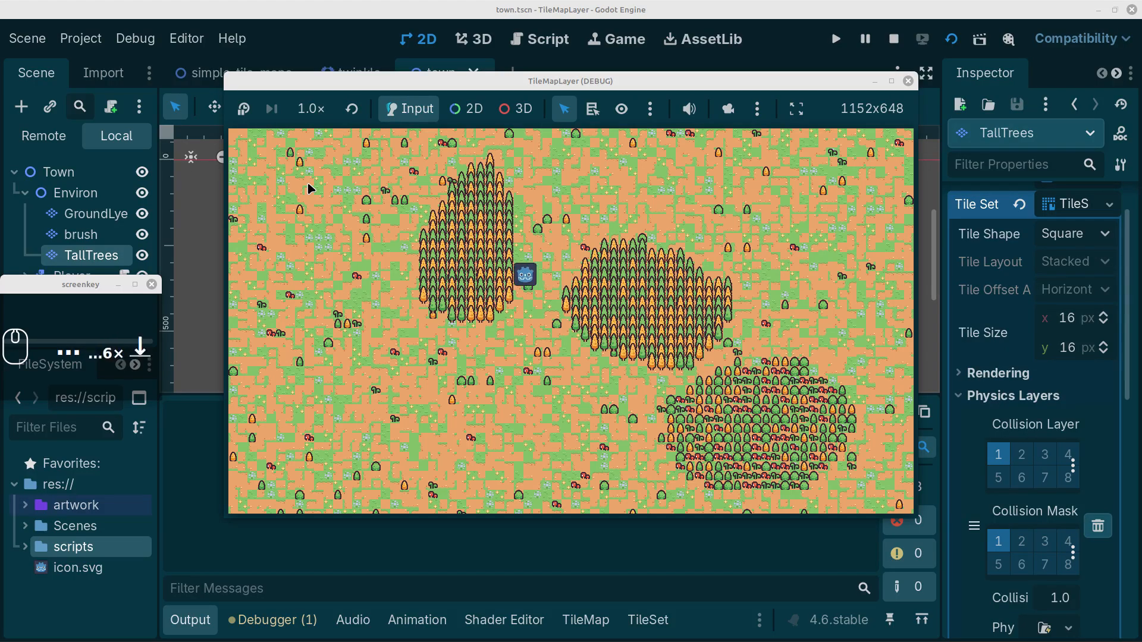
pyautogui.press('Down')
pyautogui.press('Left')
pyautogui.press('Up')
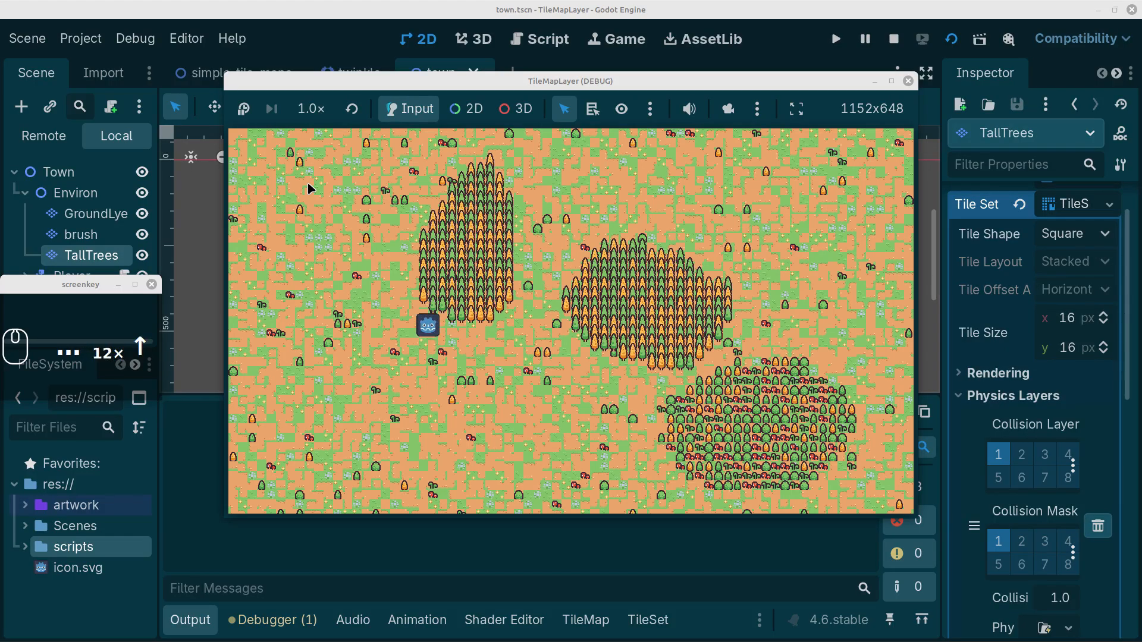
pyautogui.click(908, 81)
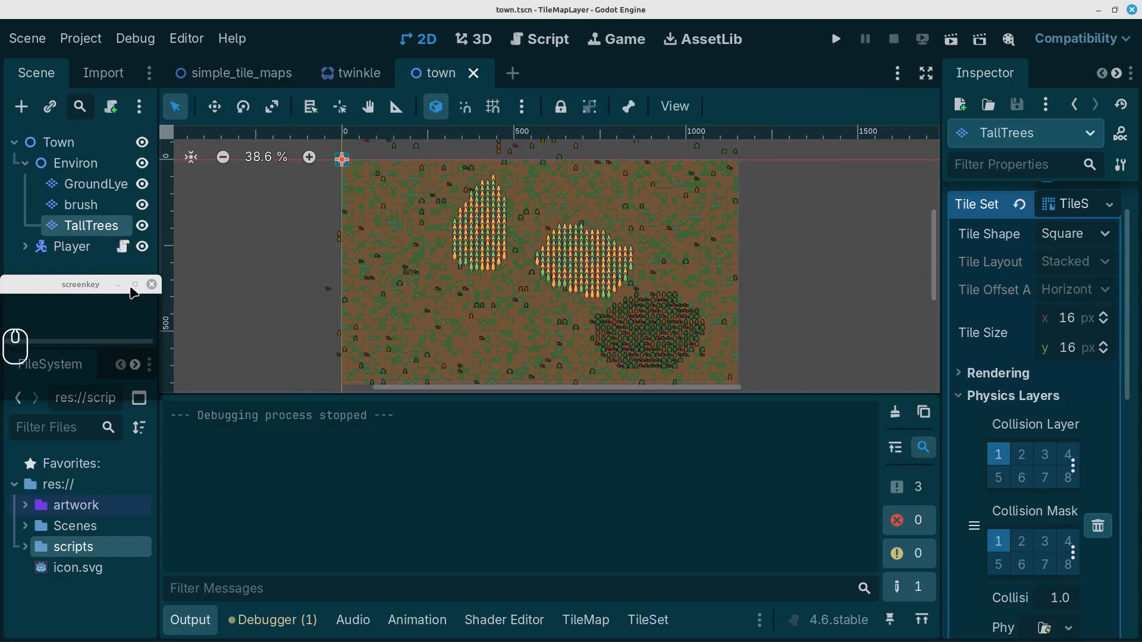
# Review the GroundLyer, brush and TallTrees layers one by one and look over the building and prop tiles in the tile atlas
pyautogui.click(84, 205)
pyautogui.click(93, 190)
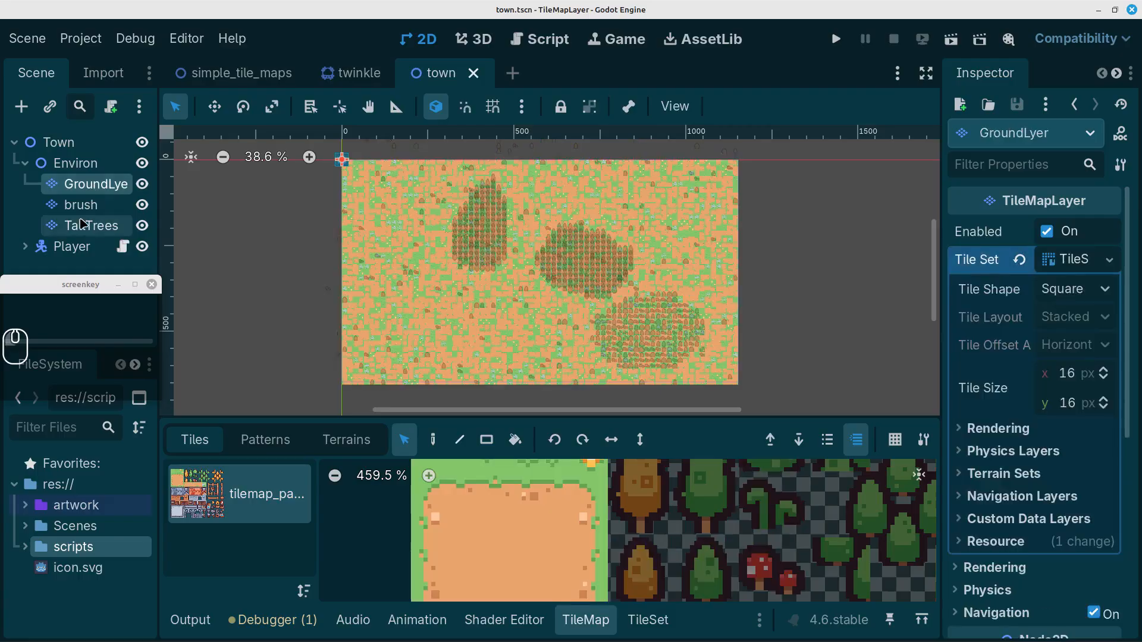
pyautogui.click(82, 208)
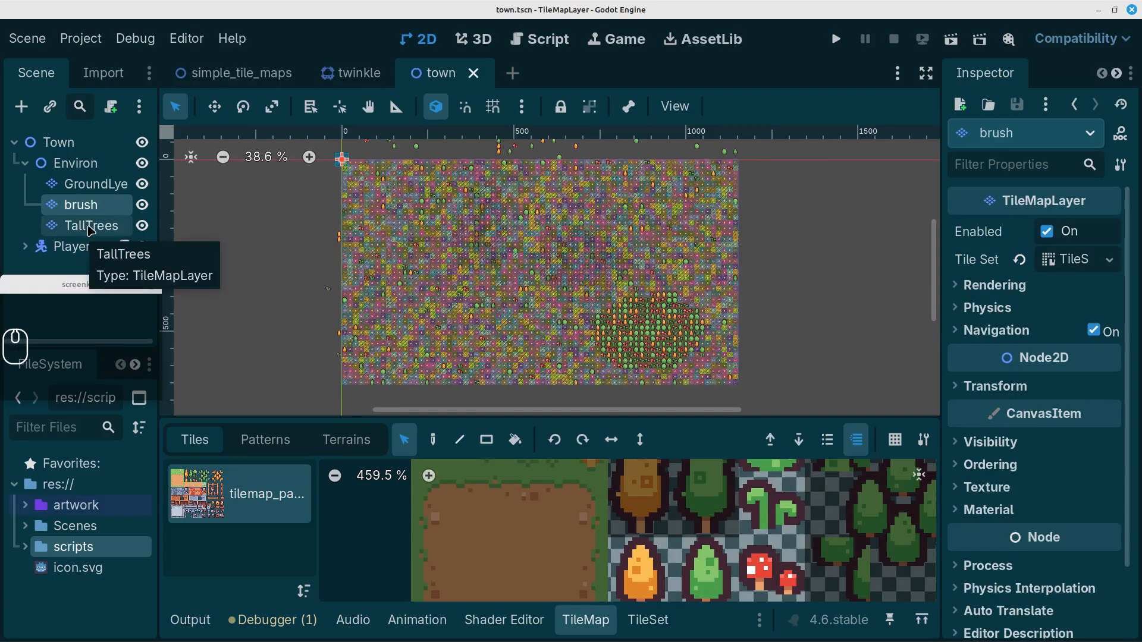
pyautogui.click(90, 227)
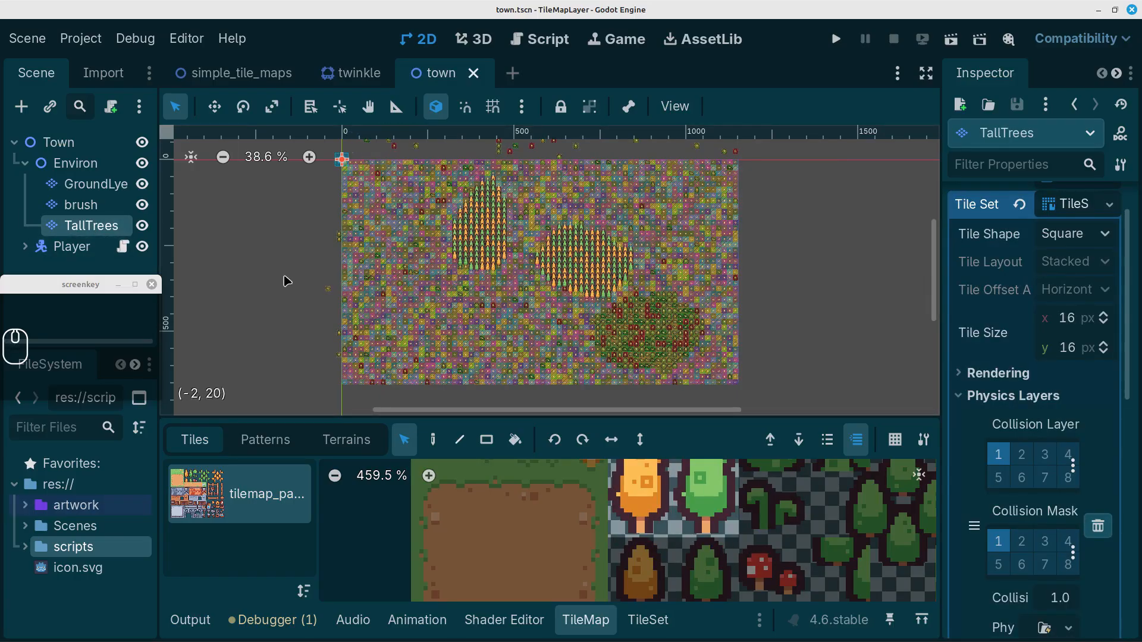
pyautogui.click(86, 185)
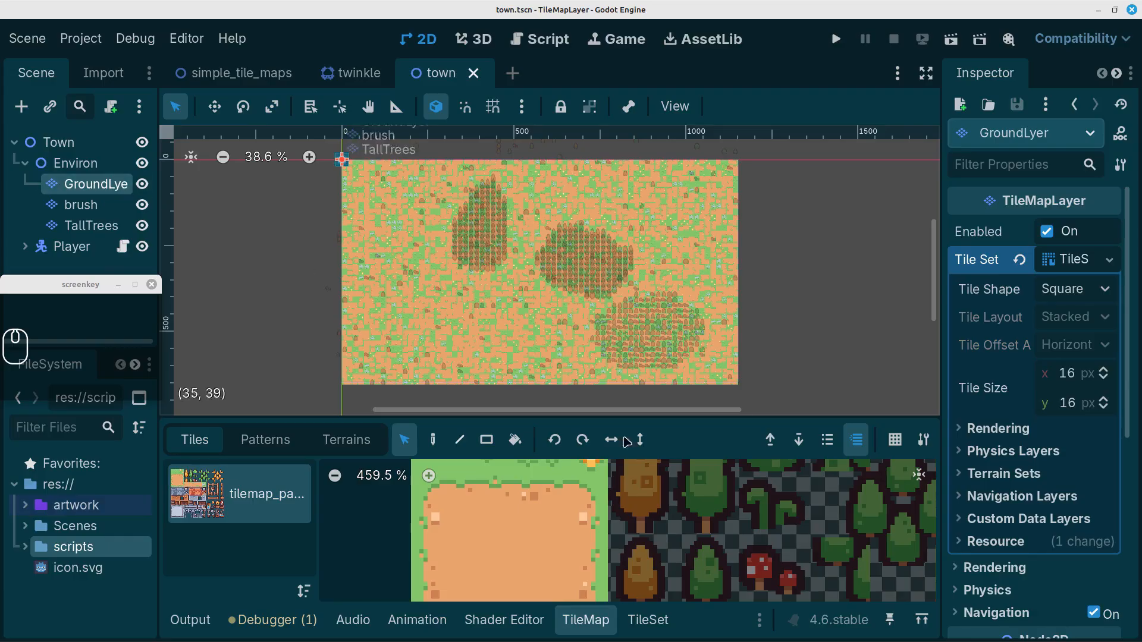
pyautogui.scroll(-10, 721, 488)
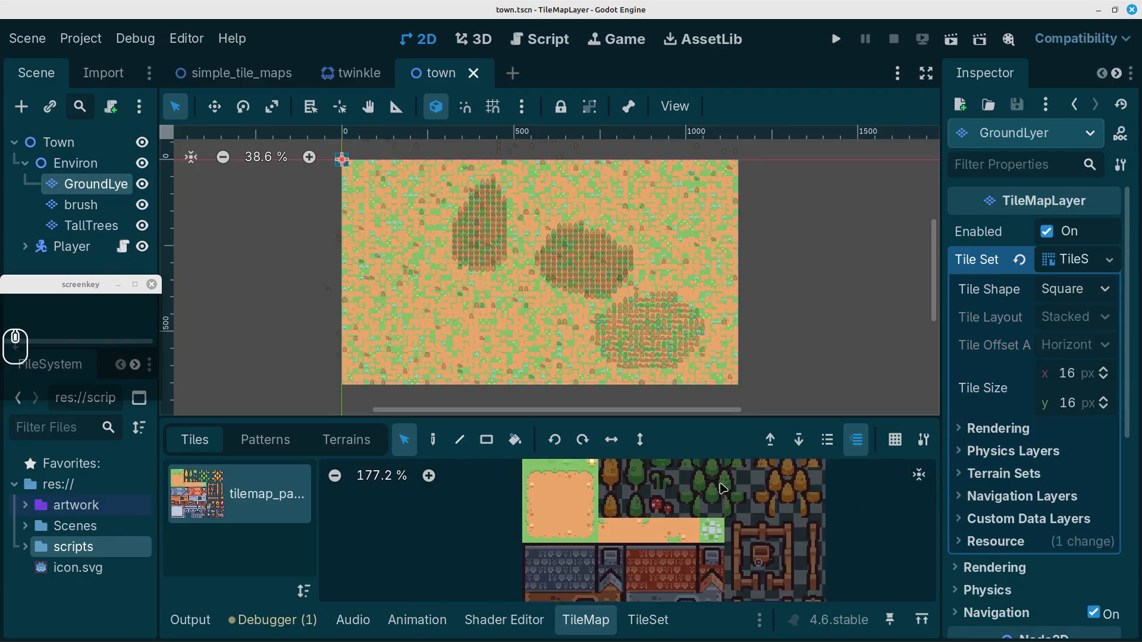
pyautogui.scroll(-3, 721, 488)
pyautogui.scroll(-3, 730, 543)
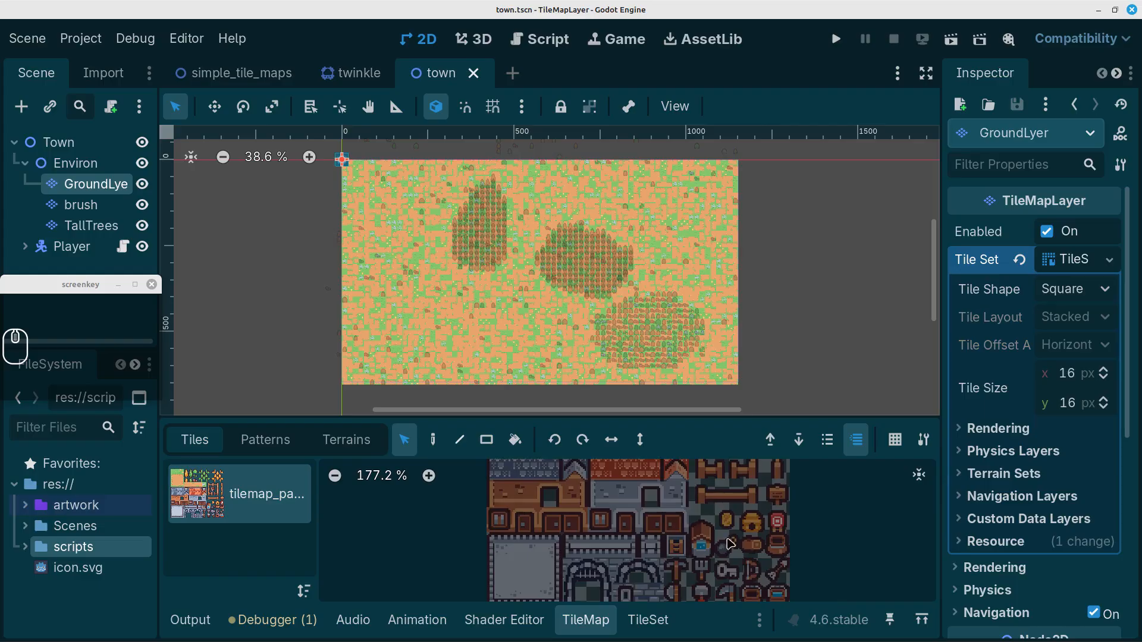
pyautogui.scroll(-3, 728, 539)
pyautogui.moveTo(727, 539); pyautogui.dragTo(794, 585, button='middle')
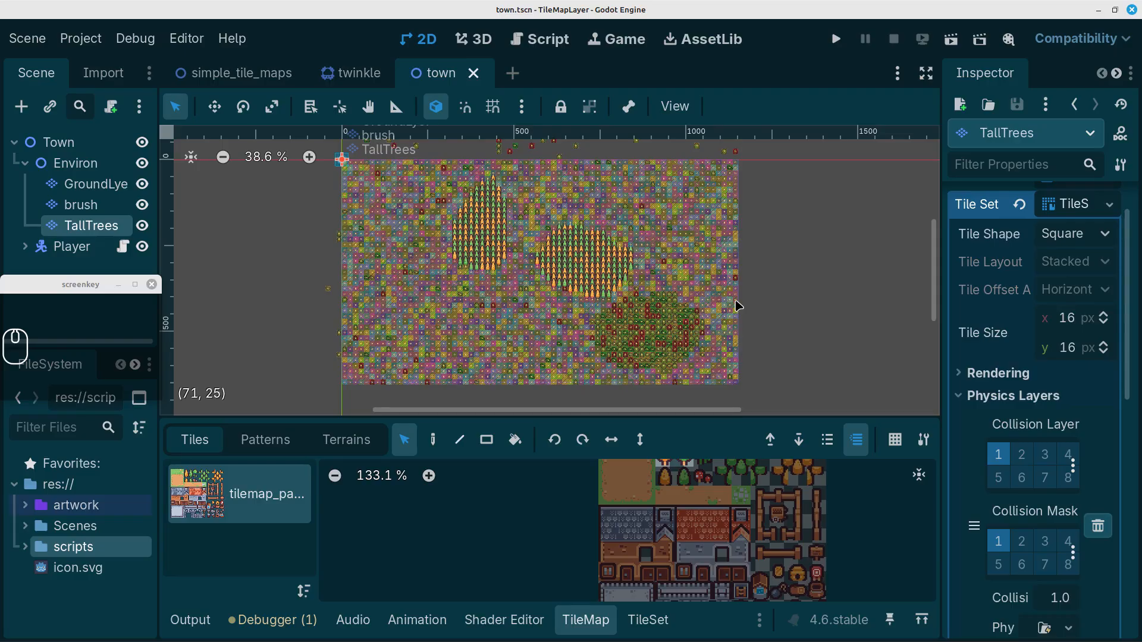
# Fold away the TallTrees tile set's Physics Layers and look into its Navigation Layers before folding them too
pyautogui.click(1013, 395)
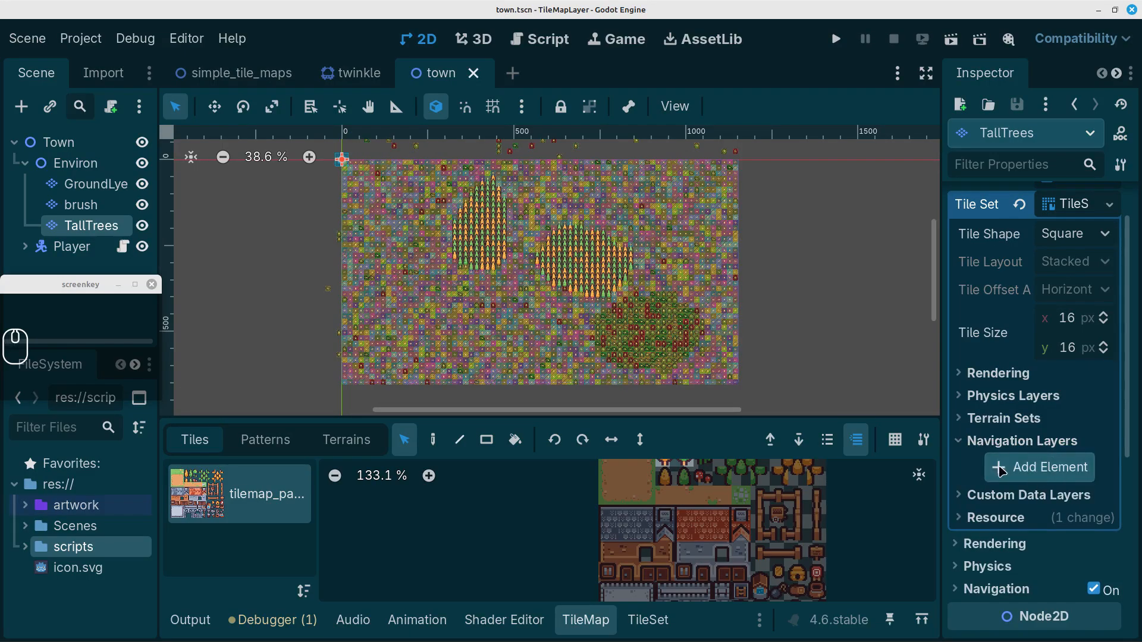
pyautogui.click(953, 440)
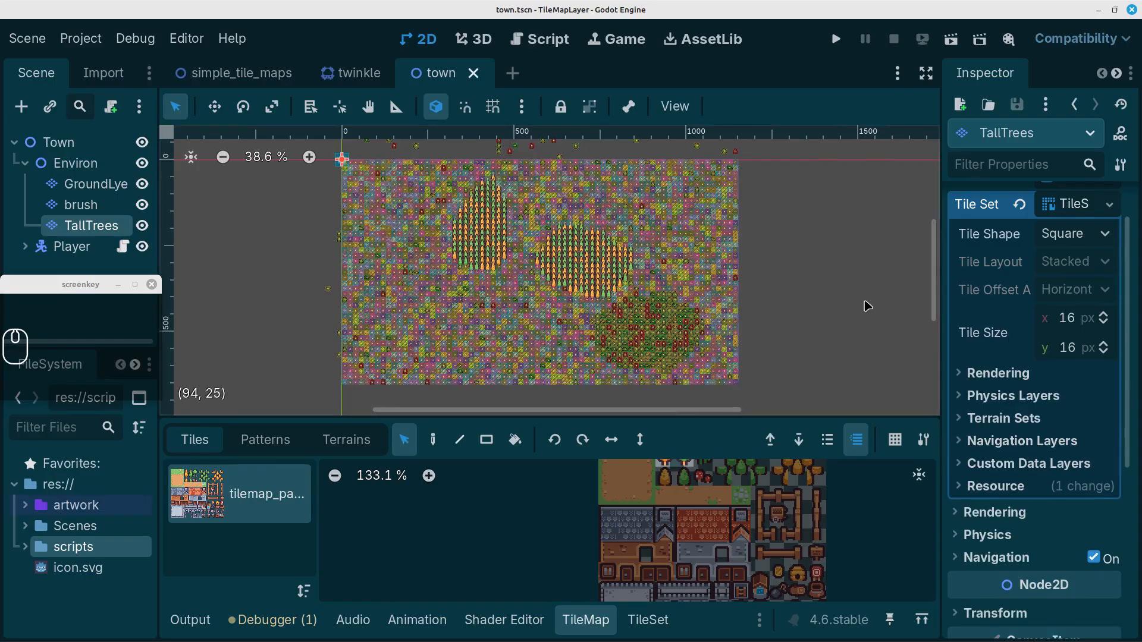